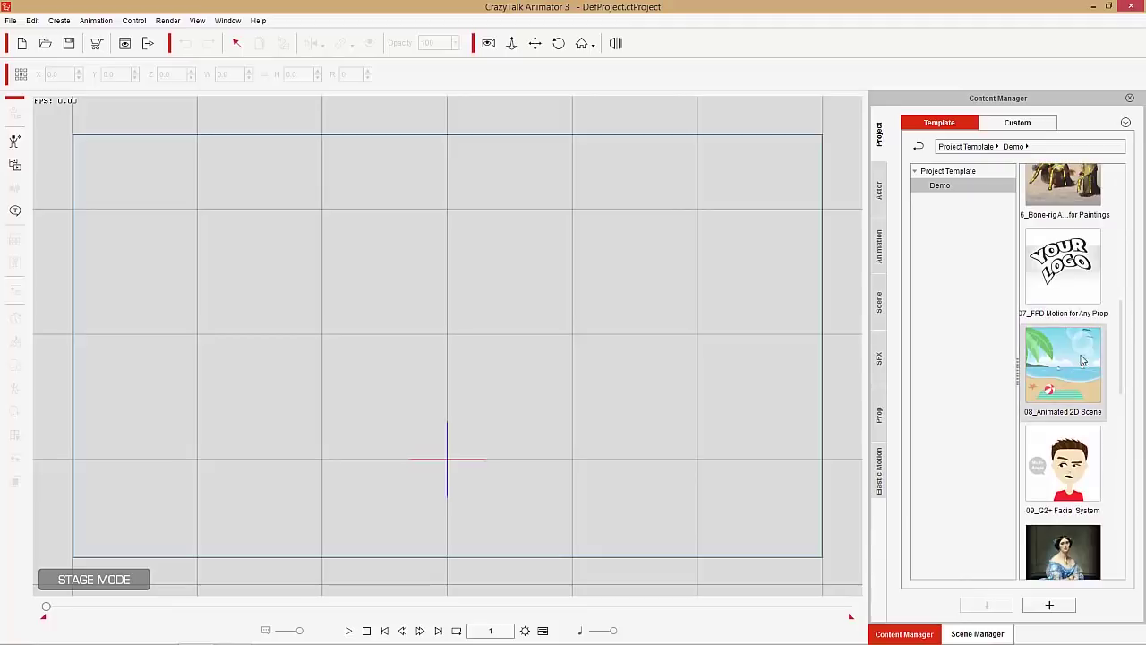
Step: Load the 08_Animated 2D Scene demo project and play its animation for a preview
double_click(1065, 376)
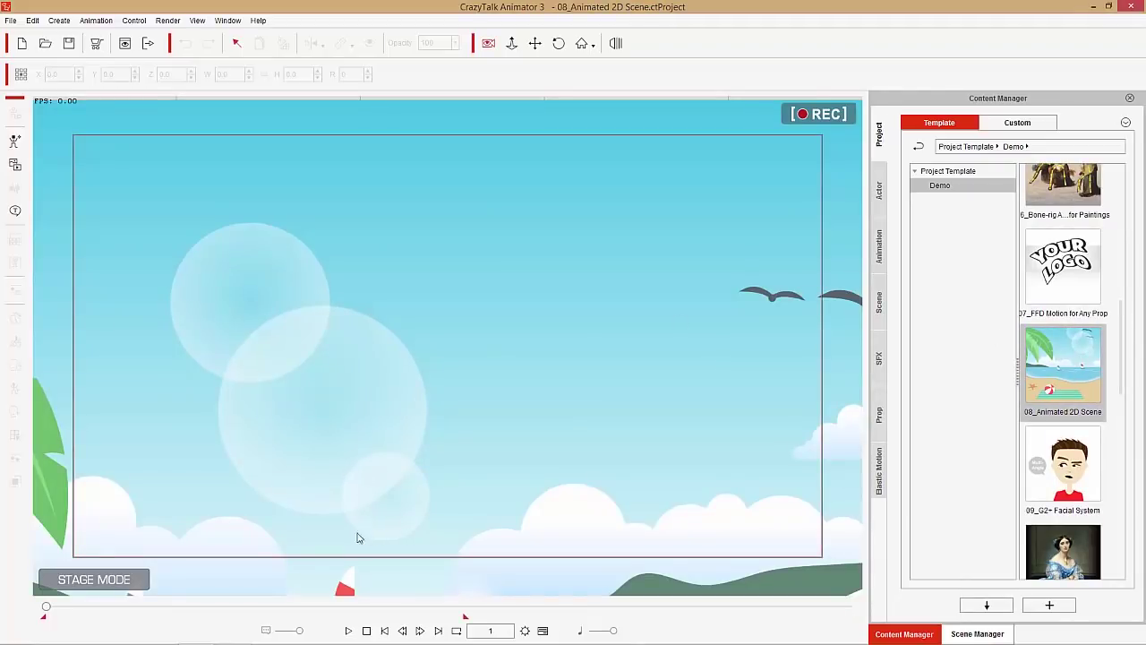
click(349, 630)
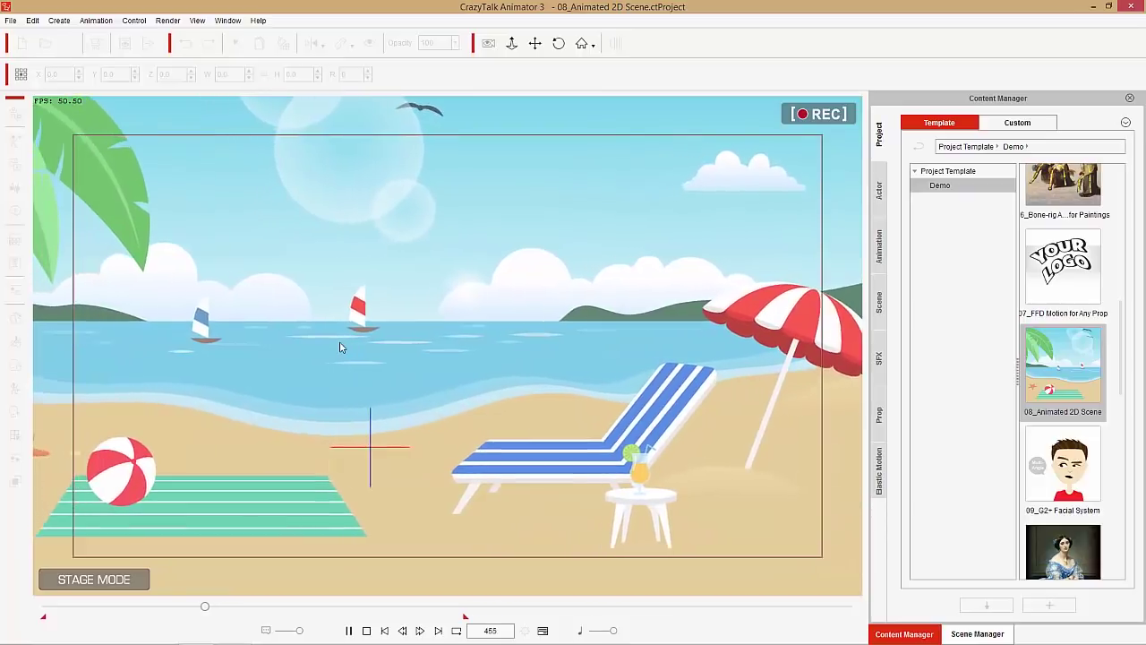
click(367, 630)
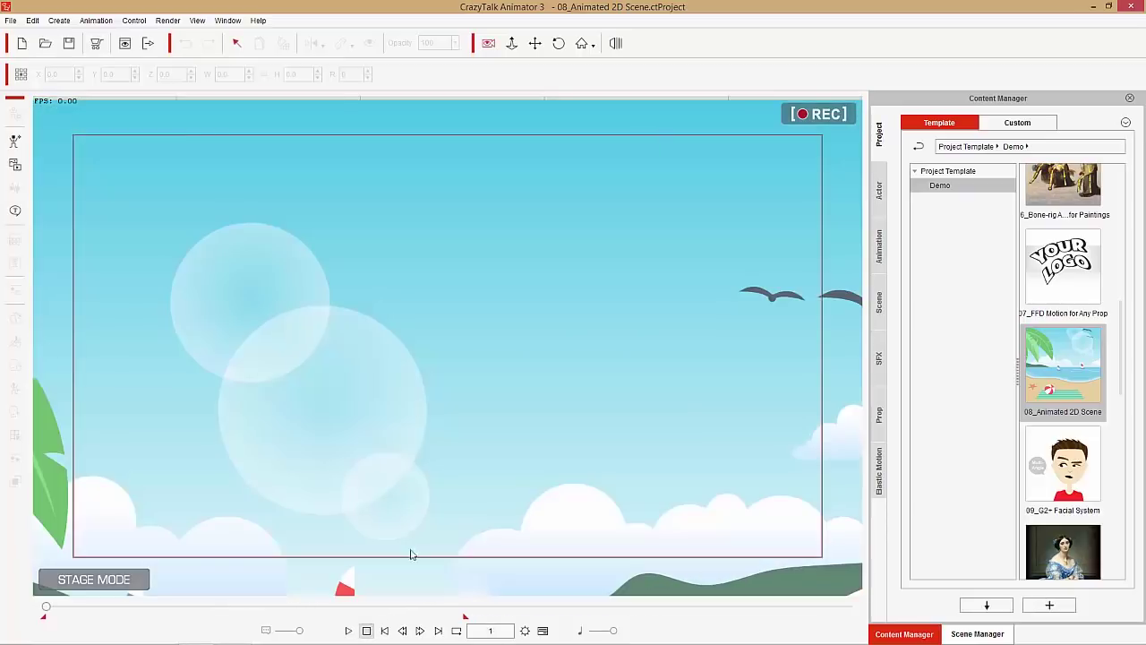
Step: Start a new empty project and open the 03_G3 Beach Scene folder of prop templates
click(22, 45)
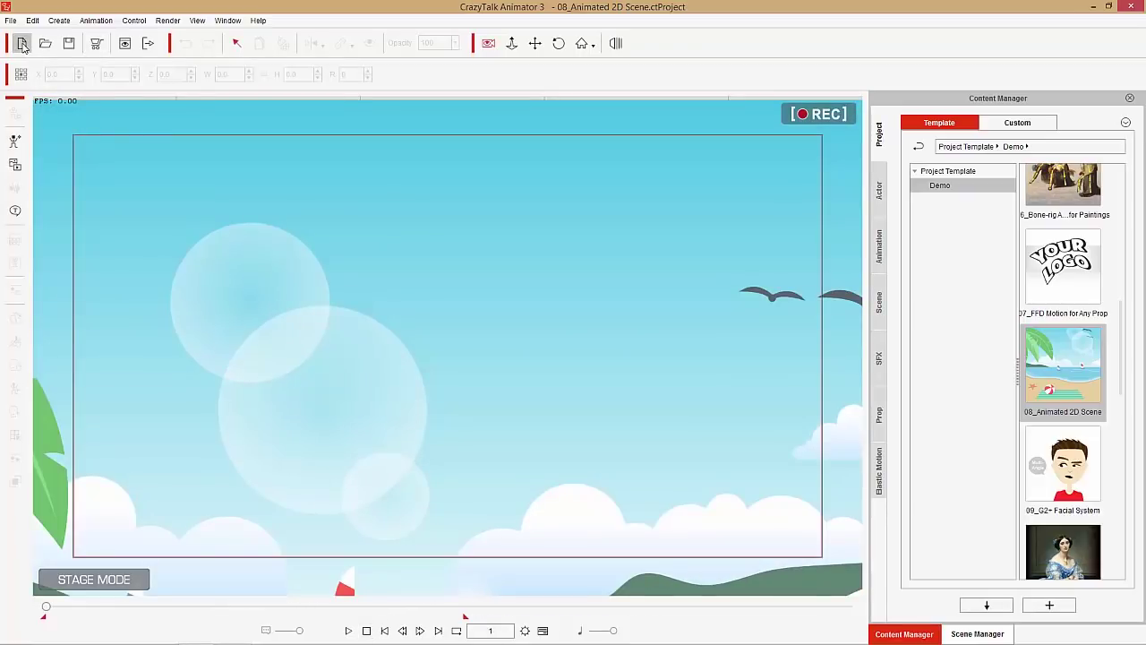
click(1029, 368)
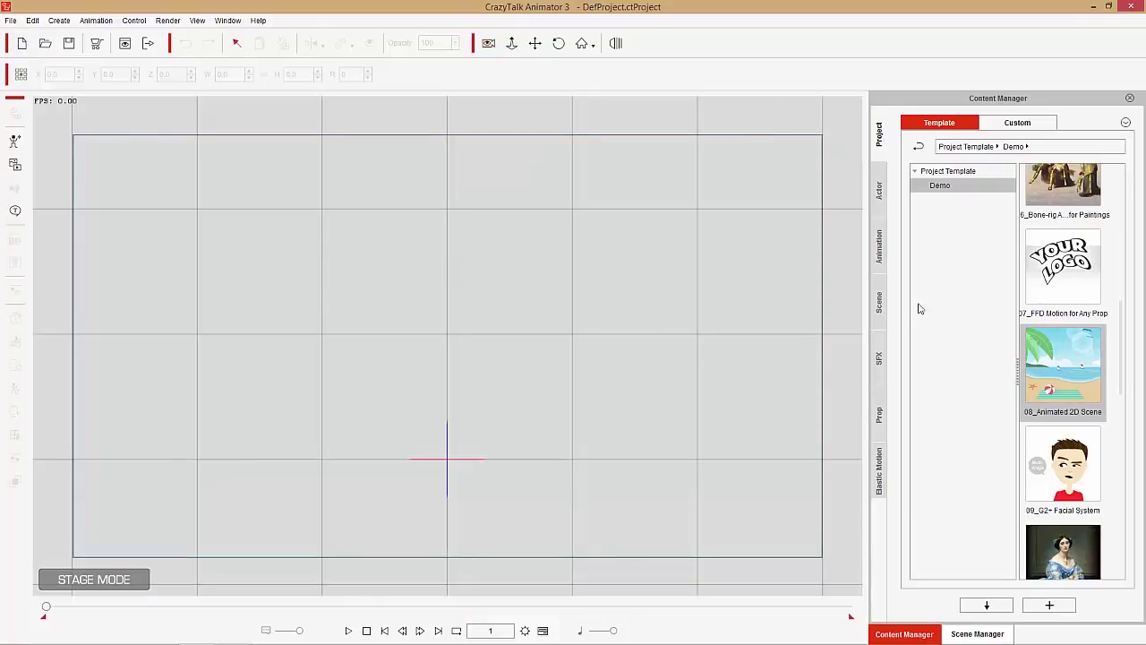
click(881, 418)
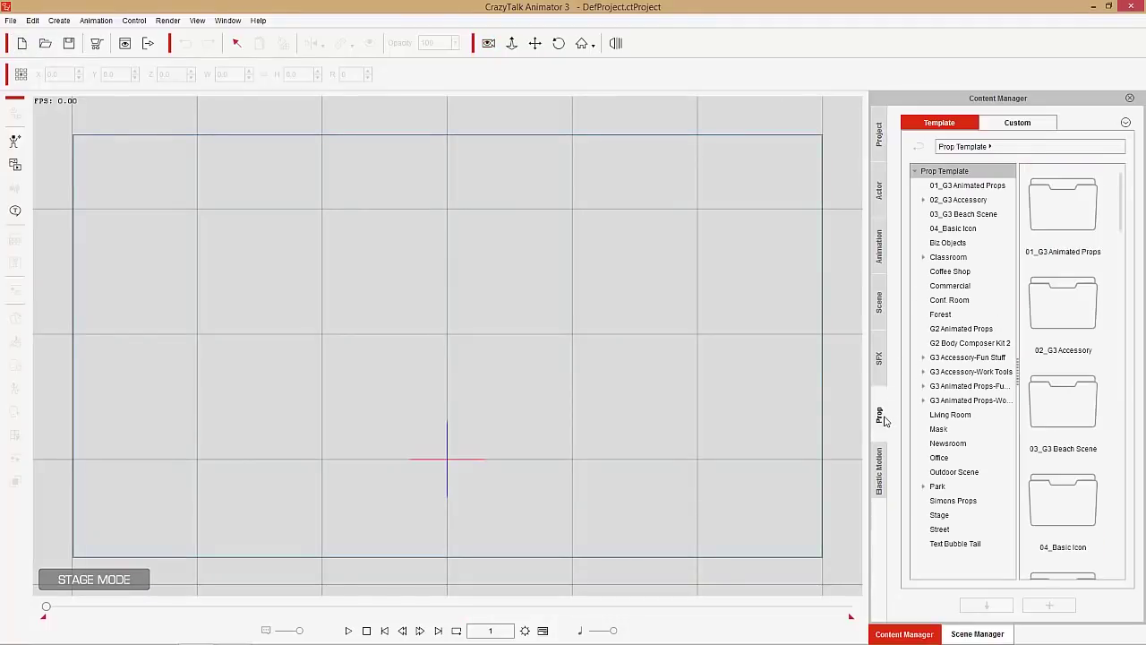
click(984, 219)
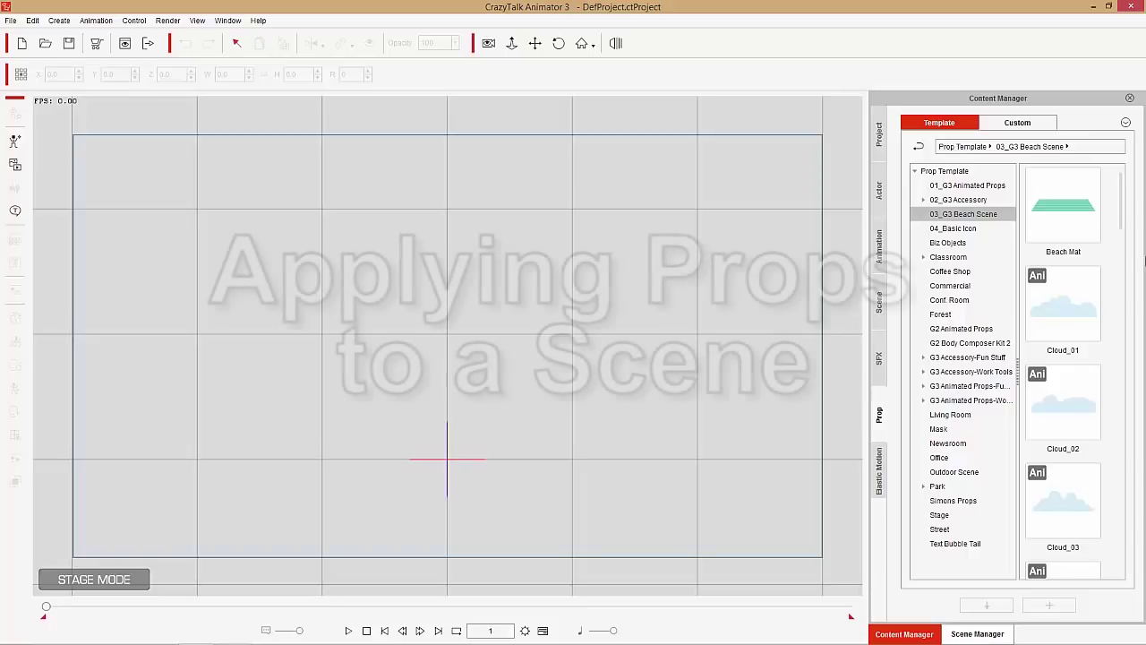
Step: Add the Sky prop to the empty stage as the scene's backdrop
drag(1123, 215, 1131, 530)
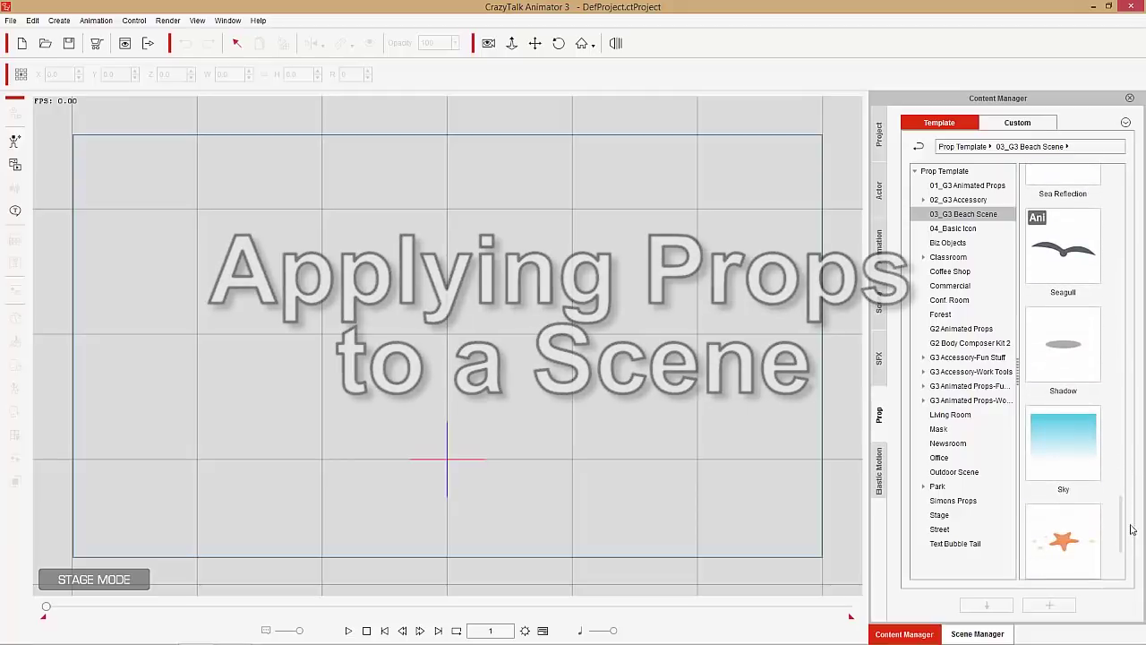
double_click(1080, 457)
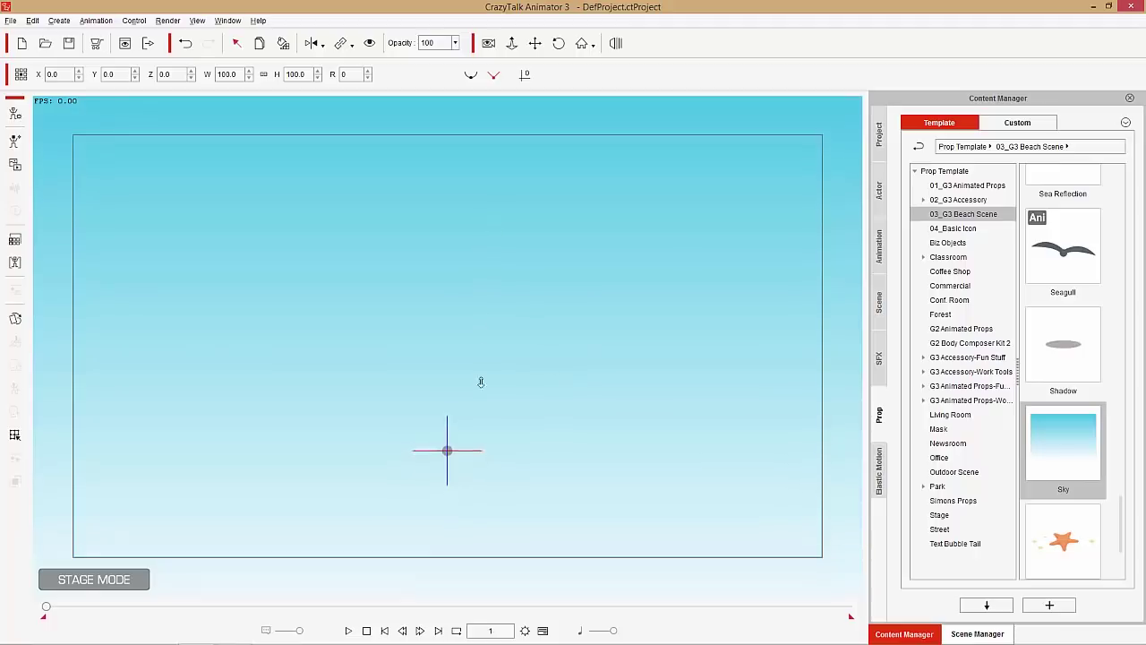
drag(483, 464, 482, 443)
drag(482, 367, 482, 474)
mouse_move(498, 428)
mouse_down()
mouse_move(486, 357)
mouse_move(495, 448)
mouse_up()
drag(506, 286, 499, 499)
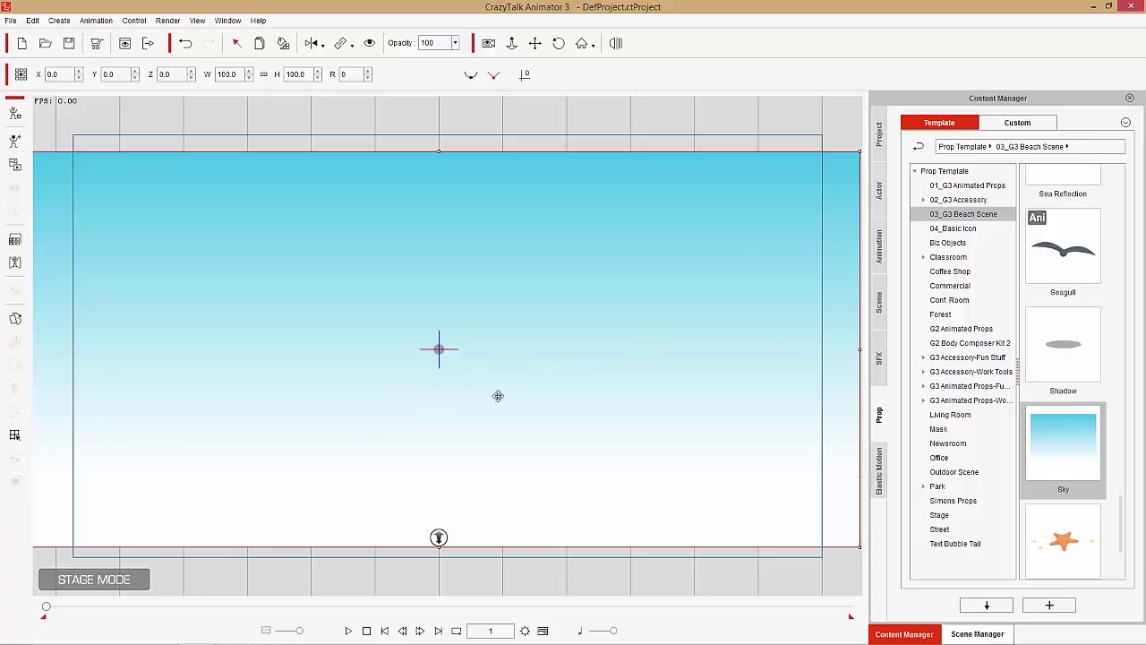
Step: Try applying the Sand Beach prop while the sky is still selected, and undo it
drag(1118, 510, 1142, 388)
scroll(1091, 453, down, 1)
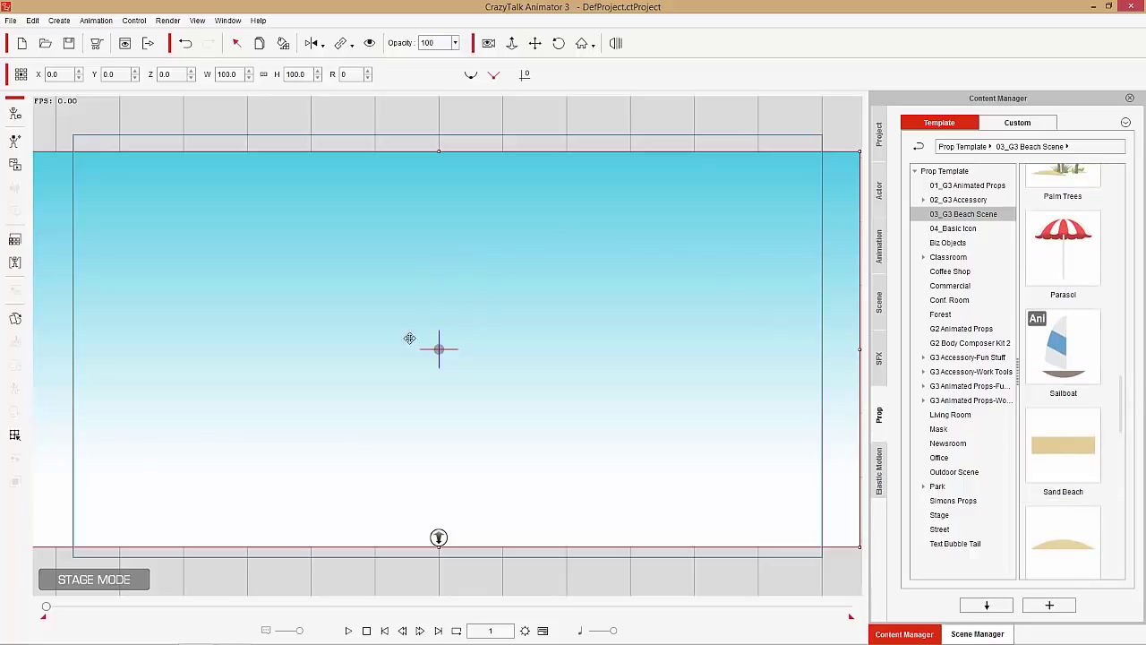
double_click(1099, 463)
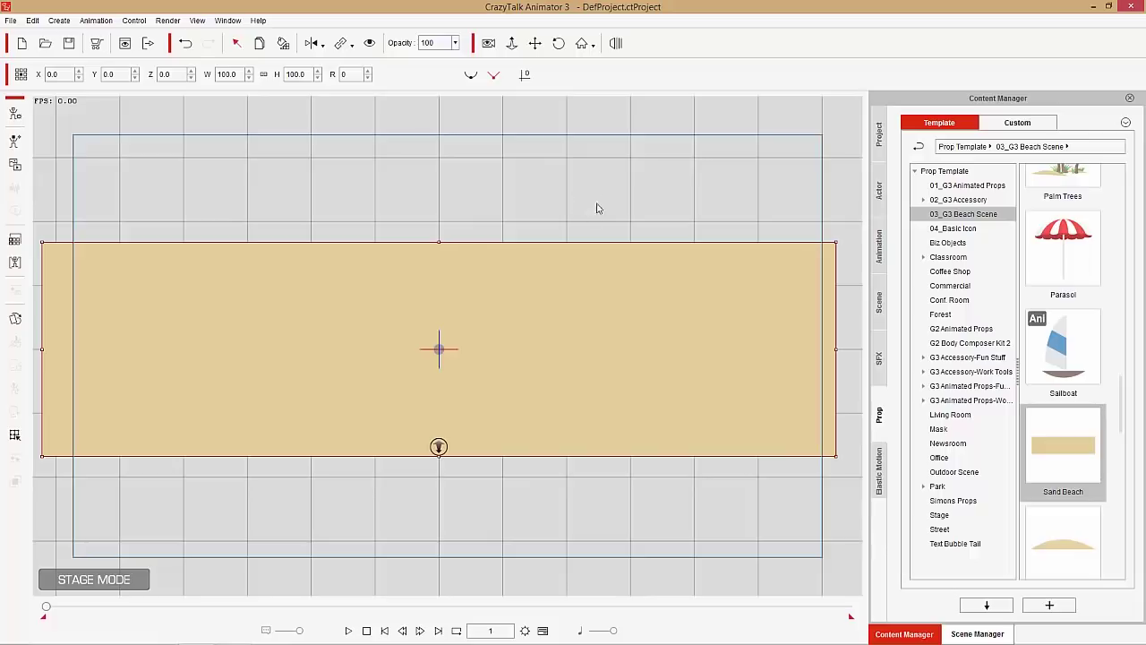
key(ctrl+z)
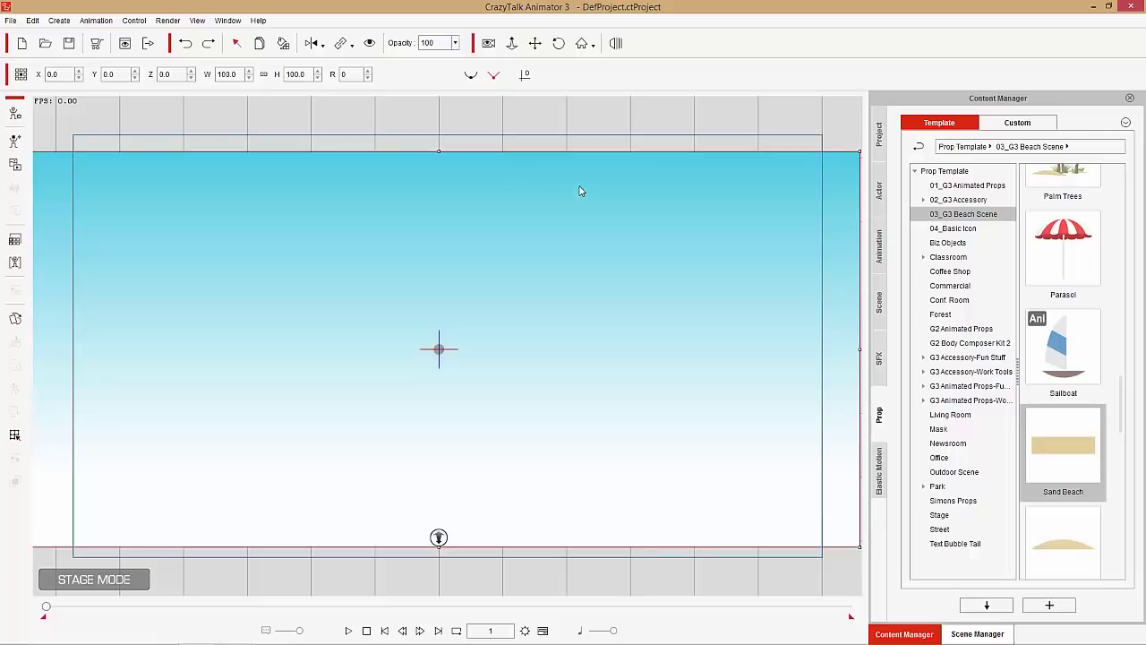
Step: Add the Sand Beach prop with the sky deselected and move it down to about Y -237
click(487, 145)
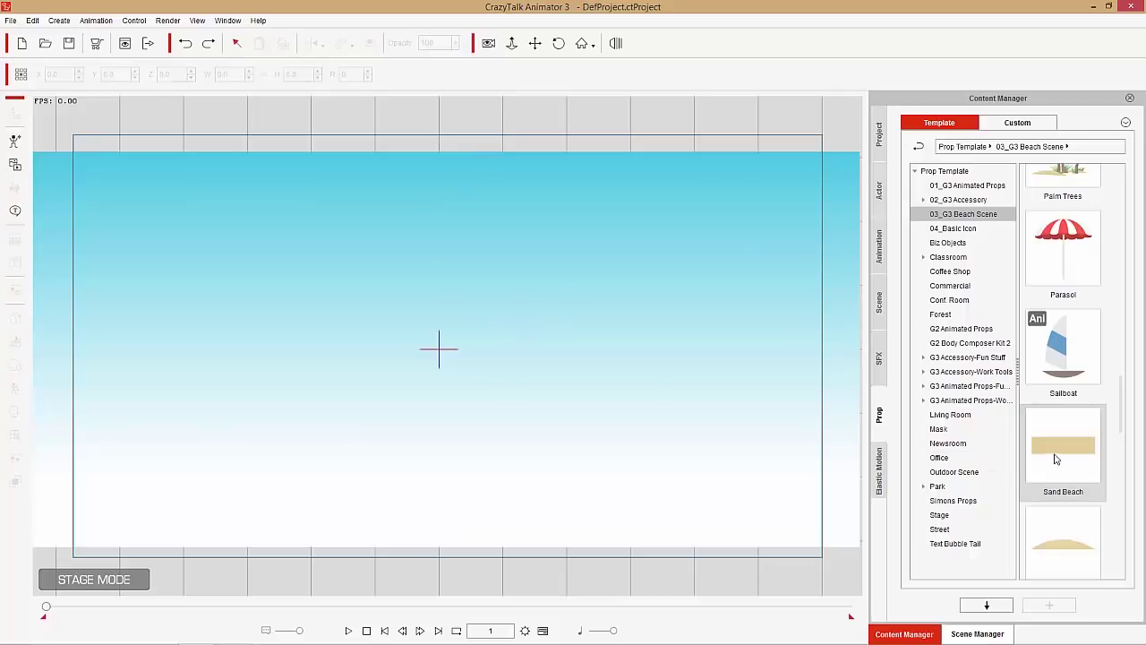
double_click(1056, 458)
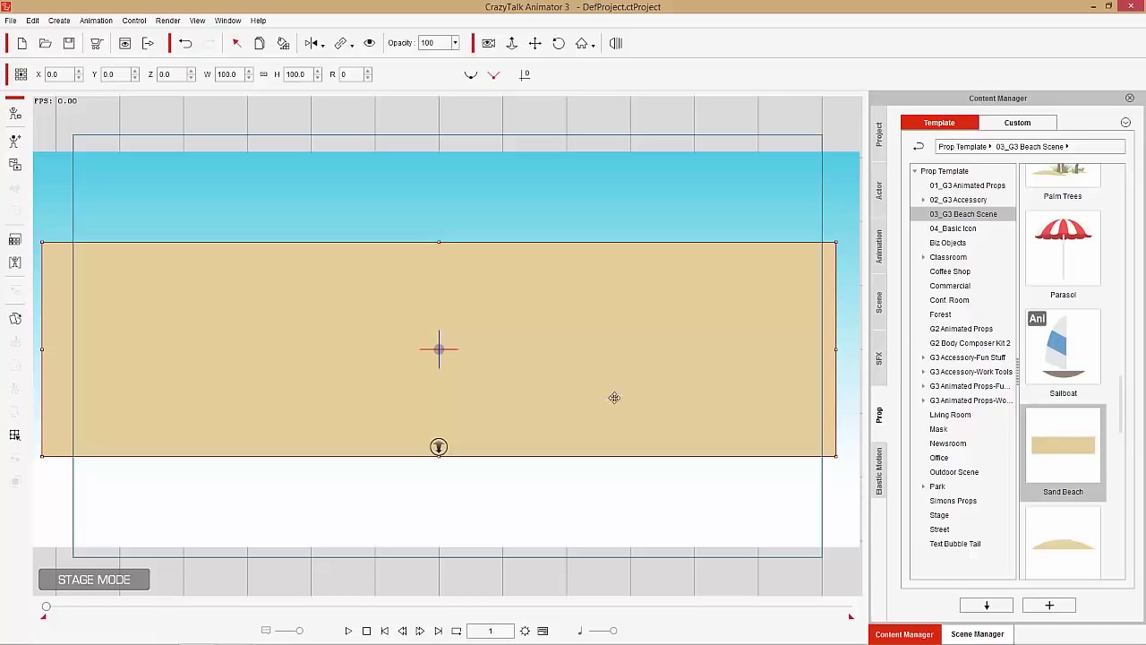
drag(581, 323, 585, 426)
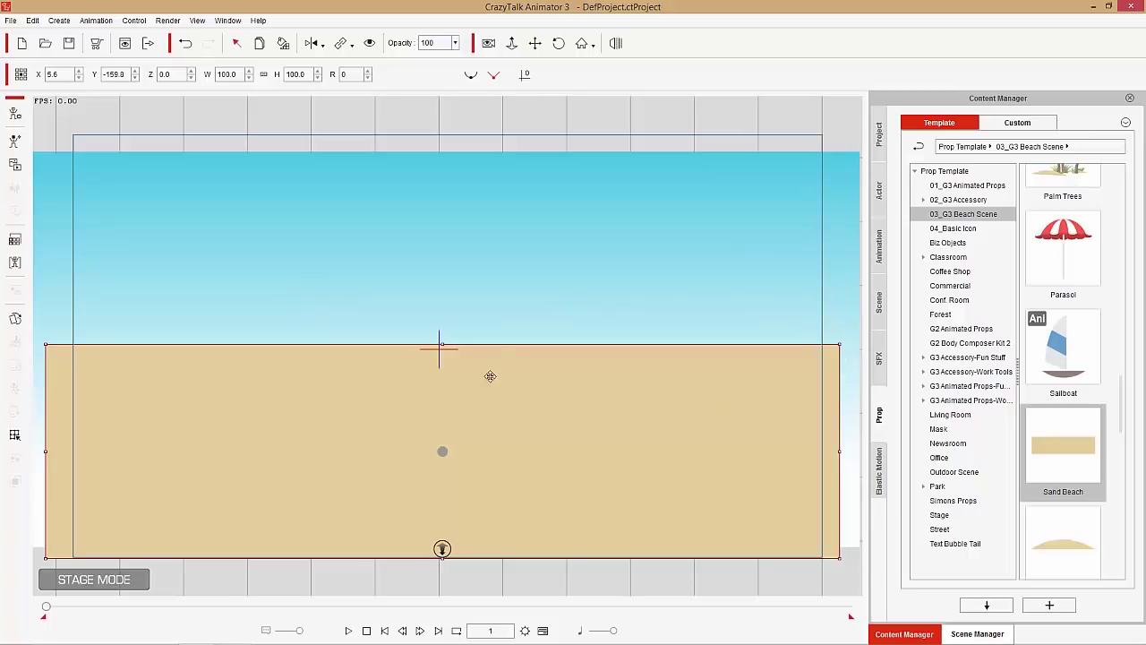
drag(558, 415, 558, 464)
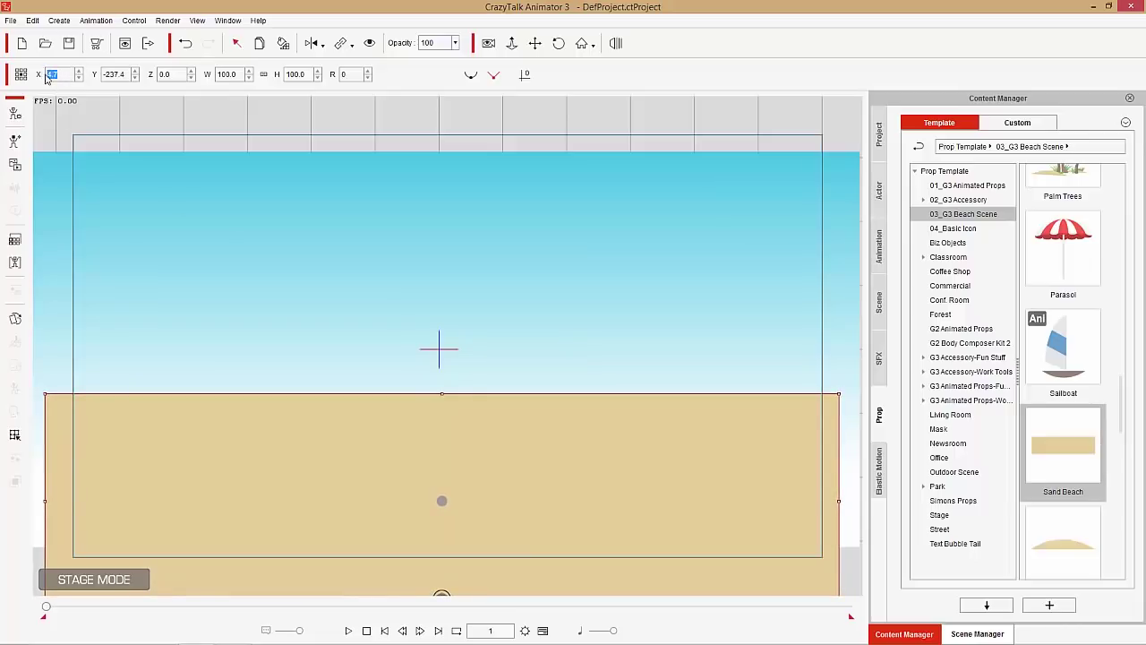
Step: Set the sand beach's X position to 0 and adjust its Y position to -235.4
click(54, 74)
text(0)
key(Return)
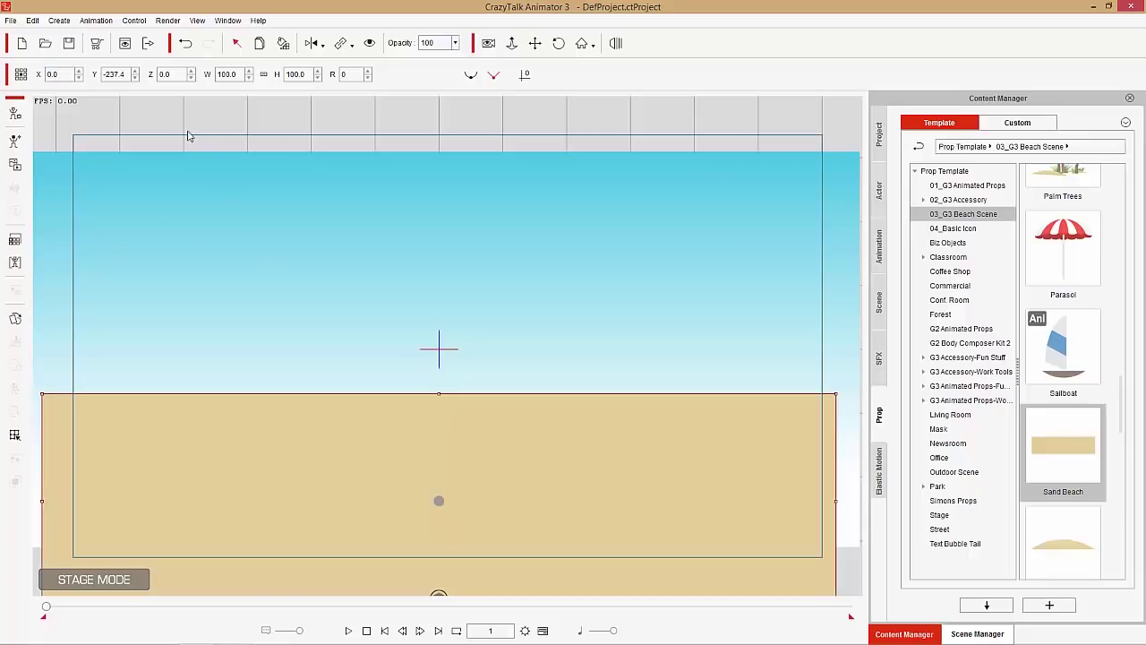
click(137, 77)
click(137, 77)
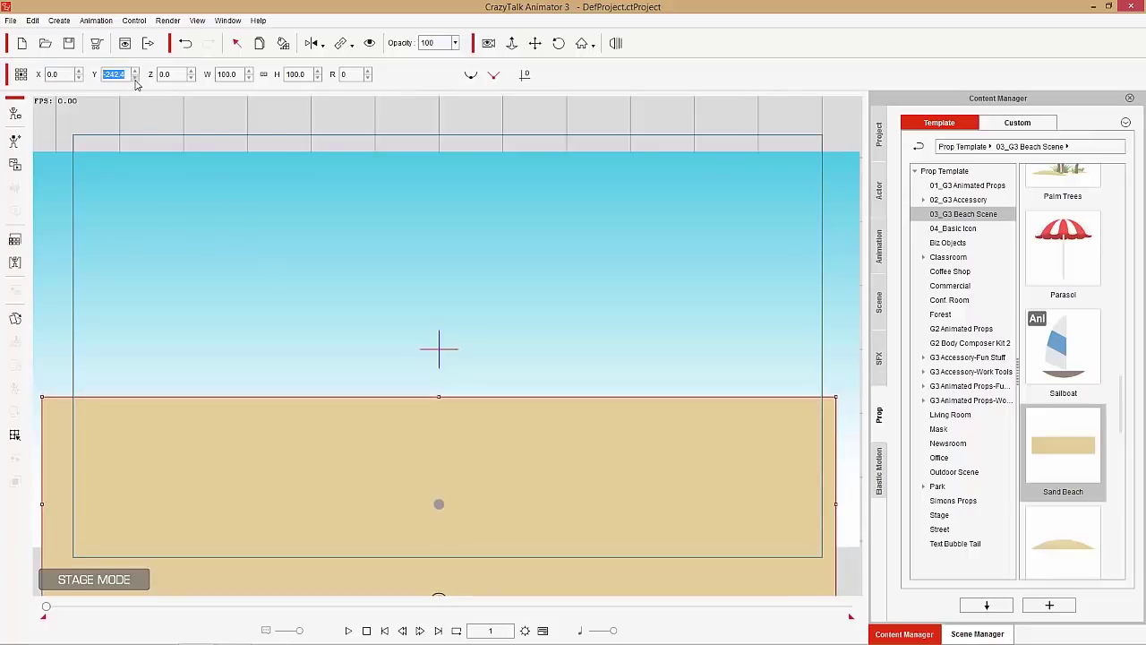
click(137, 77)
click(137, 77)
click(136, 72)
click(136, 72)
click(136, 72)
click(136, 72)
click(136, 71)
click(136, 71)
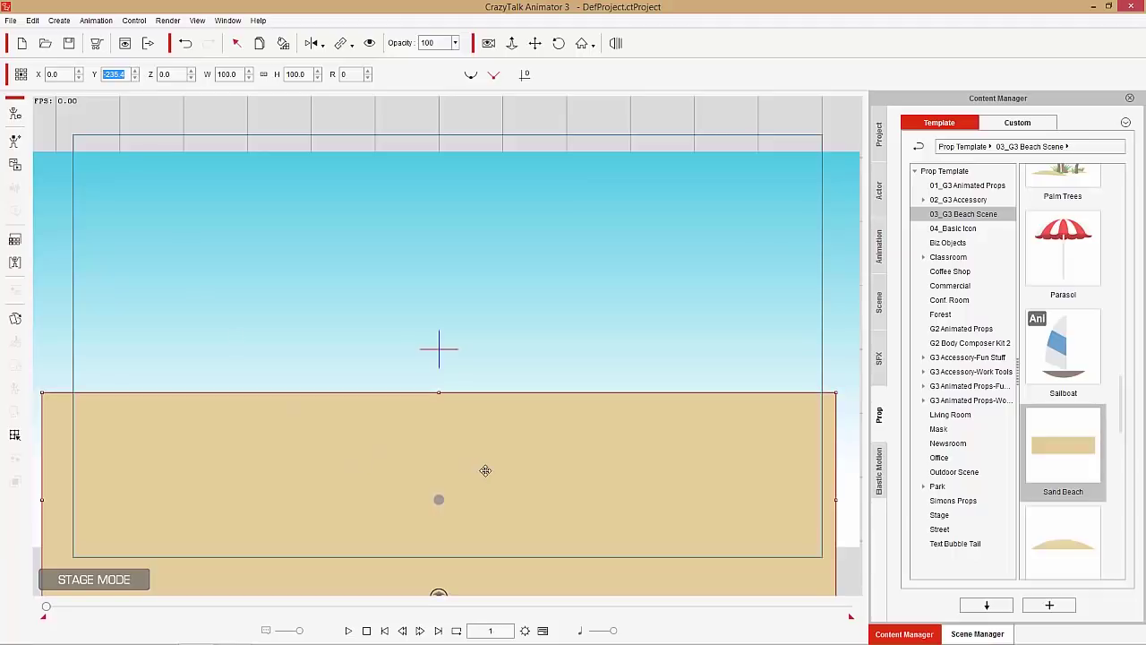
Step: Nudge the sand beach down to Y -247.4 and deselect it
key(Down)
key(Down)
key(Down)
key(Down)
key(Down)
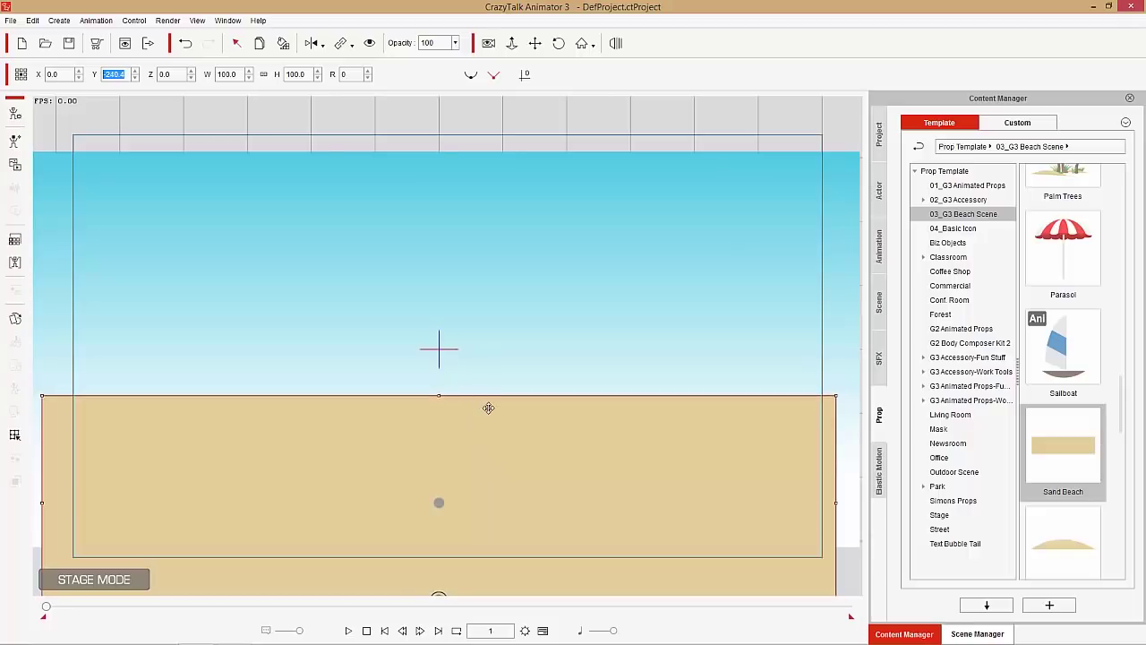
key(Down)
key(Down)
key(Down)
key(Down)
key(Down)
key(Down)
key(Down)
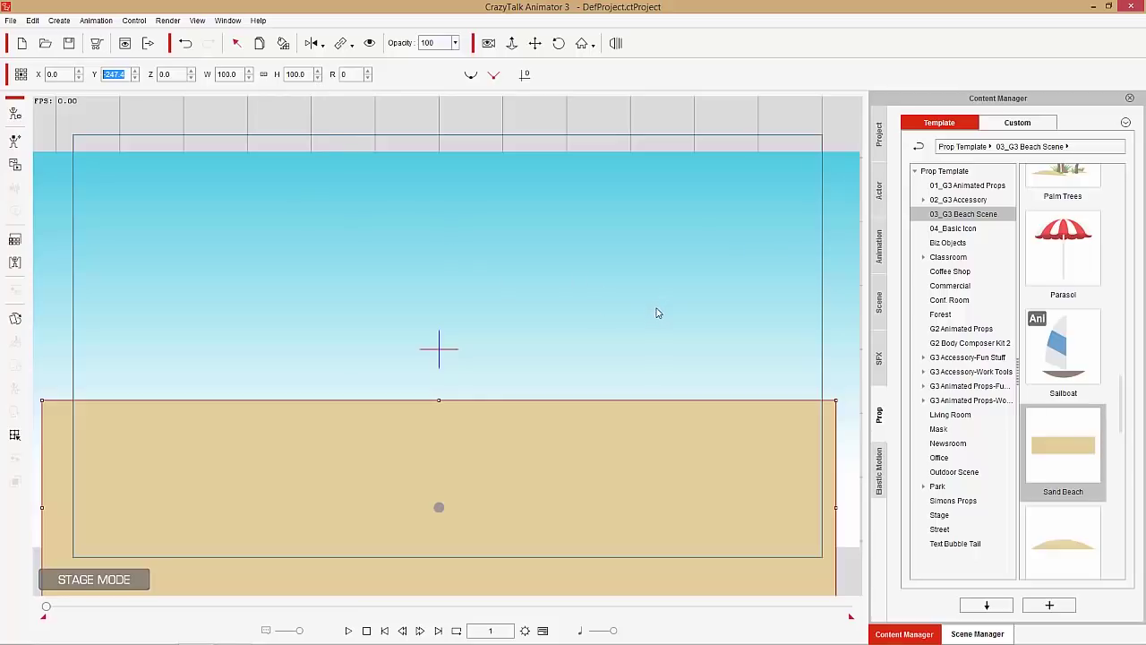
click(505, 128)
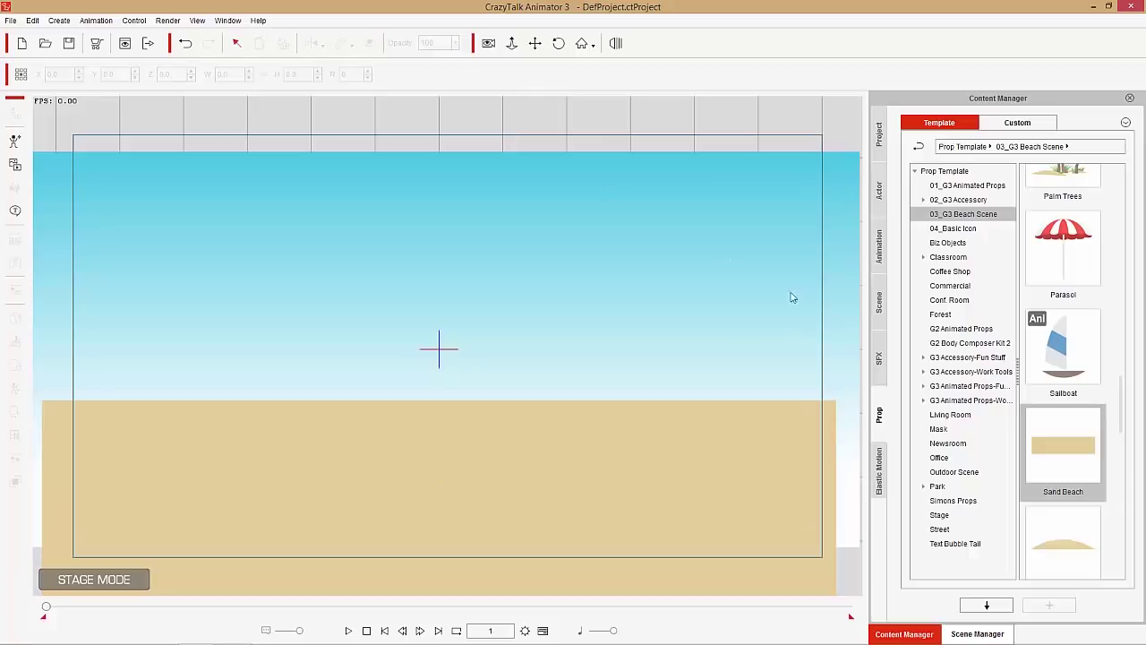
Step: Add the Sea prop and align its upper edge with the sand's horizon, at about X -10, Y -80
drag(1121, 405, 1117, 497)
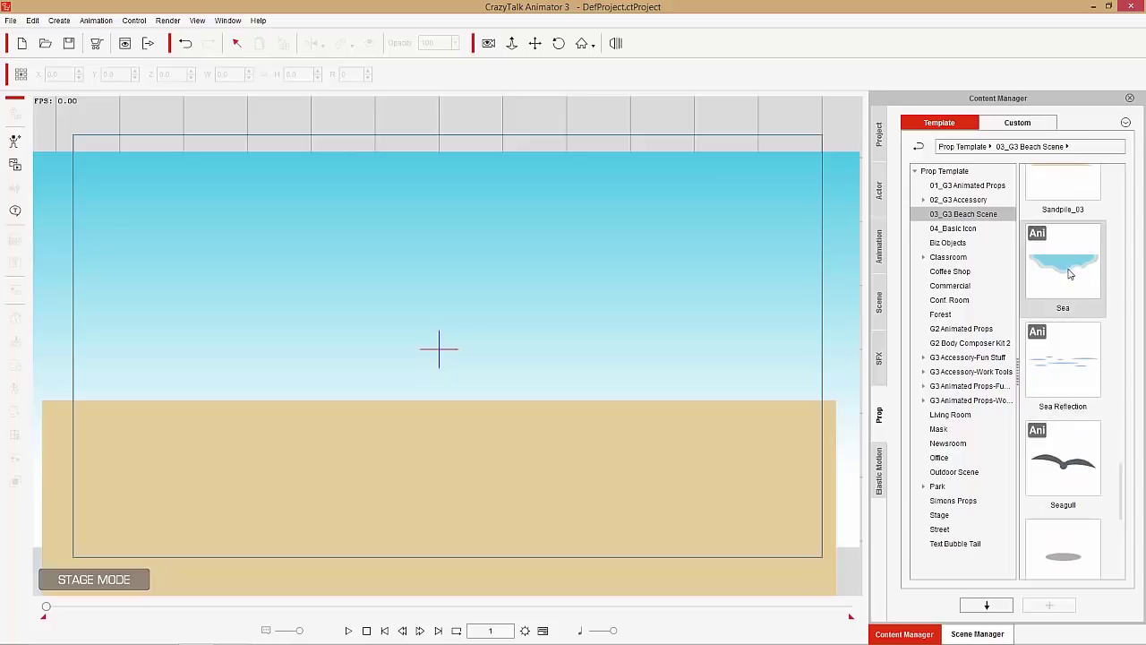
drag(1080, 276, 440, 117)
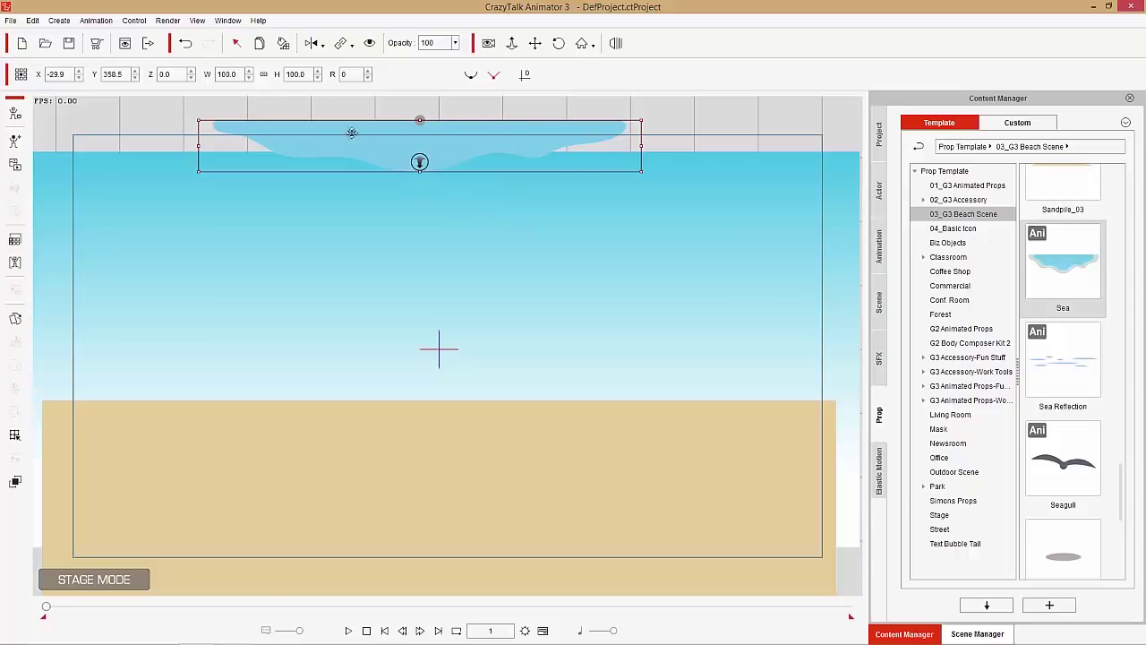
drag(380, 131, 390, 410)
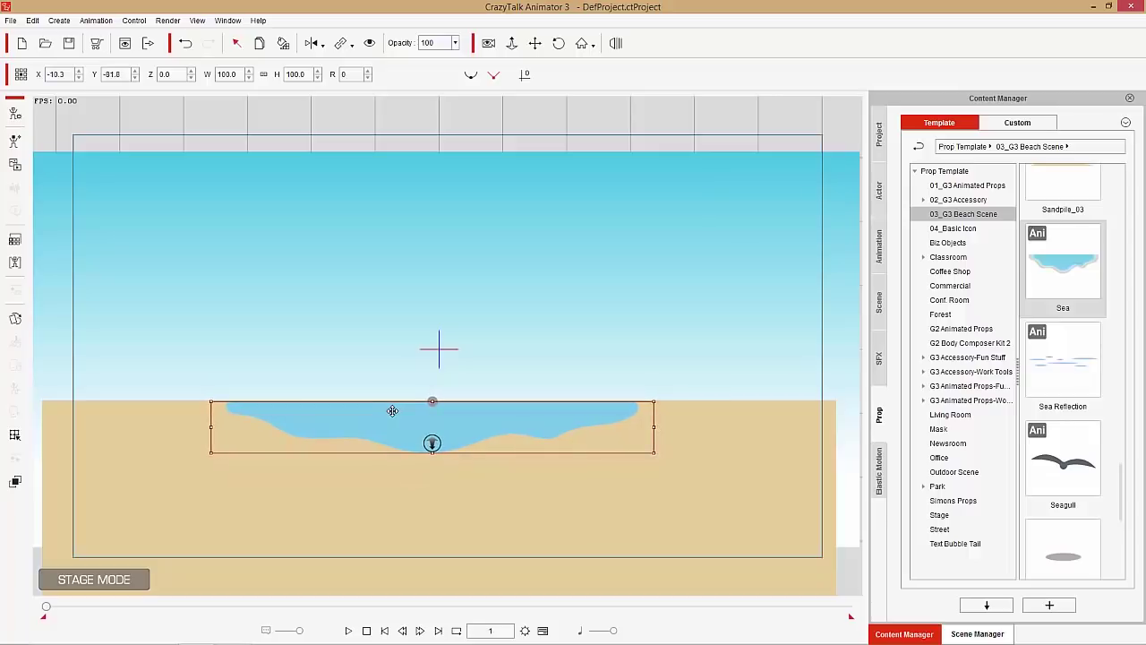
key(Up)
key(Up)
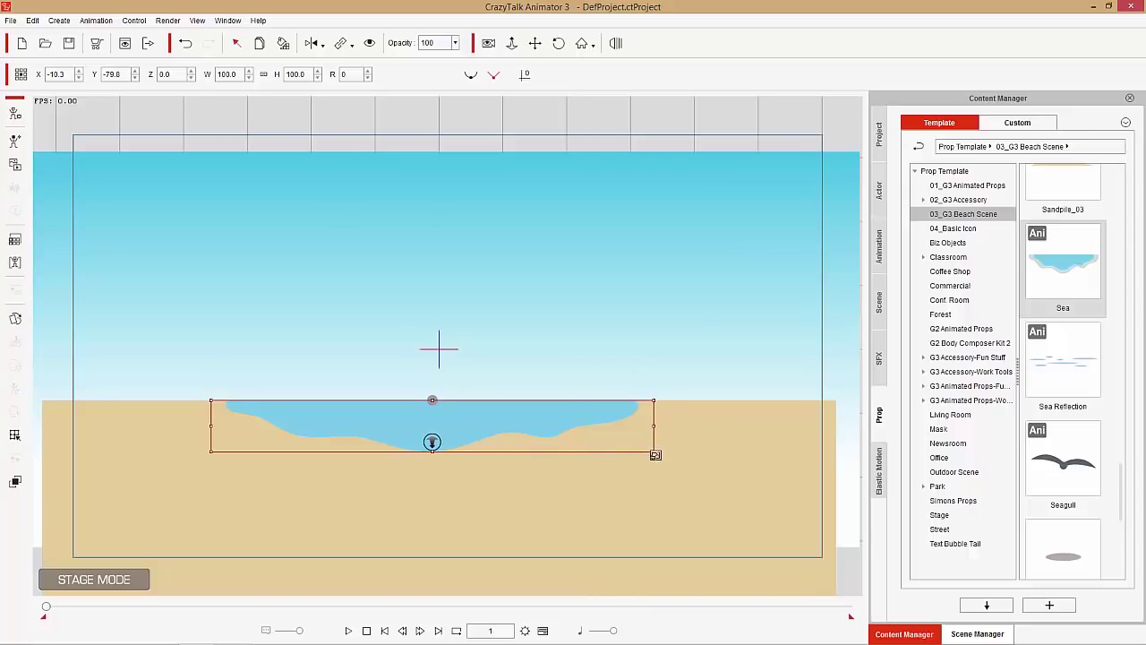
Step: Enlarge the sea prop to a width of 150 and a height of 120
drag(655, 452, 763, 425)
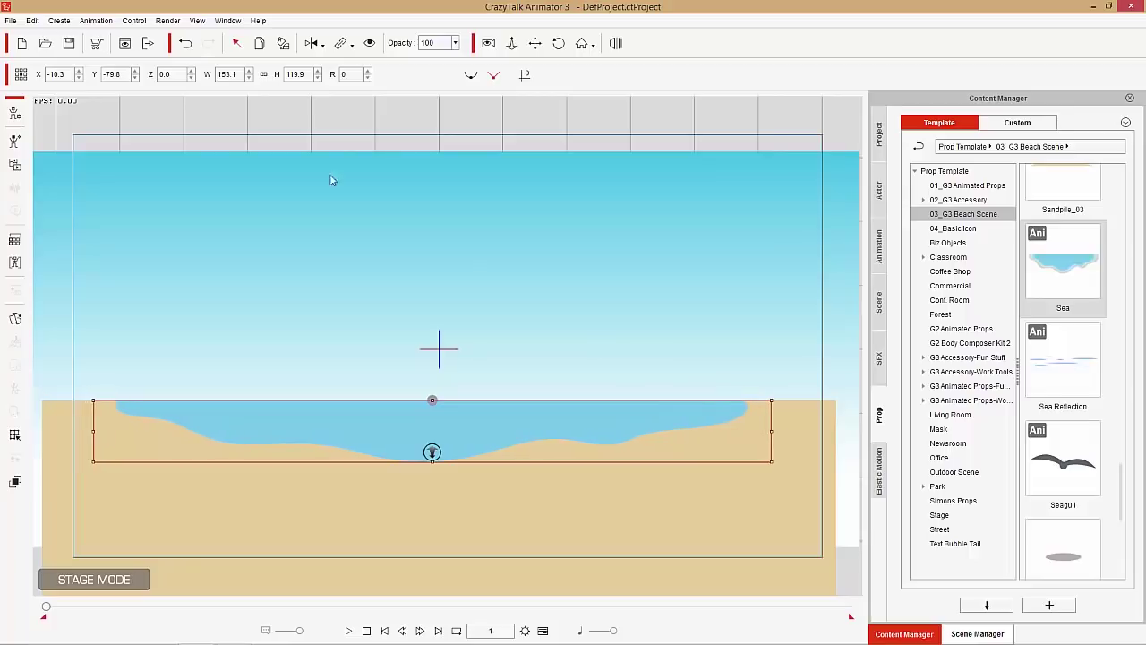
double_click(237, 76)
text(150)
key(Return)
double_click(302, 75)
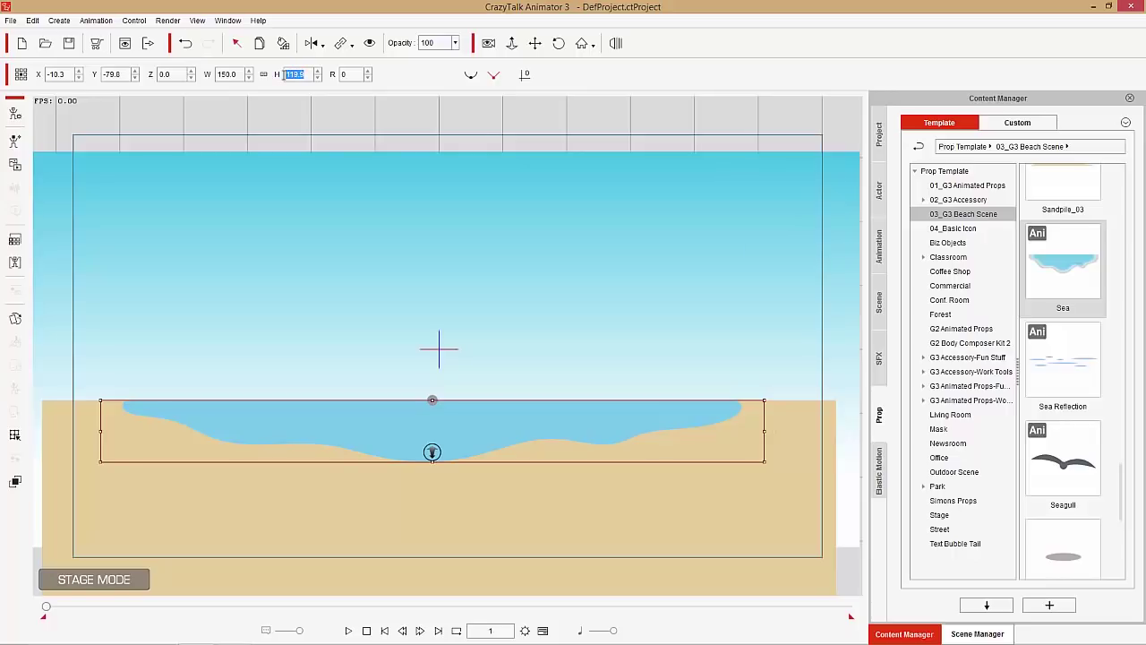
key(Return)
Step: Widen the sea to 180, shift it right to about X 40, and deselect it
double_click(234, 74)
text(180)
key(Return)
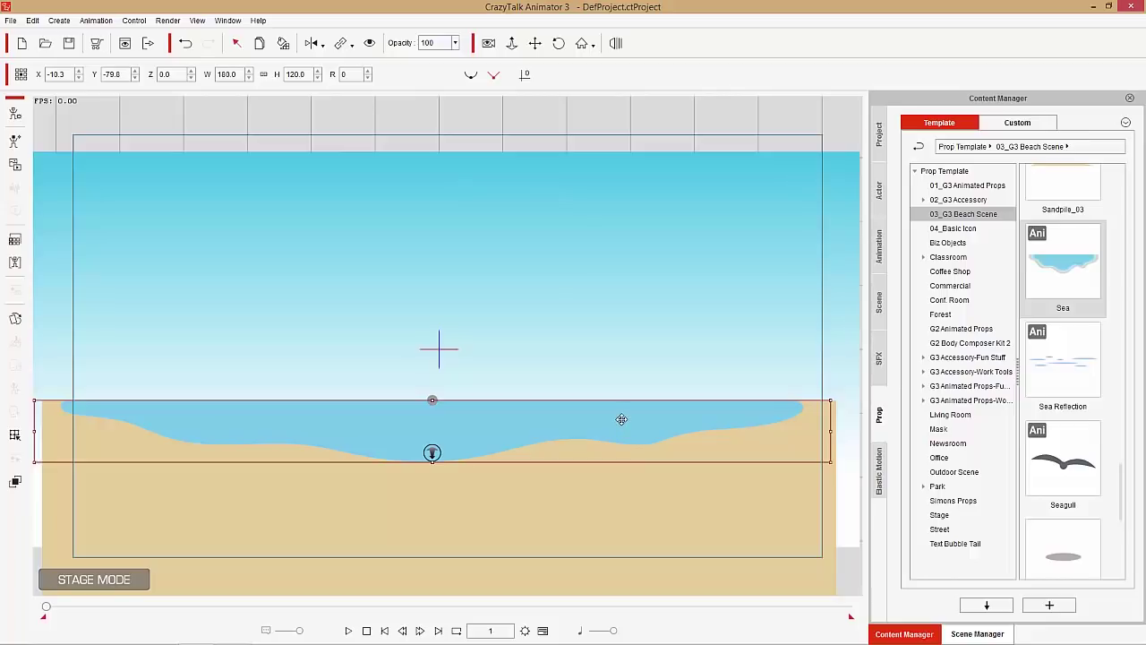
drag(619, 419, 651, 419)
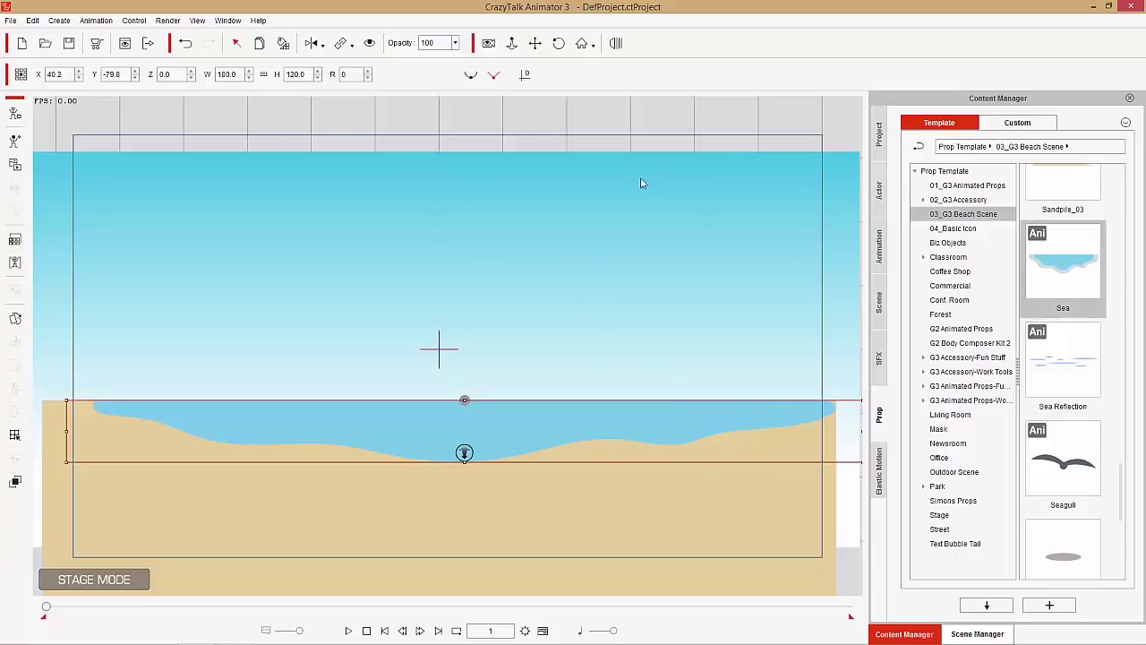
click(624, 133)
Step: Add the Sea Reflection prop over the sea at about Y -103, with width 180 and height 120
double_click(1064, 363)
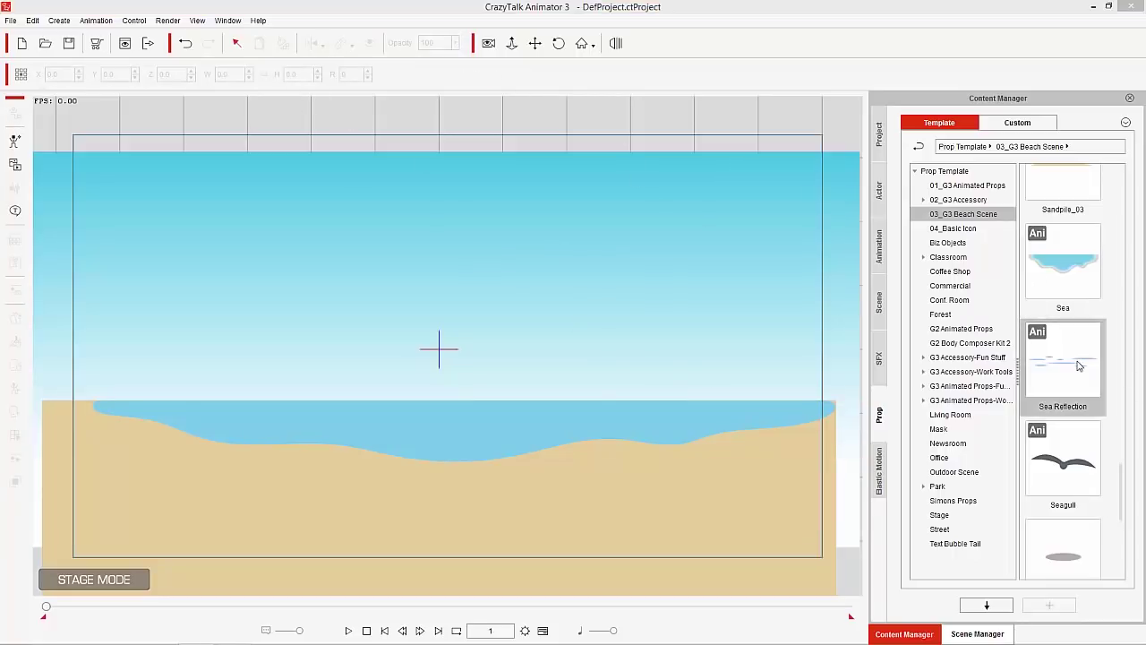
drag(511, 367, 511, 426)
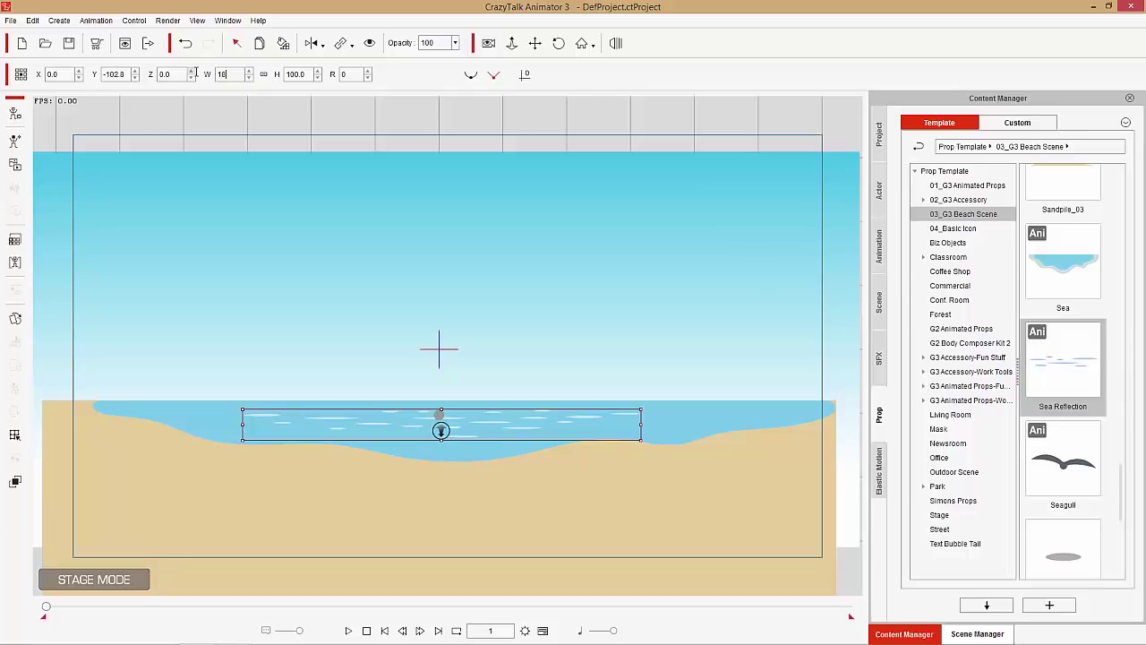
key(Return)
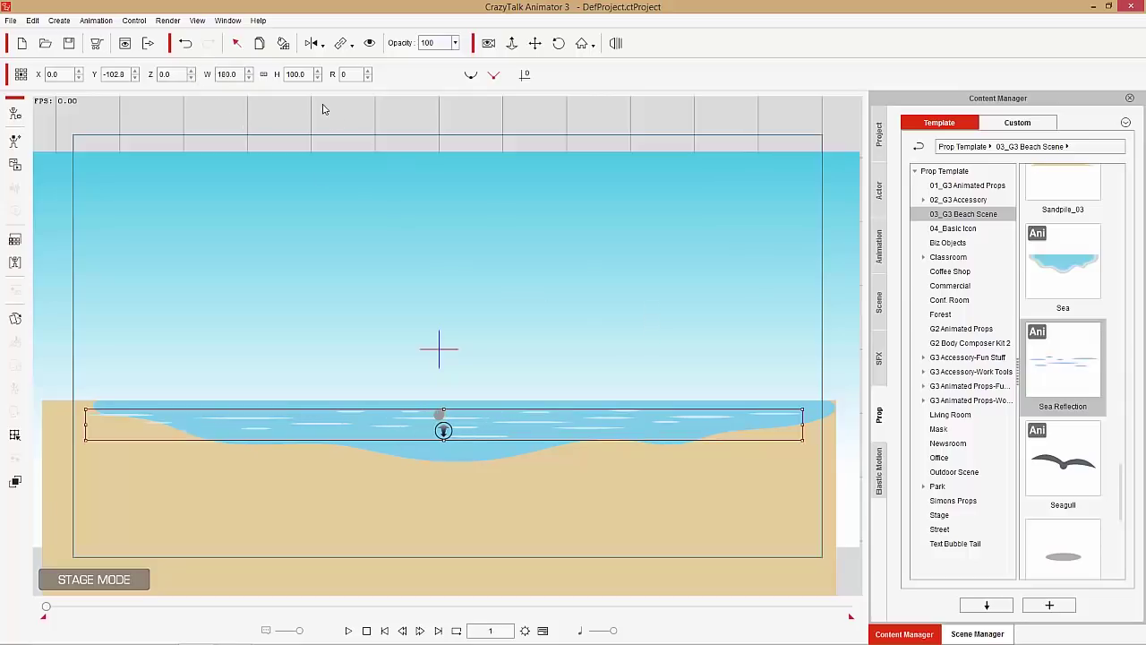
drag(309, 75, 274, 73)
text(120)
key(Return)
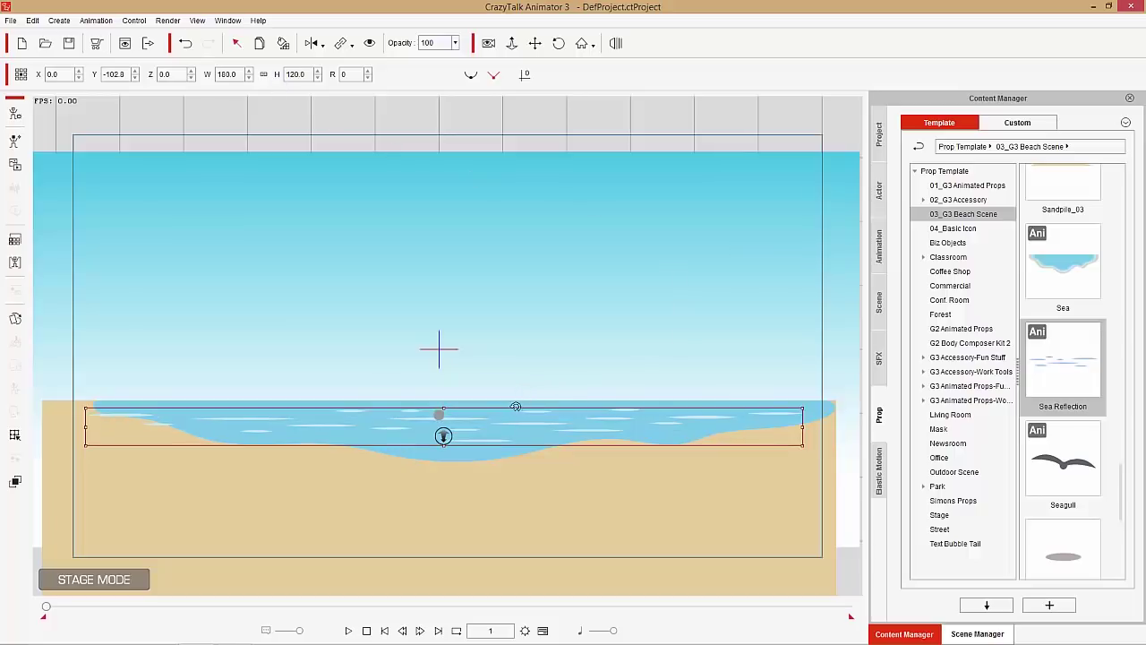
Step: Set the sea reflection's width to 150 and shift it up along the sea to about X 14, Y -93
text(150)
key(Return)
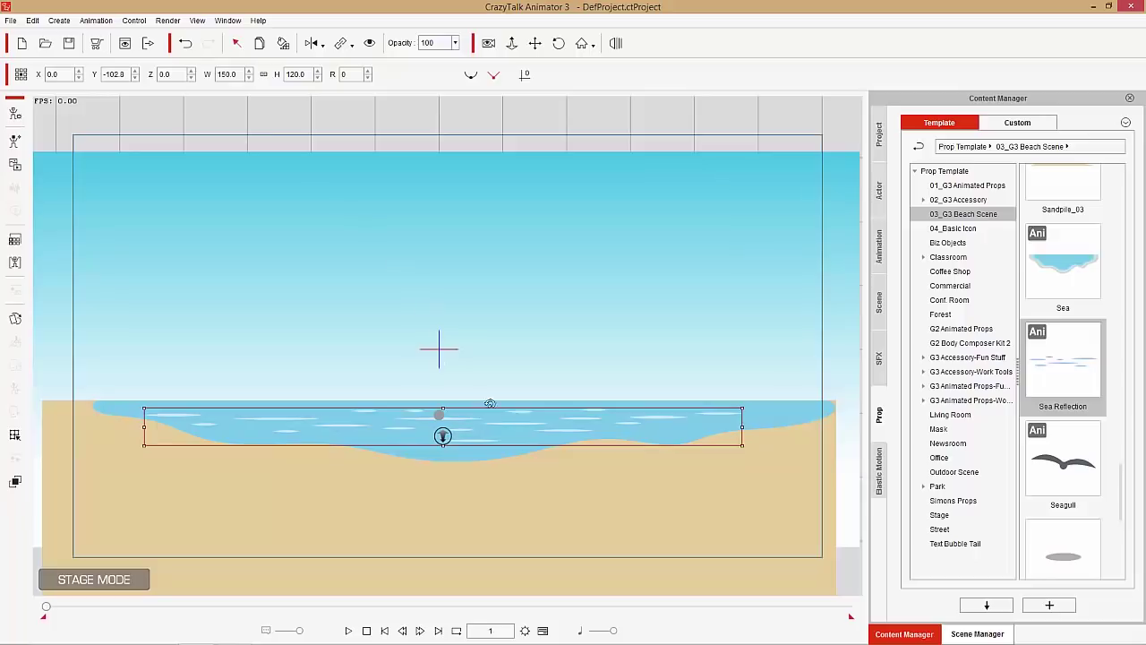
drag(509, 416, 517, 413)
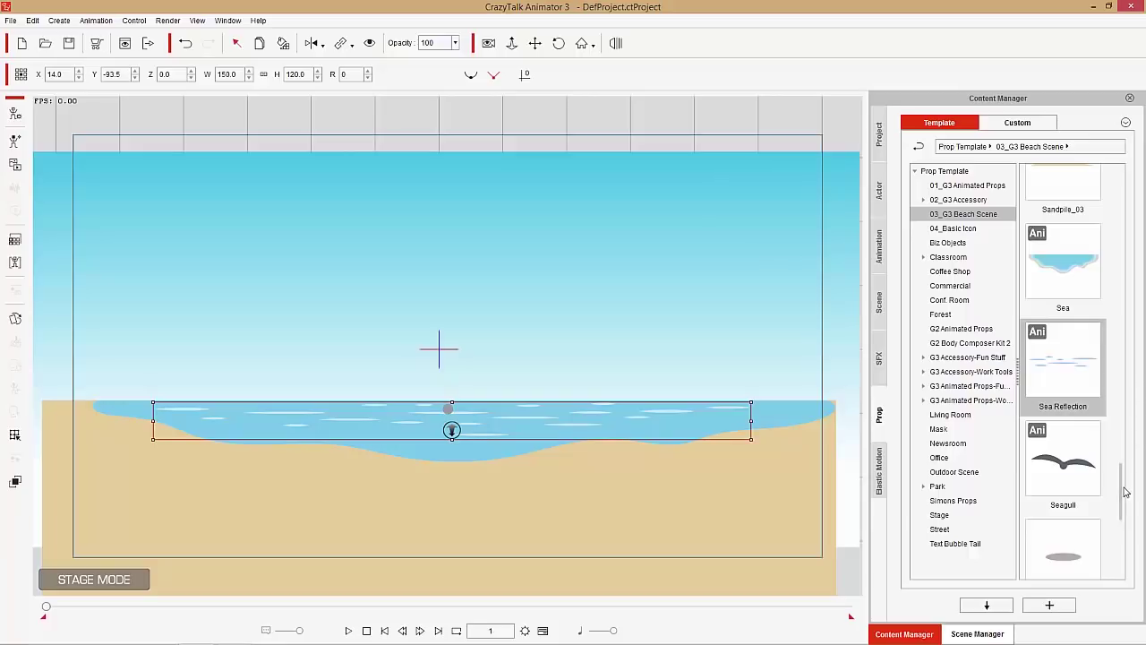
Step: Add the Mountain_01 prop on the left horizon, scale it to about 177, and place it at about X -351, Y -43
drag(1130, 483, 1130, 446)
scroll(1091, 398, up, 8)
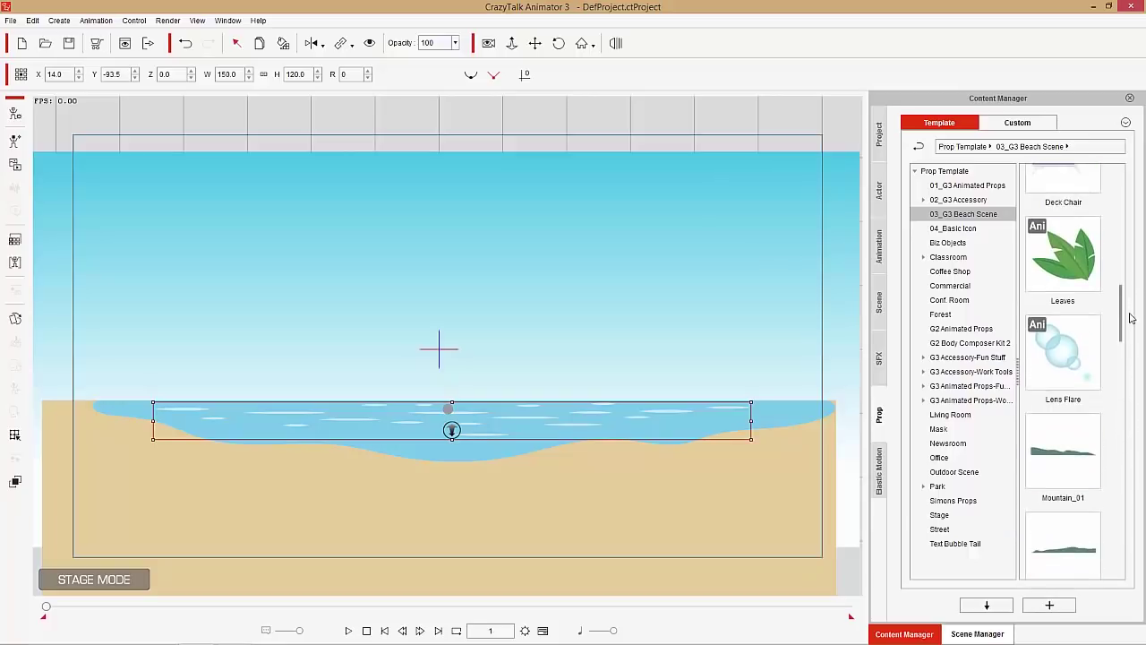
drag(1091, 398, 254, 387)
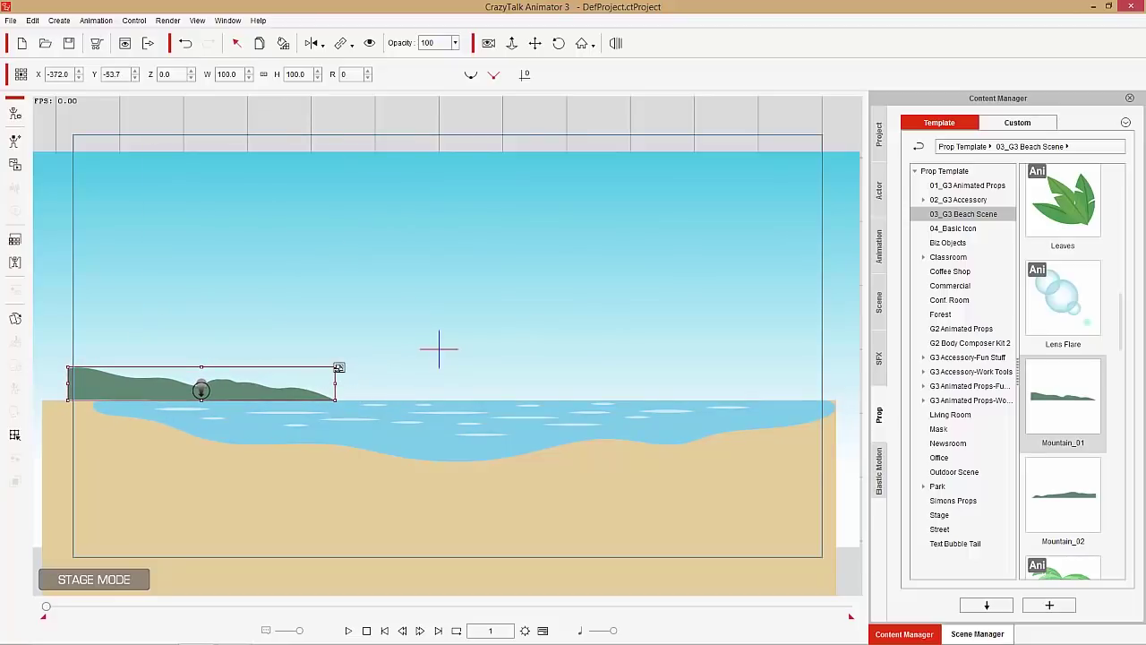
drag(340, 365, 449, 342)
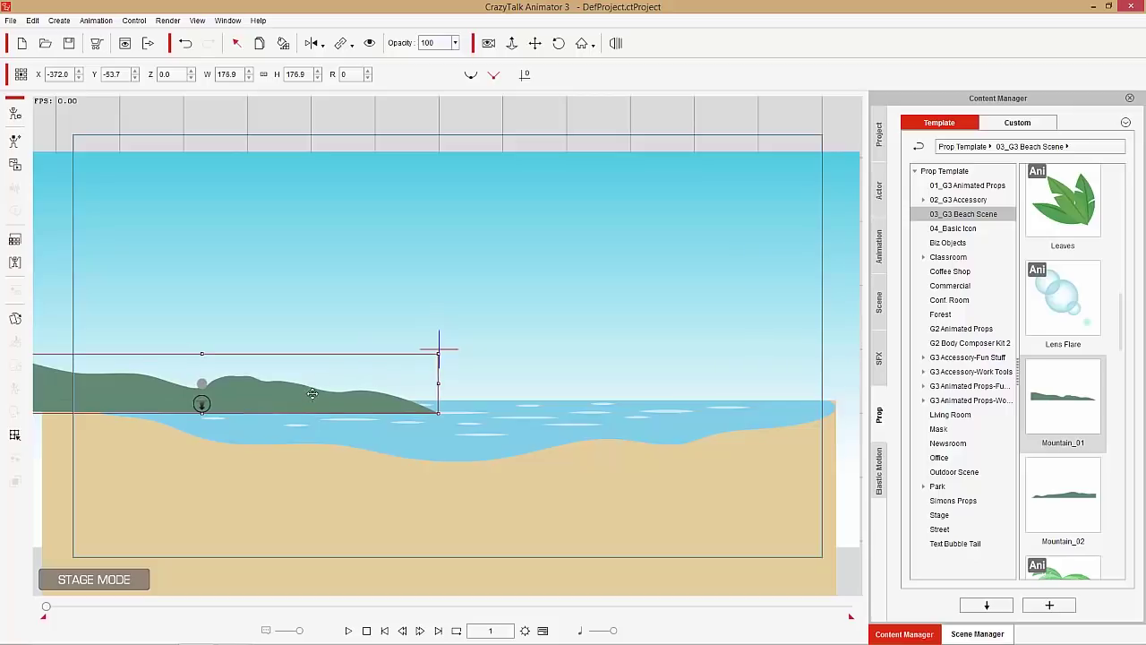
drag(320, 390, 320, 392)
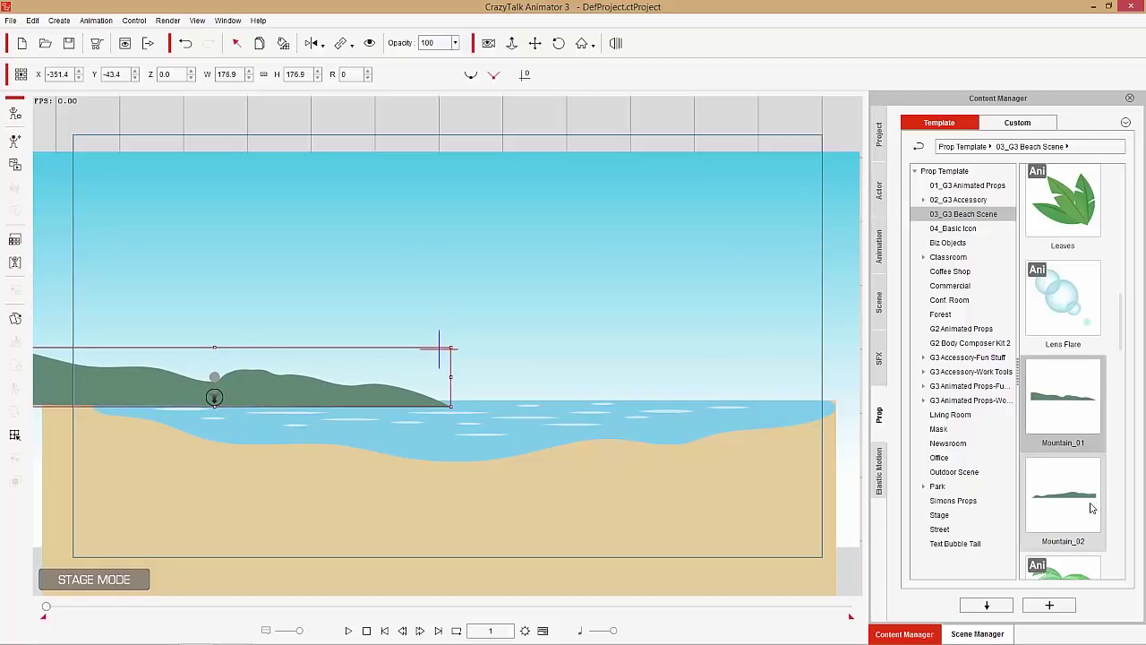
Step: Add Mountain_02 on the right horizon at about X 397, Y -51, scale it to about 126, and set its opacity to 57
drag(1092, 508, 736, 381)
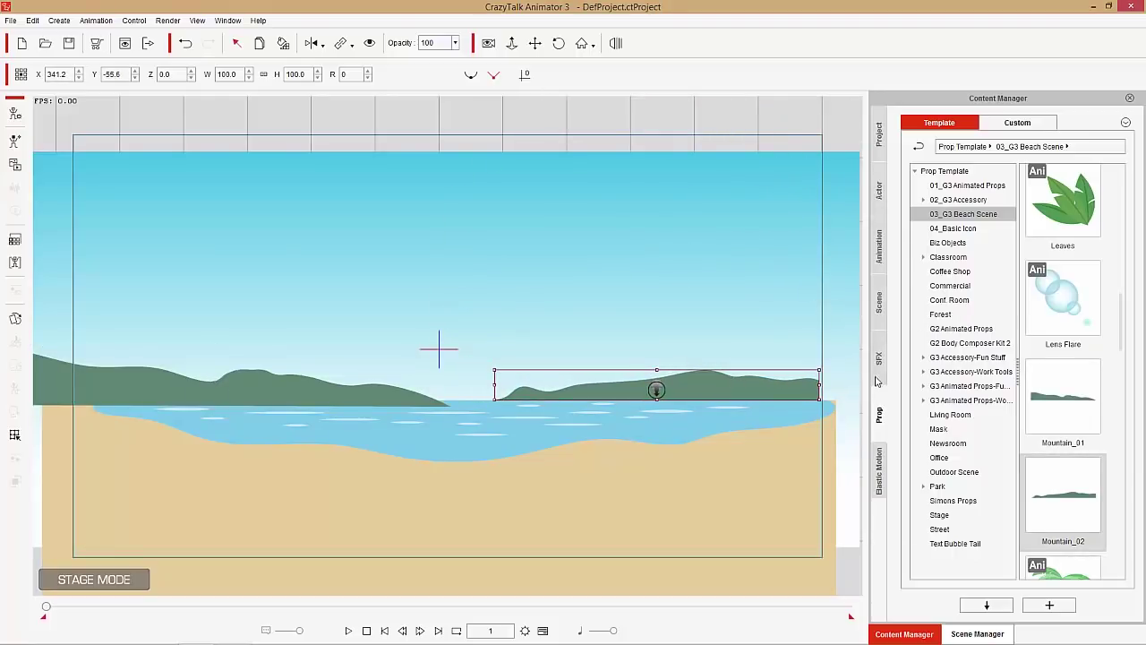
drag(820, 369, 858, 355)
drag(750, 396, 795, 393)
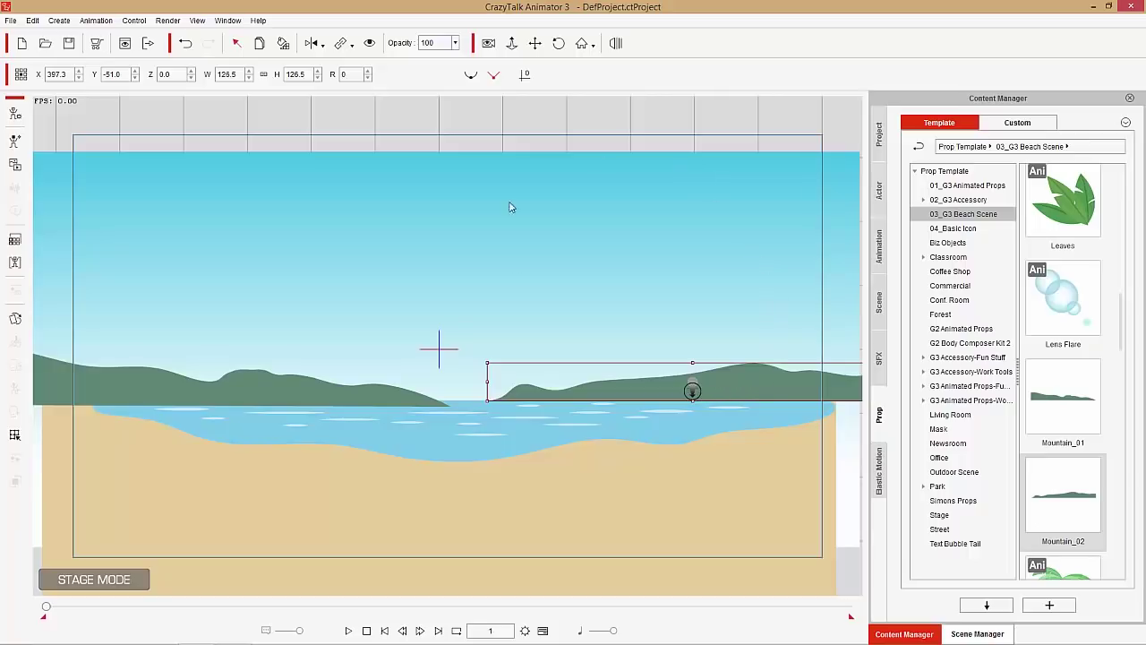
click(457, 44)
drag(466, 56, 454, 61)
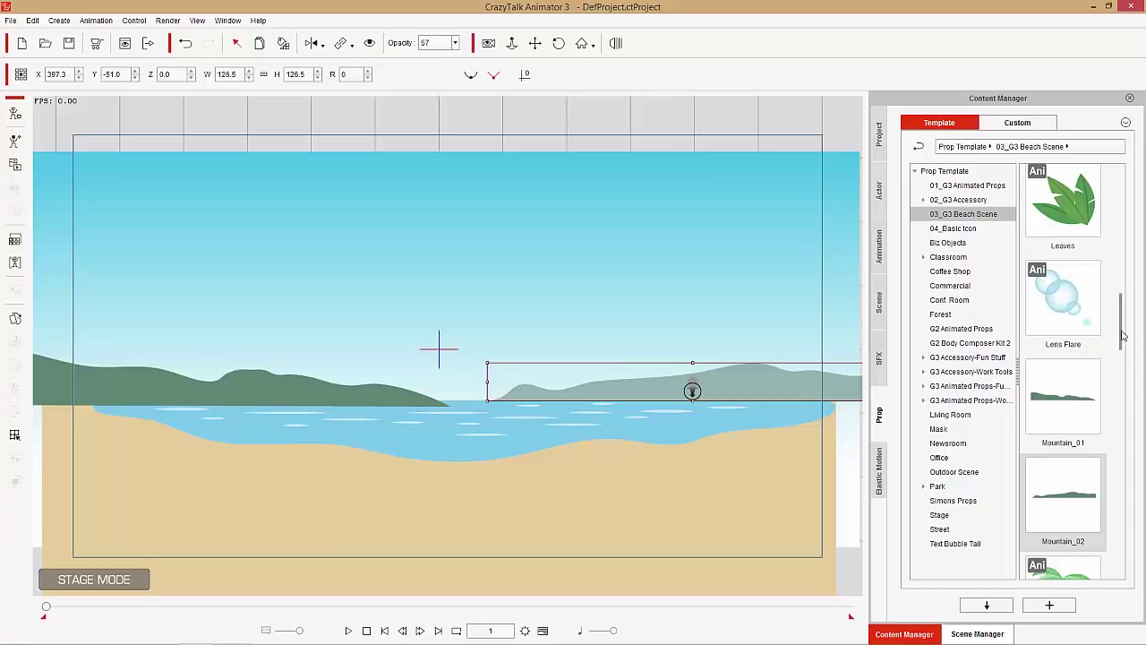
Step: Add the Cloud_01 prop over the left mountain at about X -176, Y -31, Z 21, scaled to about 130
drag(1123, 345, 1127, 226)
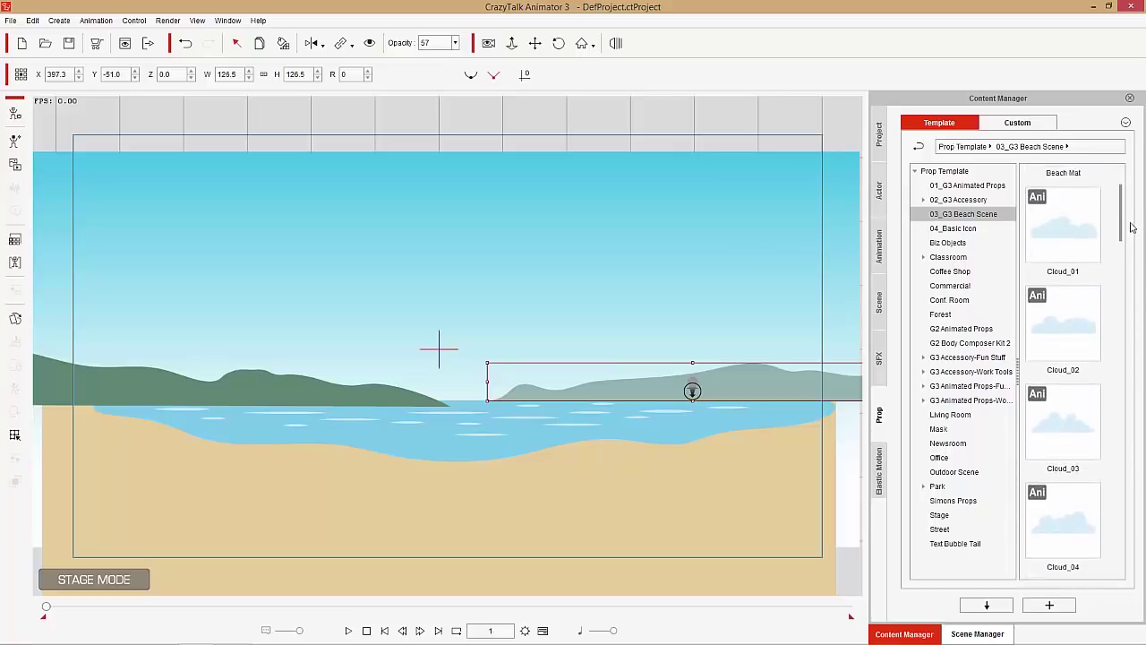
drag(1092, 274, 367, 387)
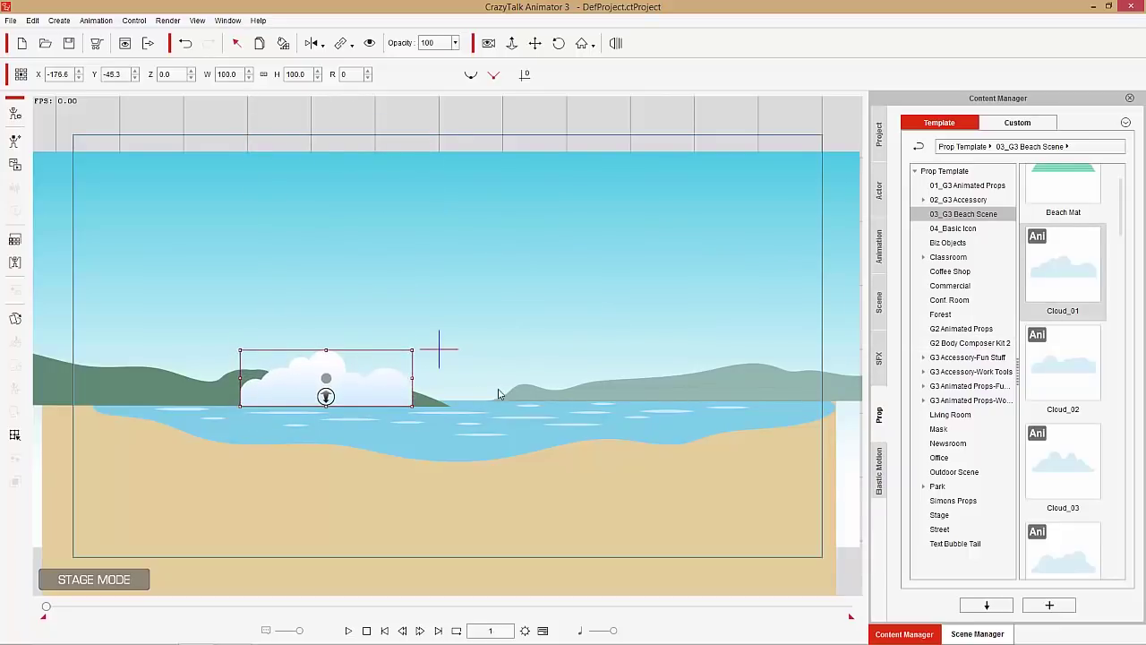
drag(413, 350, 436, 343)
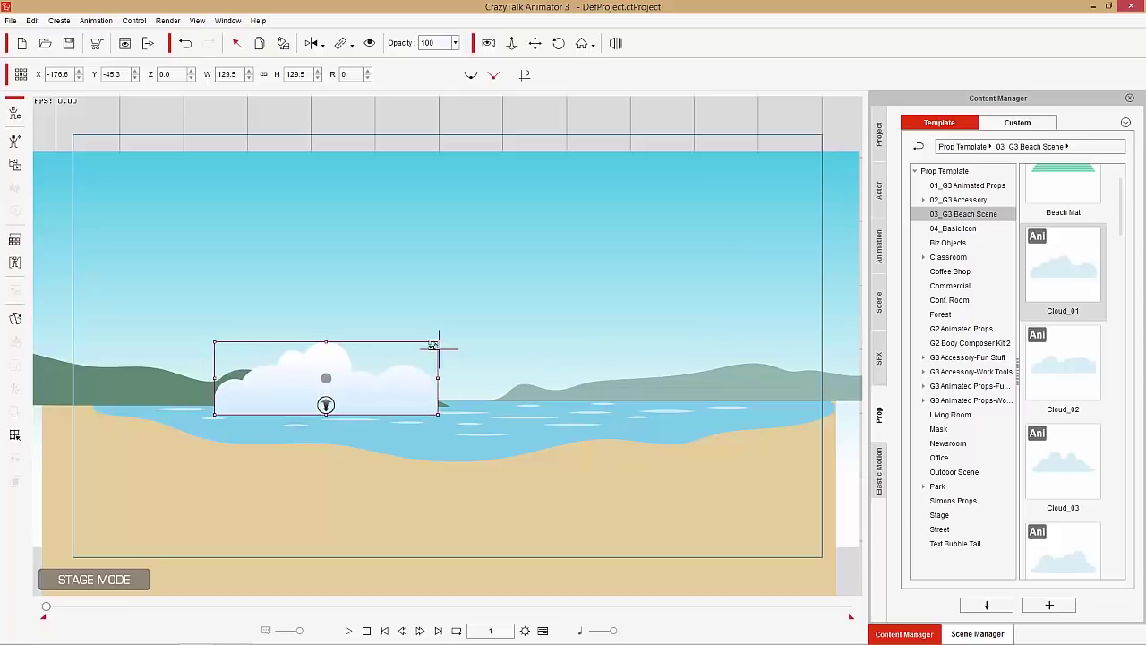
drag(405, 384, 406, 376)
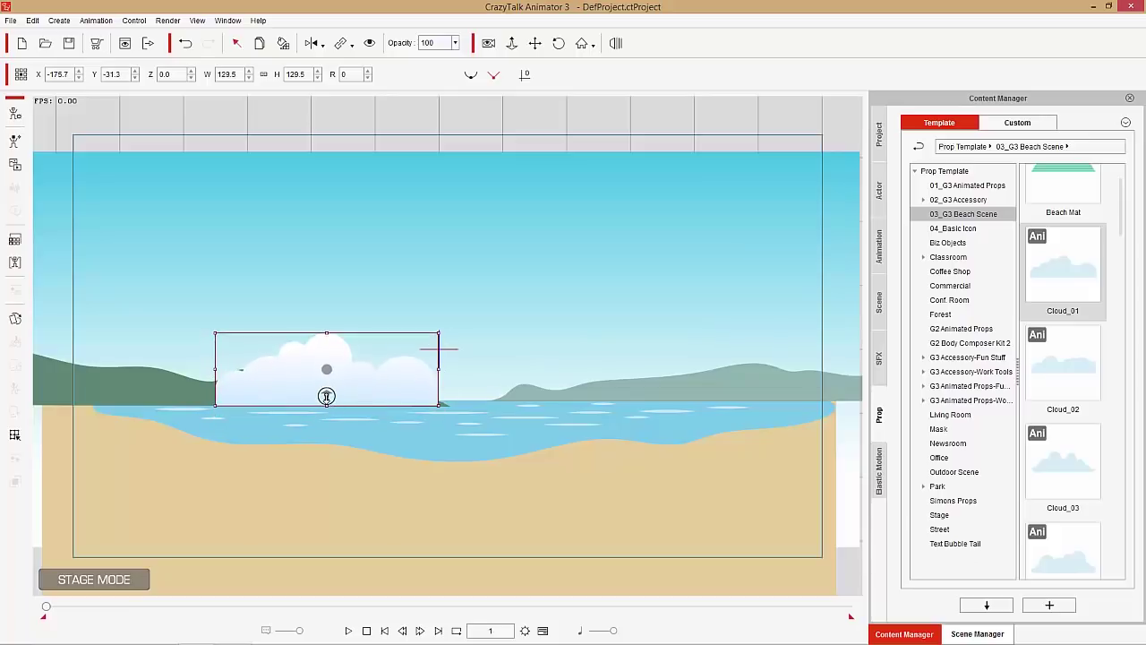
drag(326, 395, 326, 397)
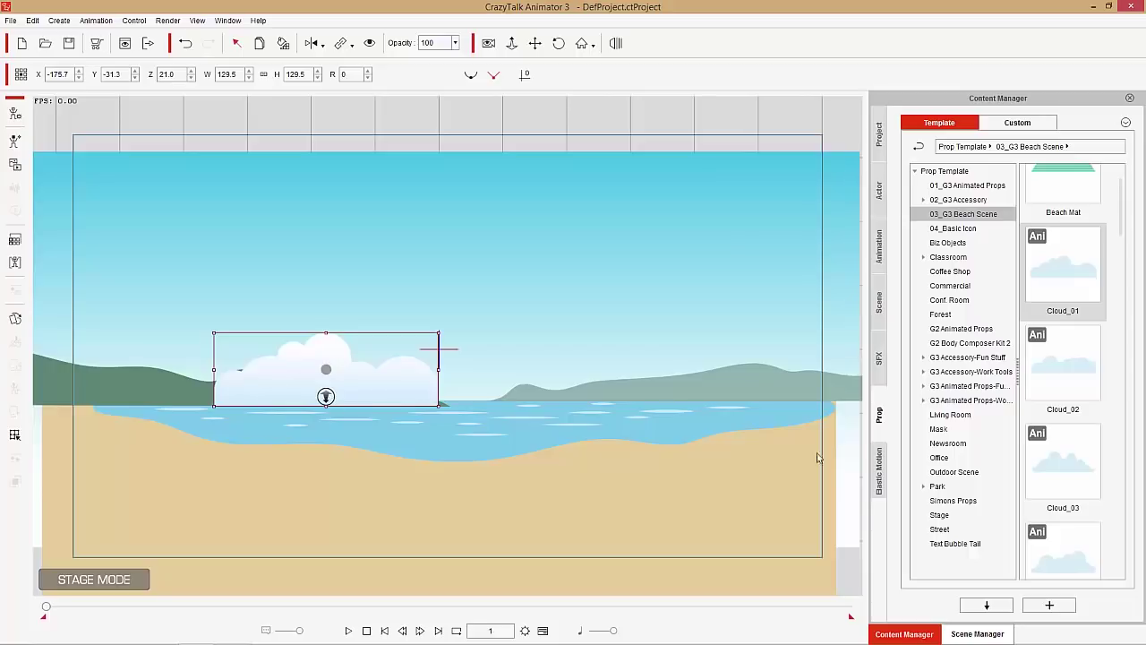
Step: Add the Cloud_04 prop in front of the right mountain at about X 272, Y -28, Z 3, scaled to about 268
drag(1120, 235, 1121, 265)
drag(1063, 295, 682, 330)
drag(636, 402, 613, 392)
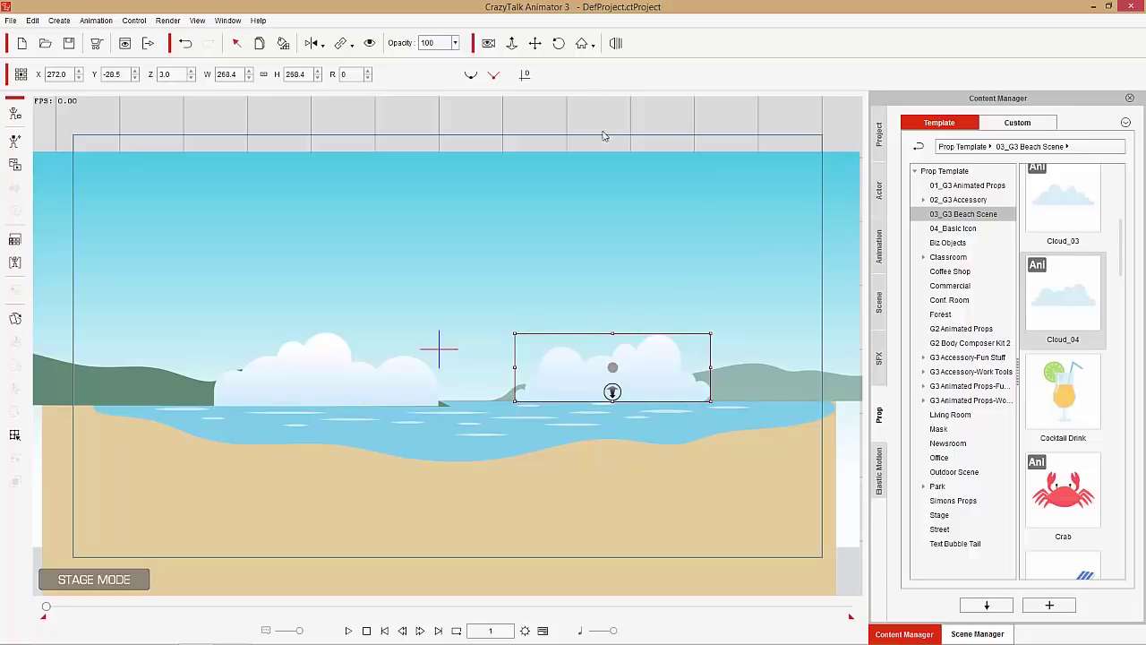
Step: Switch to the 3D view and move the sky backward in depth to about Z -45
click(615, 45)
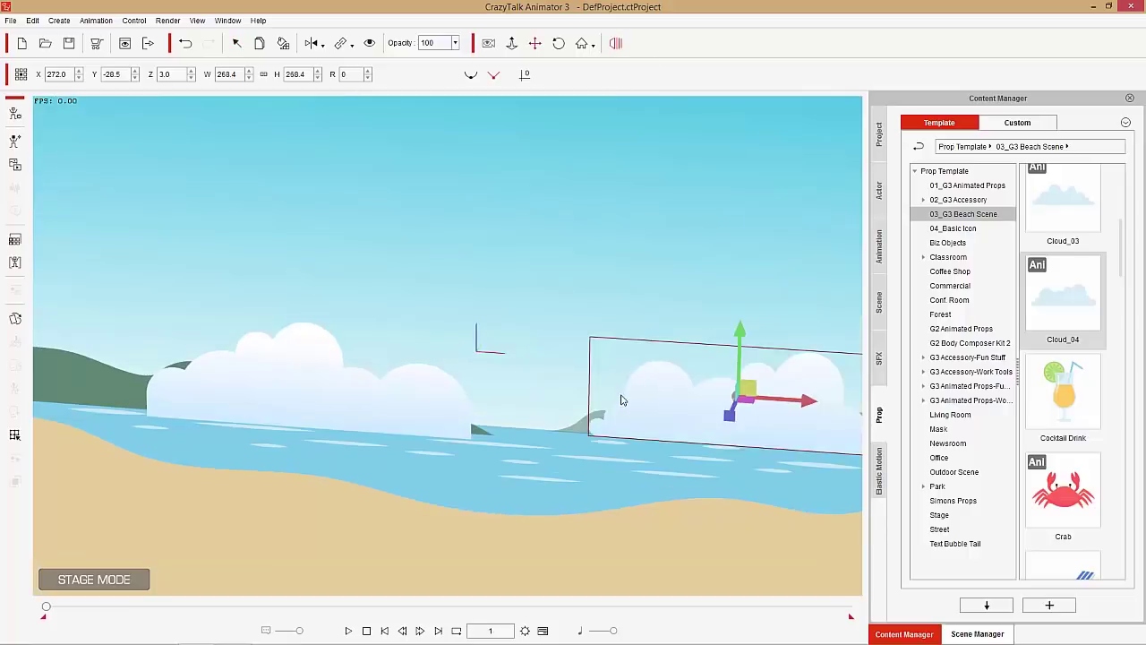
drag(537, 237, 711, 335)
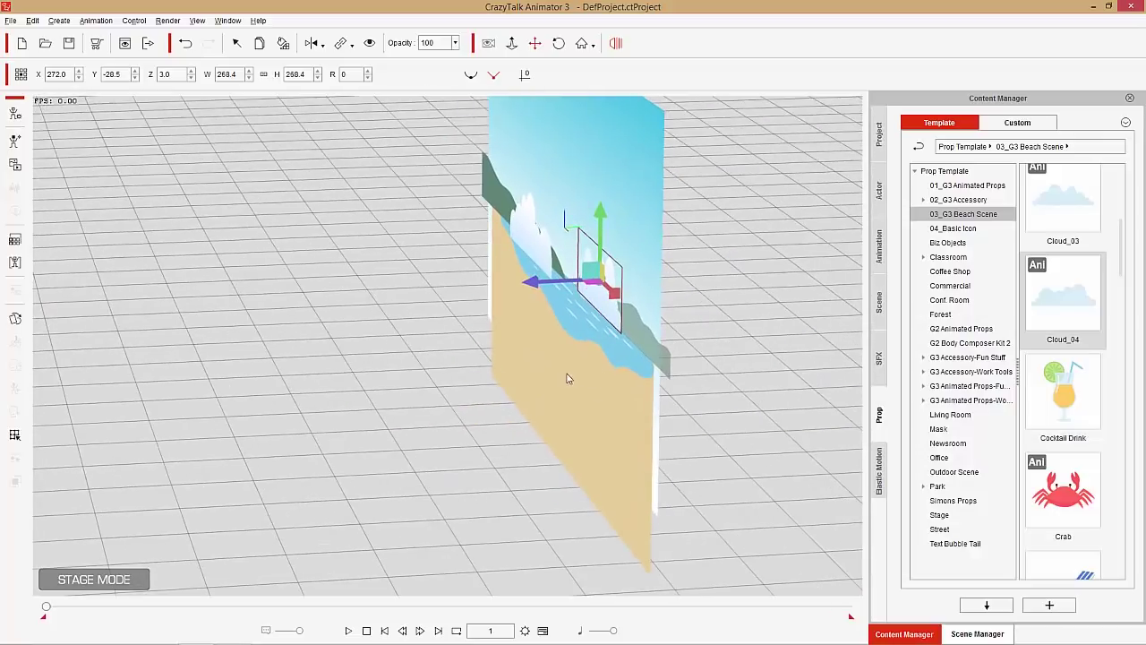
drag(567, 378, 540, 392)
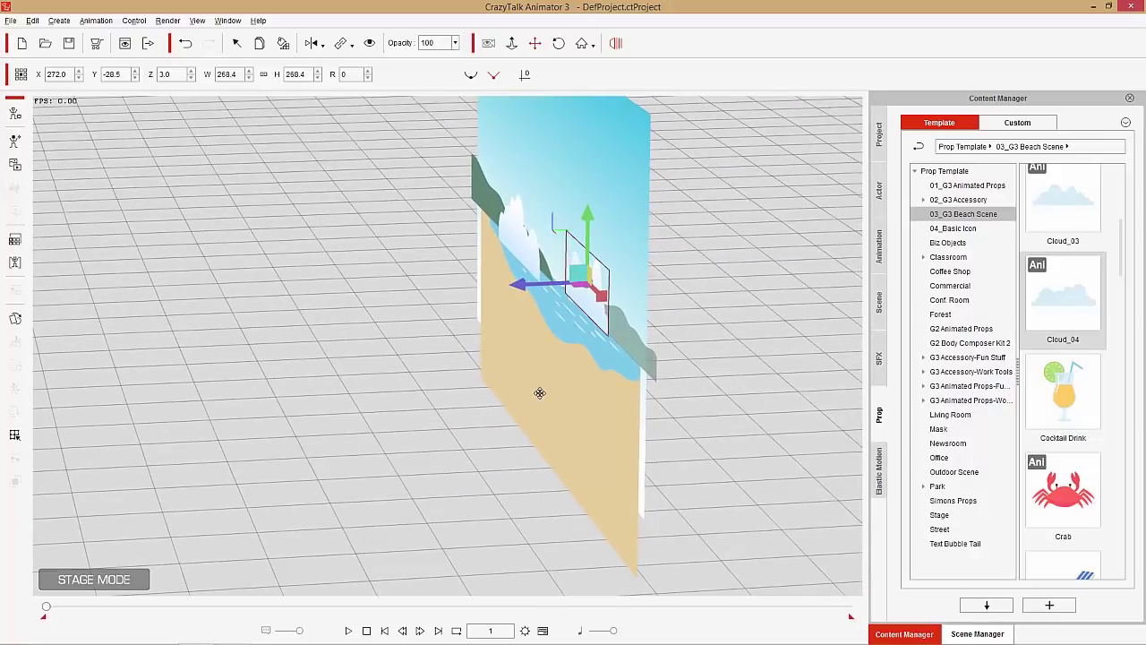
click(627, 250)
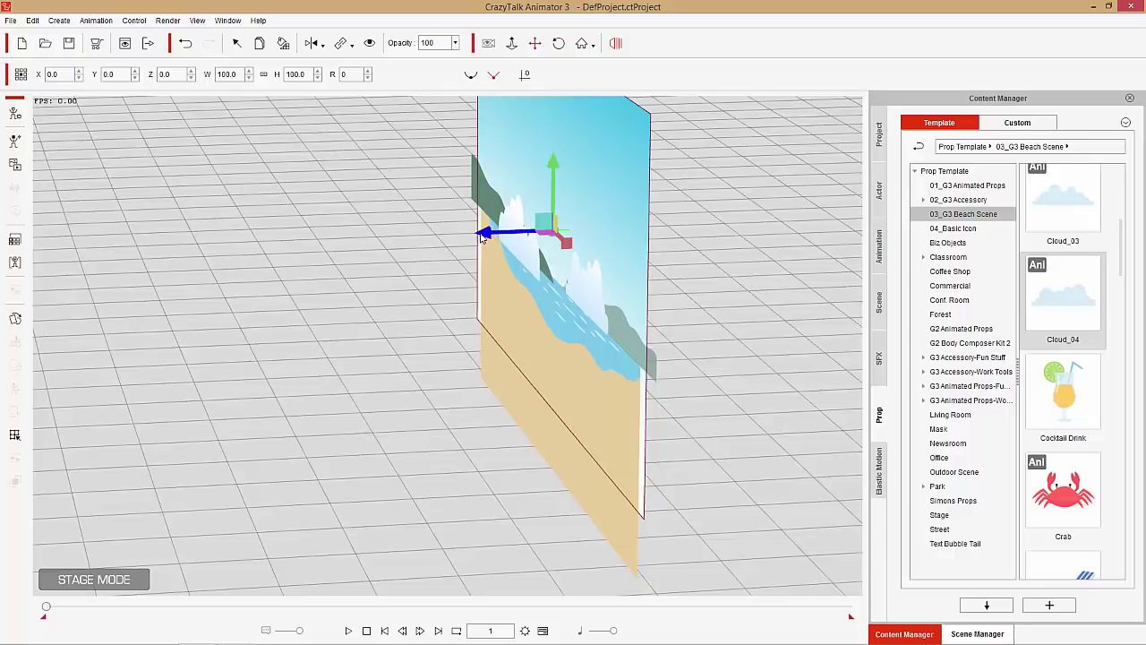
drag(482, 235, 507, 232)
drag(525, 403, 520, 402)
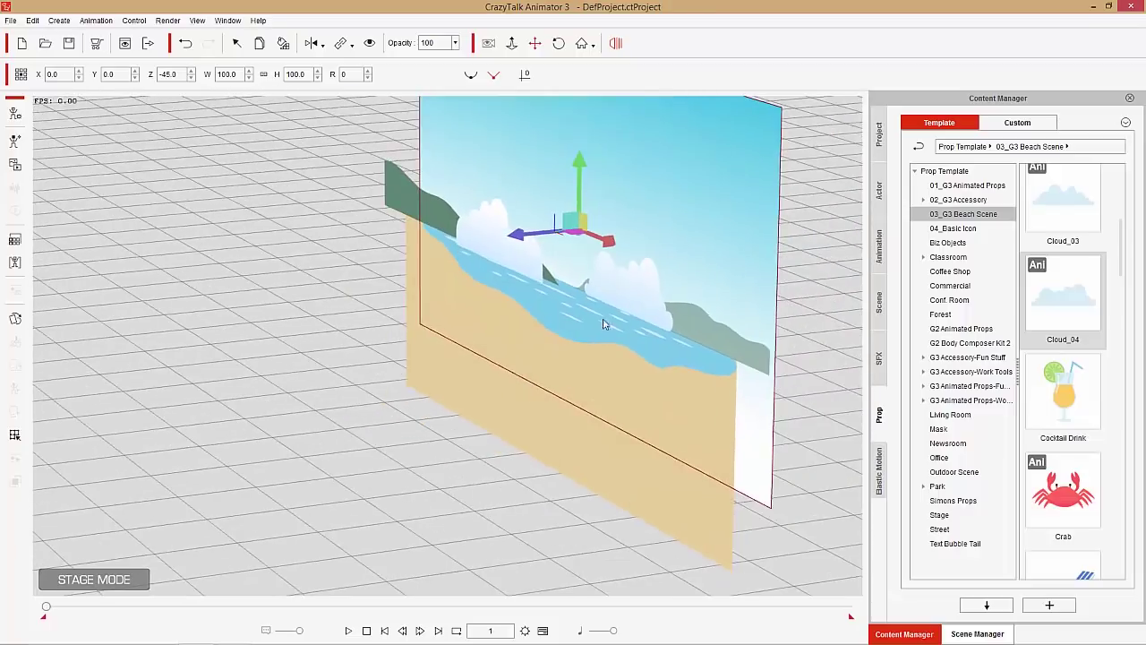
Step: Move the right cloud and the left cloud backward in depth so both sit behind the mountains
click(617, 292)
drag(570, 294, 518, 263)
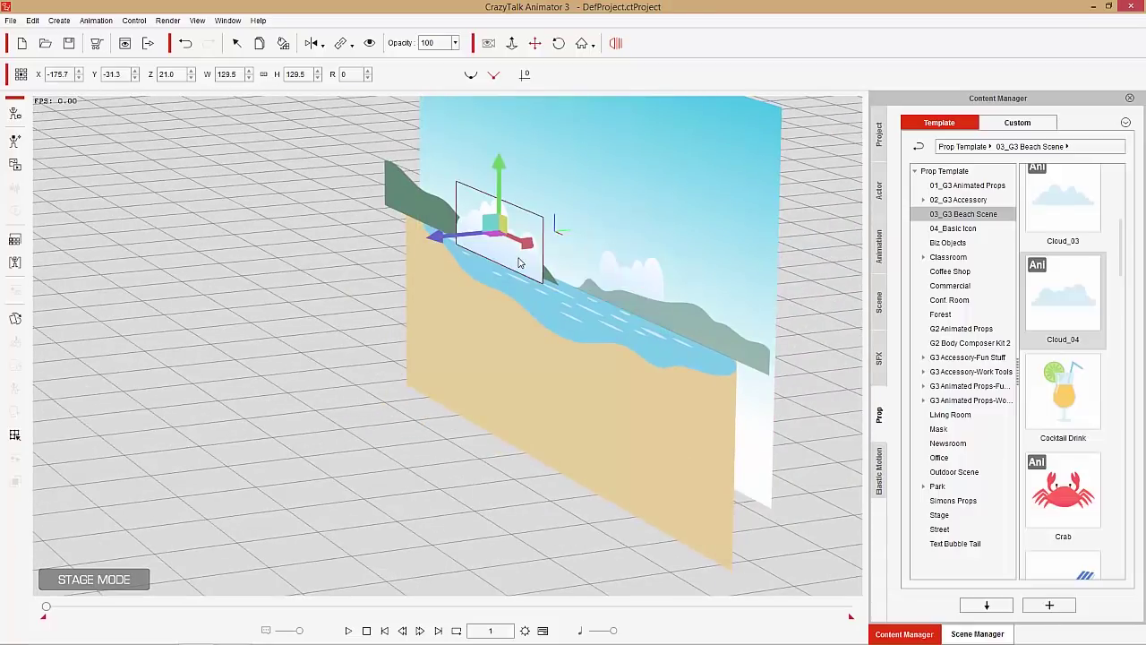
drag(434, 240, 444, 234)
drag(492, 341, 601, 295)
Step: Push the sky back to about Z -53 and both clouds together to about Z -23, and leave the 3D view
click(602, 296)
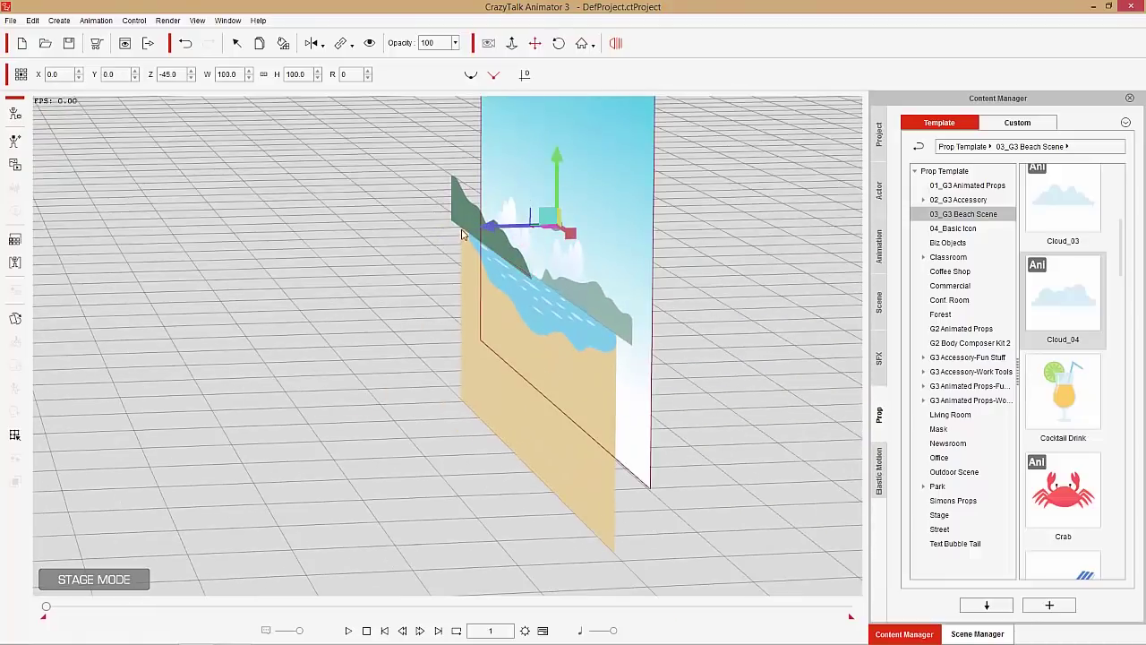
drag(485, 225, 488, 224)
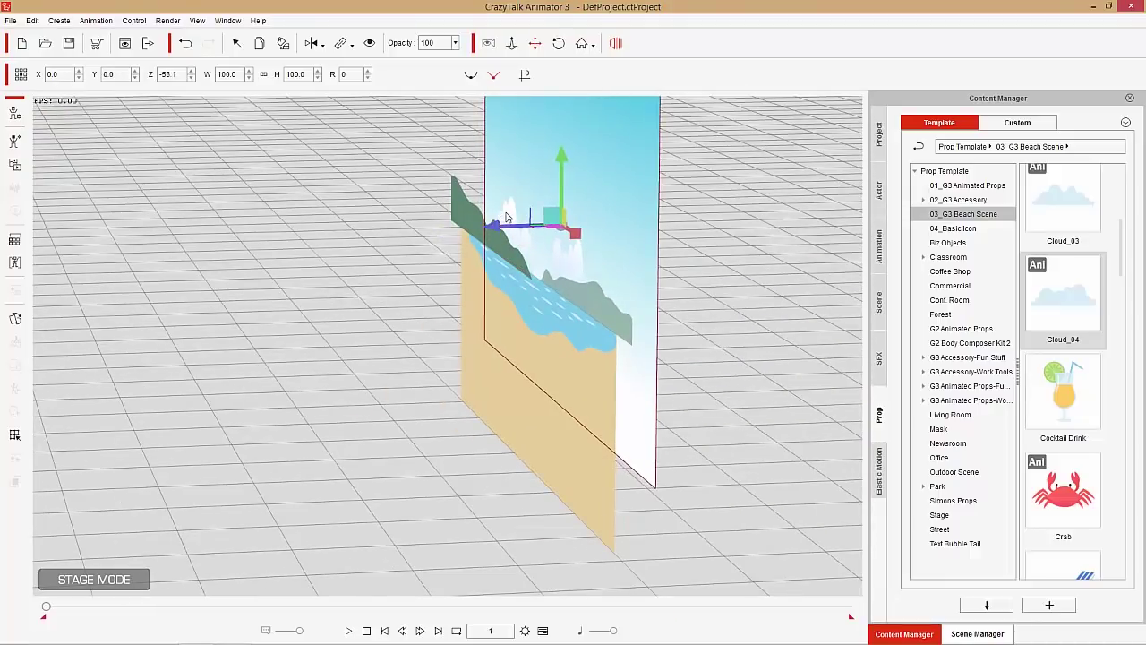
click(512, 228)
click(574, 269)
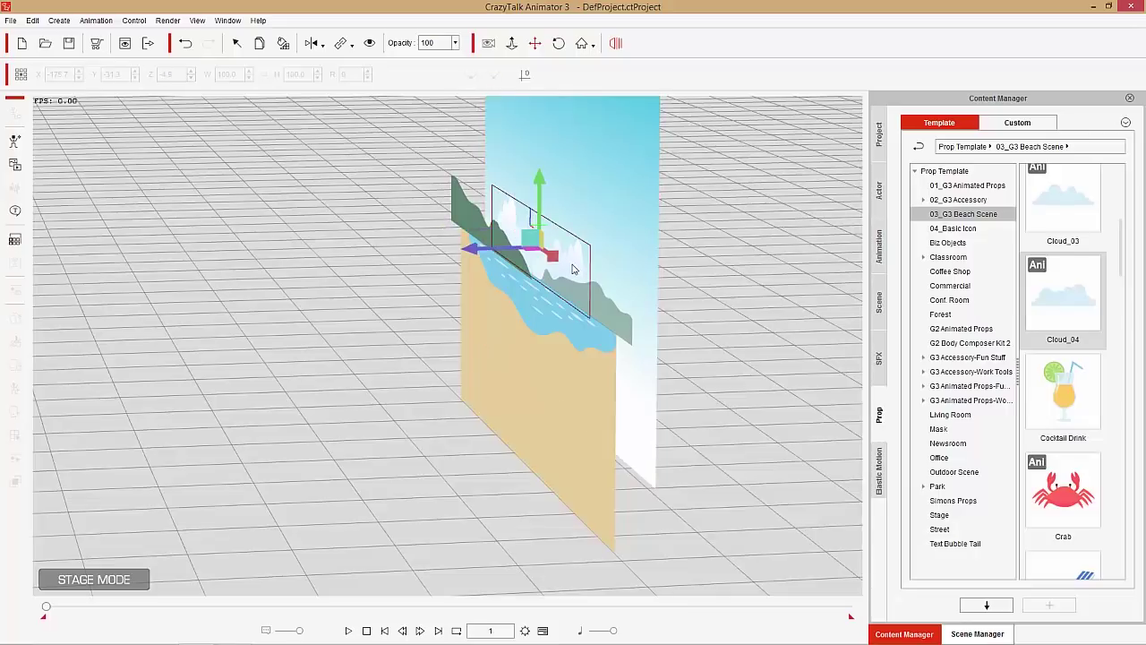
drag(471, 250, 480, 248)
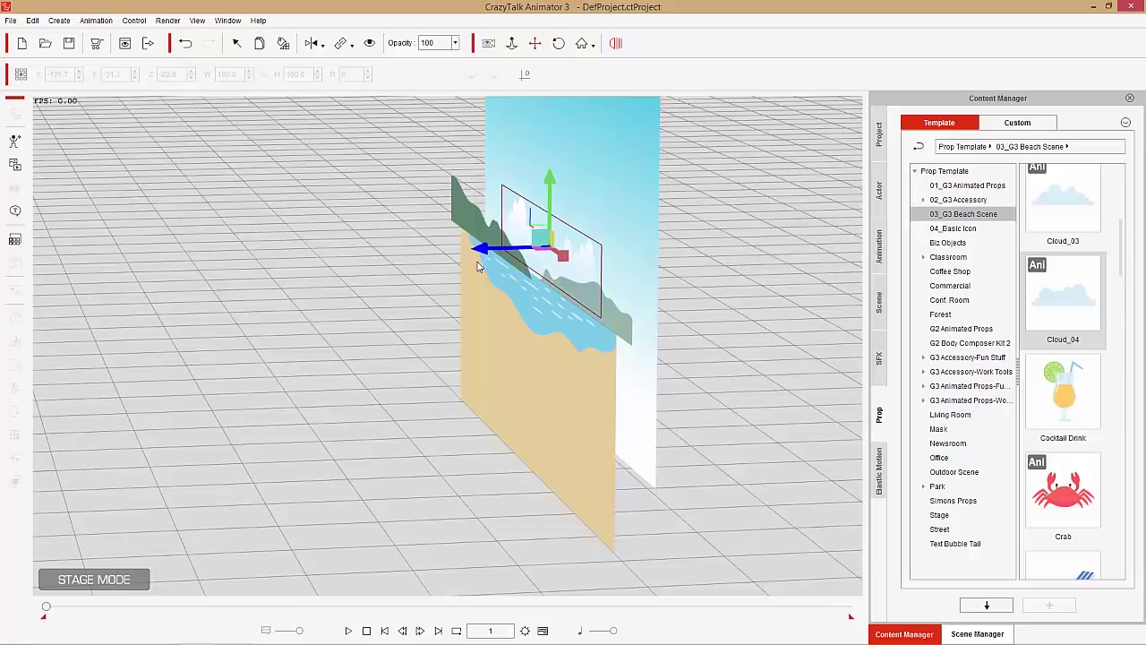
click(614, 44)
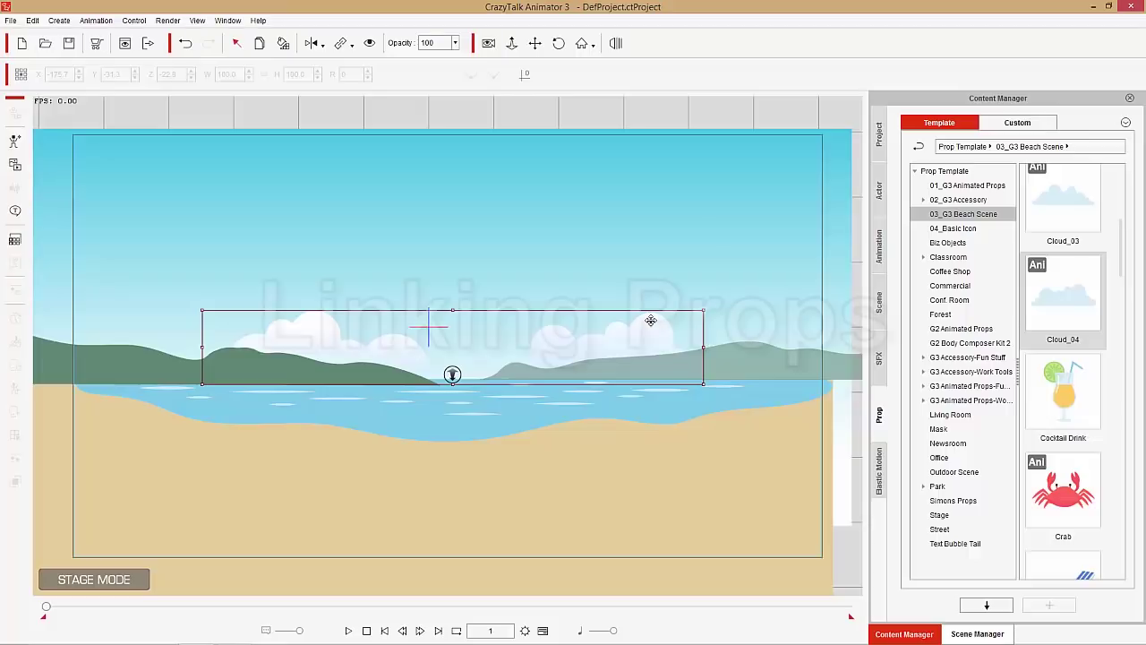
Step: Add the Sailboat prop on the sea at about X -53, Y -82 and enlarge it to about 248
scroll(1121, 240, up, 1)
drag(1121, 240, 1136, 431)
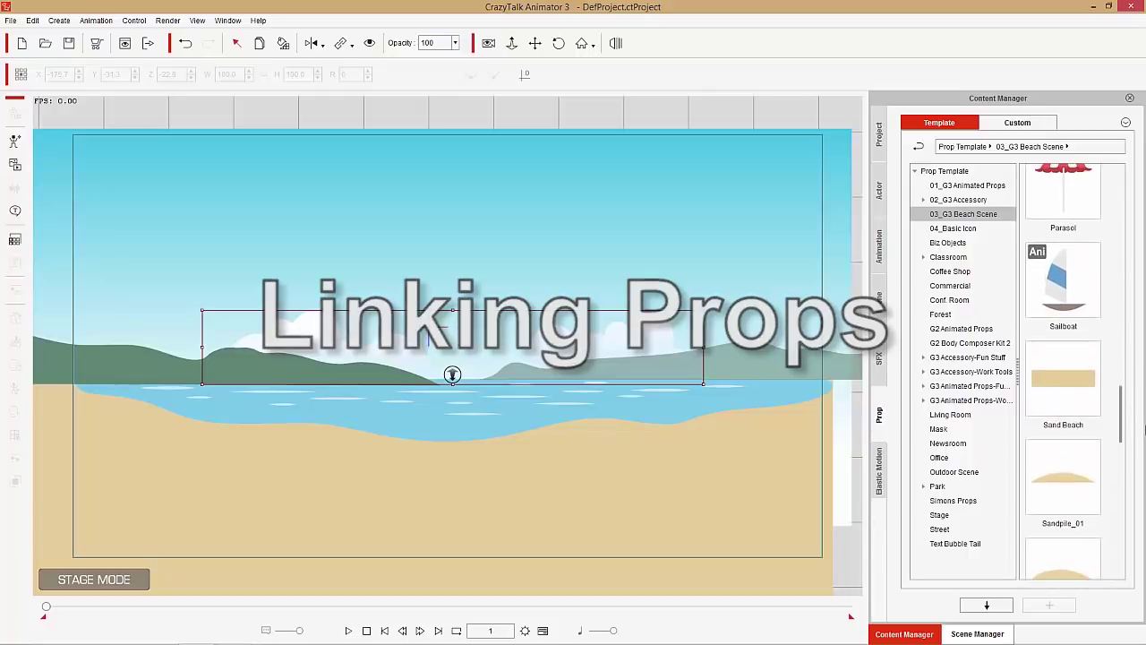
drag(1068, 319, 393, 368)
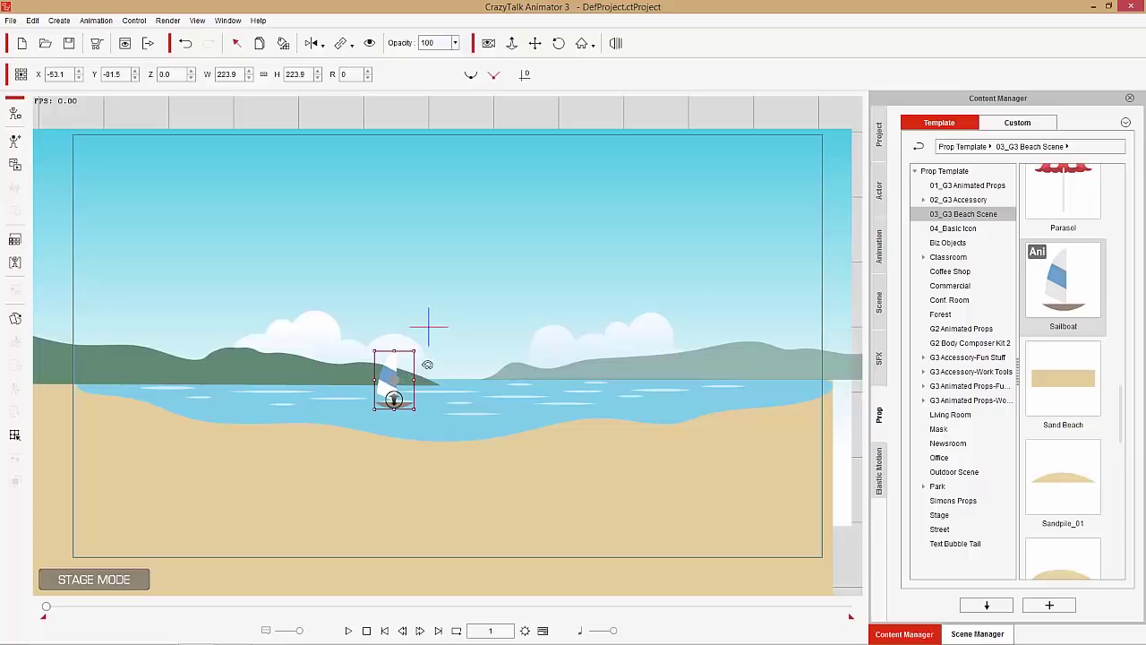
drag(414, 352, 417, 349)
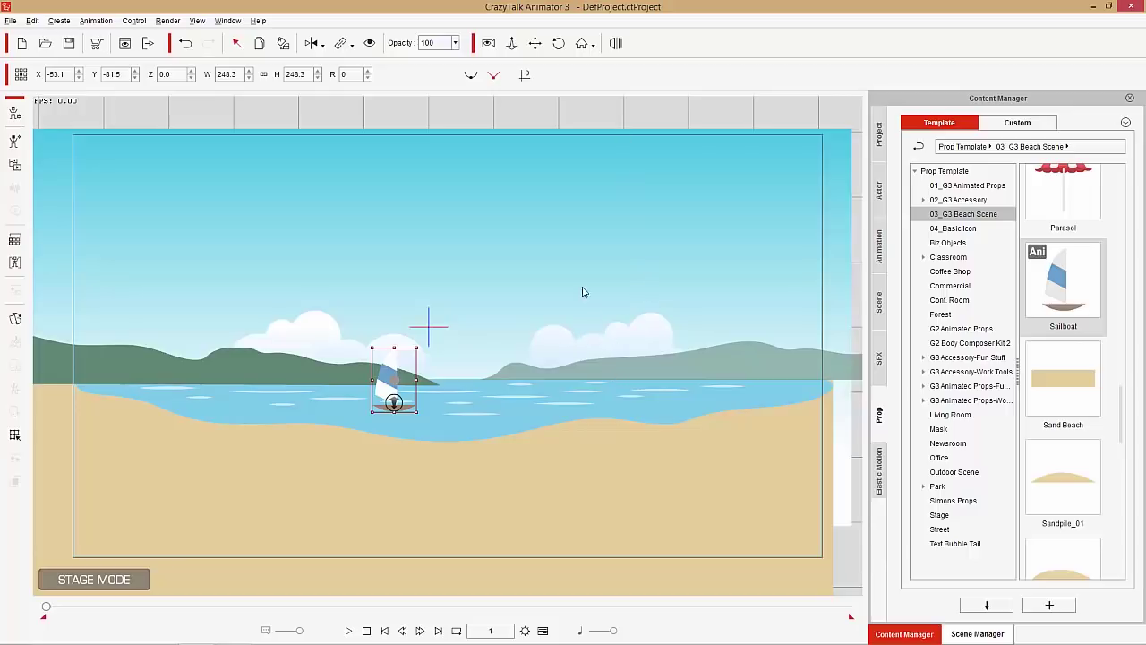
Step: Add the Parasol prop in the empty area below the sand and place the Table prop beside the base of its pole
scroll(598, 506, down, 2)
drag(597, 423, 584, 363)
scroll(594, 450, down, 1)
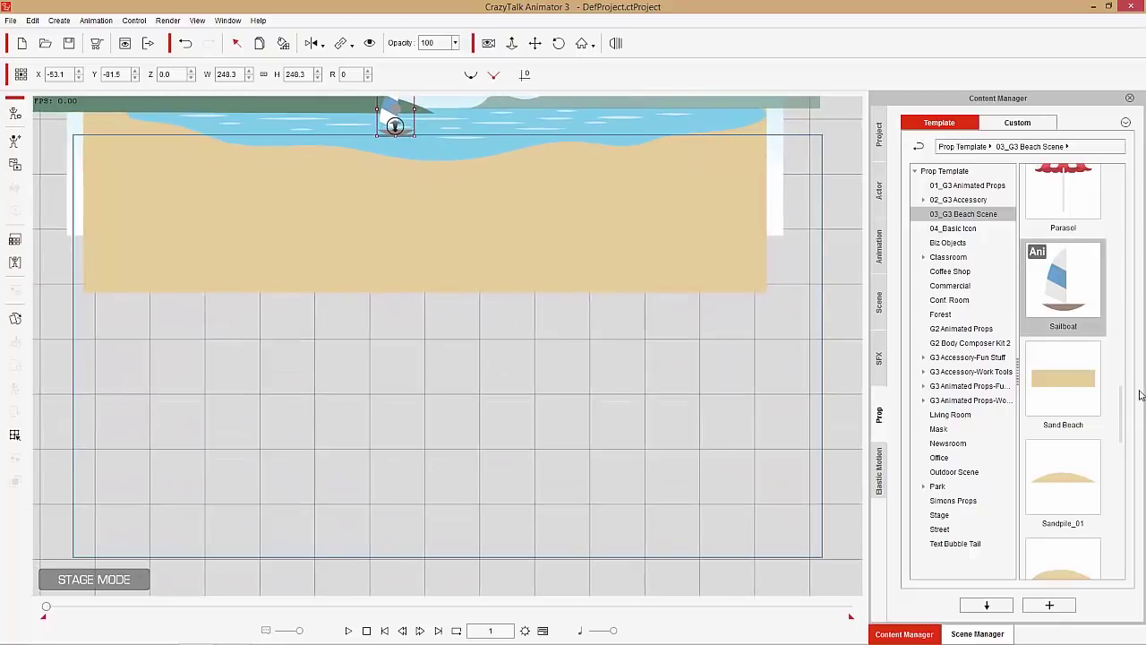
drag(1063, 192, 631, 380)
drag(634, 356, 626, 372)
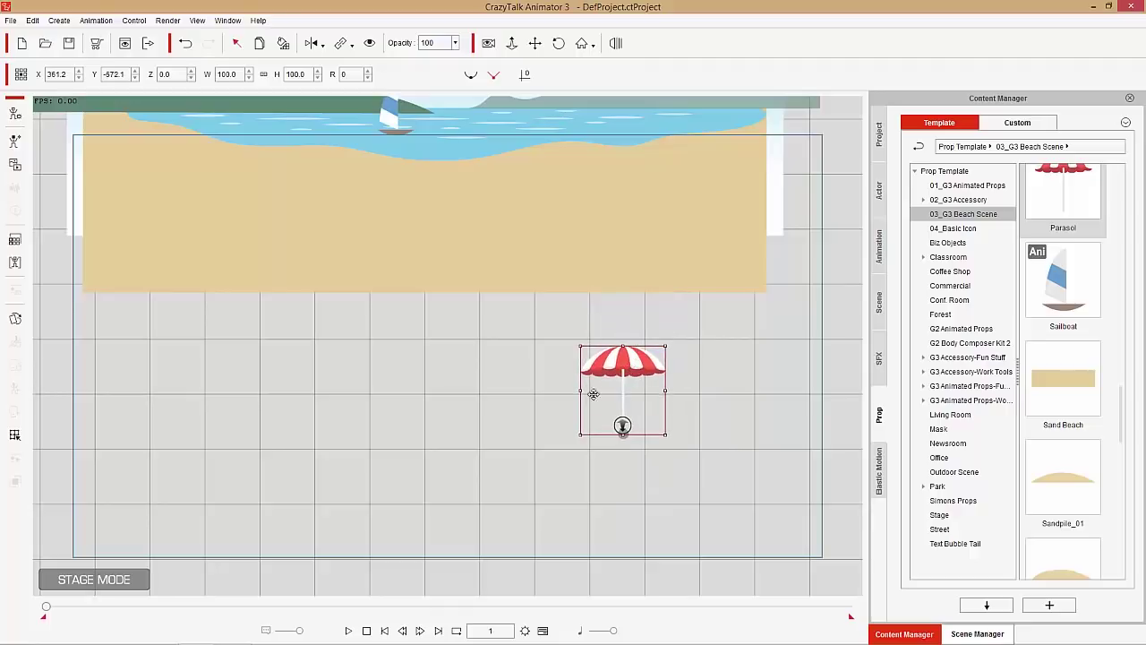
drag(1124, 404, 601, 428)
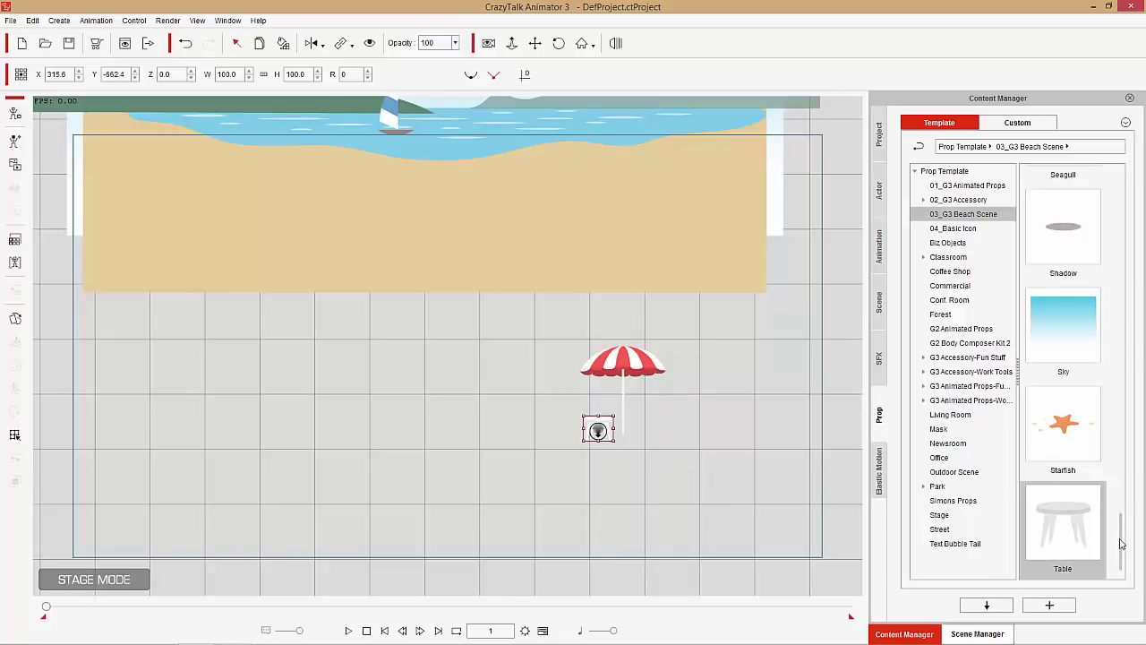
Step: Add the Deck Chair prop in front of the table and parasol, and the Cocktail Drink prop just above and left of the table
drag(1121, 543, 1123, 256)
drag(1092, 452, 642, 426)
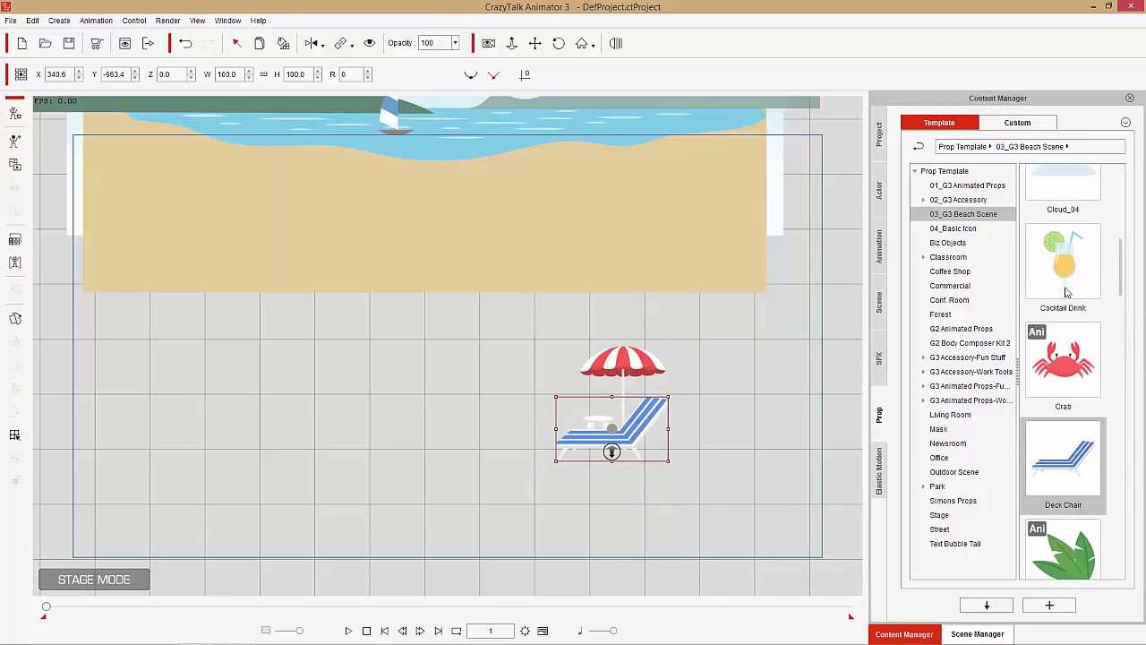
drag(1064, 278, 576, 405)
scroll(671, 516, up, 3)
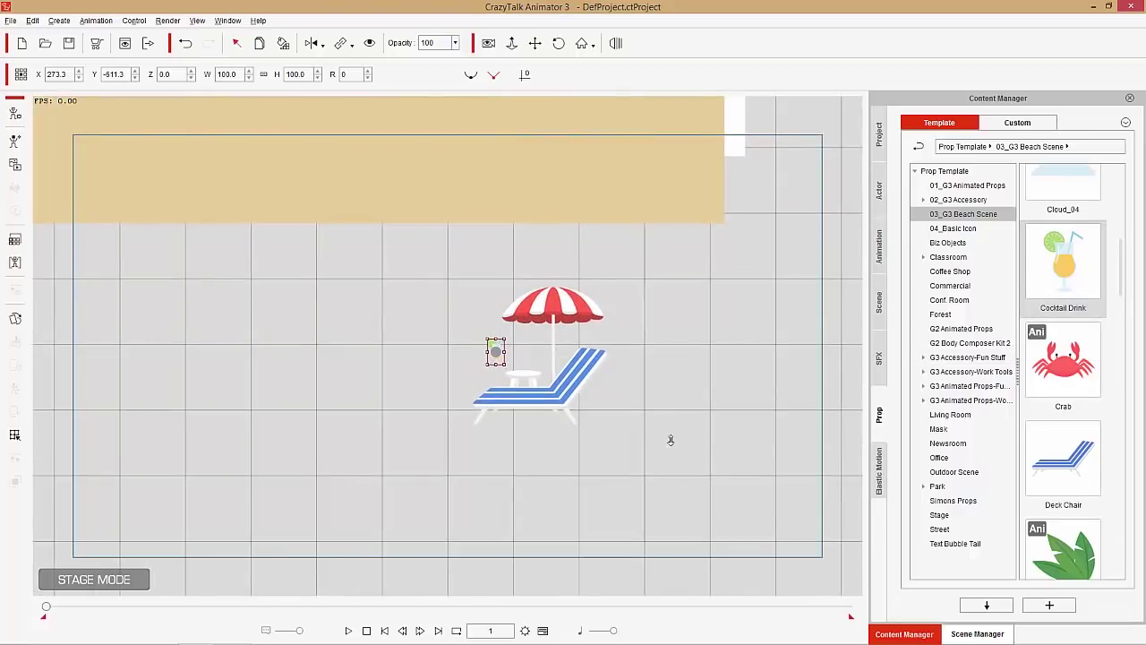
scroll(671, 440, up, 5)
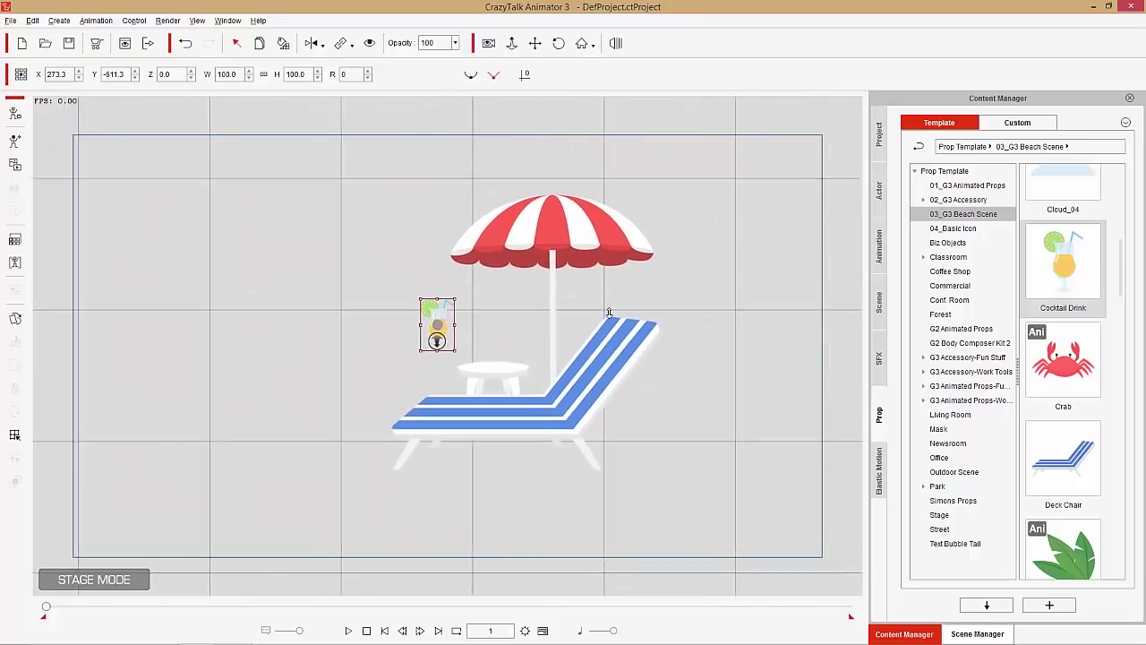
Step: Place the cocktail drink on top of the table at about X 316, Y -524
scroll(492, 309, up, 1)
drag(444, 316, 509, 337)
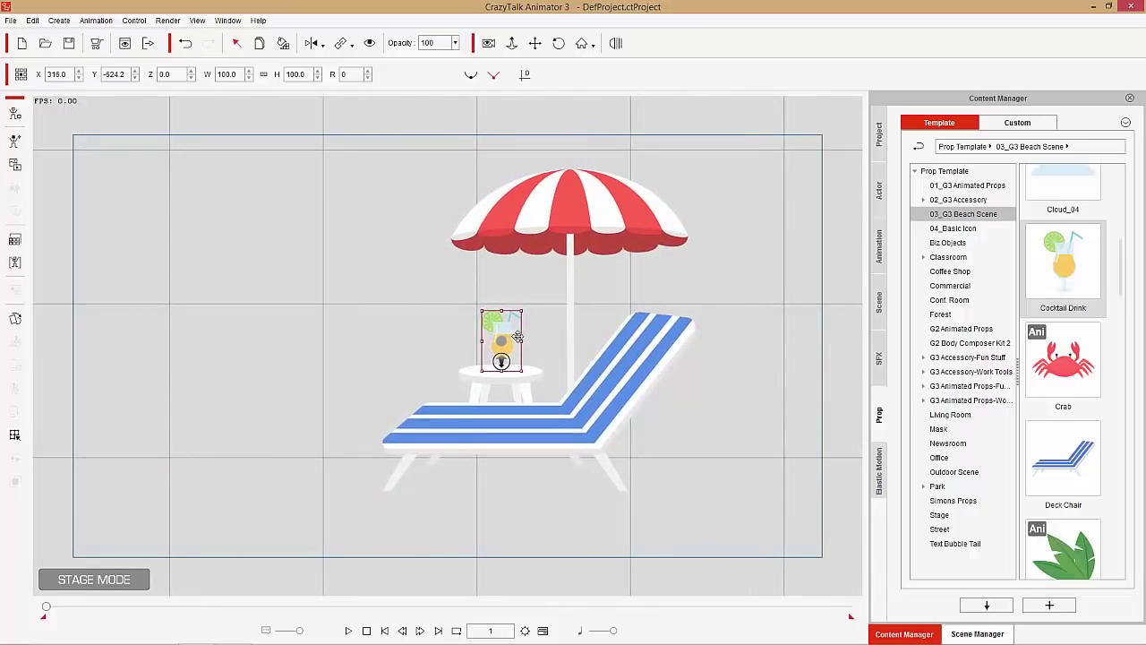
Step: In the 3D view, bring the deck chair forward to about Z 11.5
click(615, 43)
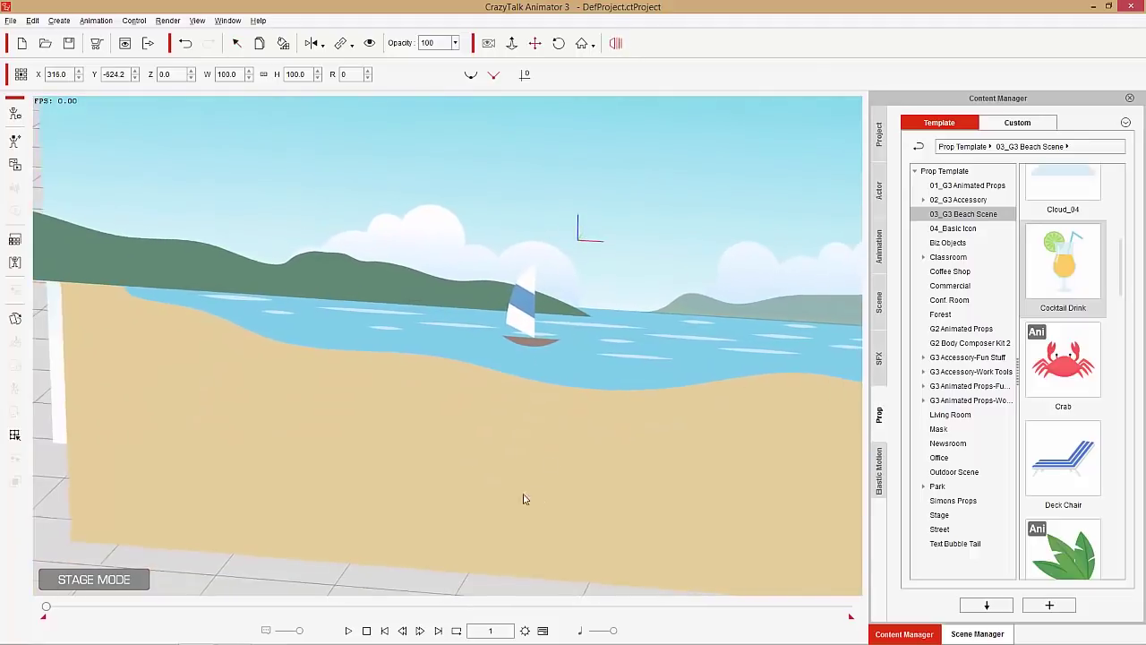
scroll(524, 501, down, 2)
drag(492, 589, 512, 349)
drag(586, 436, 513, 340)
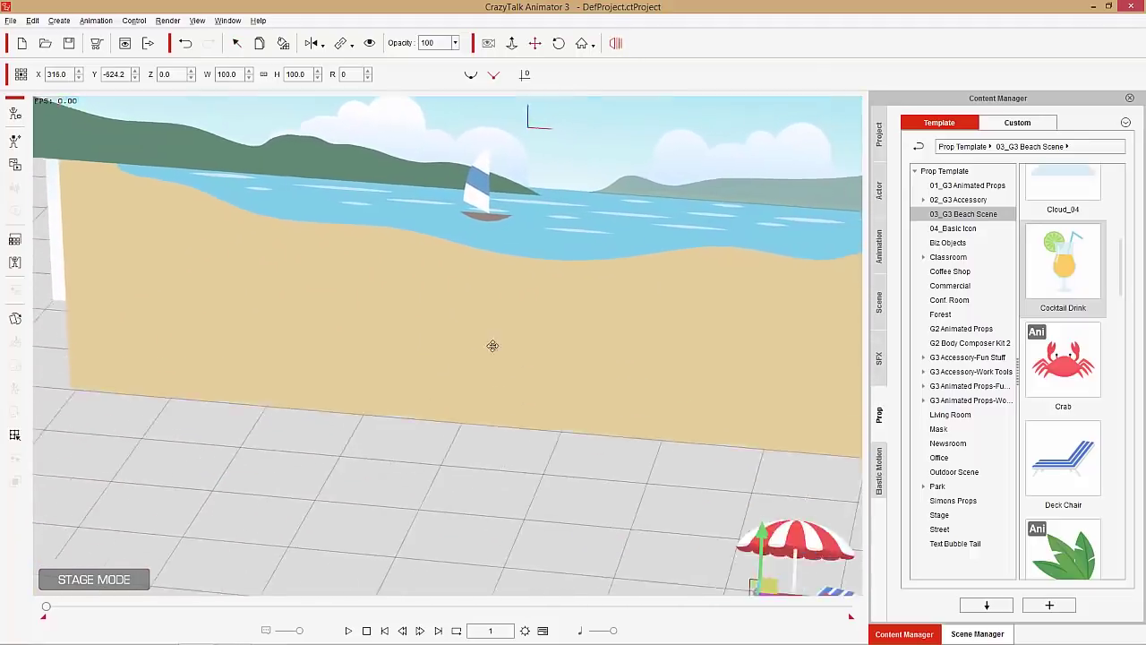
drag(766, 445, 667, 465)
click(678, 431)
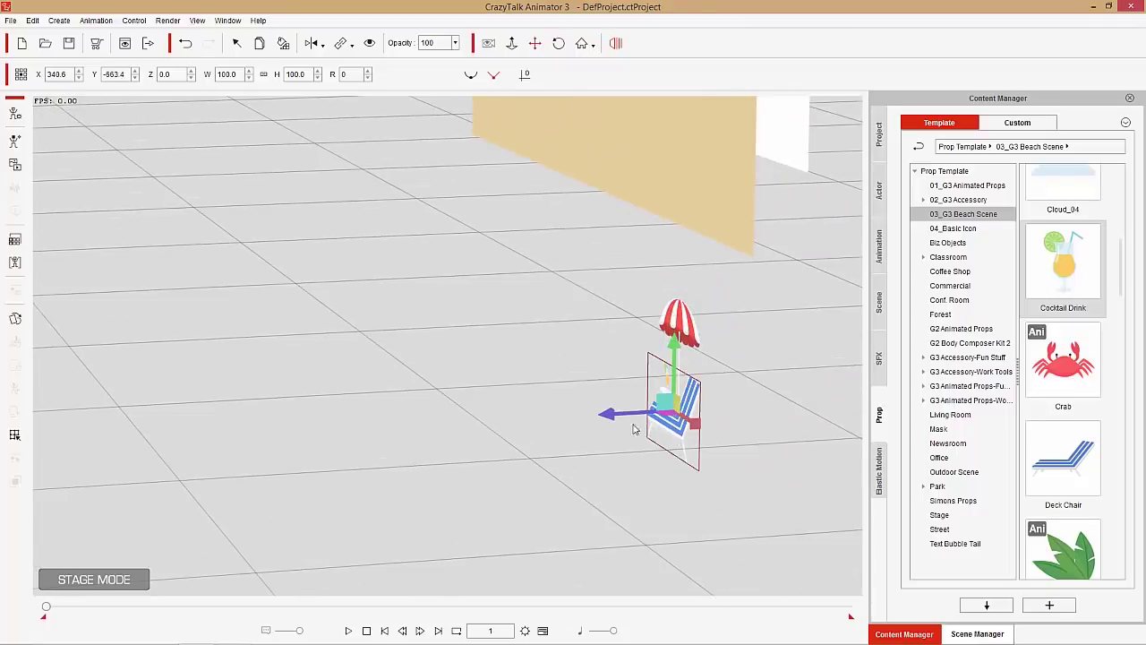
drag(616, 418, 609, 420)
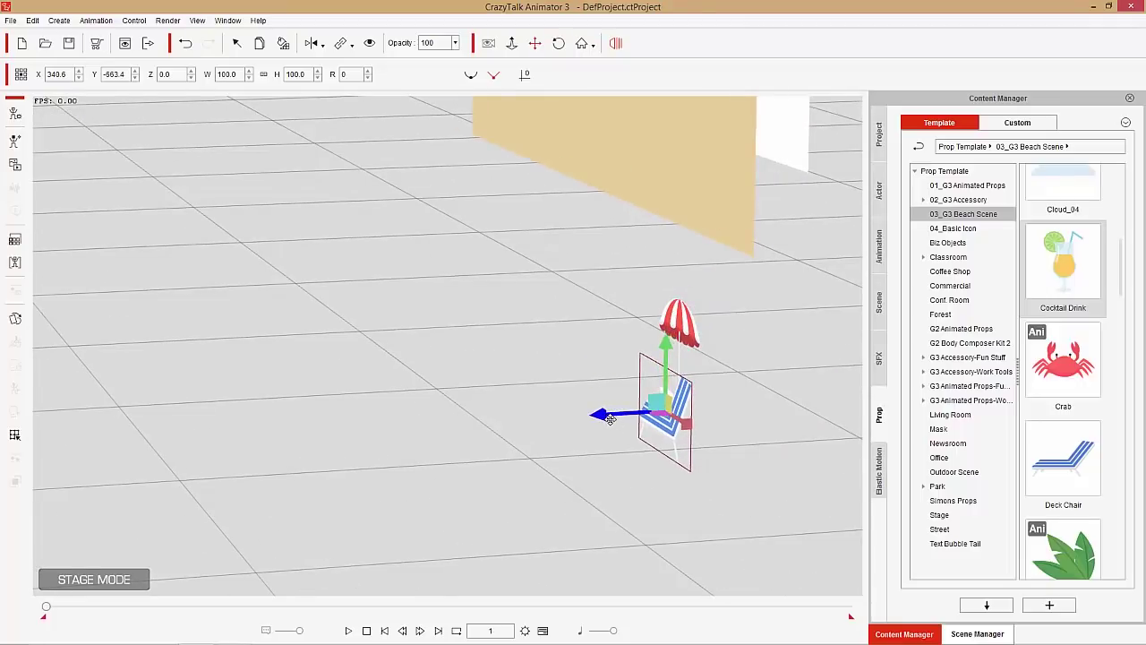
Step: Push the table and the drink together back to about Z -24.7 and leave the 3D view
drag(646, 468, 660, 462)
click(646, 401)
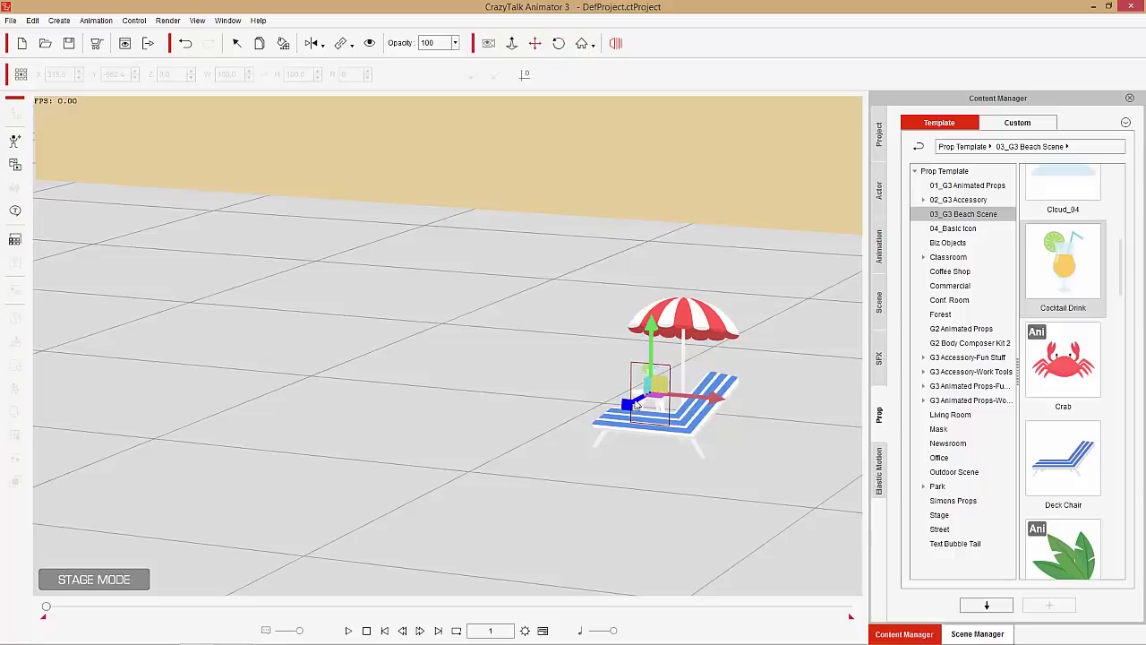
drag(627, 417, 632, 403)
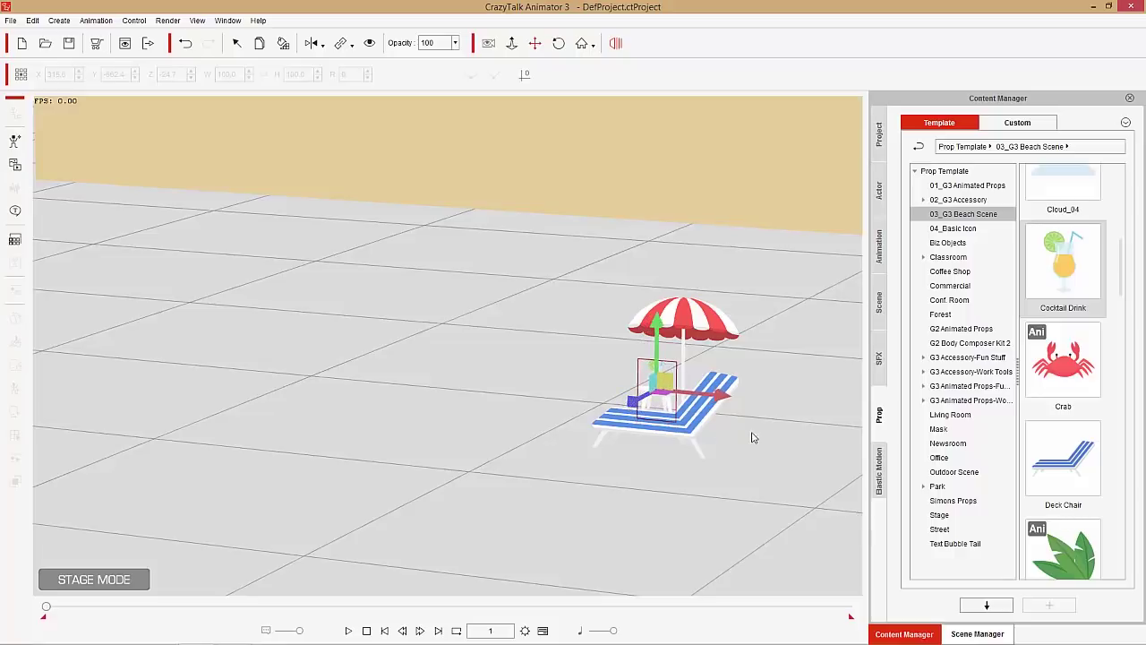
drag(728, 445, 704, 433)
click(615, 43)
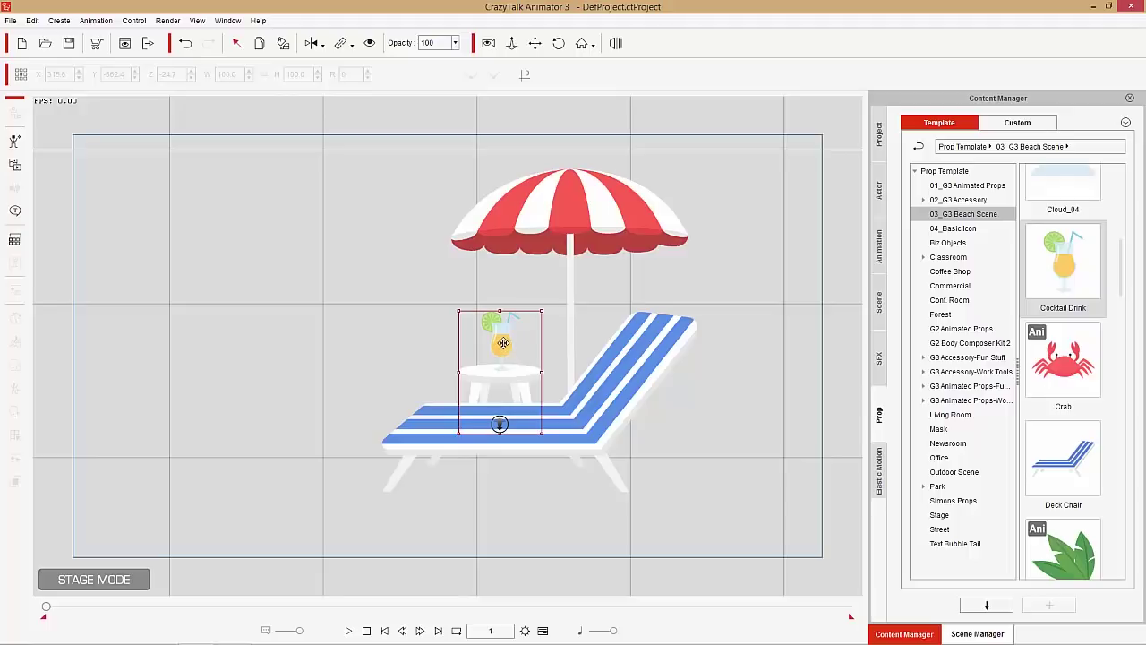
Step: Enlarge the table and drink together to about 135% and position them behind the deck chair, beside the parasol pole
drag(504, 343, 481, 353)
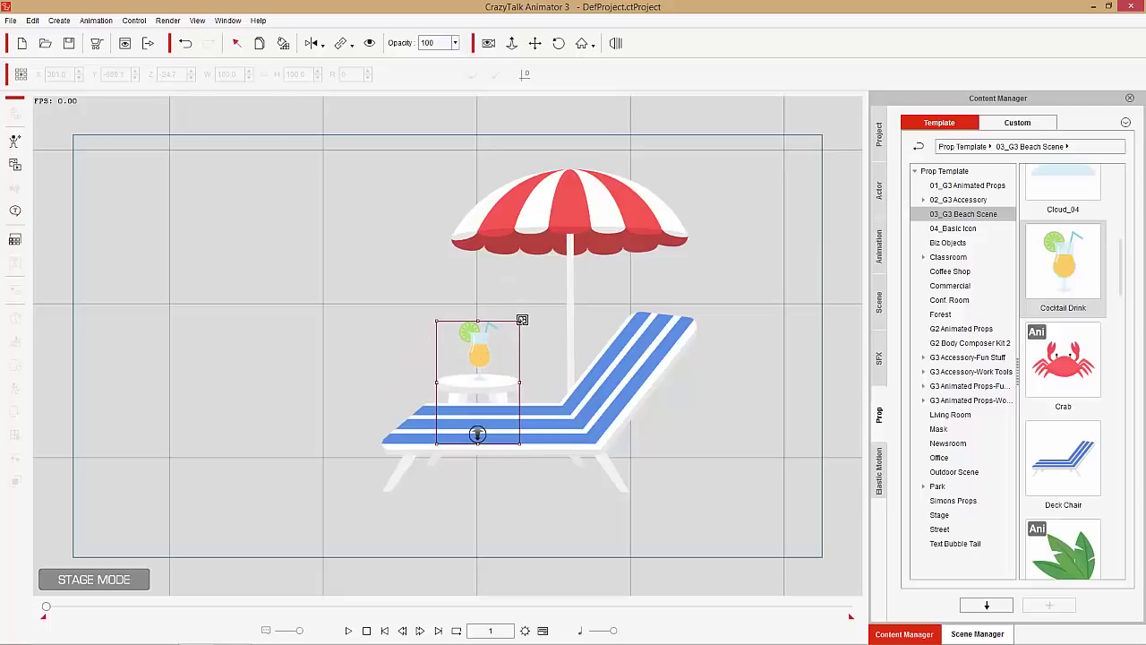
drag(522, 319, 538, 300)
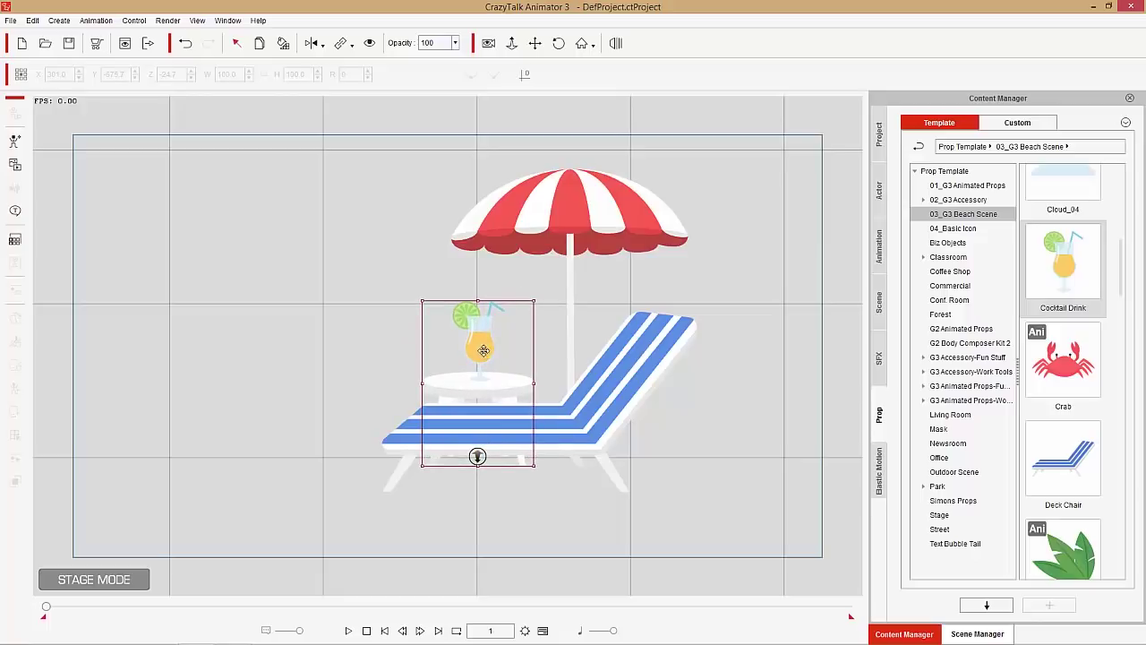
drag(499, 392, 515, 398)
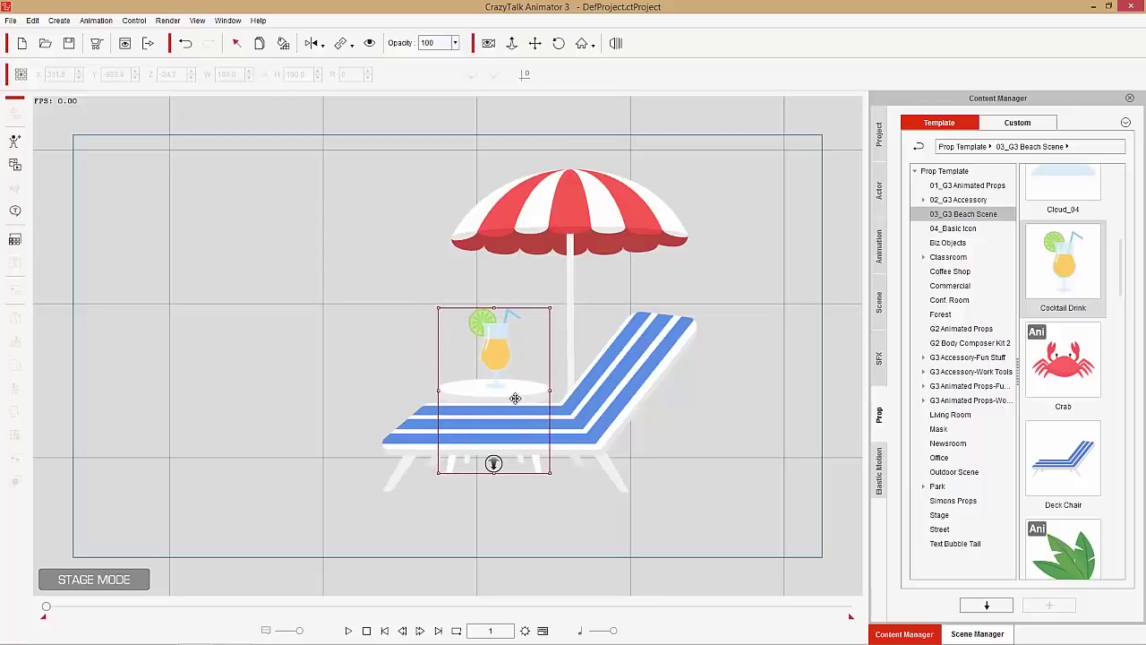
scroll(698, 485, down, 2)
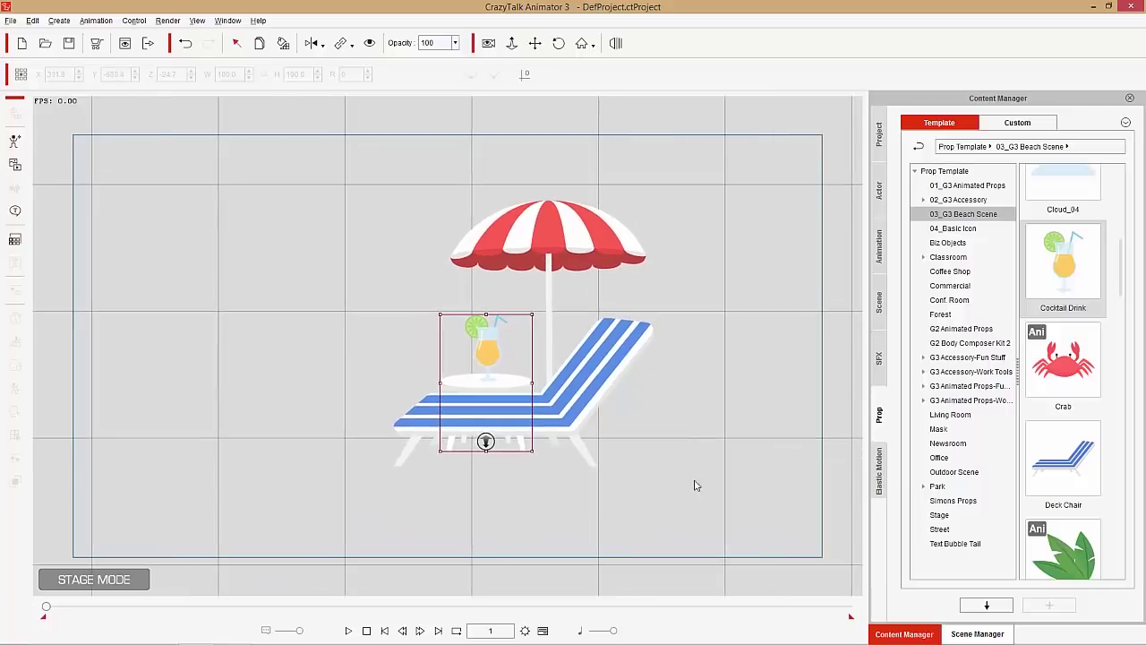
Step: Link the parasol, deck chair and table together to the cocktail drink
click(588, 399)
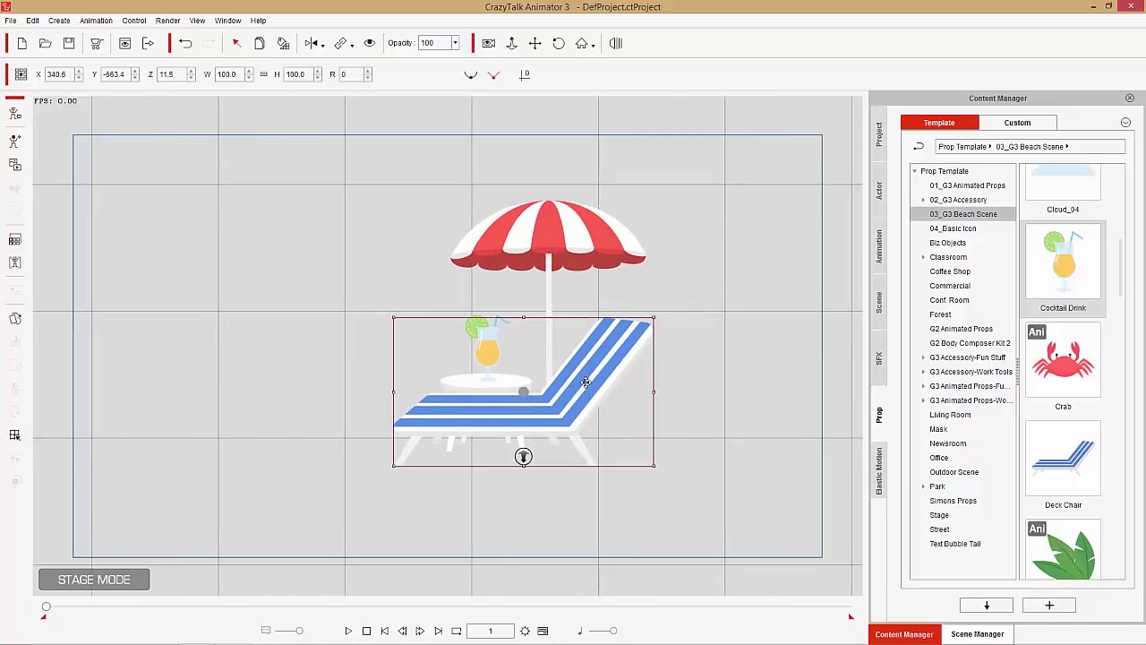
click(701, 284)
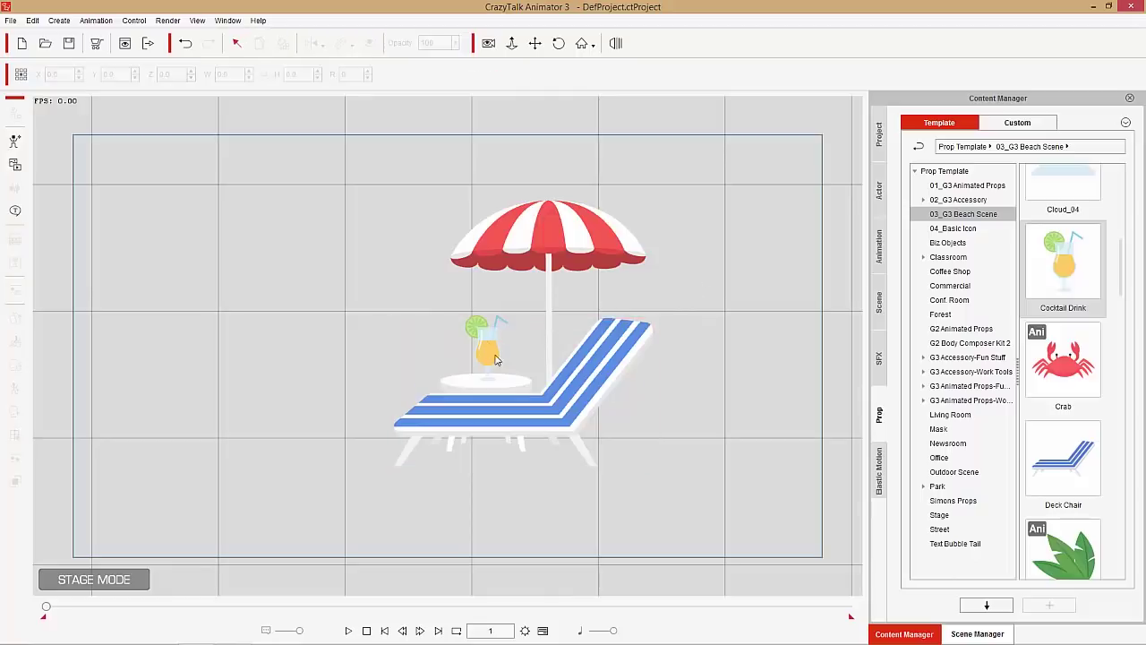
click(566, 244)
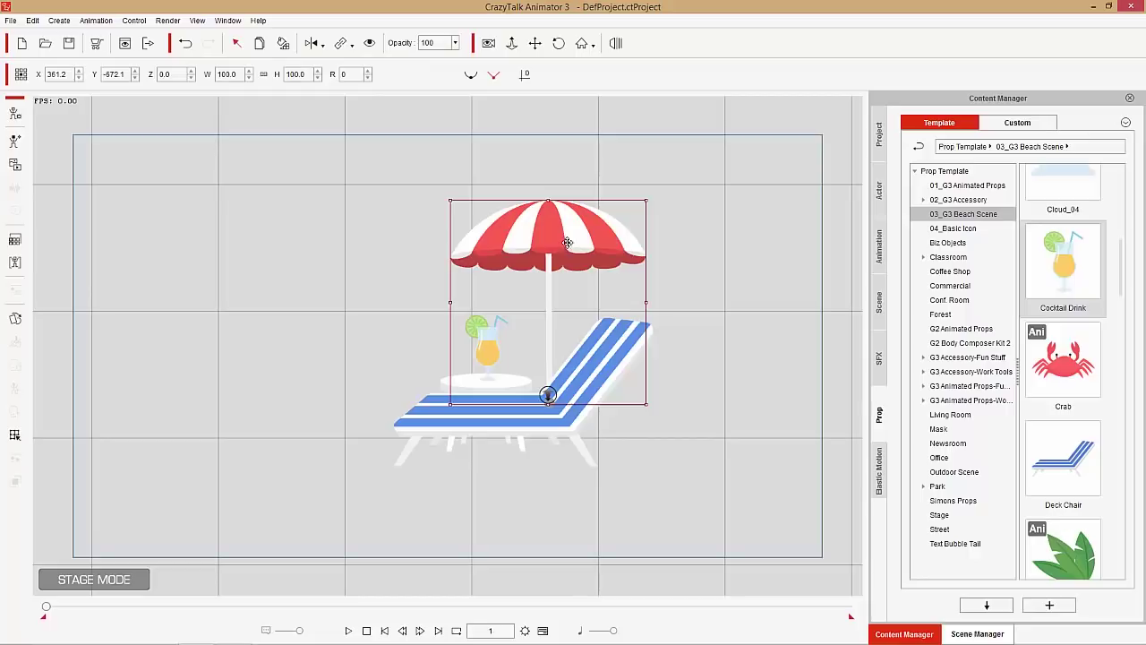
ctrl+click(557, 422)
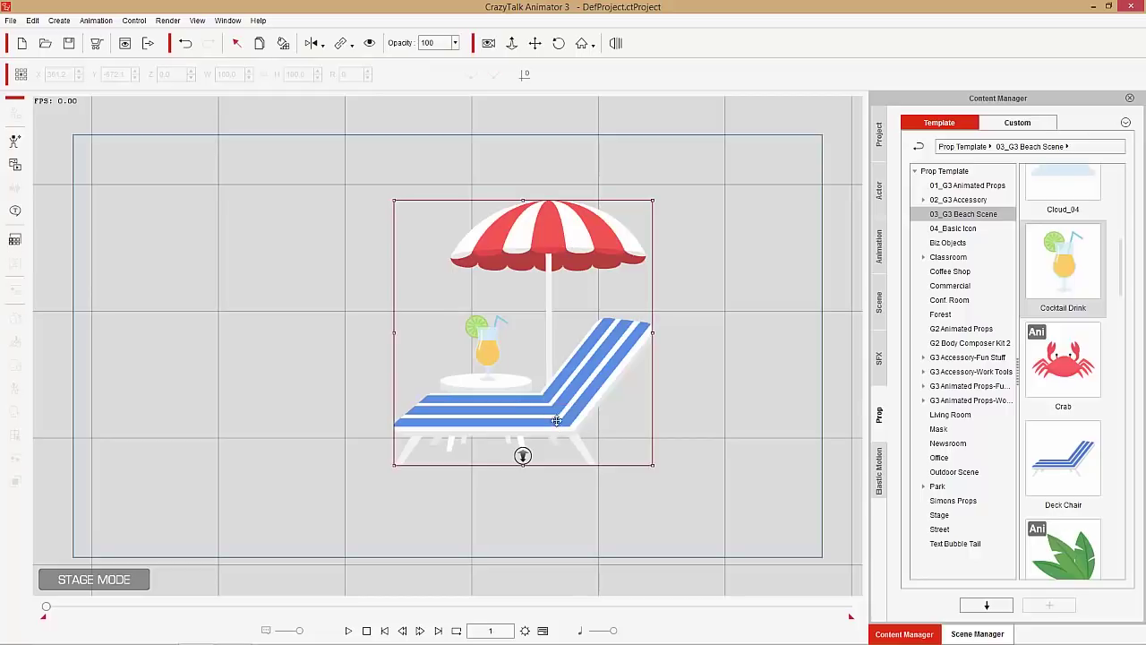
ctrl+click(466, 383)
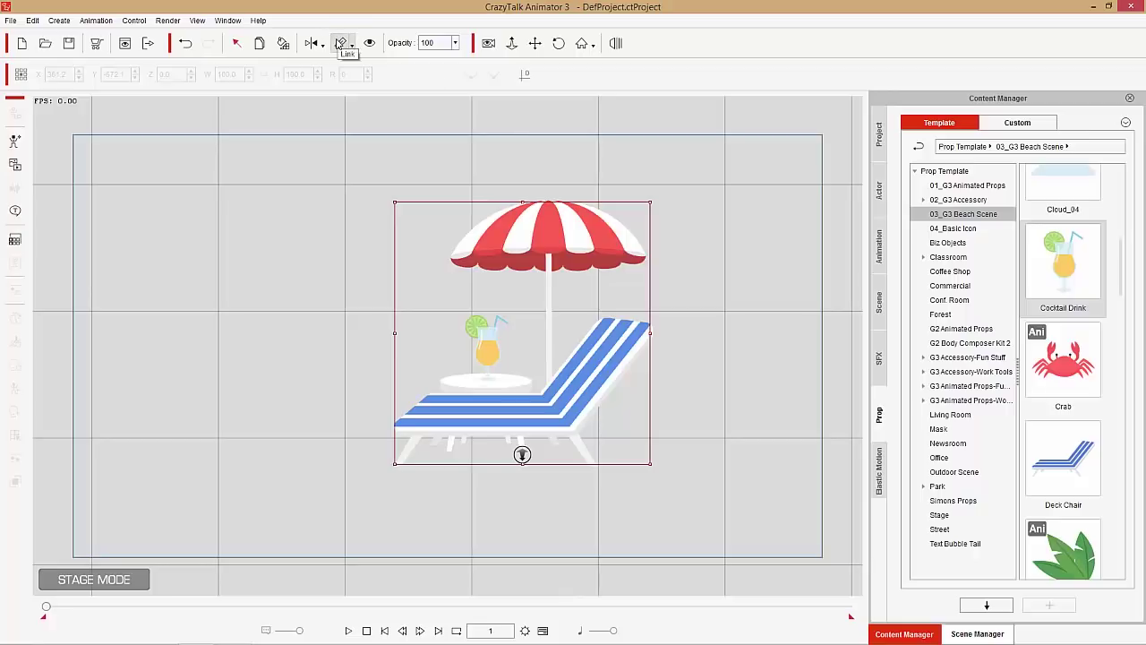
click(484, 338)
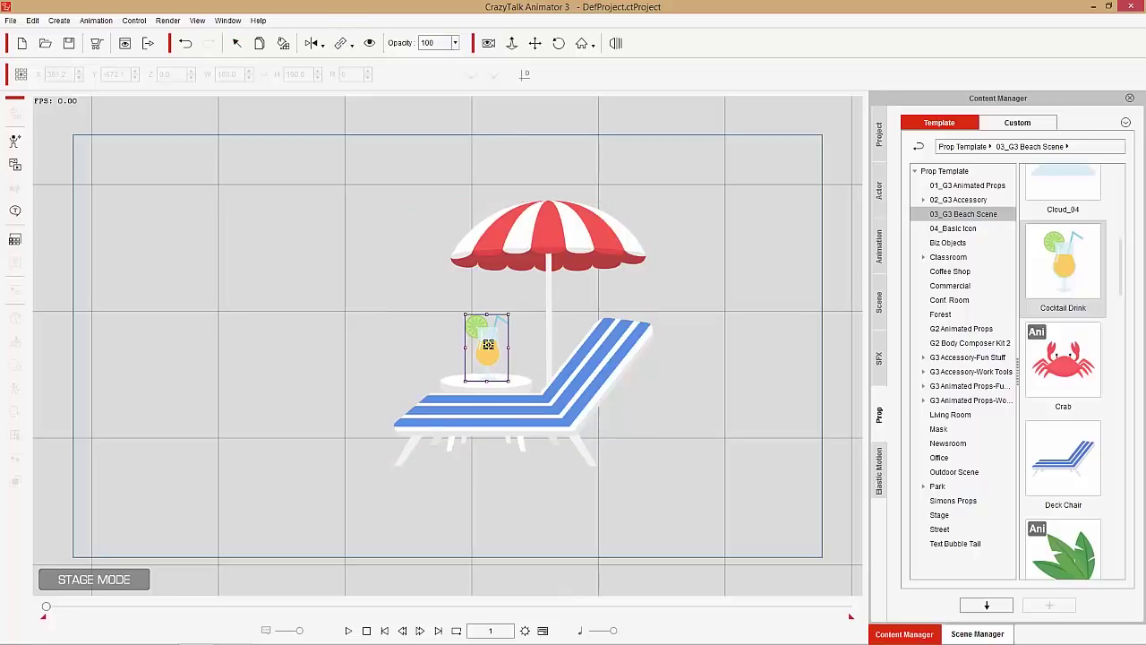
click(488, 347)
click(491, 345)
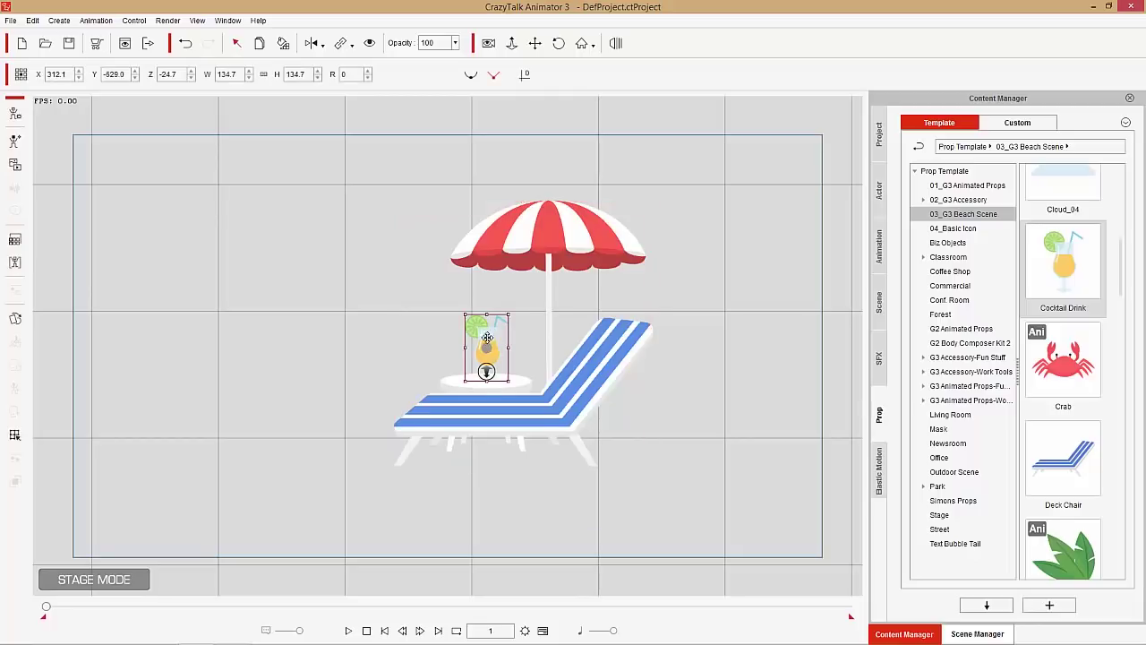
Step: Move the linked parasol group by its drink up onto the sand, with the drink at about X 179, Y -180
drag(487, 337, 471, 313)
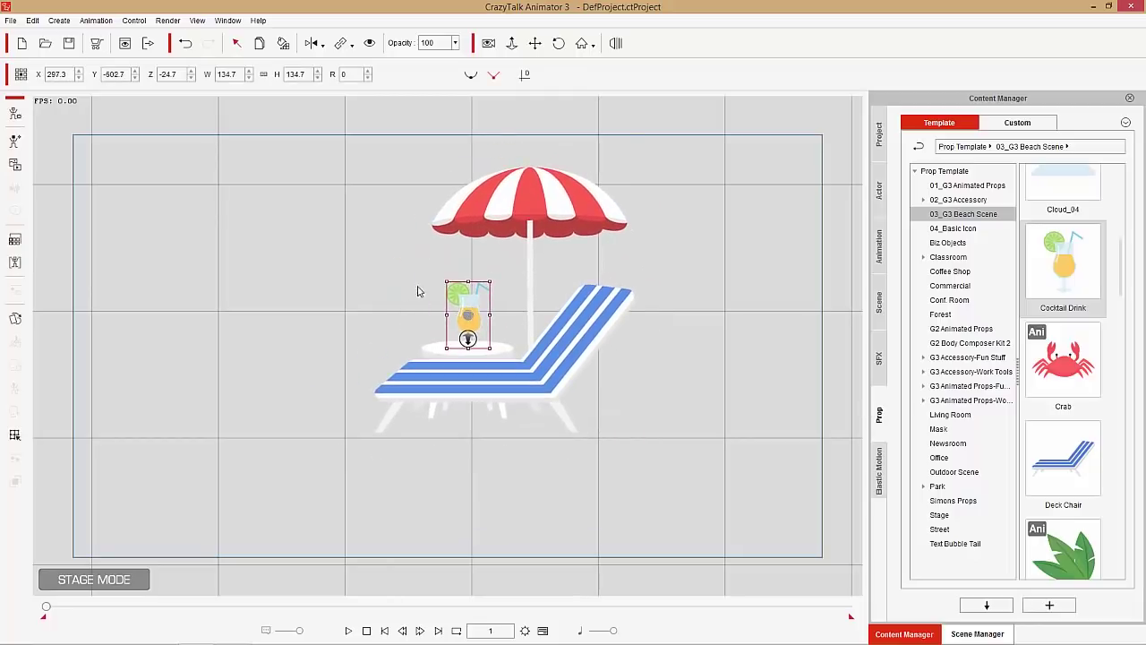
scroll(351, 232, down, 2)
drag(388, 294, 434, 447)
scroll(434, 447, down, 2)
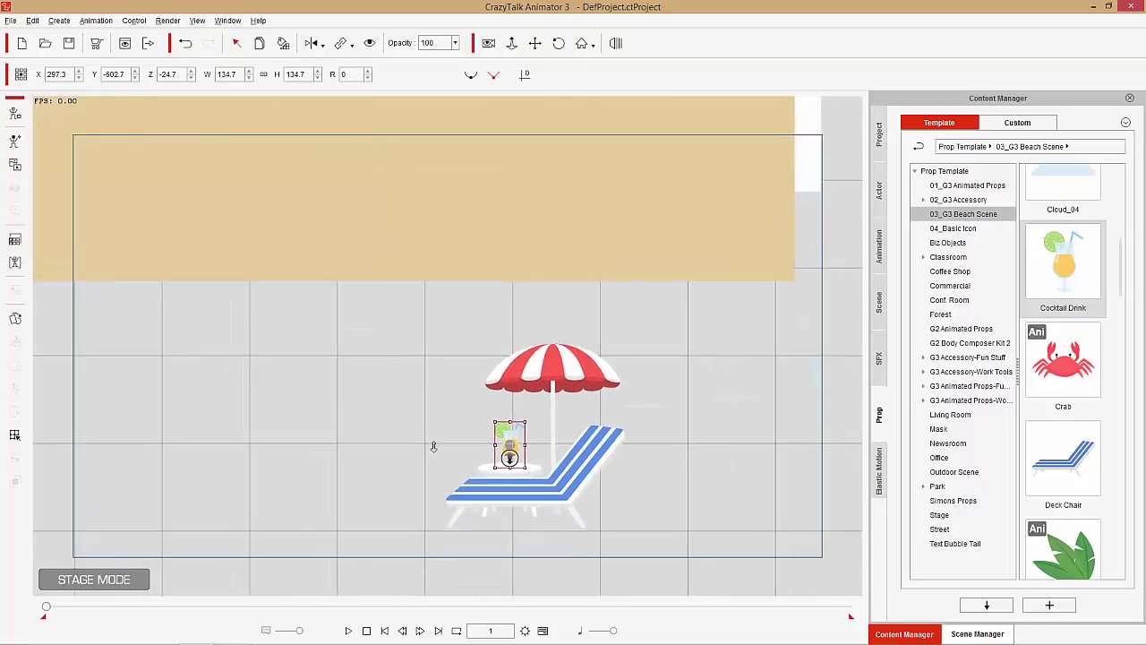
scroll(428, 303, down, 1)
drag(393, 367, 440, 460)
drag(557, 456, 475, 159)
drag(341, 250, 468, 453)
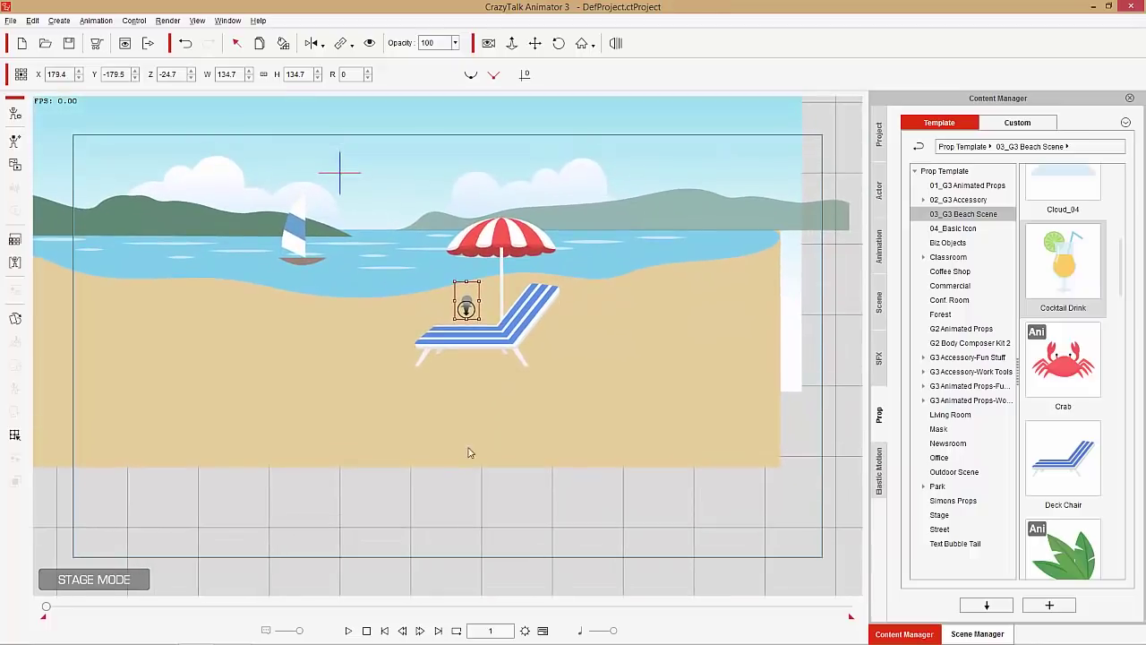
Step: Bring the linked group forward in depth to about Z 104 and lower it to about Y -201
scroll(567, 401, up, 2)
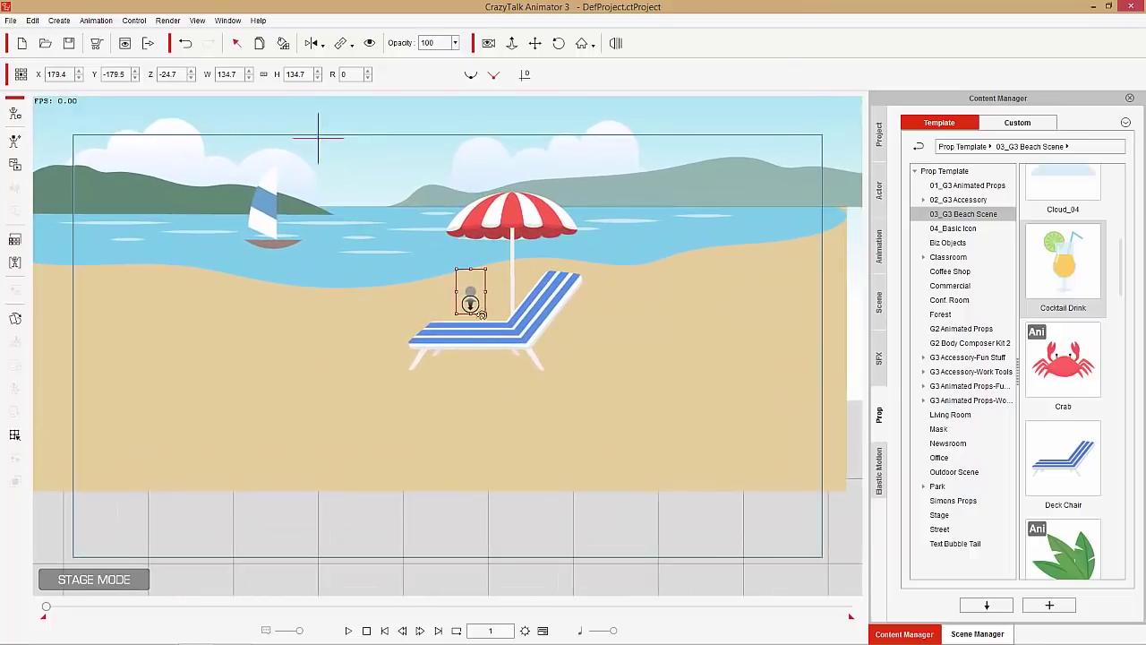
drag(471, 303, 471, 329)
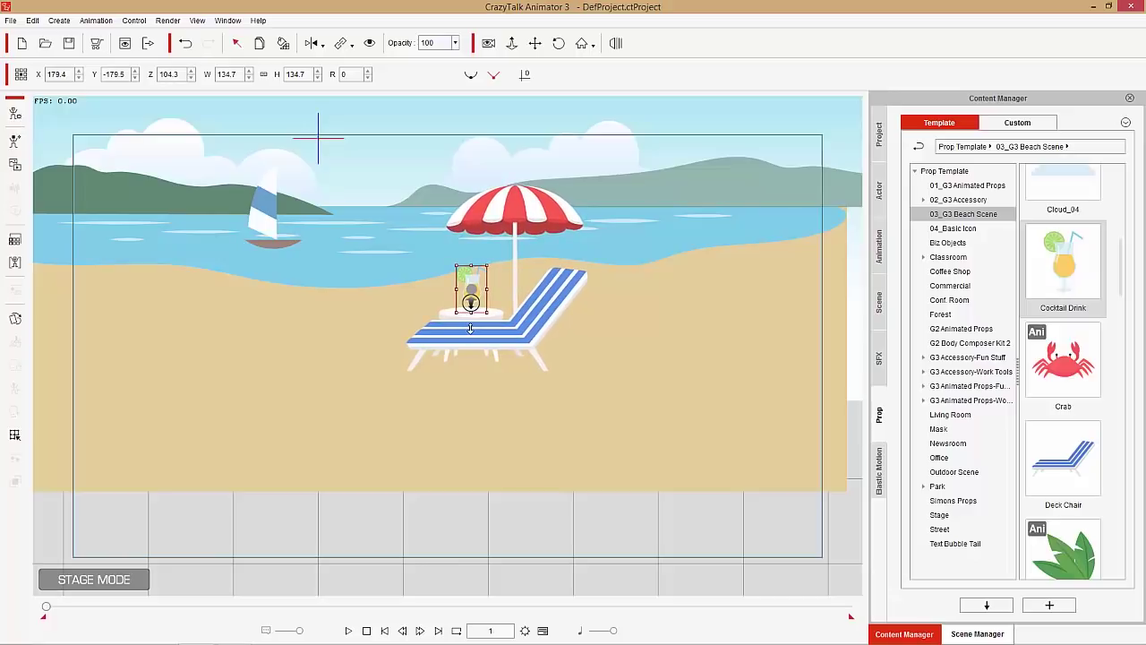
drag(474, 282, 475, 301)
drag(381, 284, 396, 315)
drag(434, 226, 445, 320)
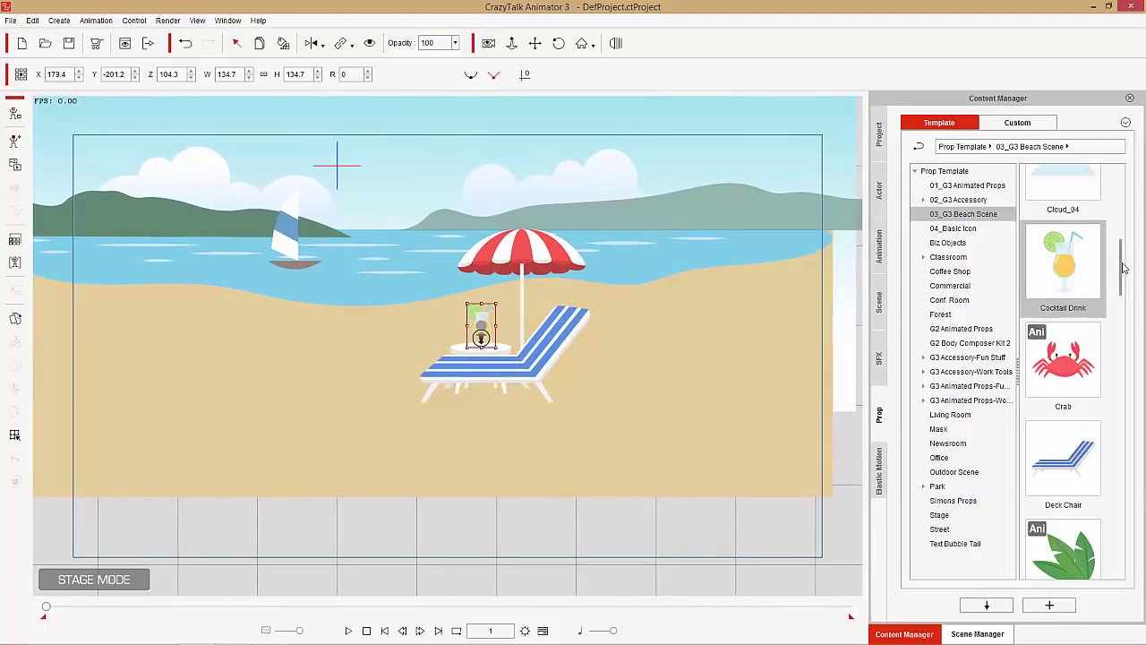
Step: Add the Leaves prop in the lower-right corner of the camera frame at about X 588, Y -390, enlarged to about 136
drag(1121, 260, 757, 528)
drag(743, 468, 733, 460)
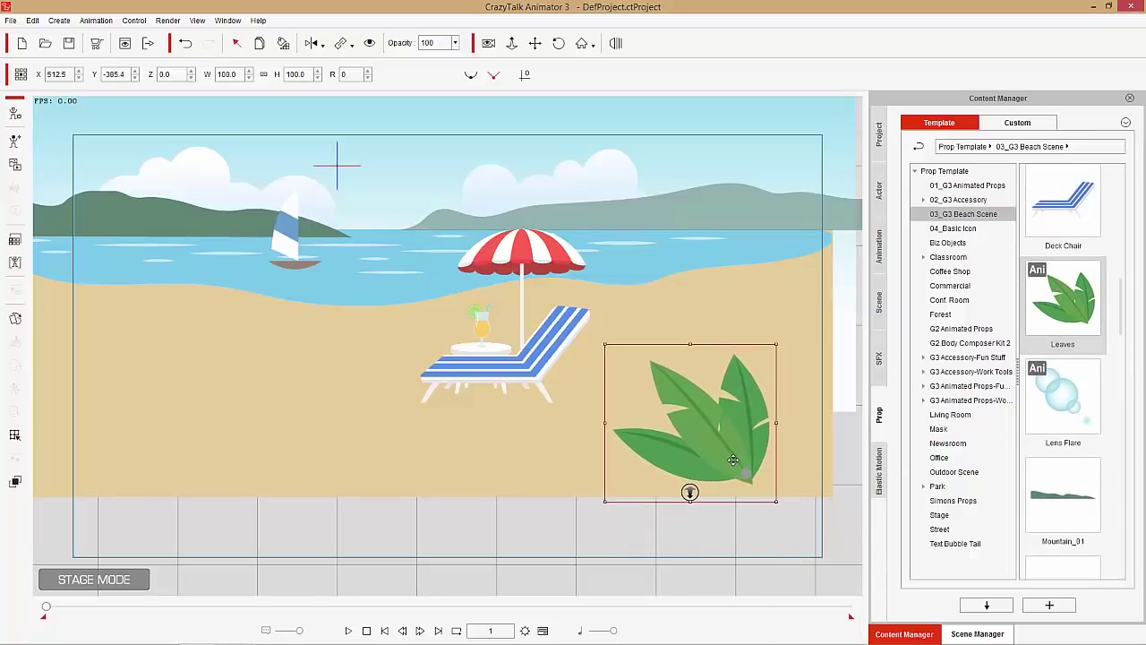
drag(776, 343, 801, 307)
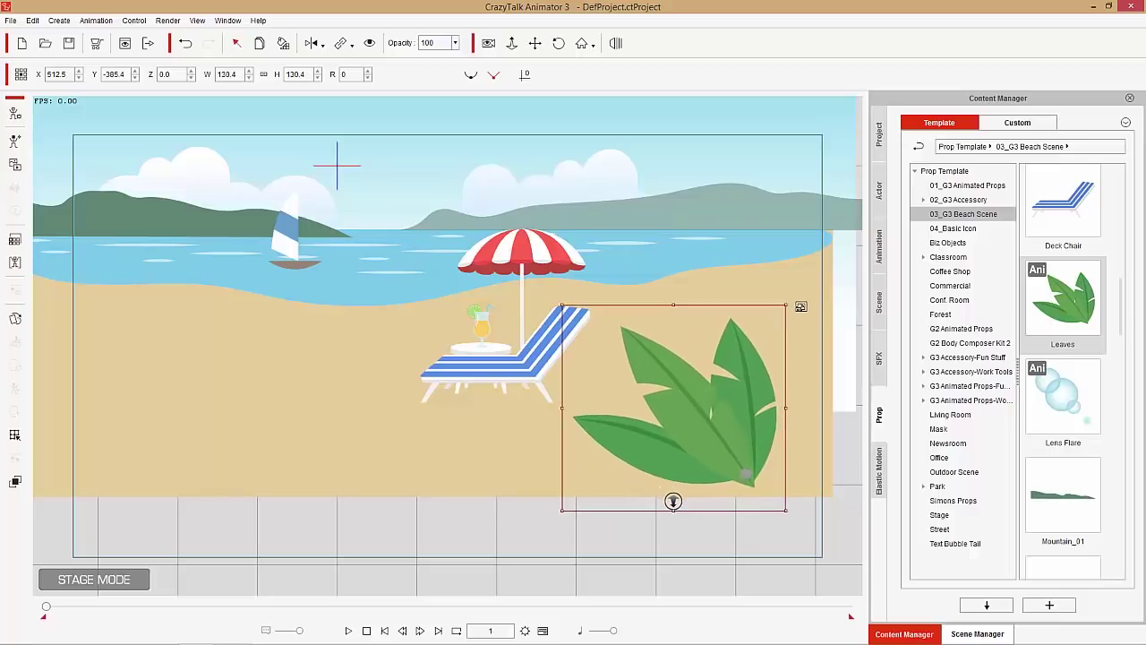
drag(734, 416, 801, 424)
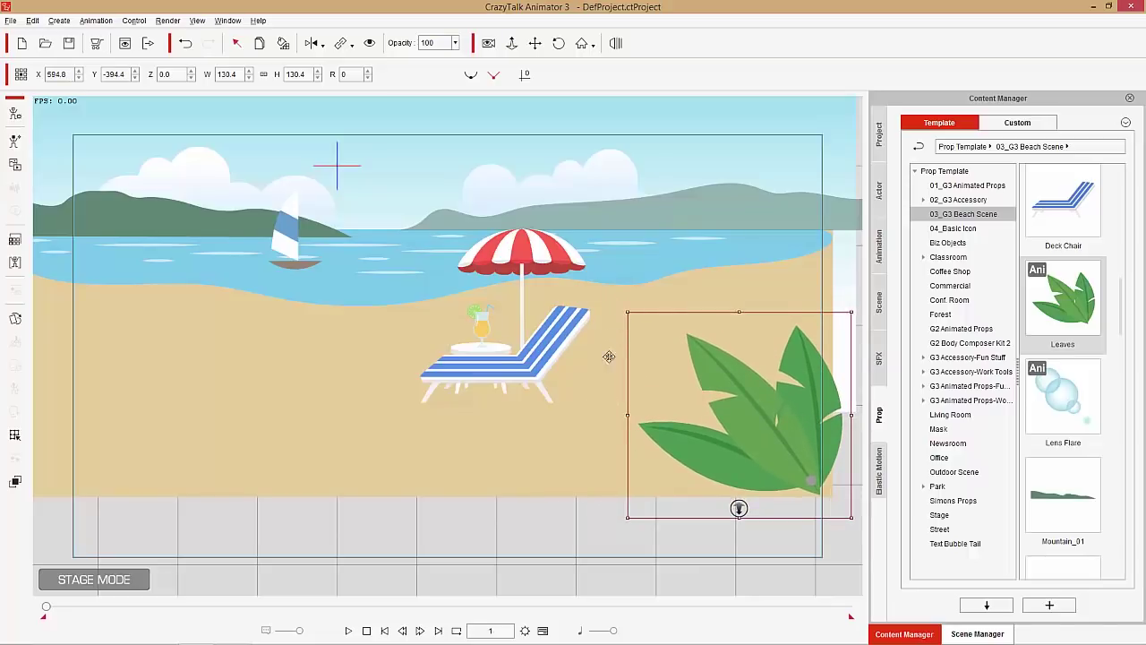
drag(609, 357, 611, 430)
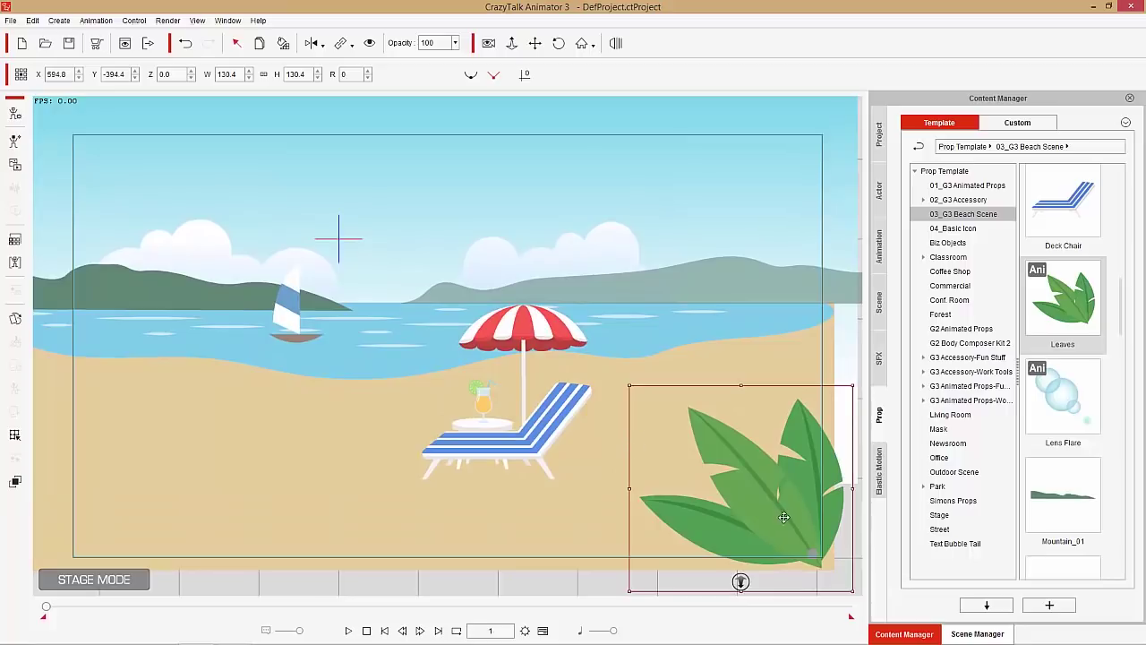
drag(783, 518, 778, 514)
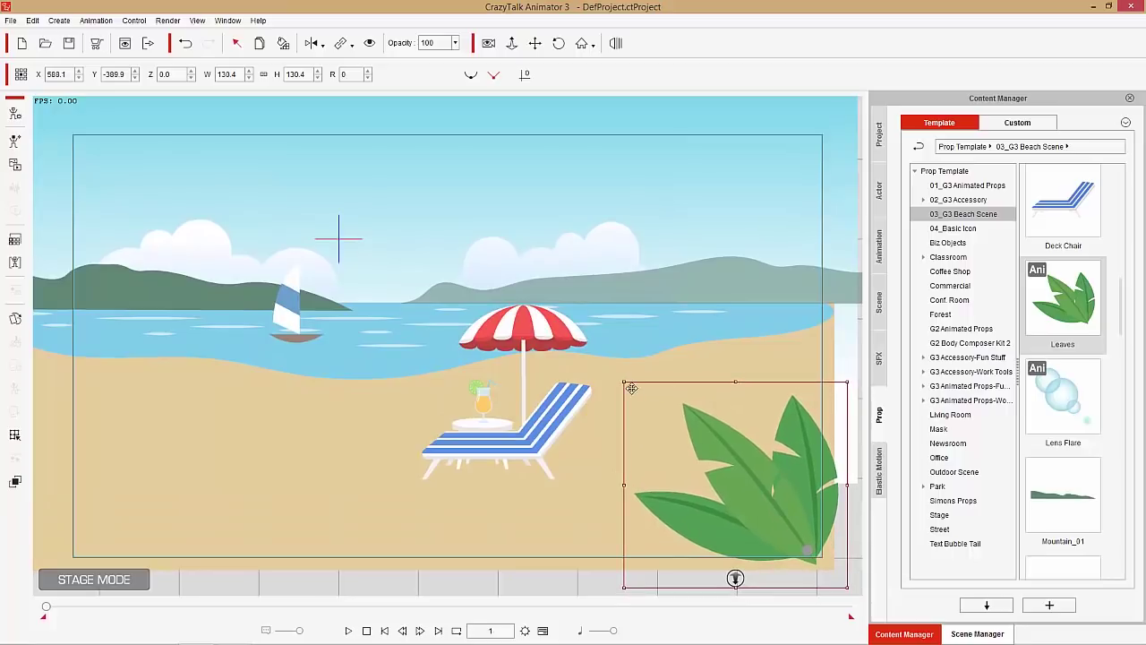
drag(625, 385, 631, 362)
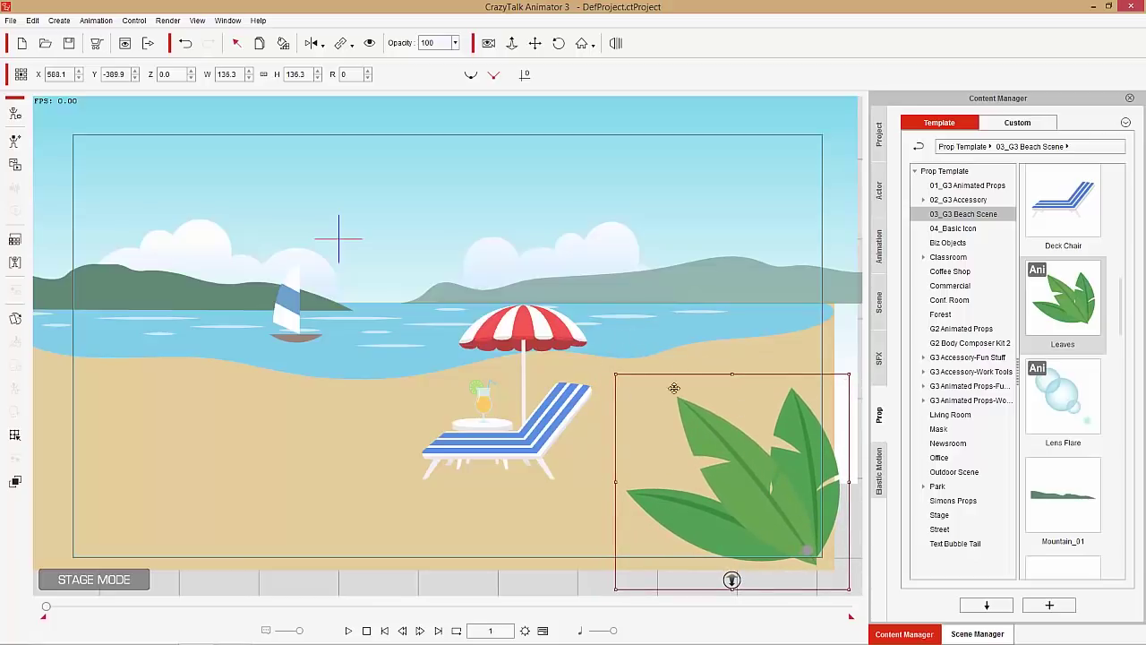
Step: Add the Palm prop just left of the deck chair at about X 79, Y -404, and bring it forward to about Z 456
mouse_move(1126, 347)
mouse_down()
mouse_move(1124, 309)
mouse_move(1125, 573)
mouse_move(1122, 363)
mouse_up()
right_click(1122, 405)
drag(1063, 285, 316, 580)
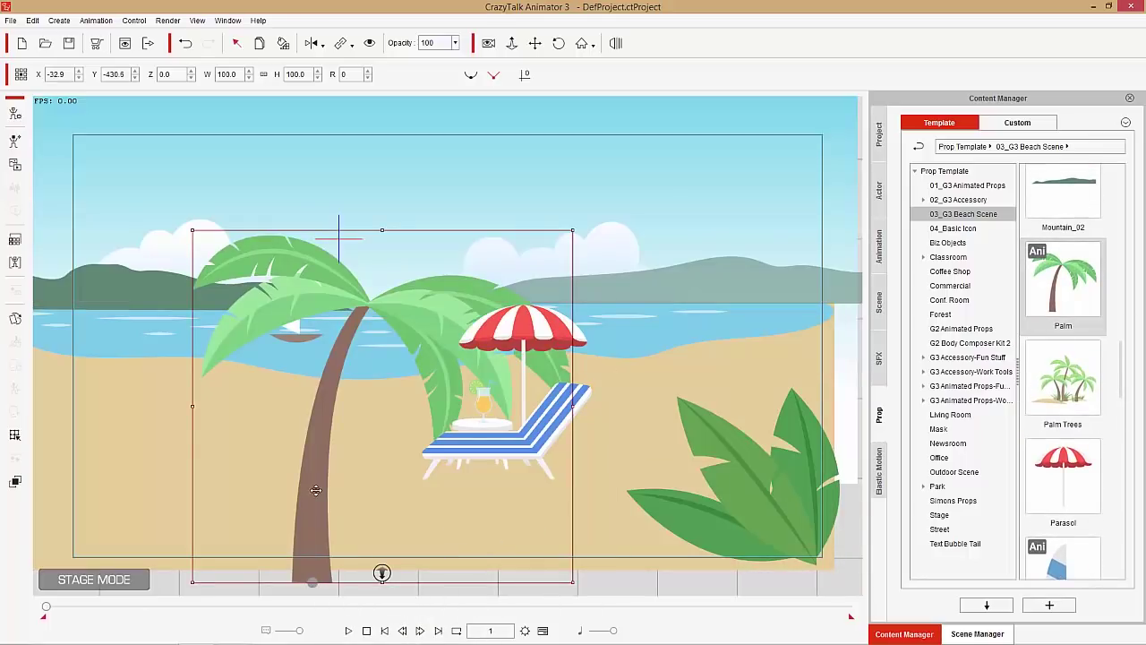
drag(315, 490, 403, 469)
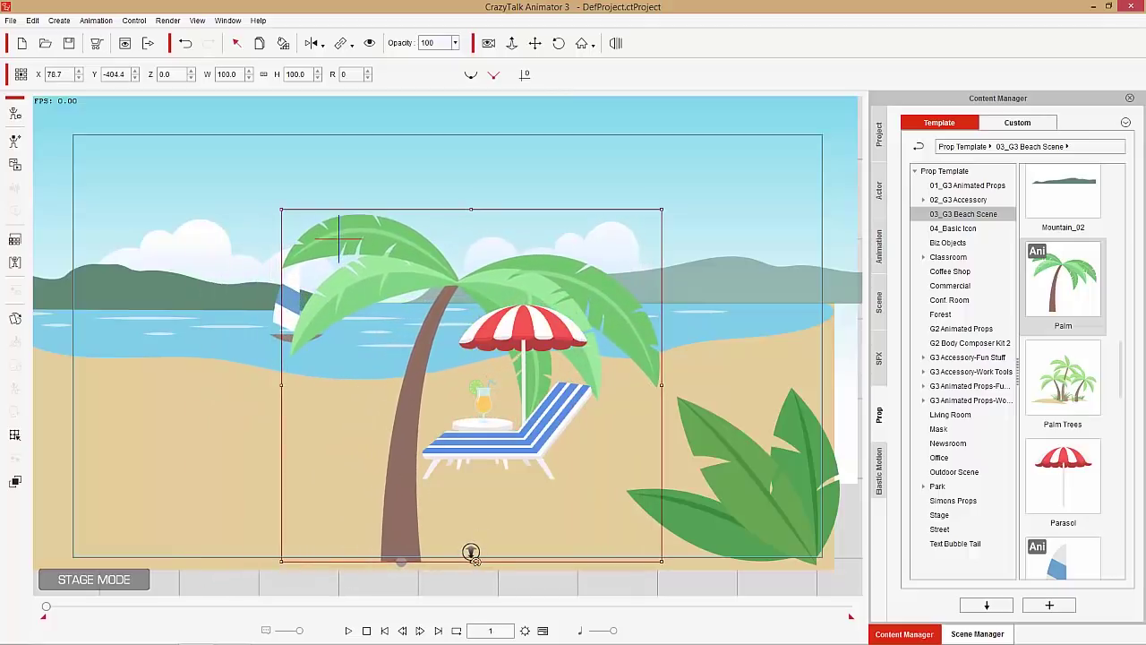
drag(471, 553, 476, 586)
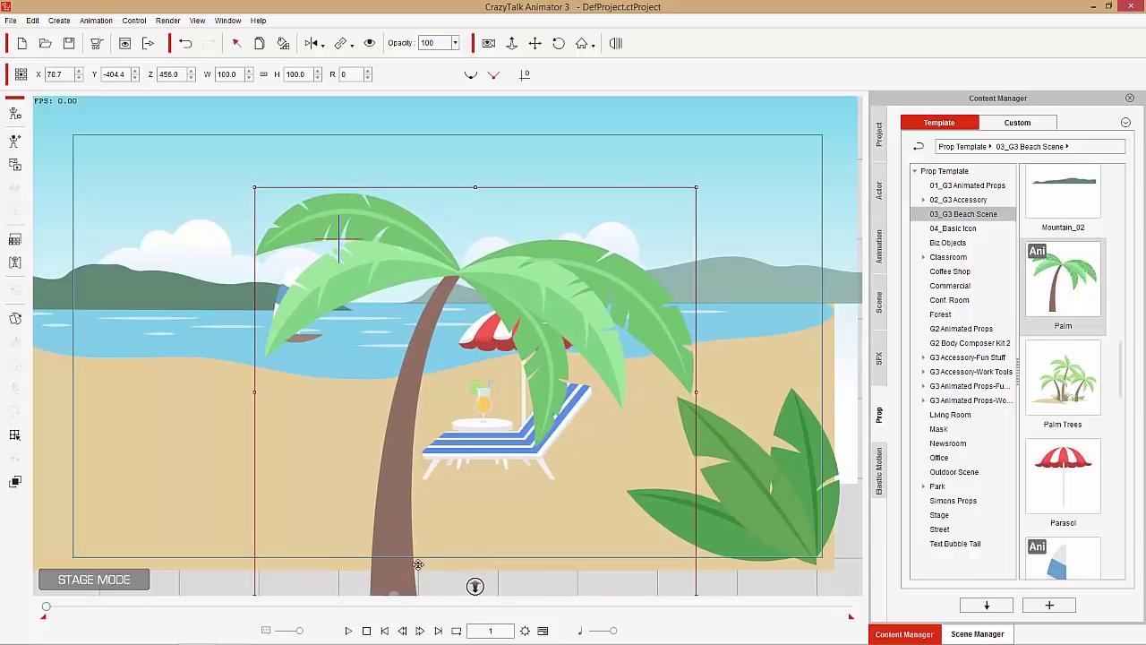
Step: Move the palm to the left edge of the camera frame, adjusting its depth slightly closer, with its trunk base on the frame's lower edge
drag(398, 530, 146, 513)
drag(221, 570, 214, 581)
drag(143, 512, 120, 477)
Step: Move the sailboat beside the palm trunk at about X -177, Y -75, and shift the palm slightly to about X -223, Y -360
click(297, 324)
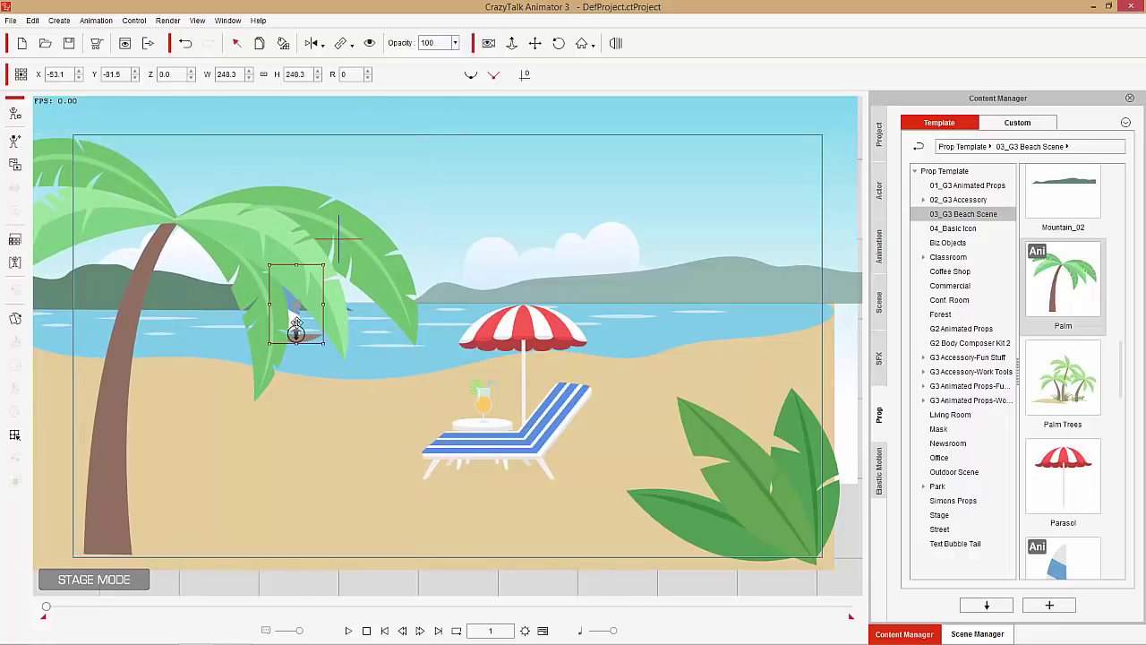
drag(295, 315, 202, 309)
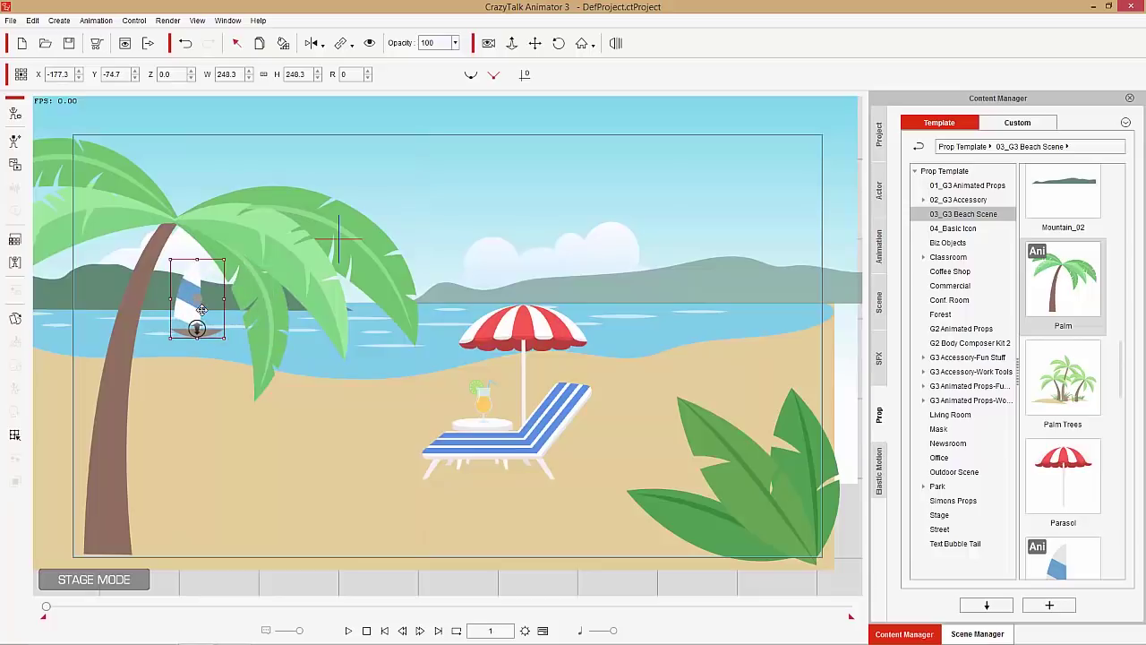
click(106, 437)
drag(120, 409, 114, 415)
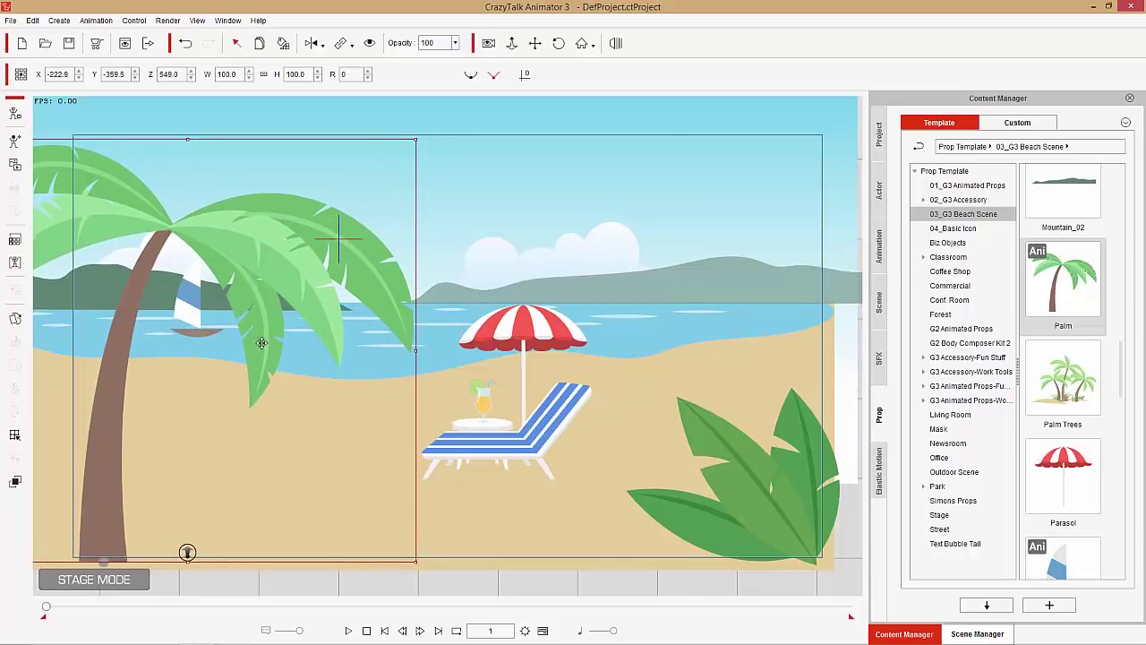
Step: In the 3D view, bring the Leaves prop forward from the beach to about Z 275
click(618, 43)
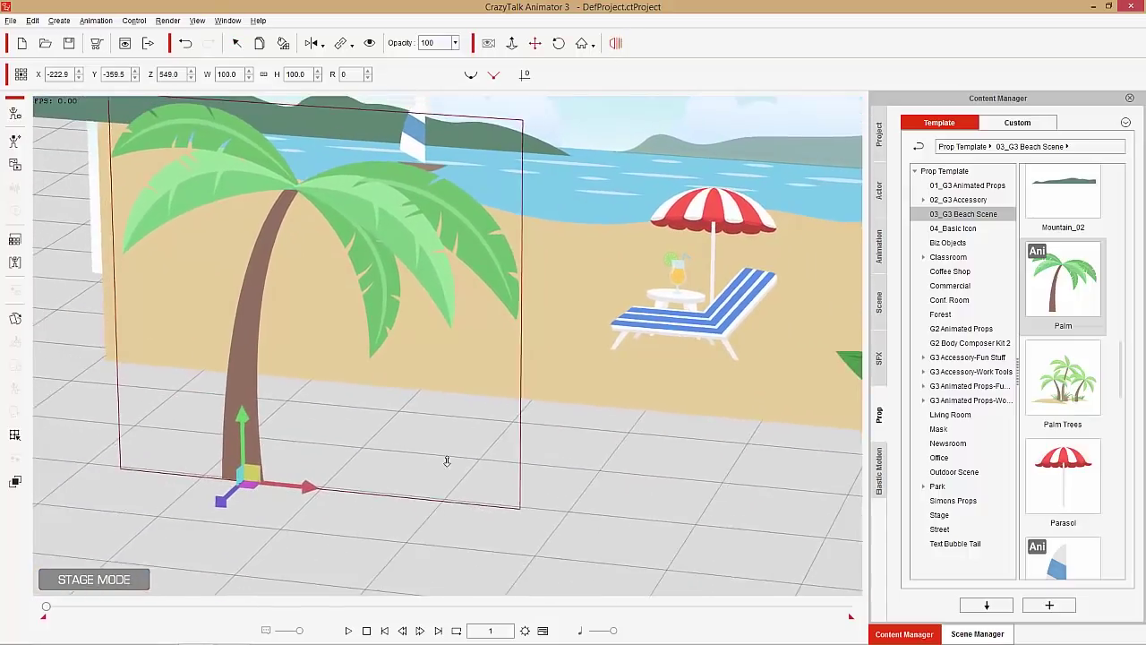
drag(447, 460, 528, 453)
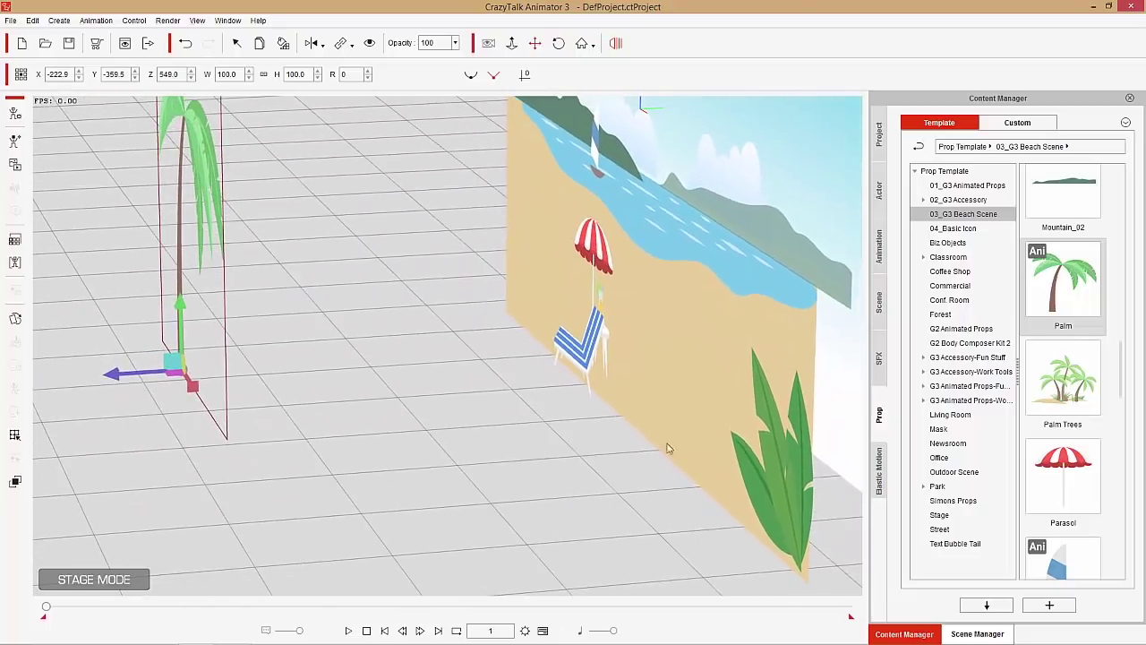
click(776, 491)
drag(747, 566, 461, 578)
Step: Push the palm back in depth to about Z 241 and return to the front camera view
click(197, 146)
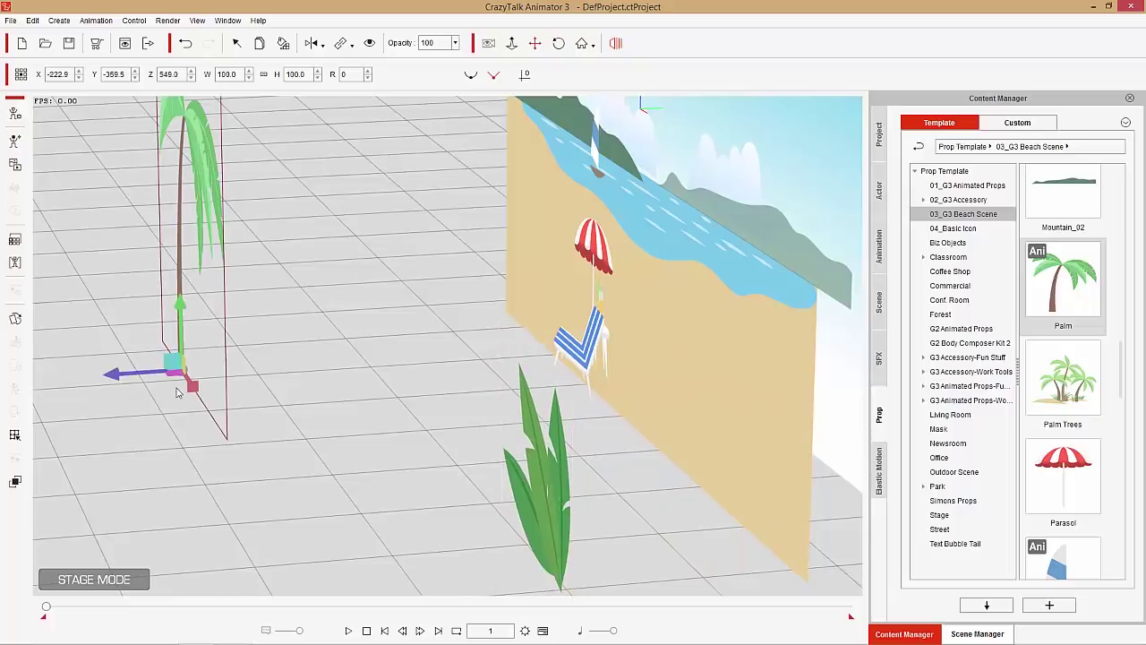
drag(120, 383, 269, 369)
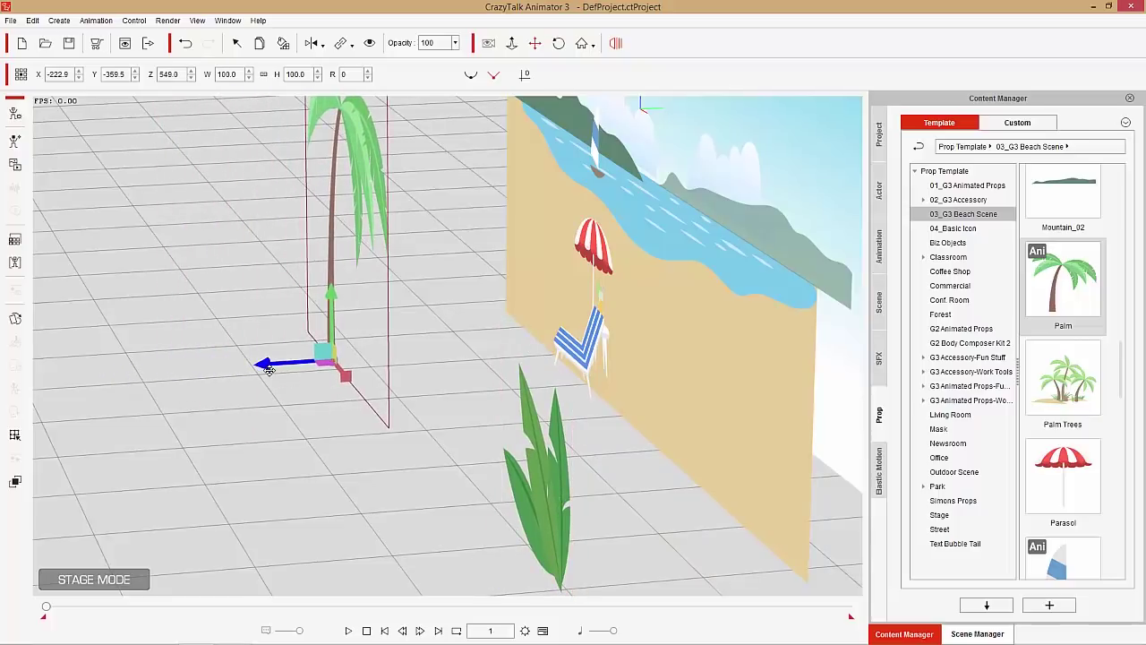
mouse_move(193, 383)
mouse_down()
mouse_move(223, 379)
mouse_move(185, 385)
mouse_up()
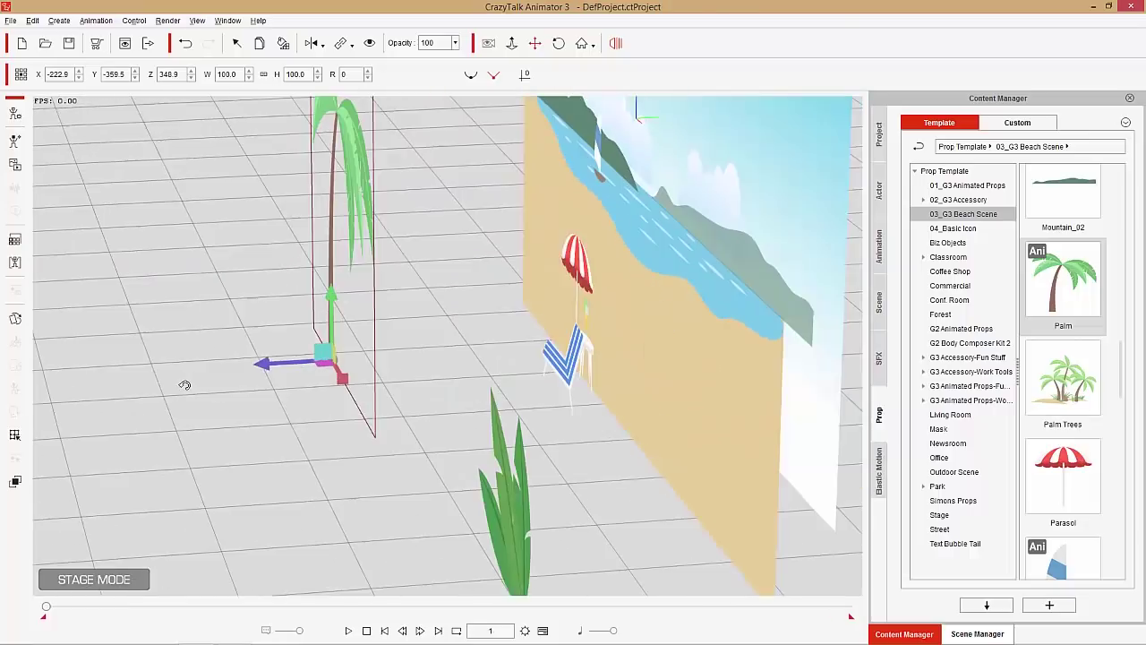
drag(565, 385, 262, 434)
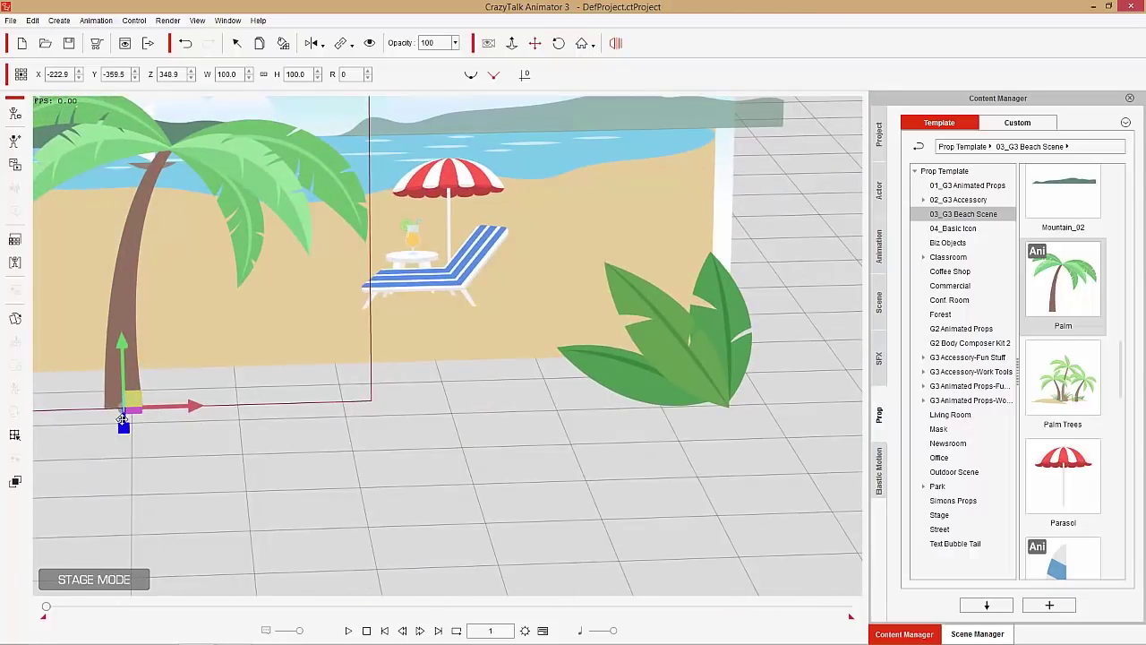
drag(124, 421, 141, 430)
drag(378, 457, 298, 462)
drag(202, 519, 568, 199)
click(615, 43)
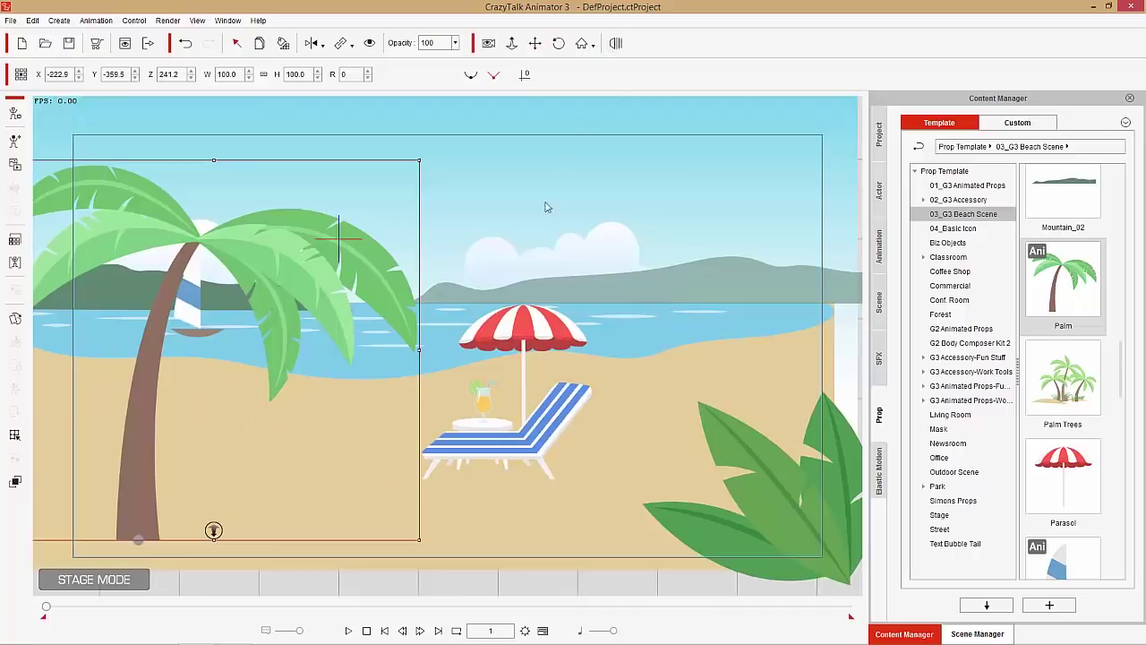
Step: Add the Sandpile_01 prop over the palm's trunk base, enlarged to about 181, at about X -202, Y -348 and Z 291
scroll(537, 305, up, 3)
drag(555, 294, 553, 321)
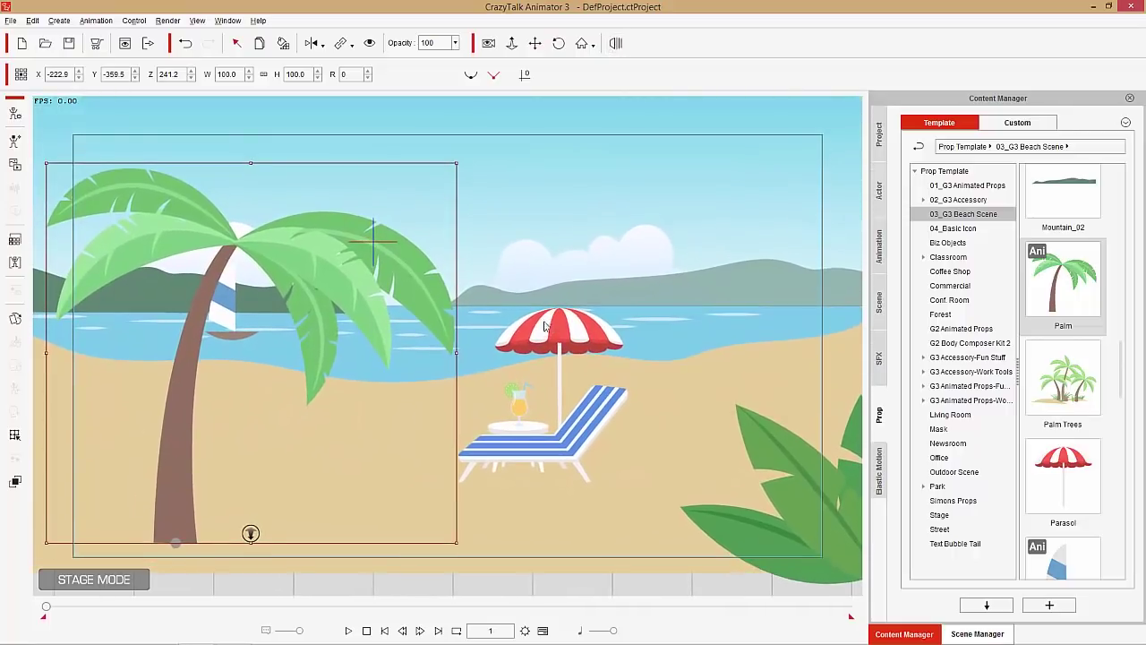
drag(1122, 361, 1136, 454)
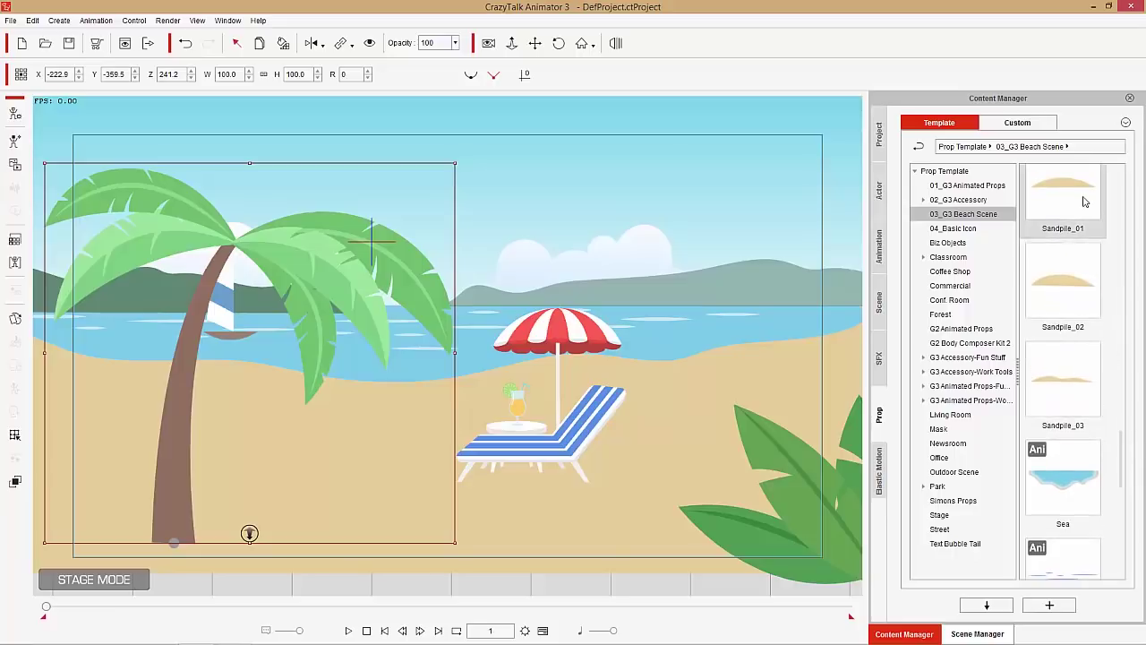
drag(1063, 192, 237, 526)
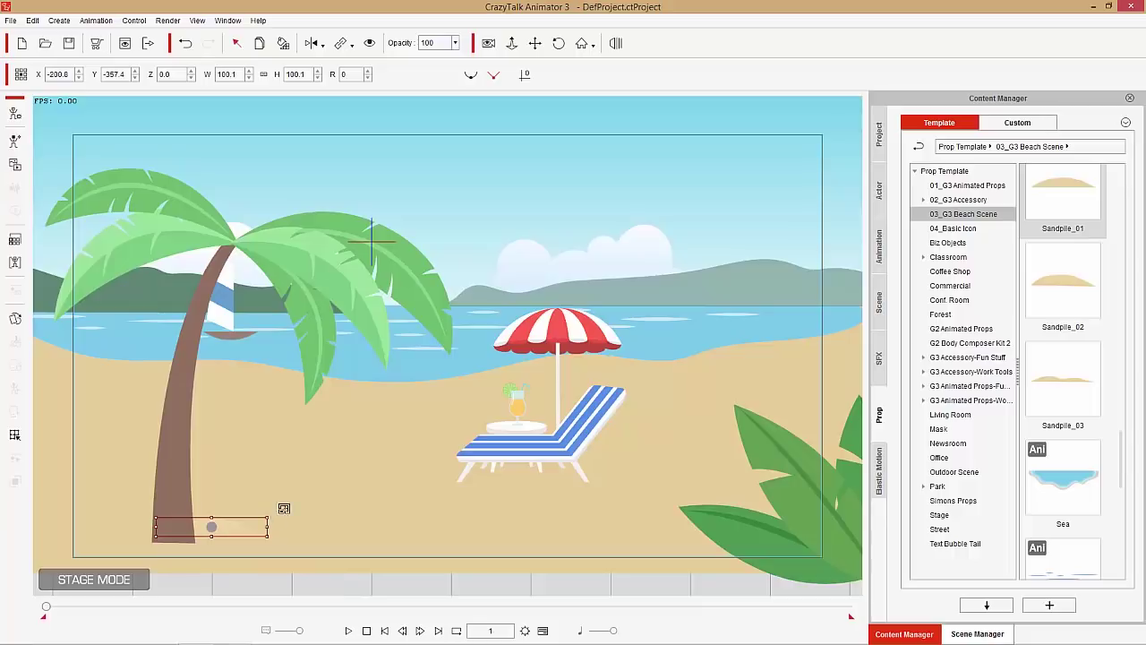
drag(284, 508, 313, 508)
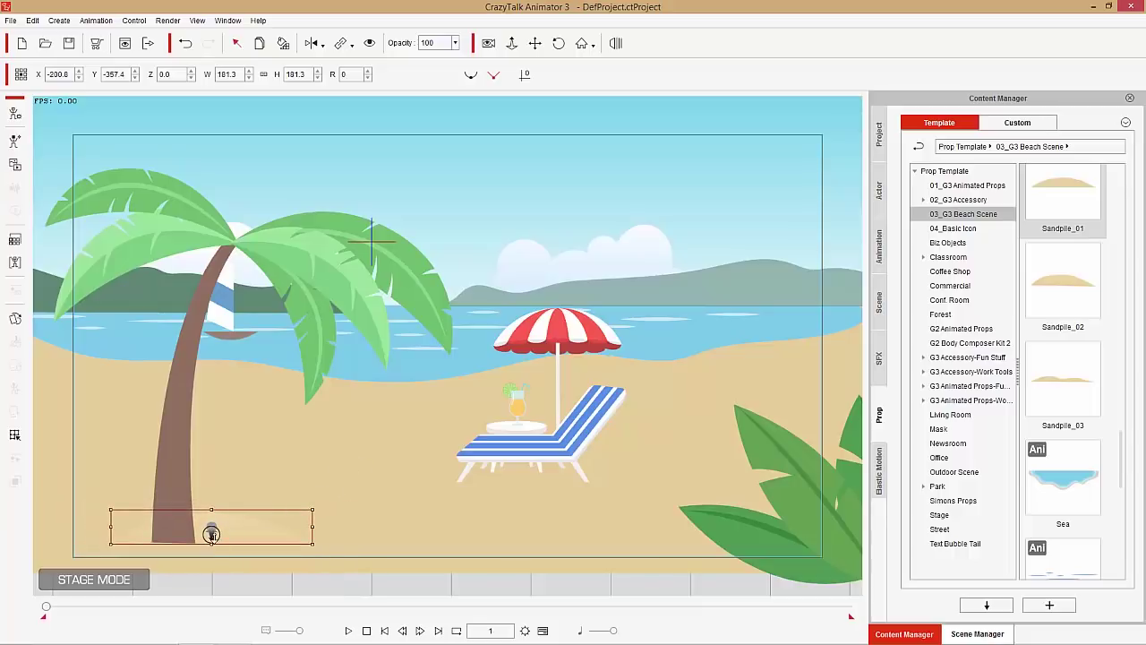
mouse_move(212, 534)
mouse_down()
mouse_move(209, 603)
mouse_move(217, 546)
mouse_up()
drag(519, 442, 471, 440)
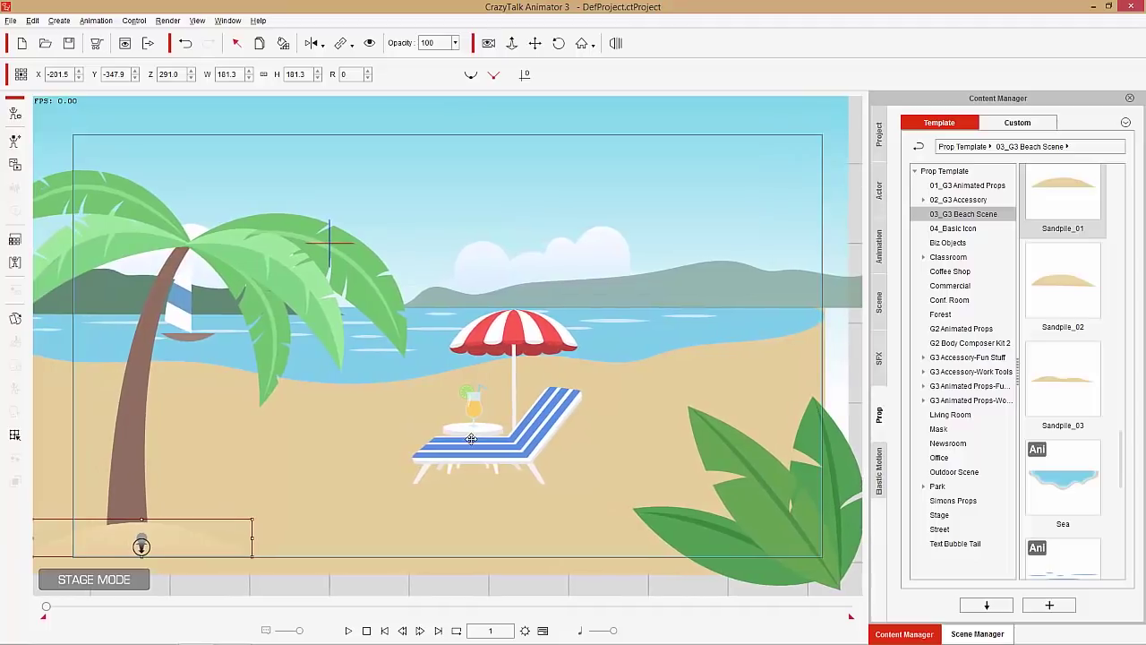
Step: Reposition the leaves to about X 560, Y -363 in the frame's lower-right corner and apply their leaves_loop_01 action
drag(805, 521, 768, 497)
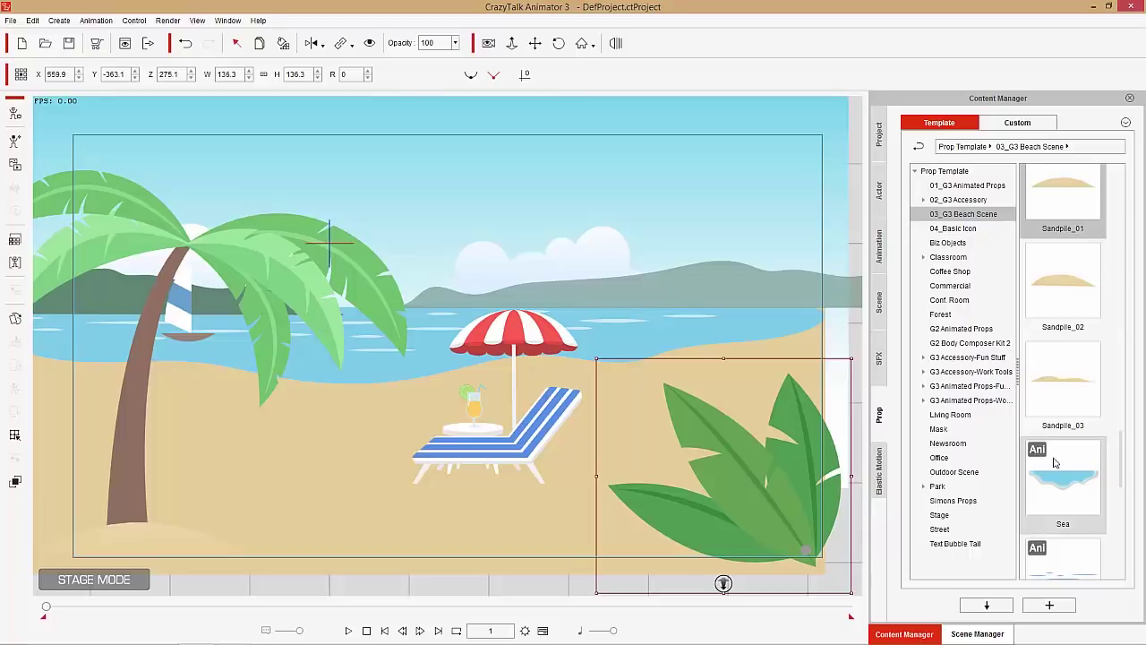
scroll(1053, 448, down, 4)
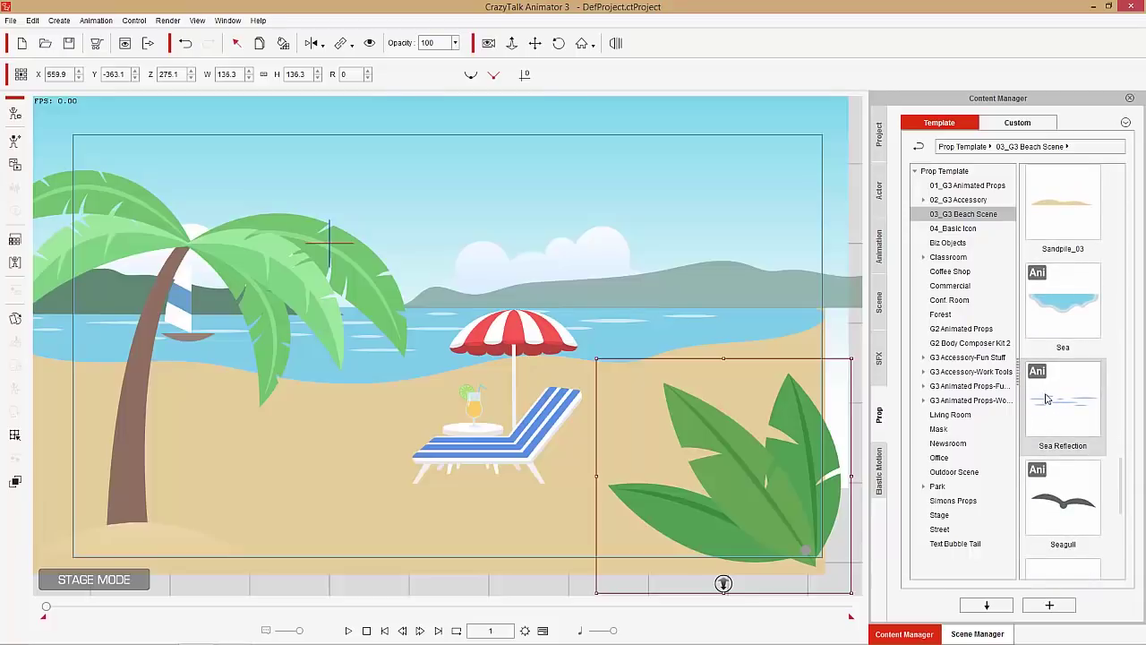
right_click(745, 474)
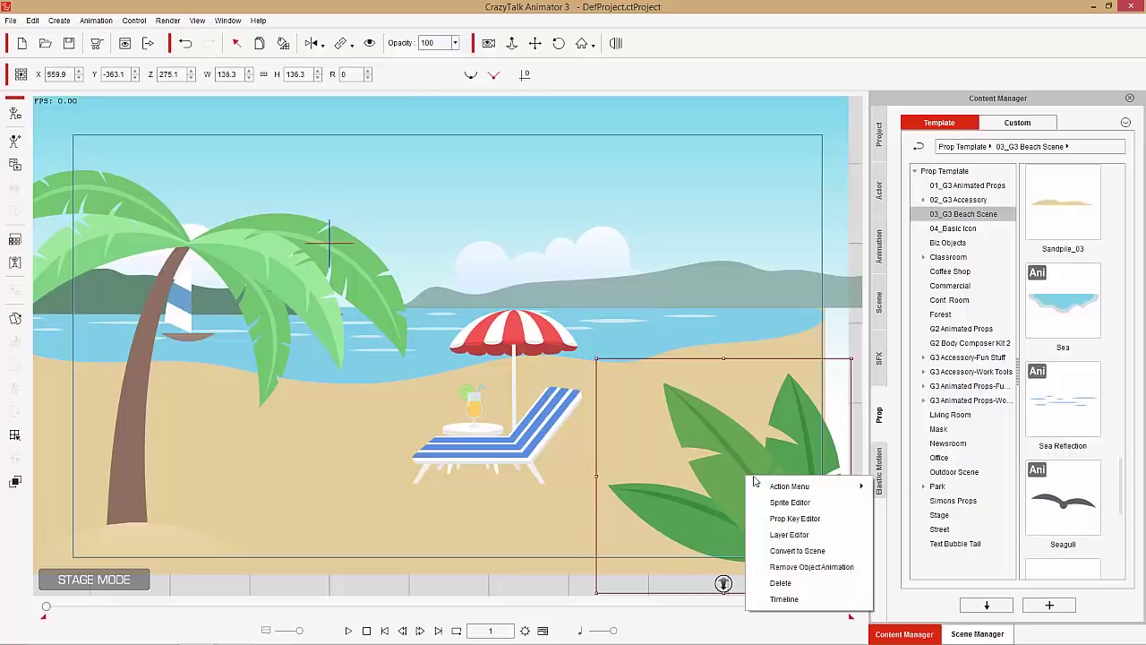
mouse_move(797, 491)
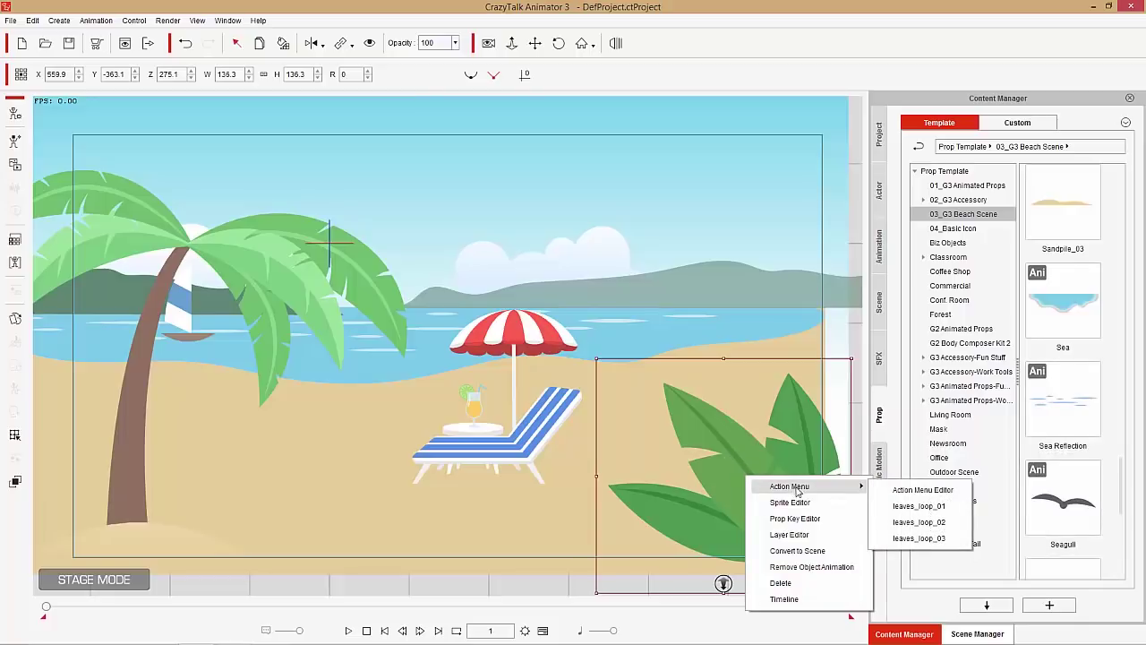
click(915, 507)
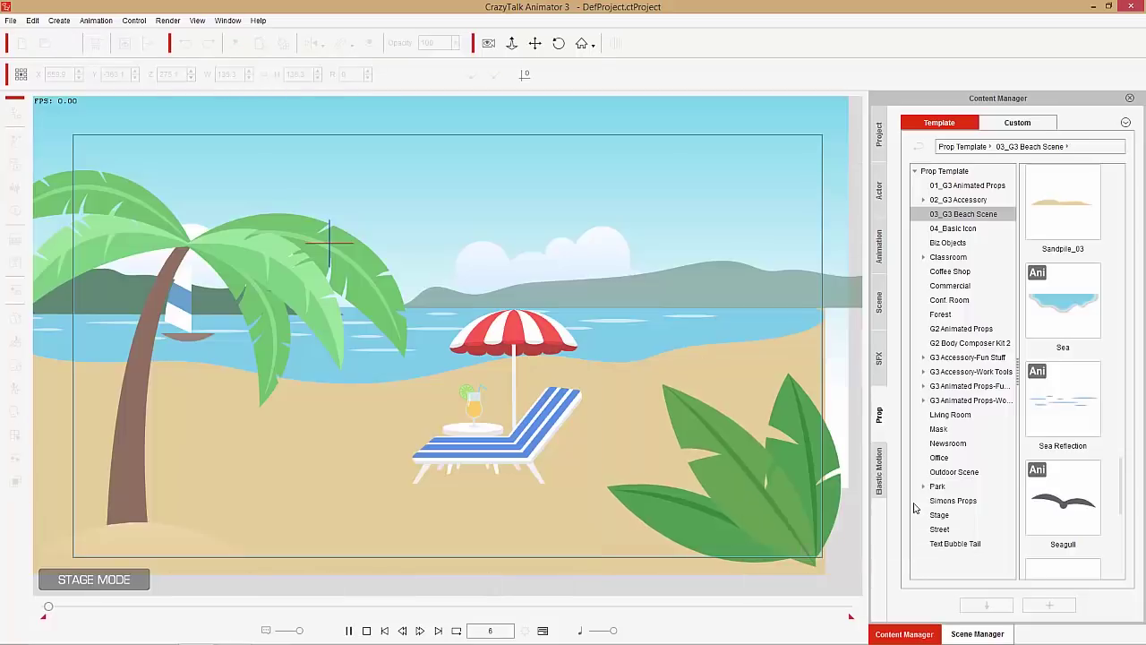
click(798, 482)
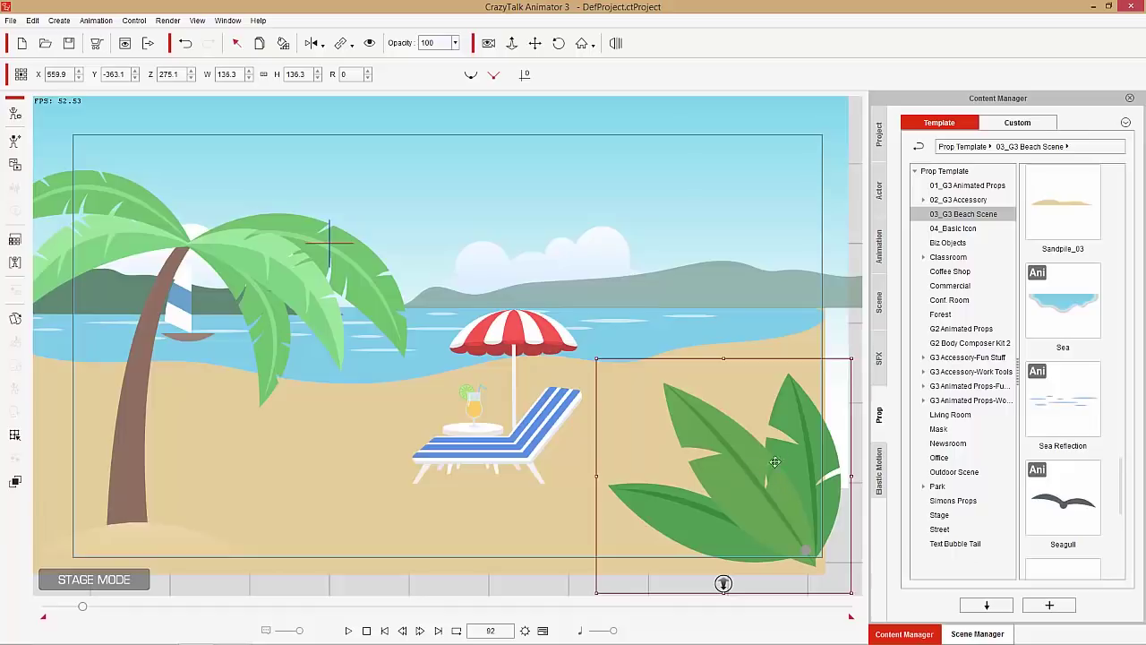
Step: Show the Leaves' motion track in the timeline and delete every clip after the first leaves_loop_01 clip
click(543, 630)
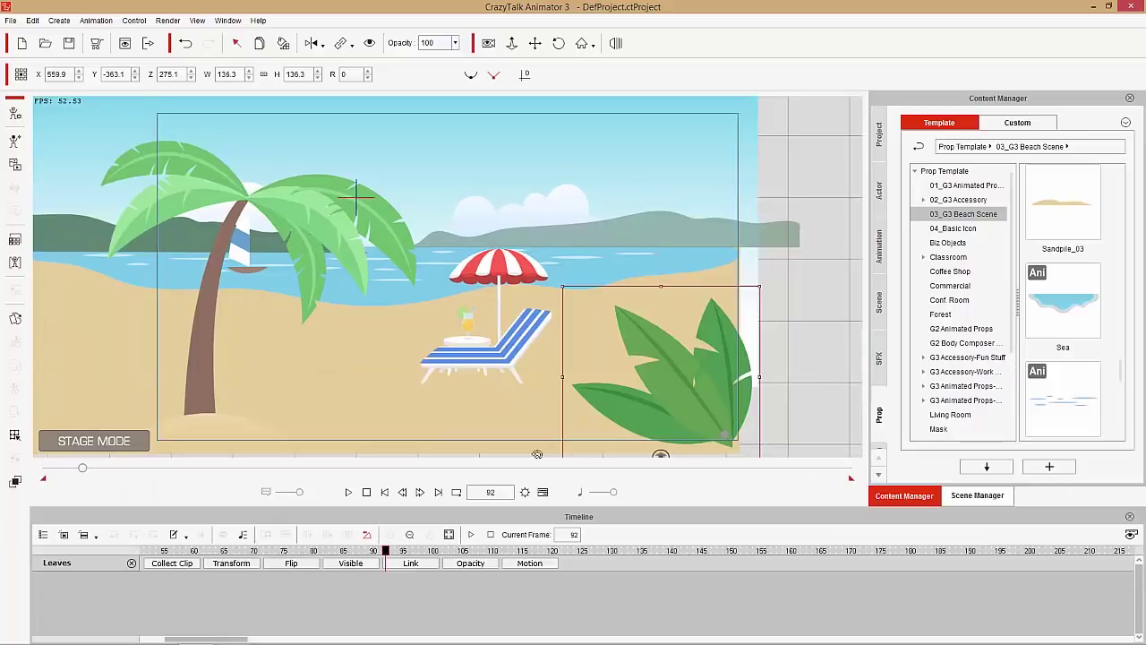
click(530, 563)
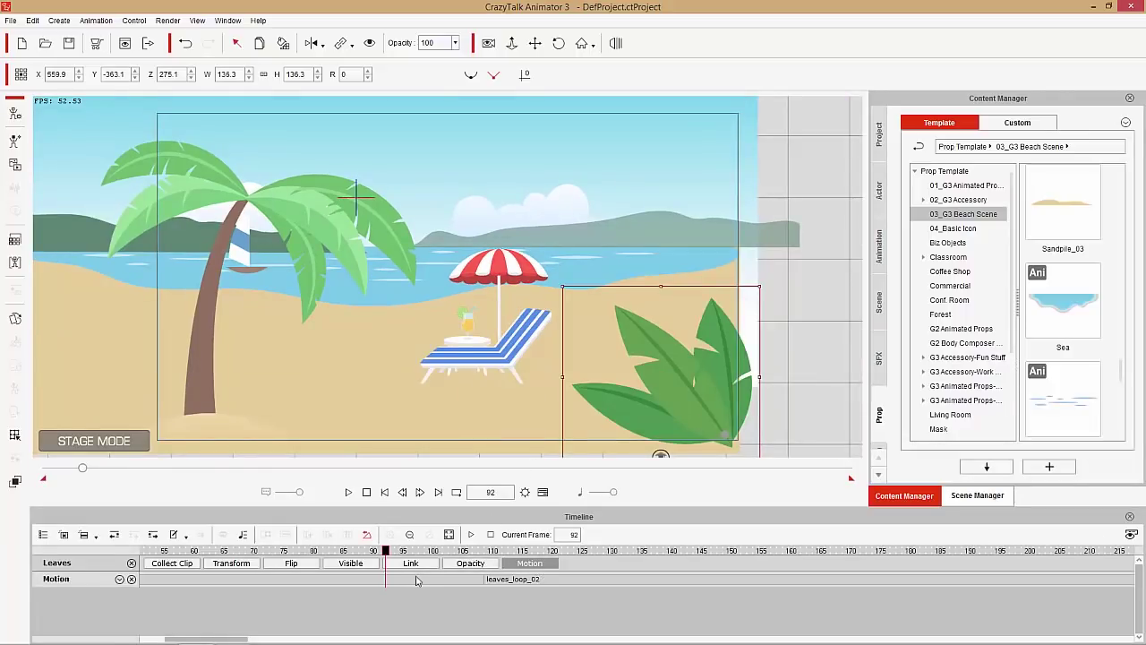
scroll(356, 592, down, 5)
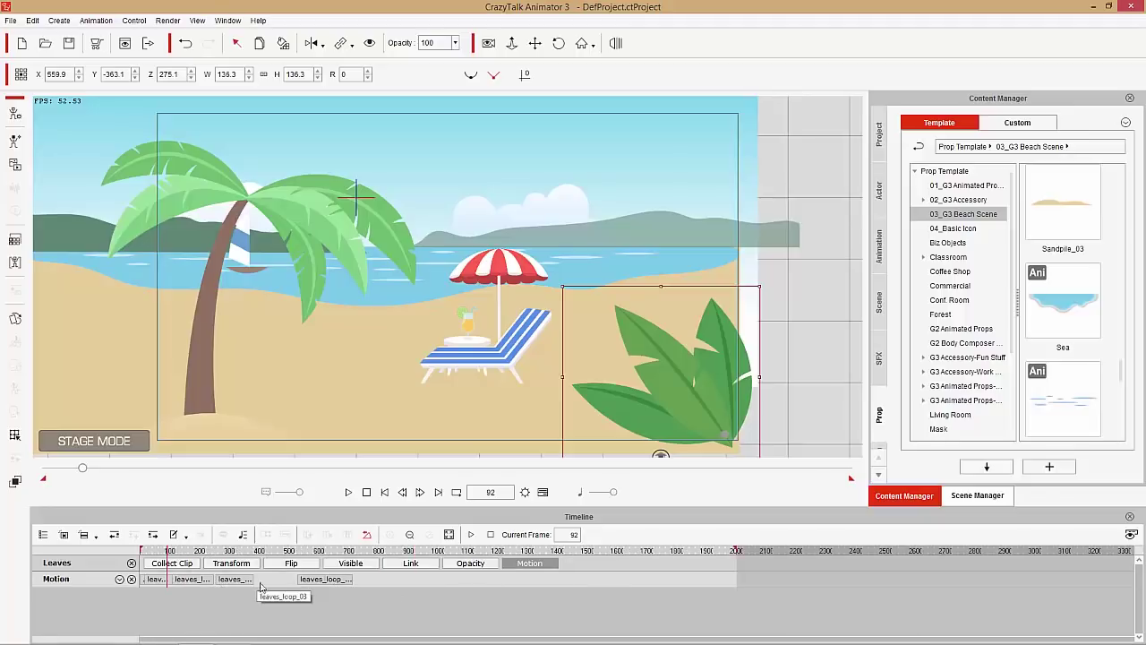
drag(391, 584, 164, 588)
key(Delete)
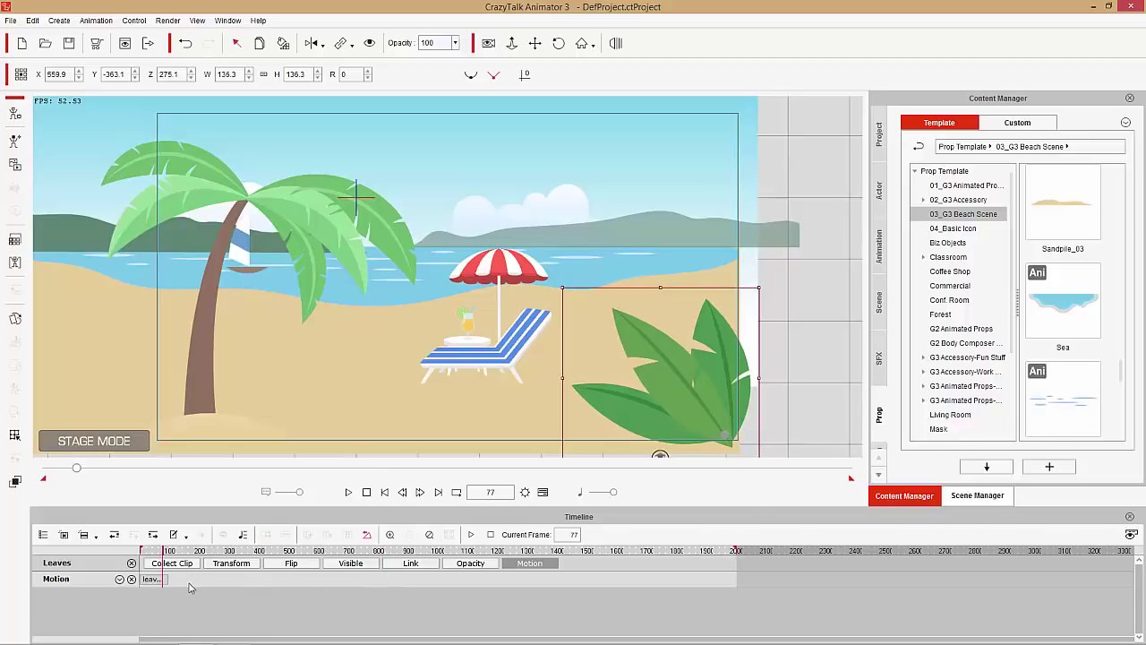
Step: Extend the leaves_loop_01 clip so it loops until about frame 1190, and return the playhead to frame 1
click(155, 556)
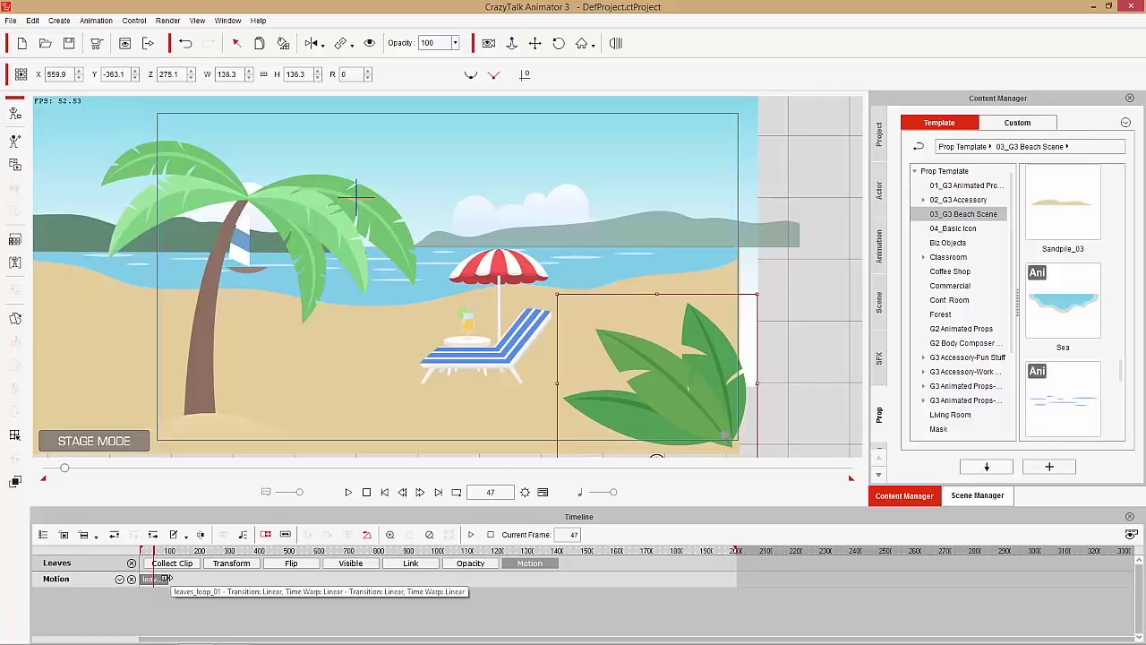
drag(166, 578, 470, 579)
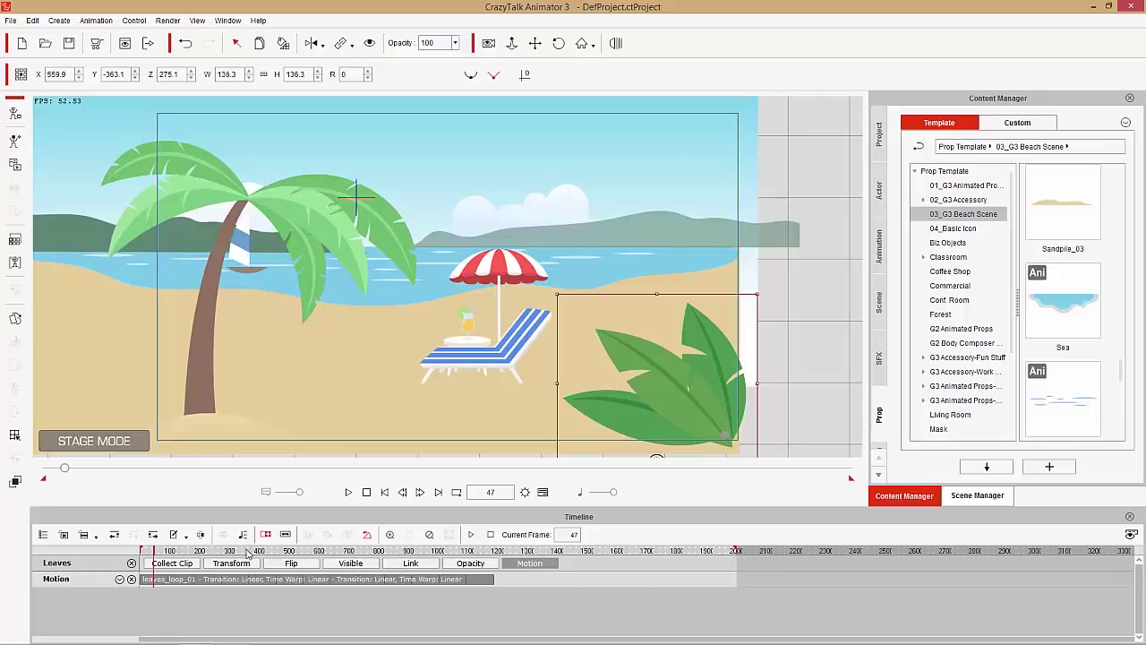
mouse_move(150, 553)
mouse_down()
mouse_move(344, 554)
mouse_move(133, 554)
mouse_up()
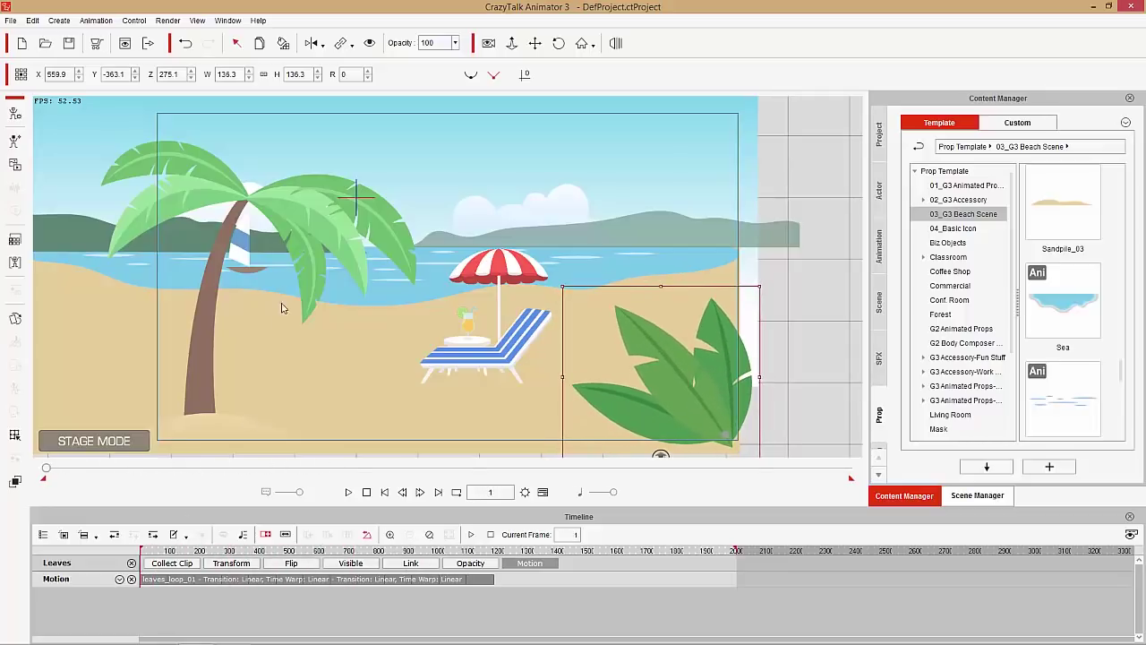
Step: Apply the palm_loop action to the palm from frame 1 and show its motion track in the timeline
click(306, 215)
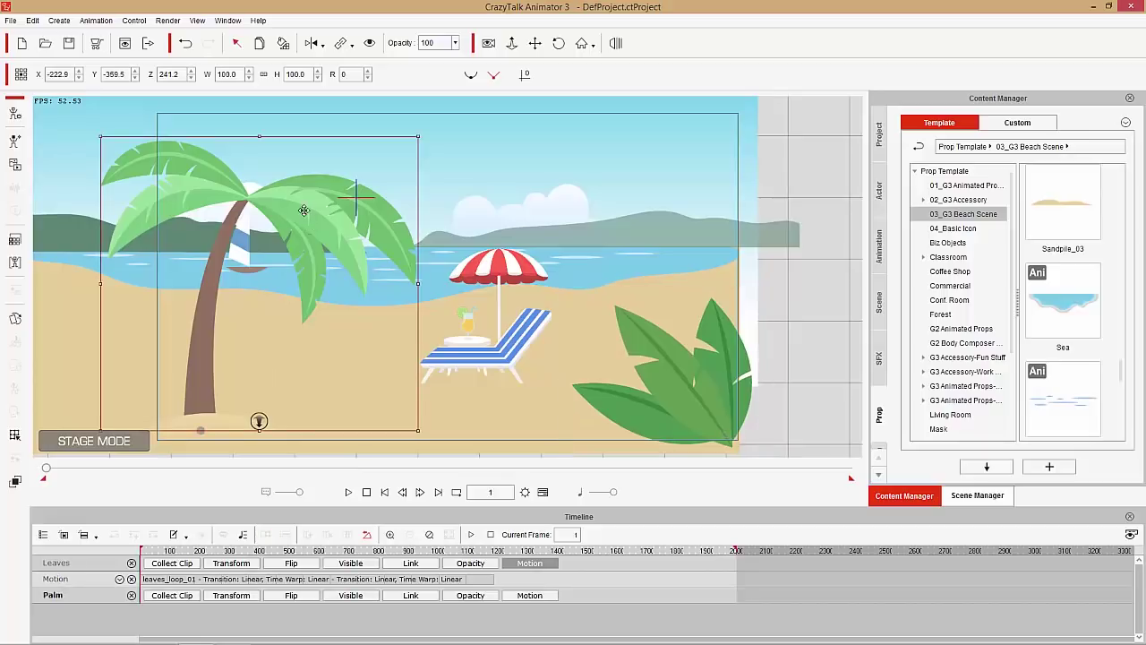
right_click(305, 215)
mouse_move(376, 223)
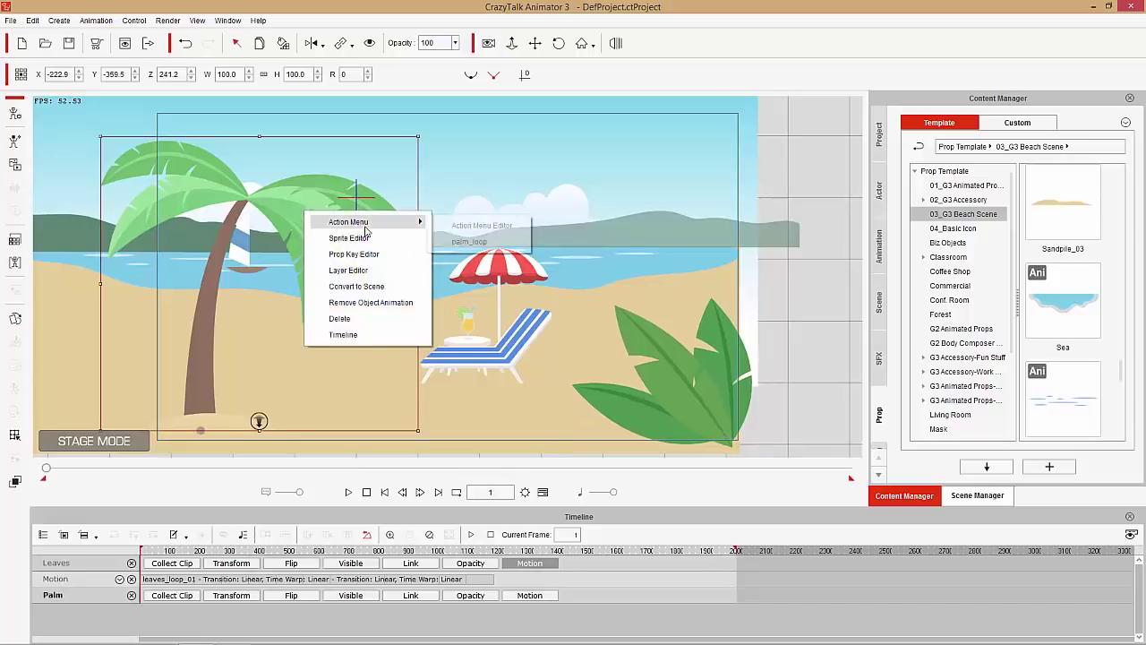
click(473, 243)
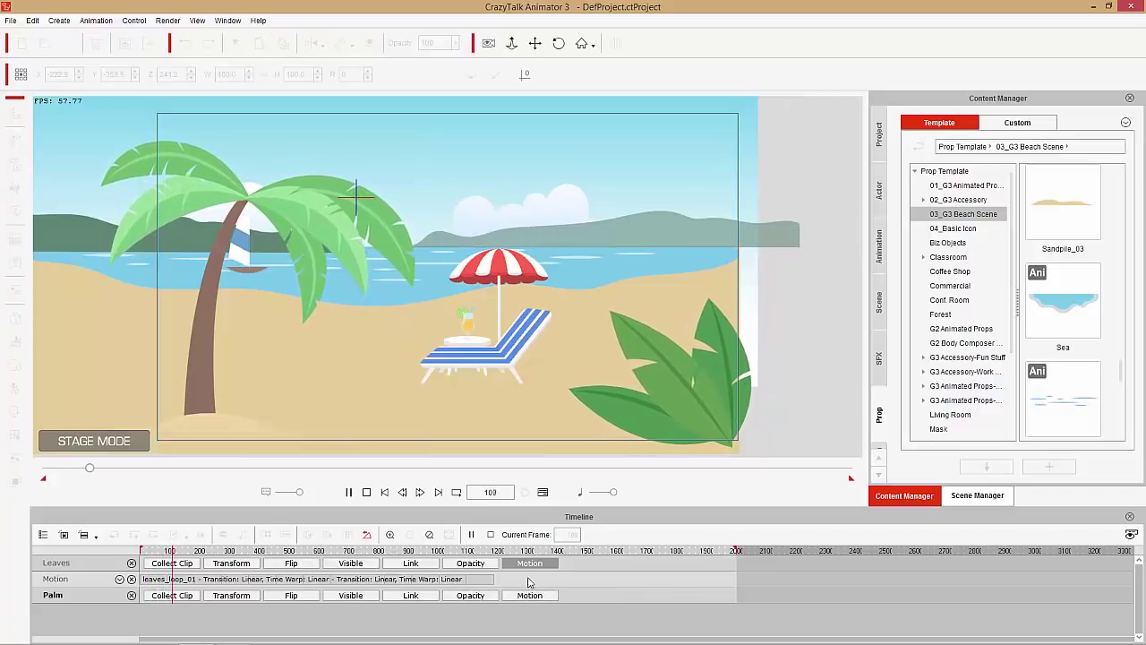
click(529, 595)
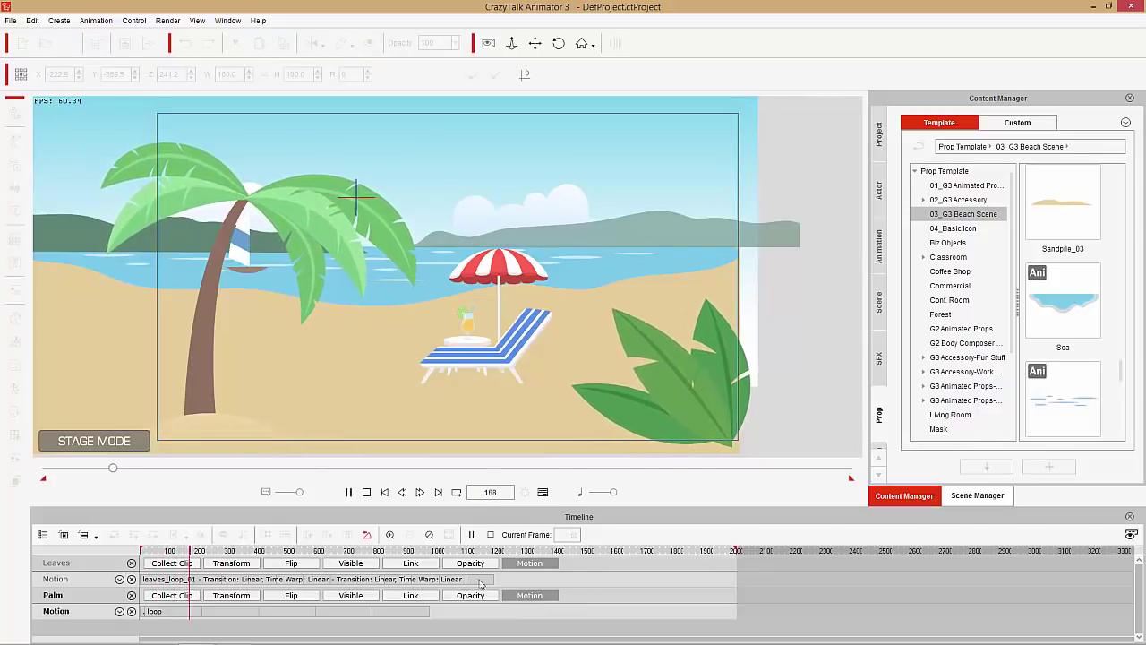
Step: Delete the extra motion clips after the palm's first palm_loop clip and extend that clip to about frame 1520
click(261, 613)
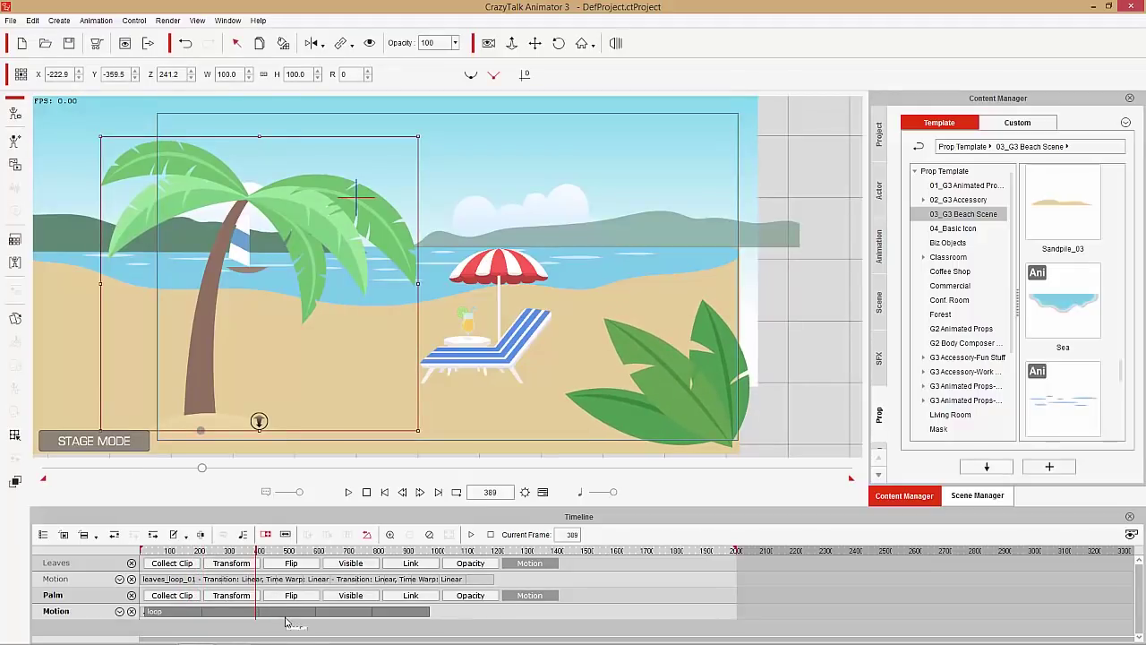
key(Delete)
click(174, 612)
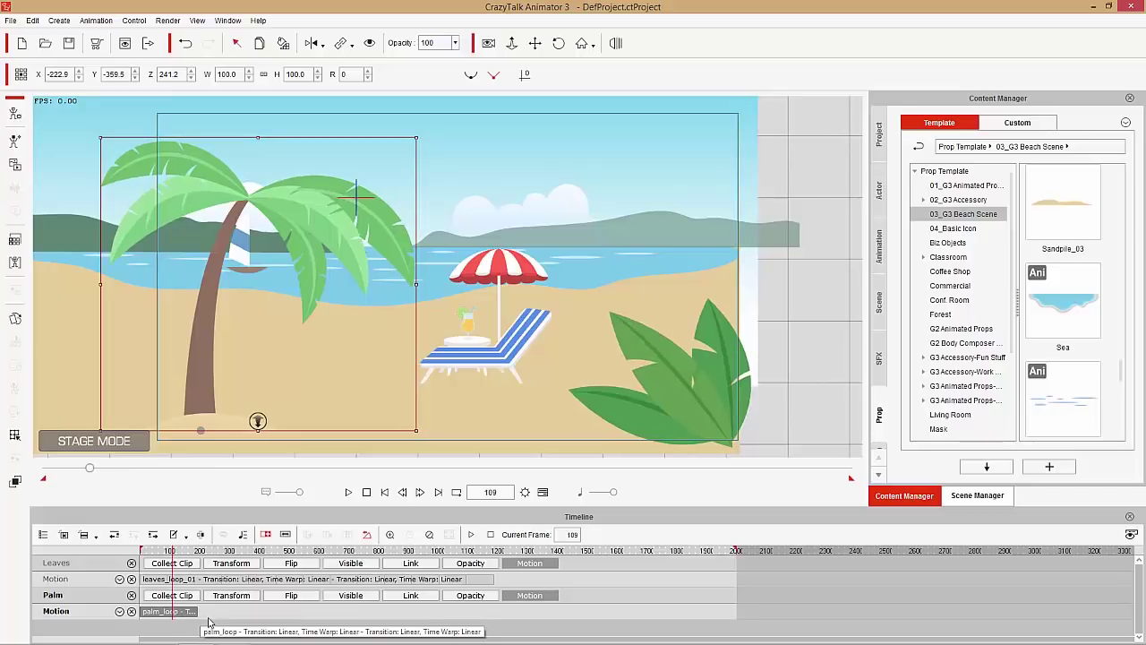
drag(195, 613, 594, 613)
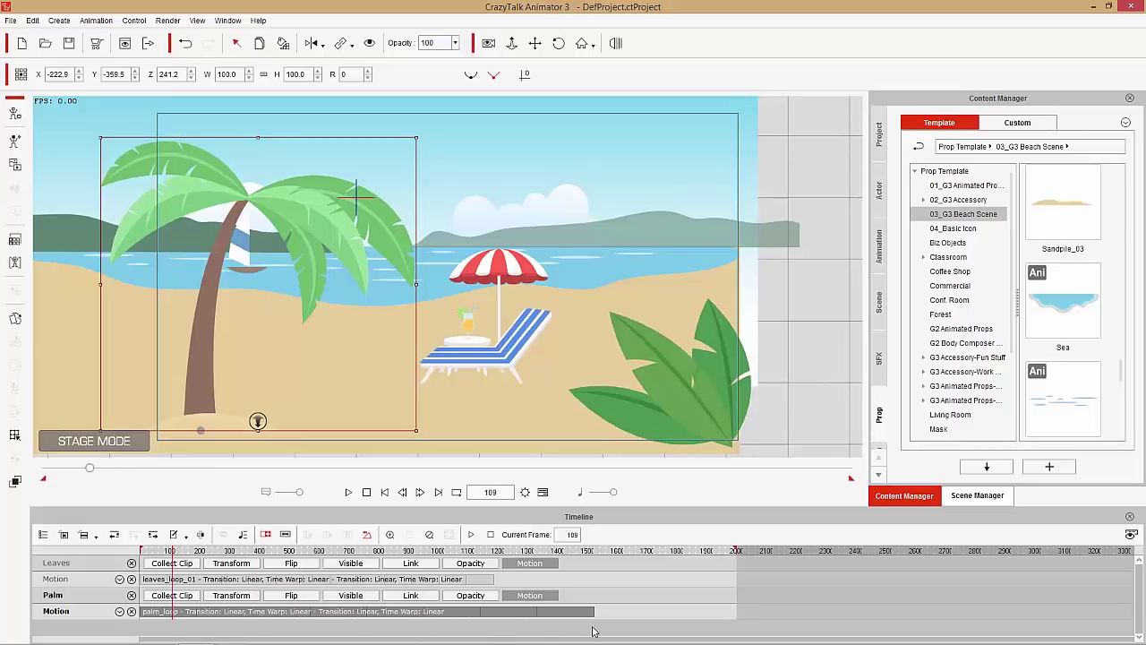
Step: Return the playhead to frame 1 and select the Sea prop in the scene
key(space)
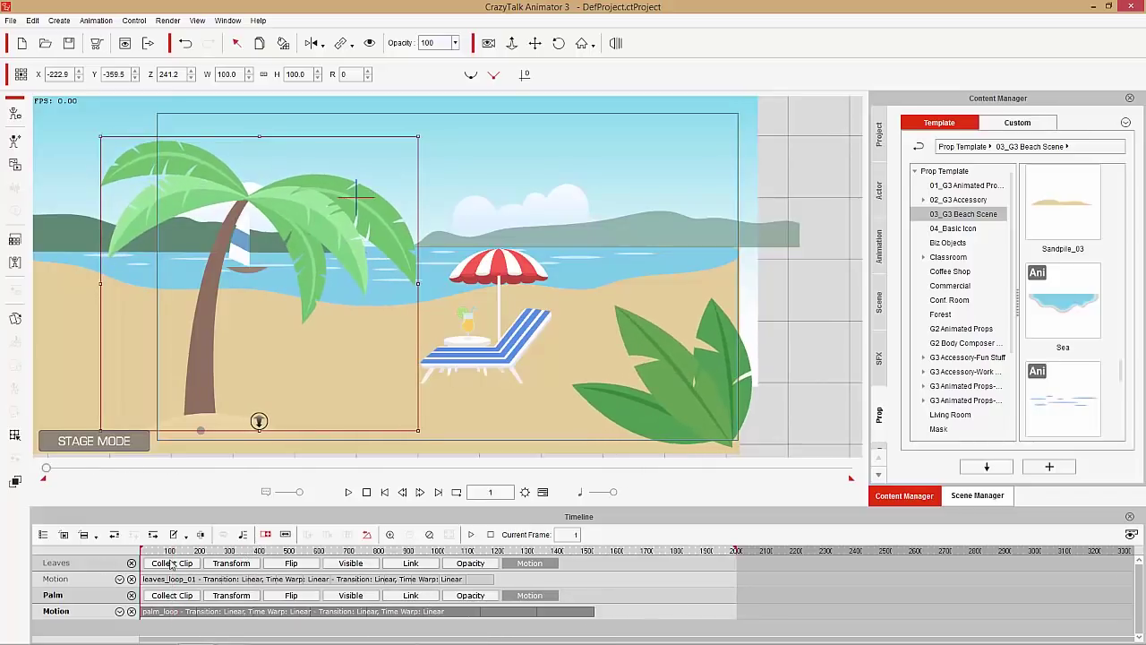
drag(193, 568, 72, 571)
click(440, 265)
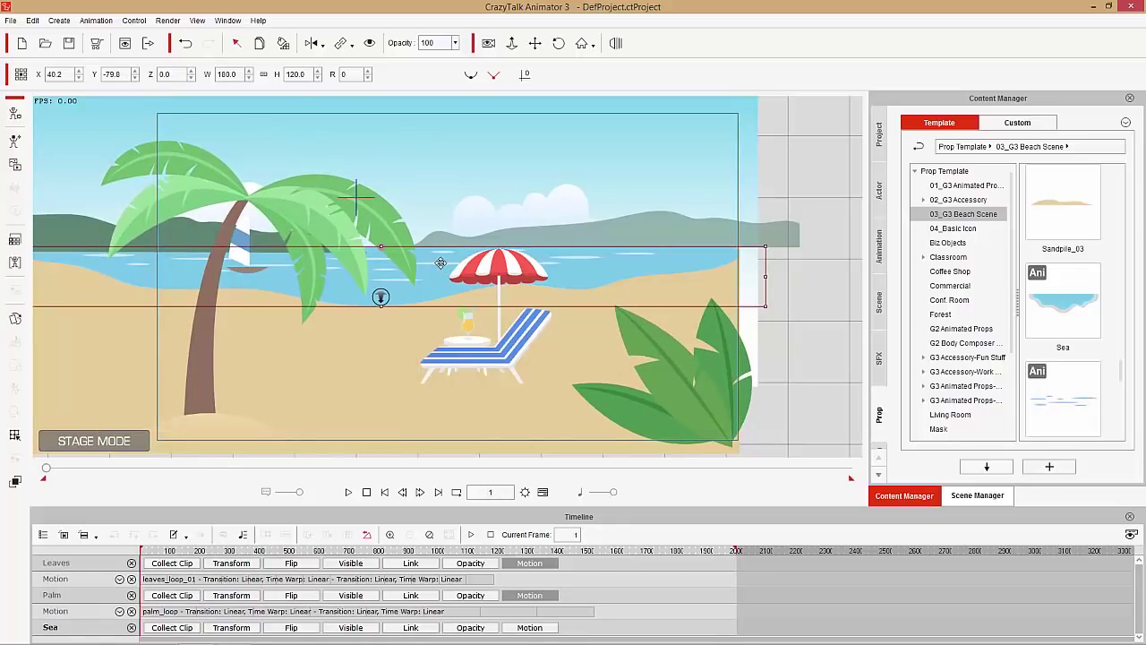
Step: Remove the Leaves, Palm and Sea tracks from the timeline and make it list only the currently selected object
click(132, 564)
click(132, 564)
click(132, 564)
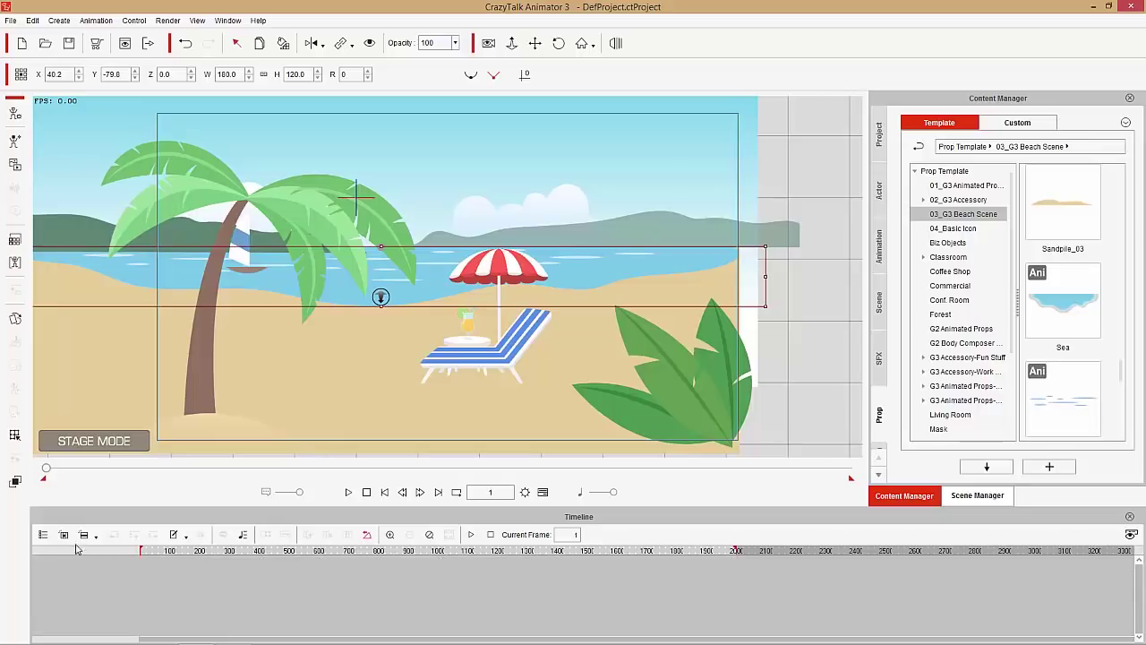
click(63, 535)
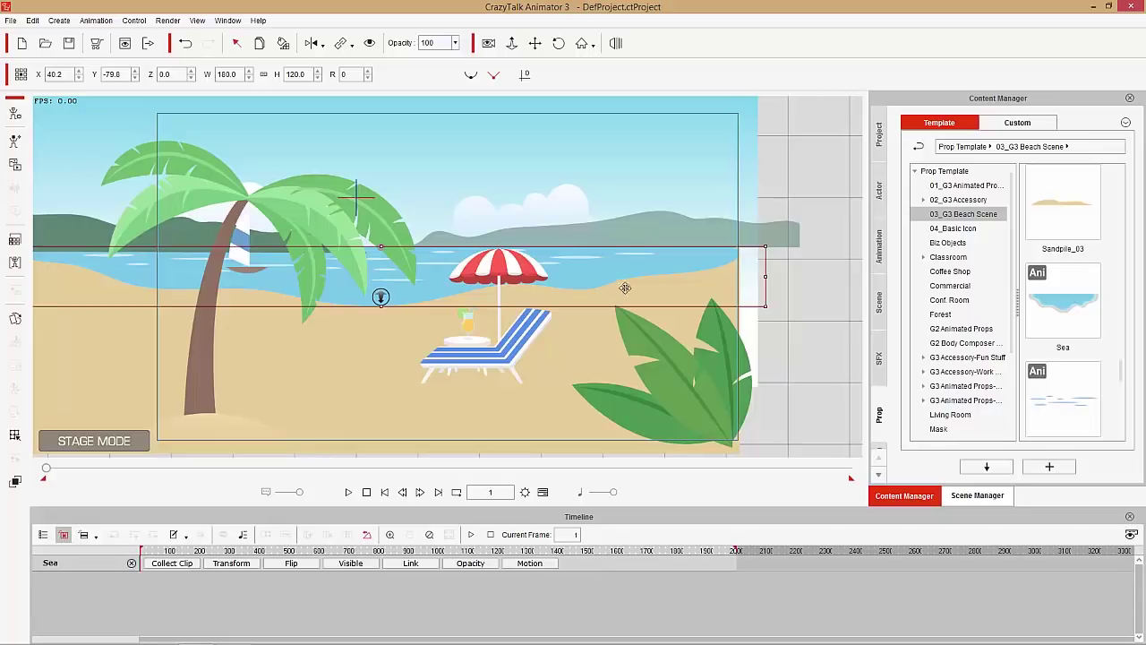
Step: Select the Sea Reflection prop and show its motion track in the timeline
click(419, 365)
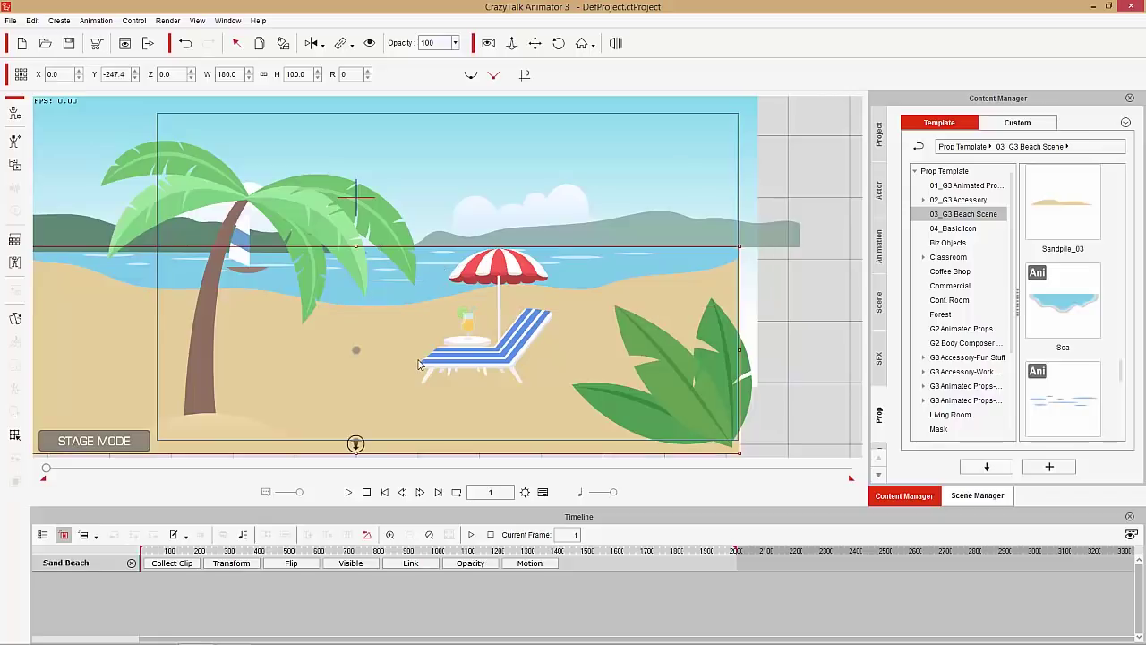
click(438, 276)
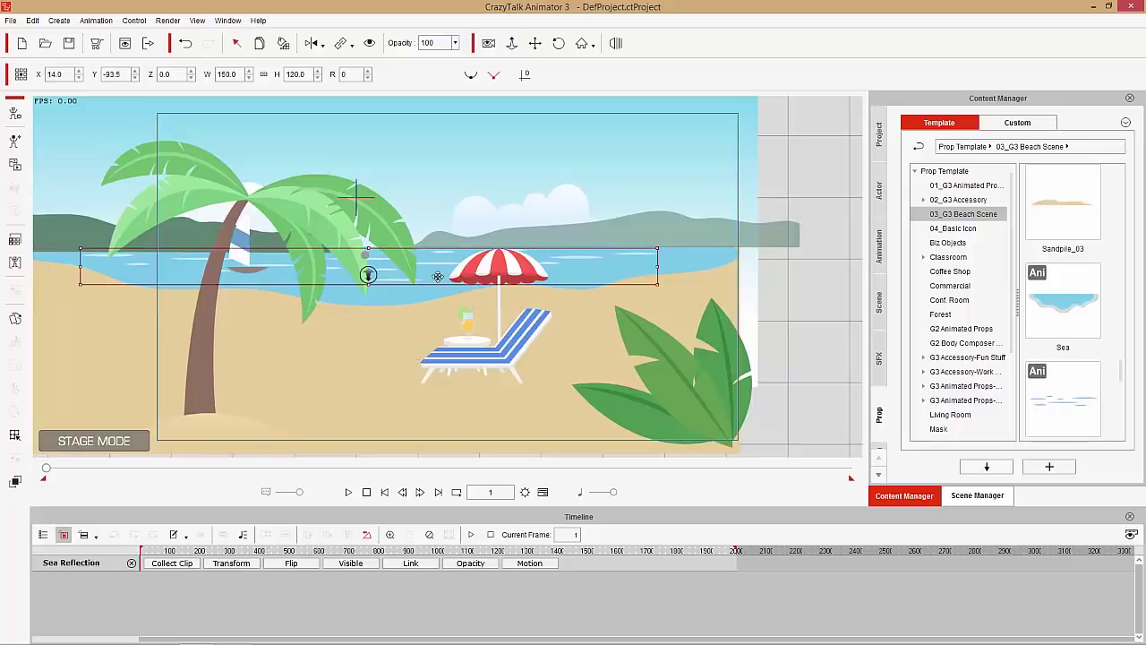
click(530, 563)
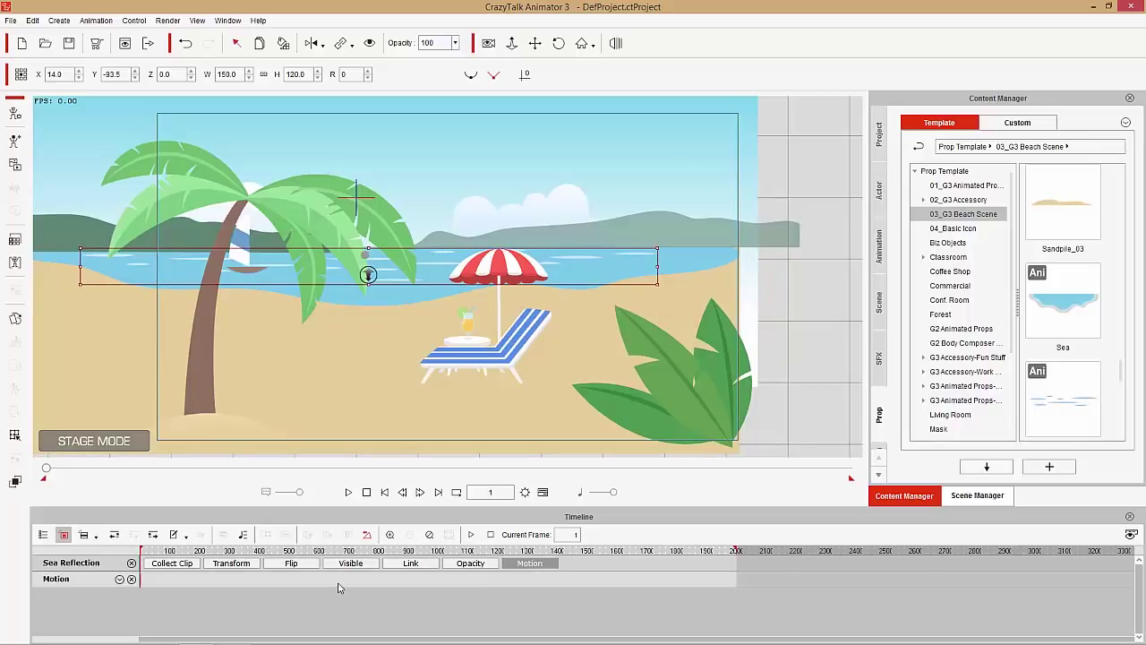
Step: Apply the sea reflection_loop action from frame 1 and extend its clip to loop until about frame 1180
right_click(430, 268)
mouse_move(477, 279)
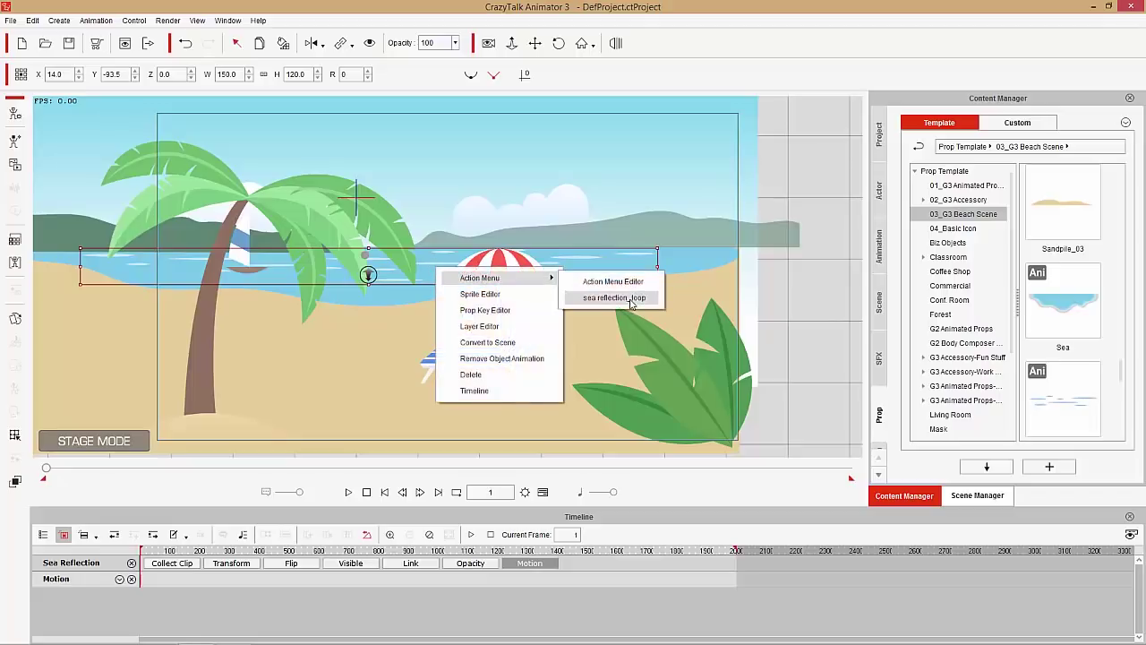
click(614, 298)
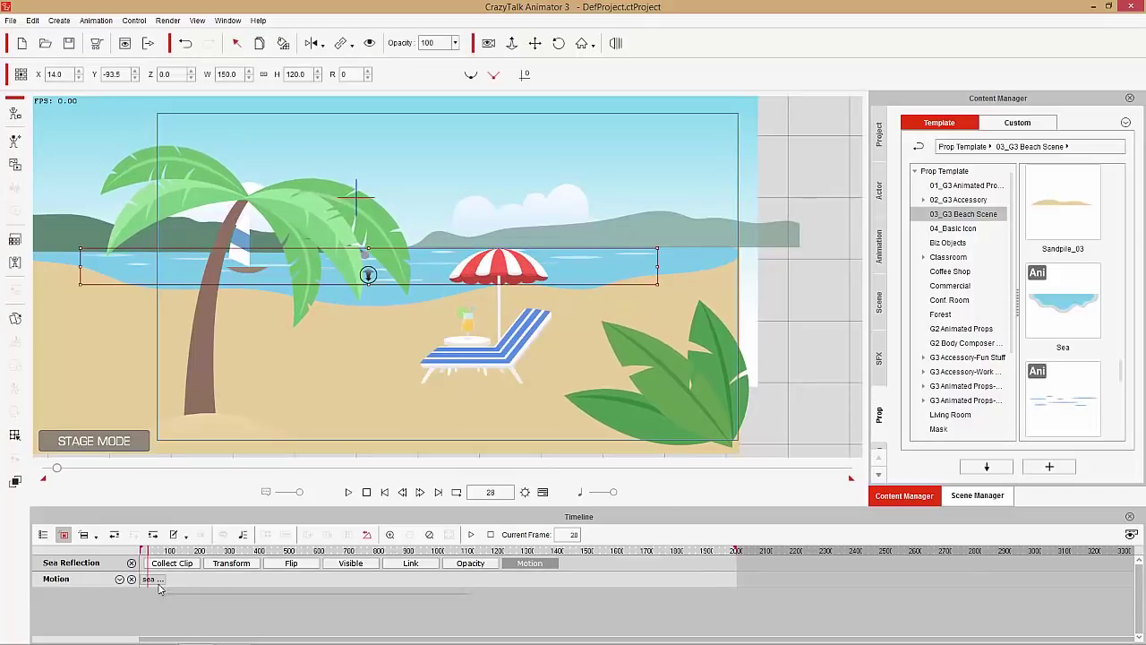
drag(161, 582, 409, 577)
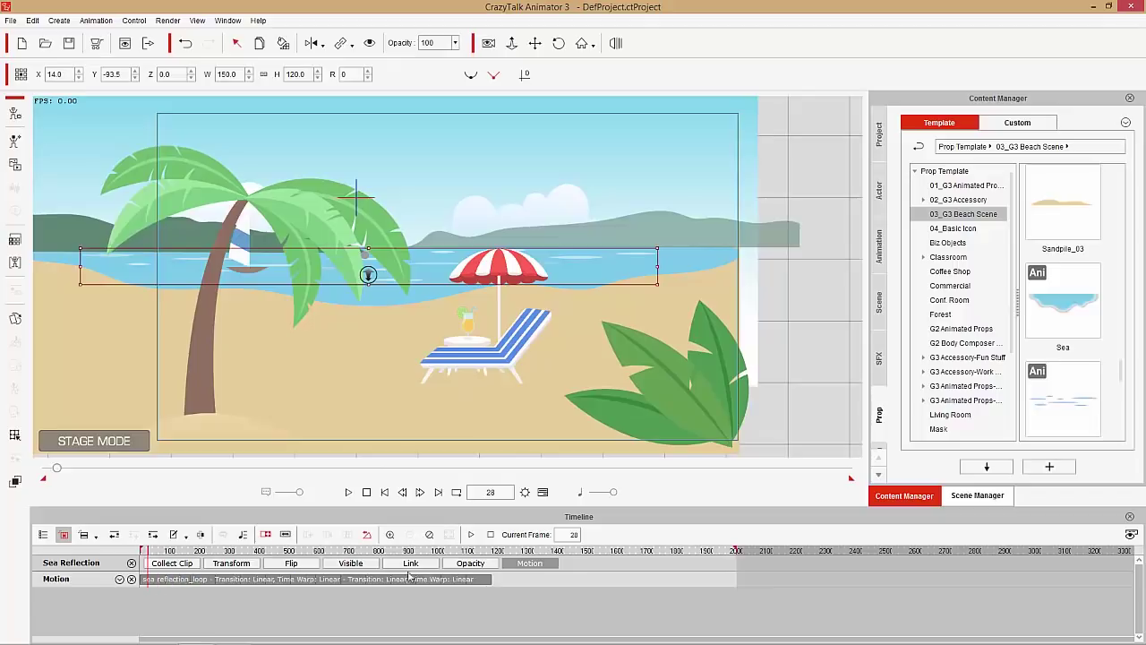
Step: Apply the sea_loop action to the Sea at frame 431 and show its motion track in the timeline
click(269, 550)
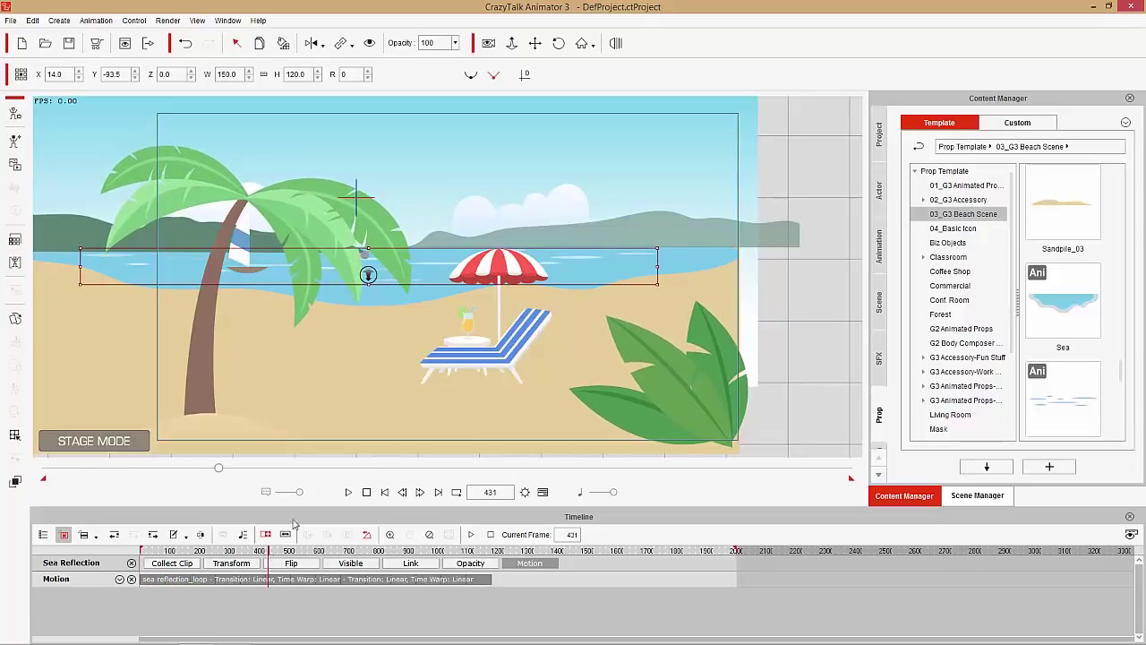
click(394, 300)
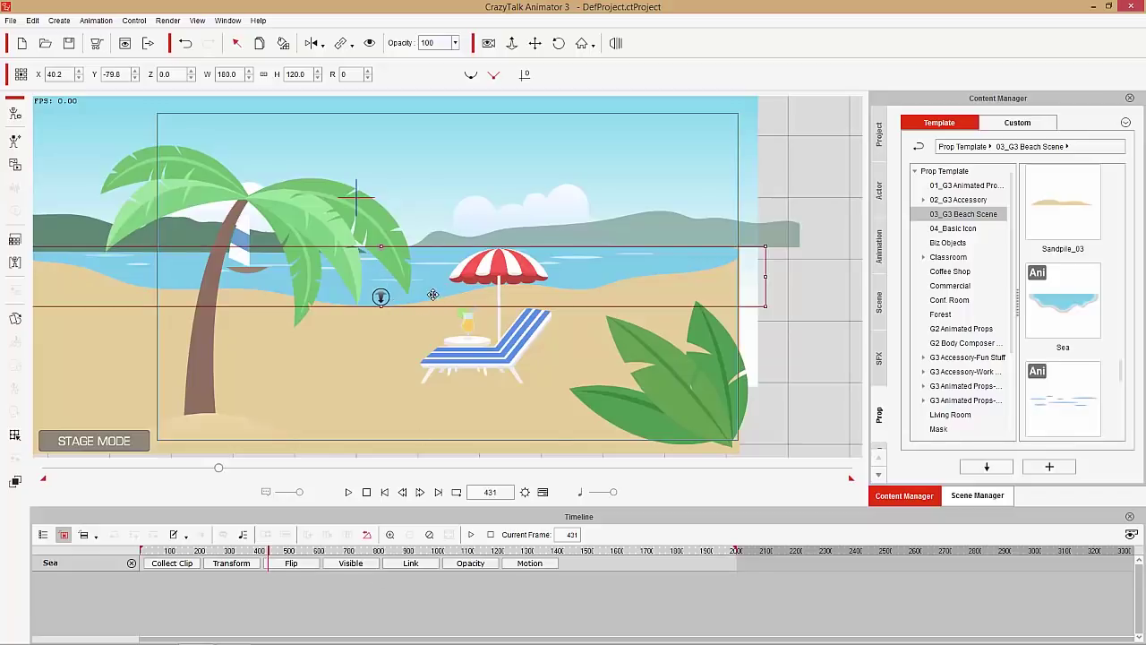
right_click(432, 295)
mouse_move(465, 310)
click(612, 328)
key(space)
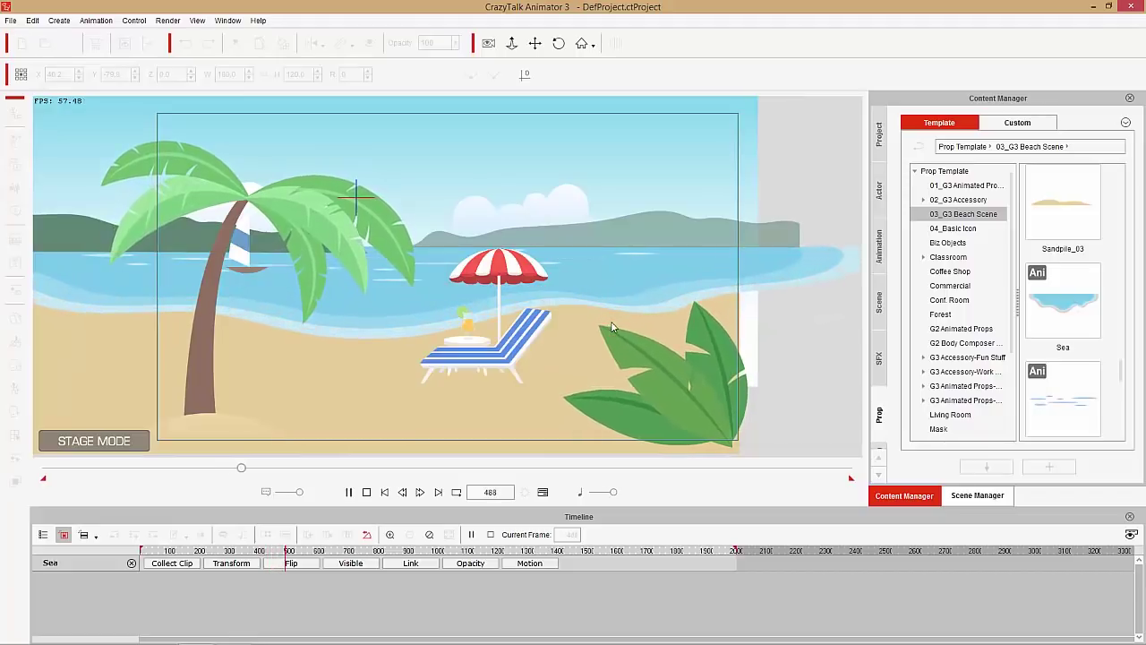
click(527, 563)
key(space)
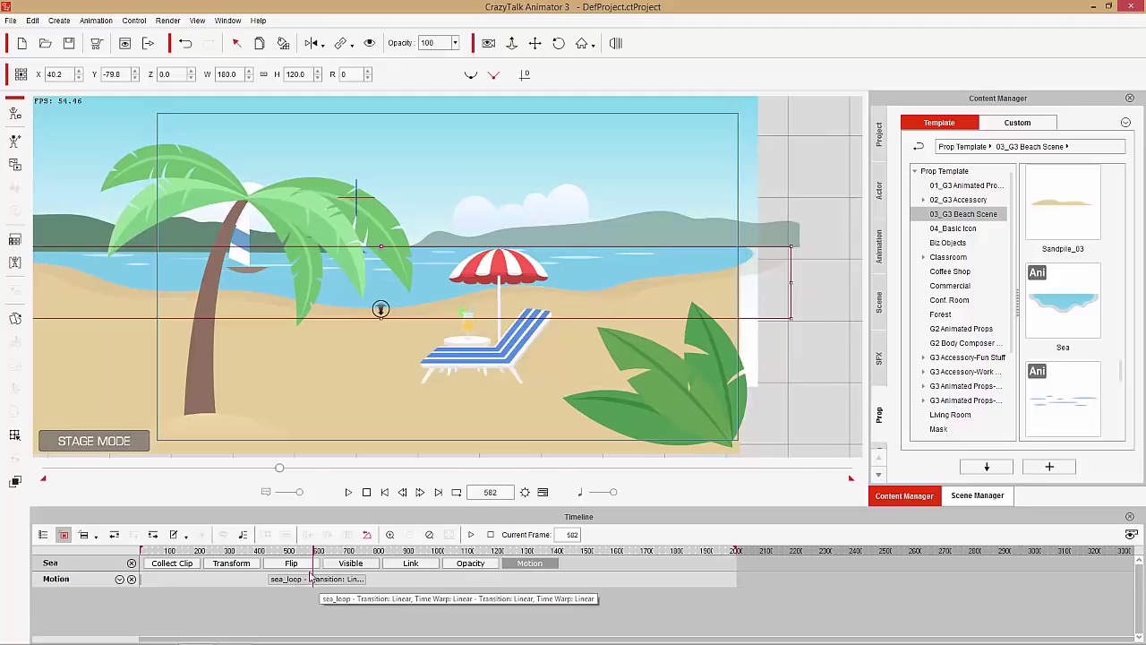
Step: Move the sea_loop clip to the start of the timeline, loop it until about frame 1630, and preview the motion
drag(307, 579, 170, 588)
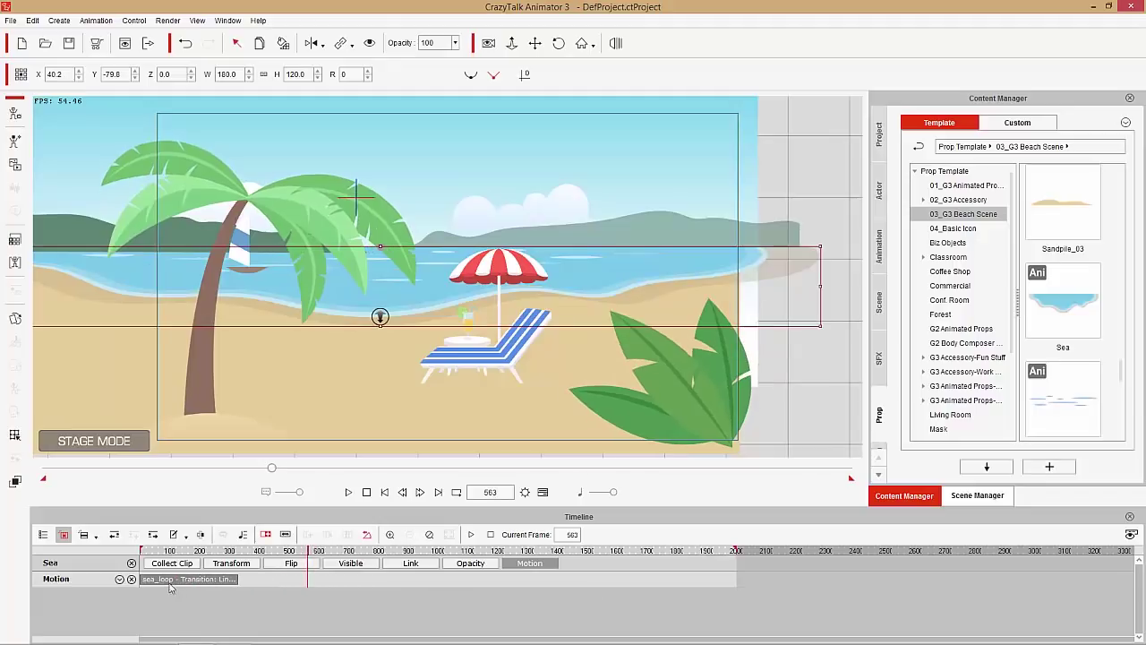
click(168, 584)
drag(238, 581, 532, 587)
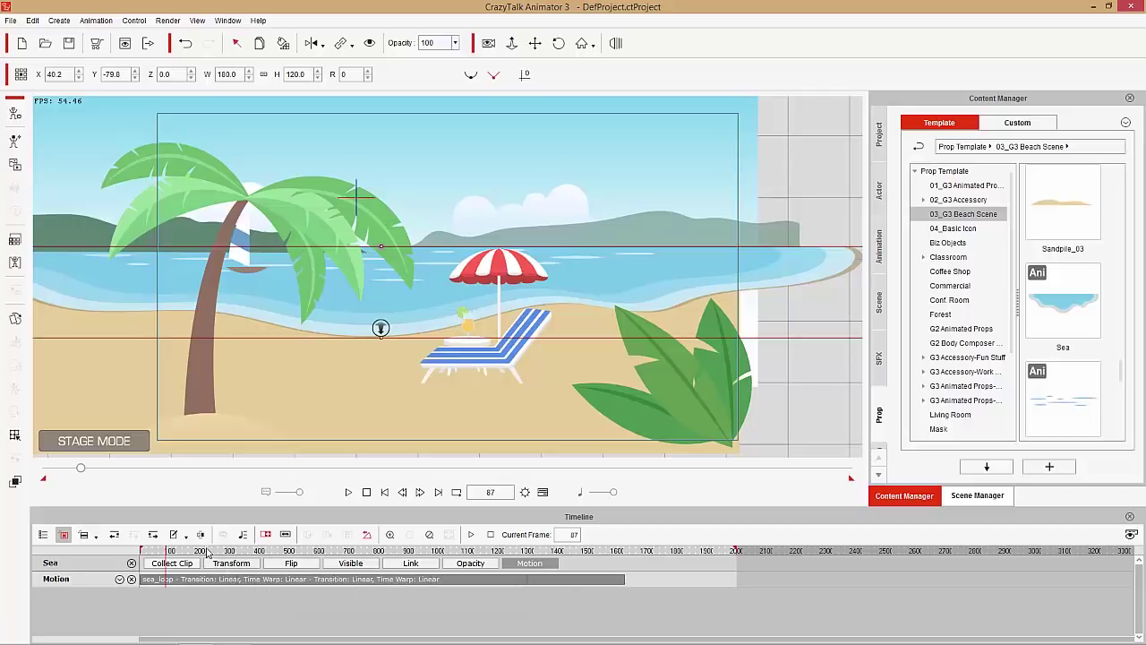
key(space)
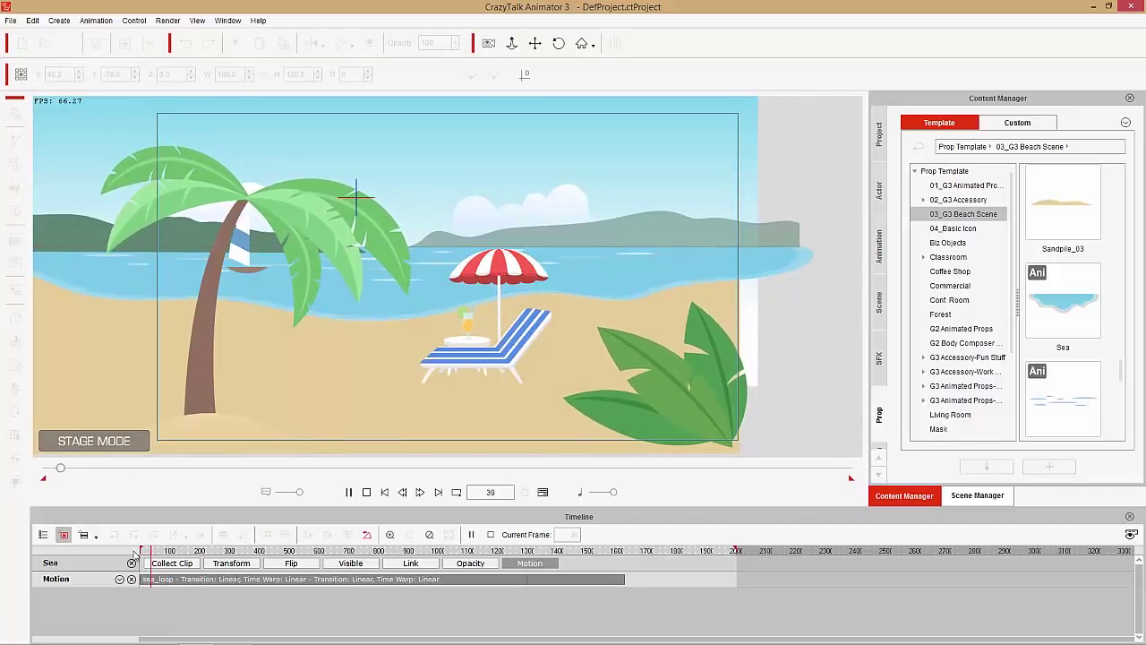
key(space)
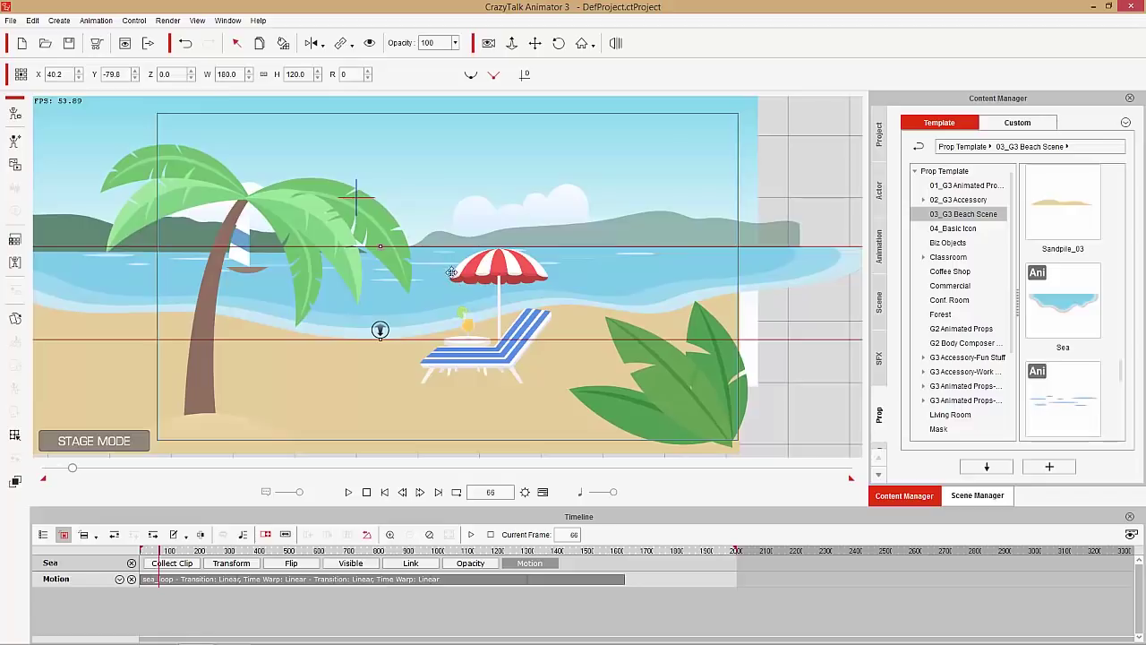
Step: Apply the cloud_04_loop action to Cloud_04 at frame 66 and show its motion track in the timeline
click(484, 217)
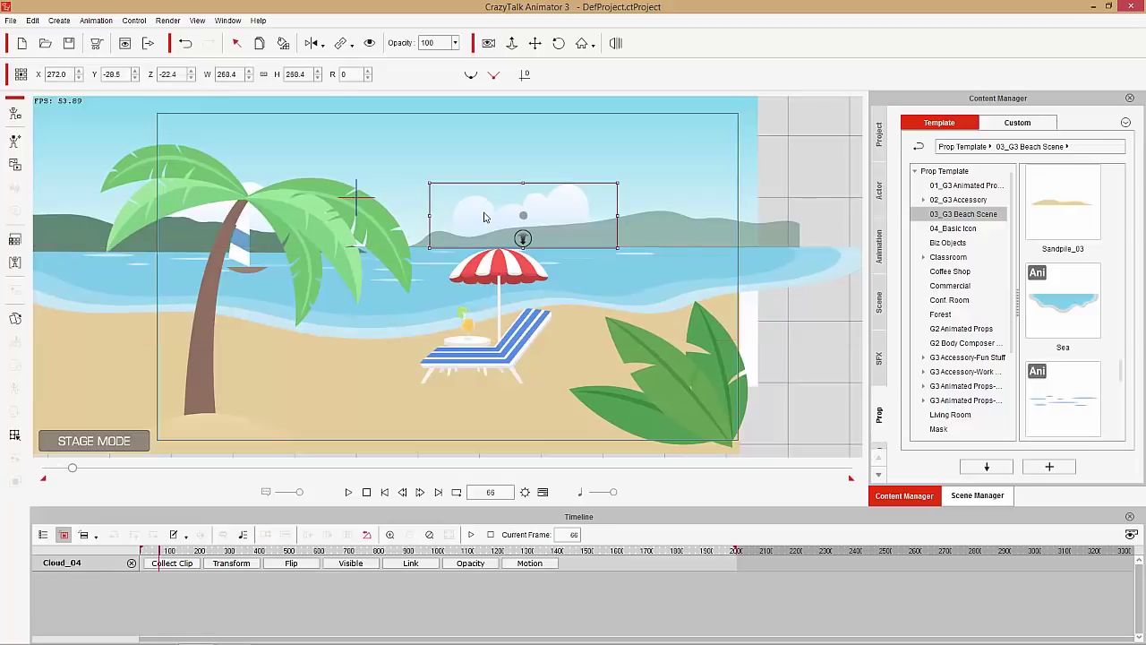
right_click(481, 221)
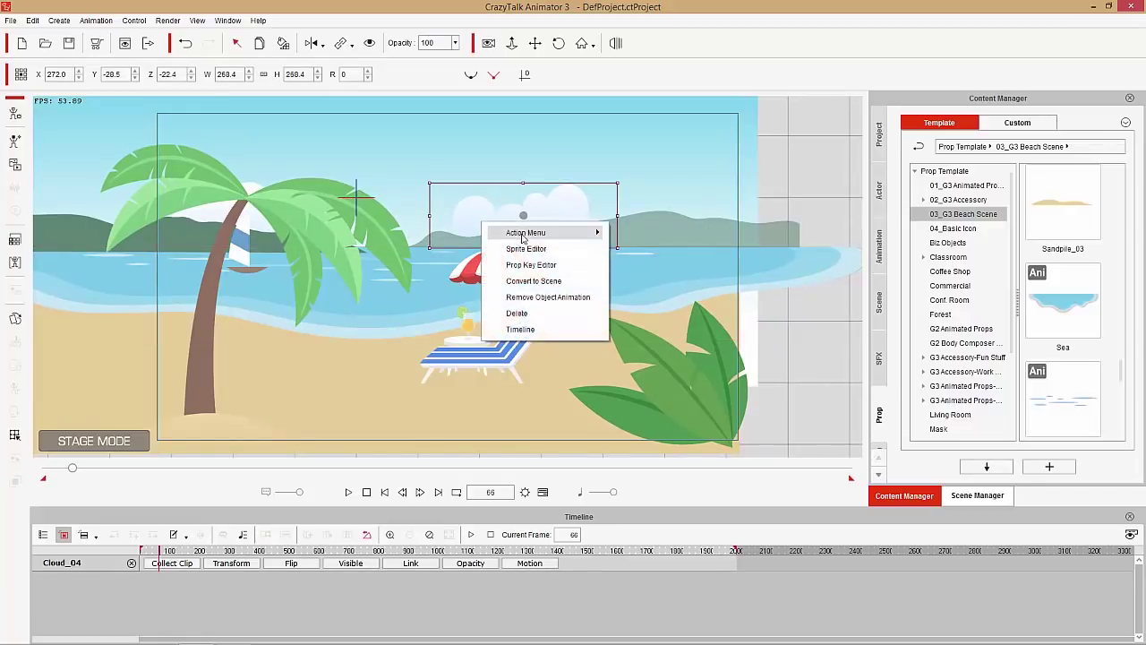
mouse_move(524, 235)
click(653, 253)
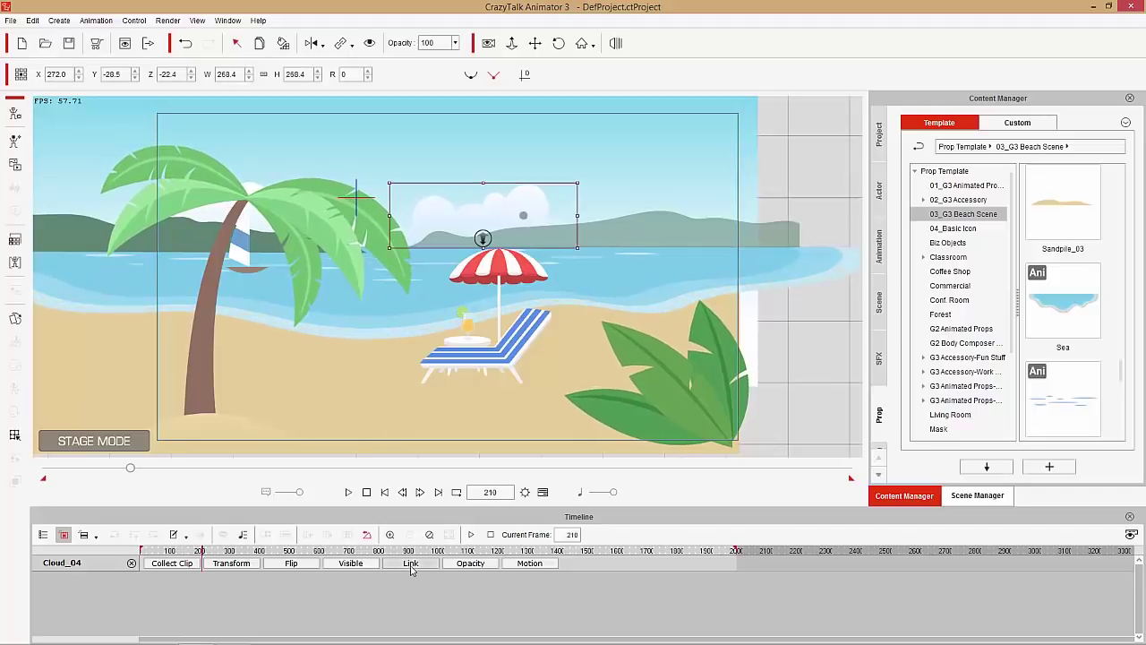
click(528, 565)
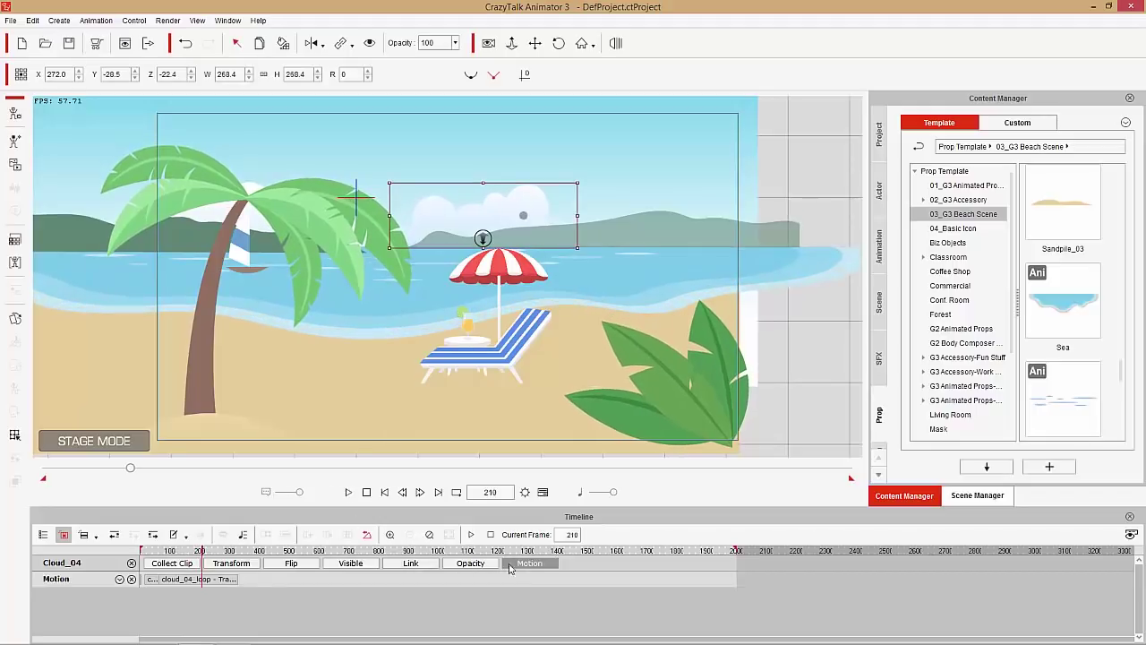
Step: Delete all the cloud_04_loop clips from Cloud_04's motion track
click(201, 581)
key(Delete)
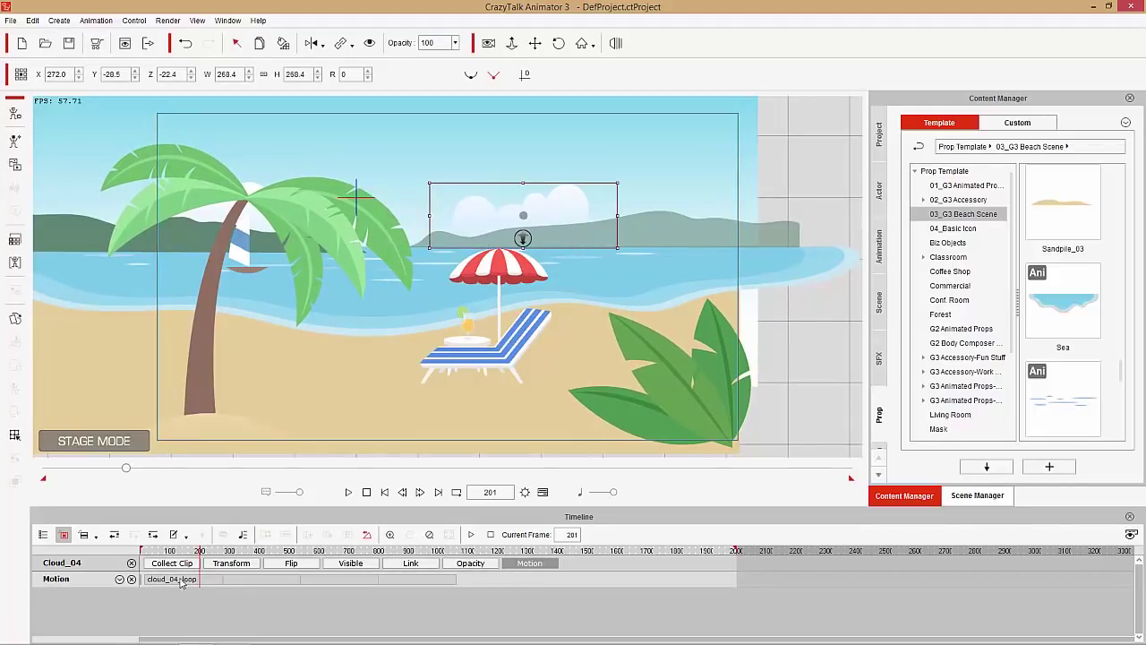
click(186, 581)
key(Delete)
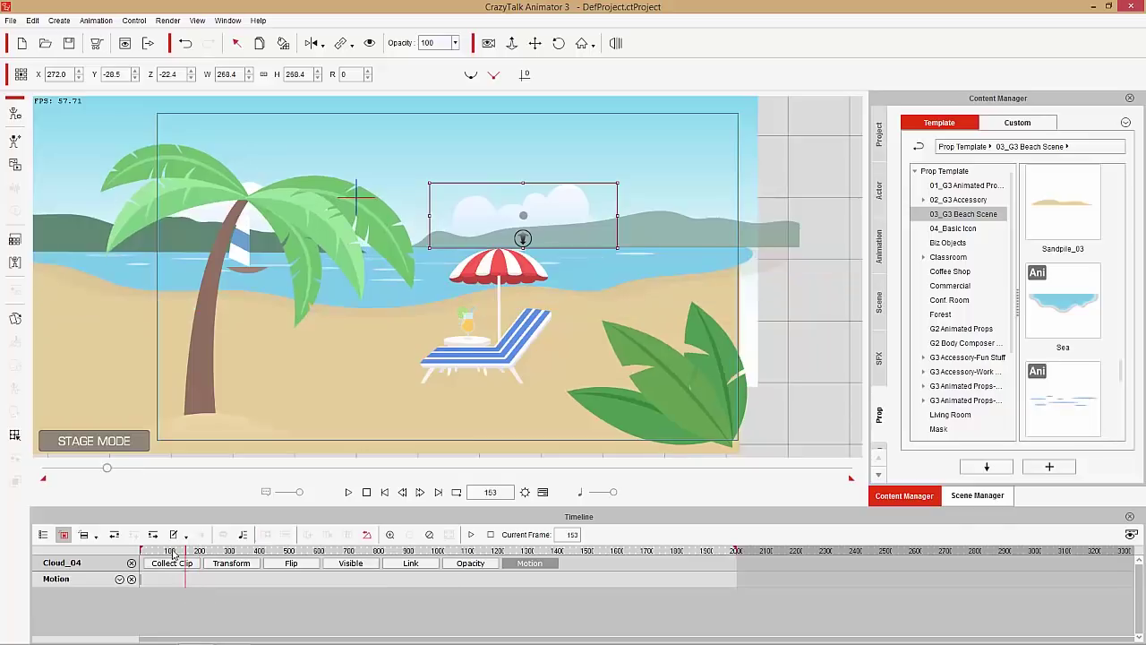
Step: Return the playhead to frame 1 and reapply the cloud_04_loop action to Cloud_04 from there
drag(174, 554, 112, 550)
right_click(479, 213)
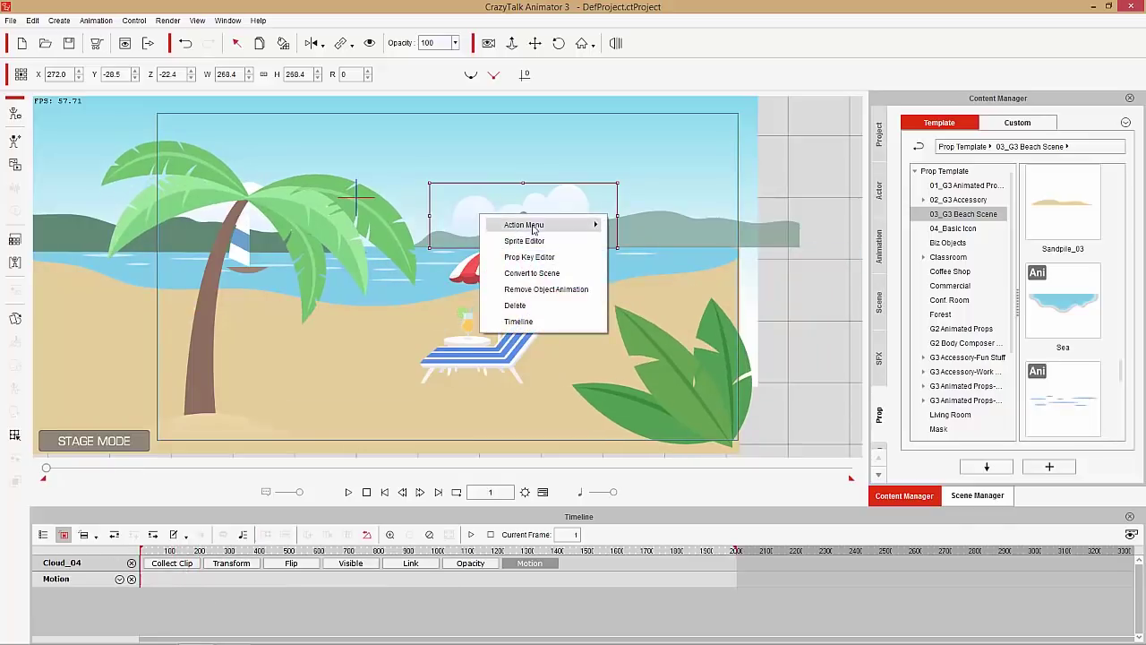
mouse_move(555, 226)
click(626, 228)
key(space)
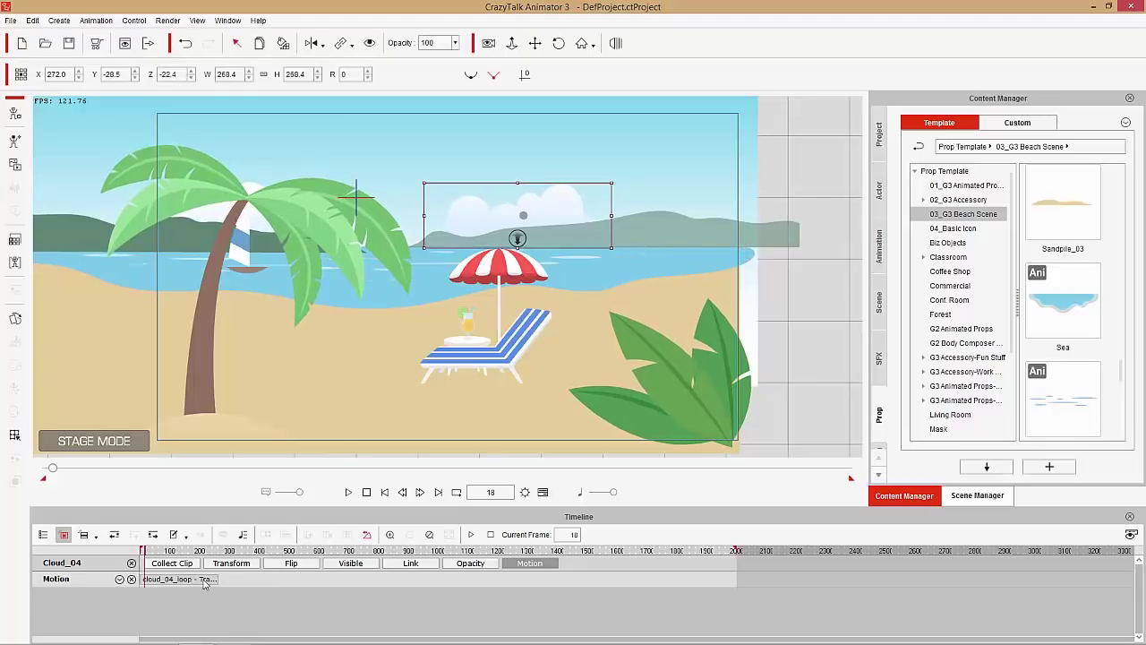
Step: Switch clip resizing from looping to speed, stretch the cloud_04_loop clip to about frame 710, and preview the cloud's motion
click(190, 580)
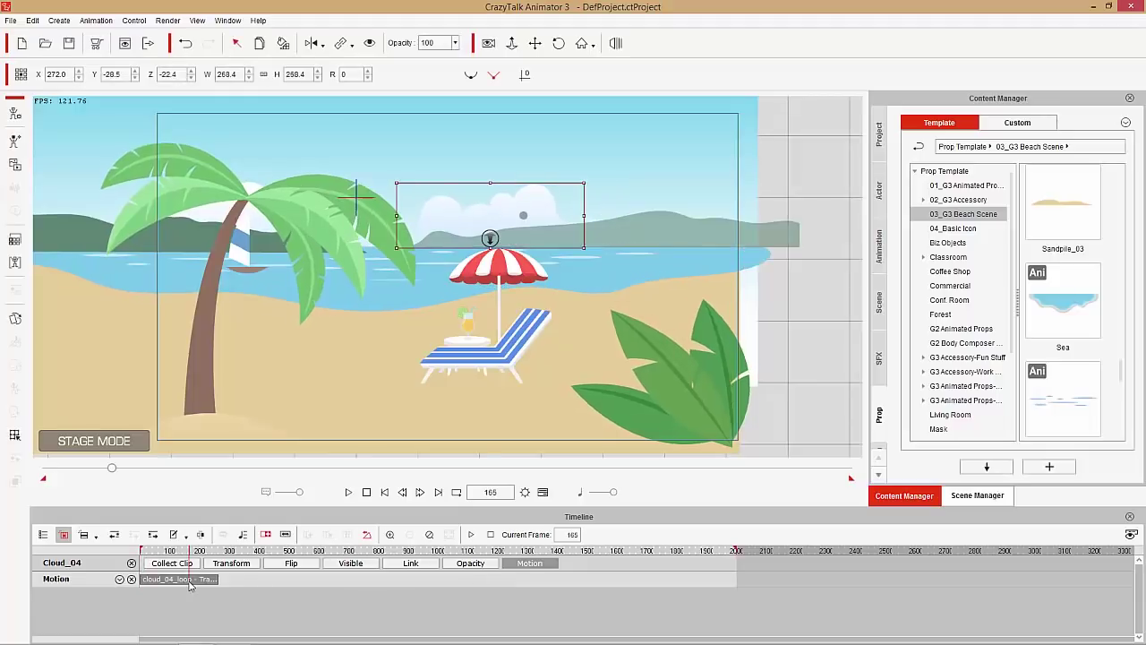
click(285, 535)
drag(226, 581, 349, 583)
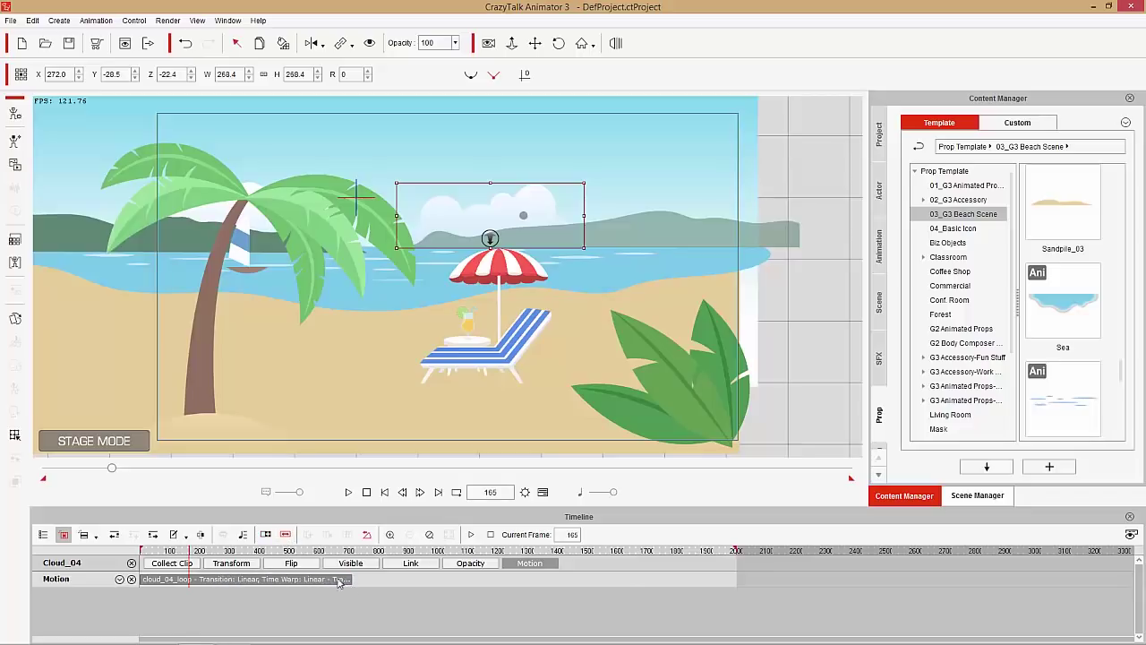
drag(189, 551, 132, 554)
key(space)
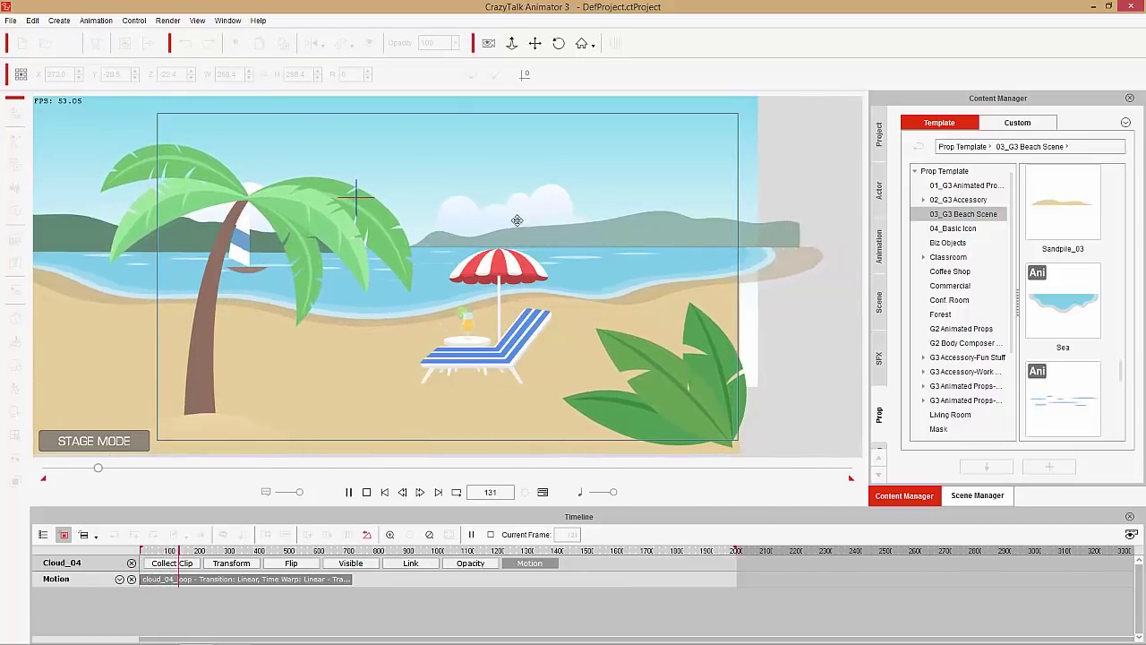
key(space)
Step: Move the playhead to frame 367 and lengthen the cloud_04_loop clip to about frame 950
click(248, 551)
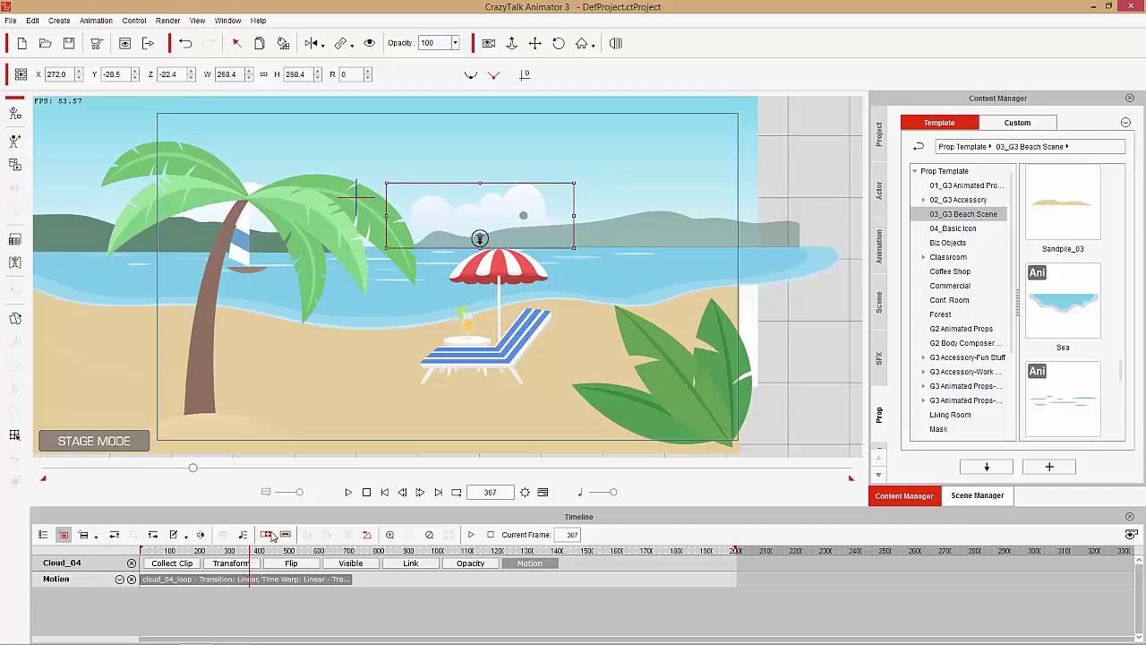
click(349, 580)
drag(420, 580, 440, 584)
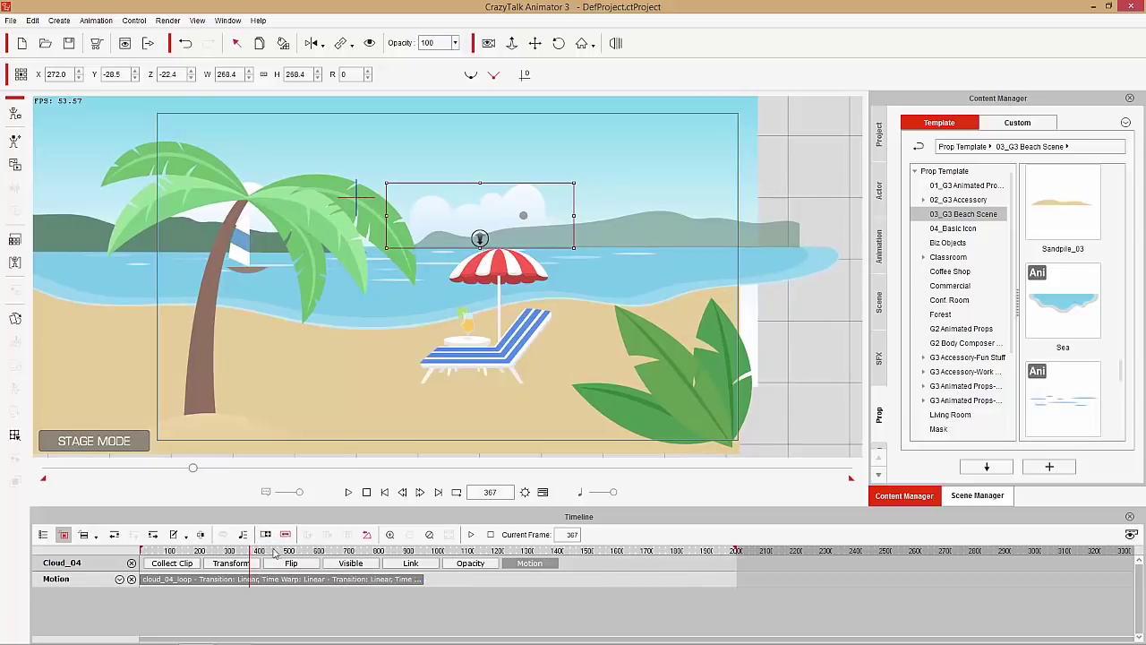
Step: Apply the cloud loop action to Cloud_01 and move its clip to the start of its motion track
click(261, 221)
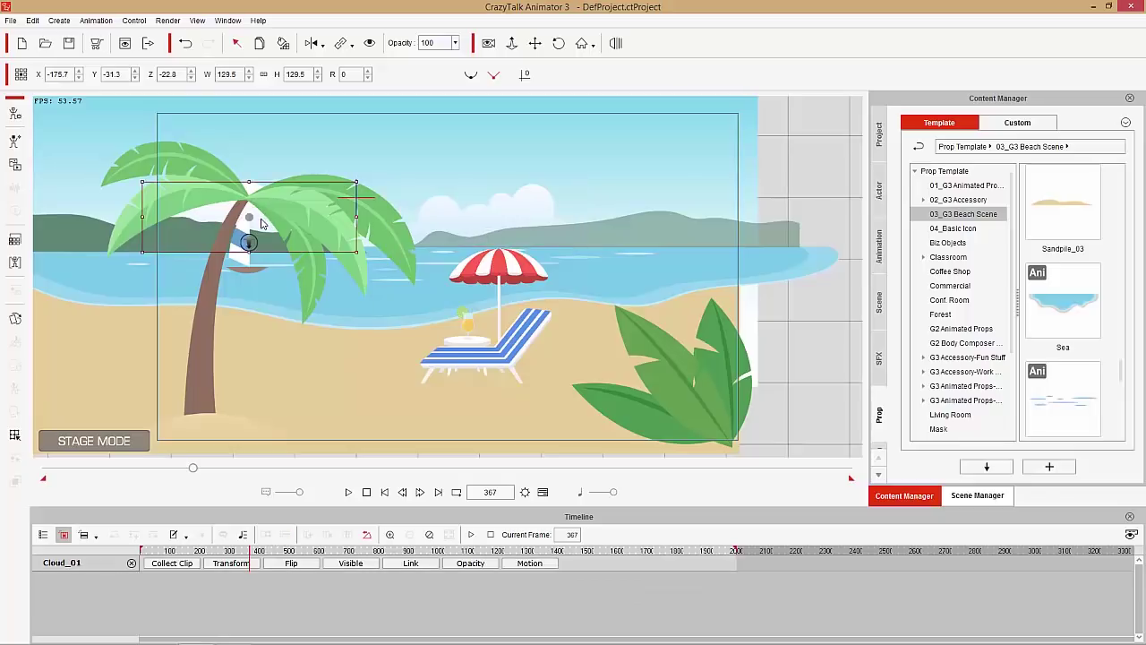
right_click(262, 222)
mouse_move(287, 227)
click(439, 231)
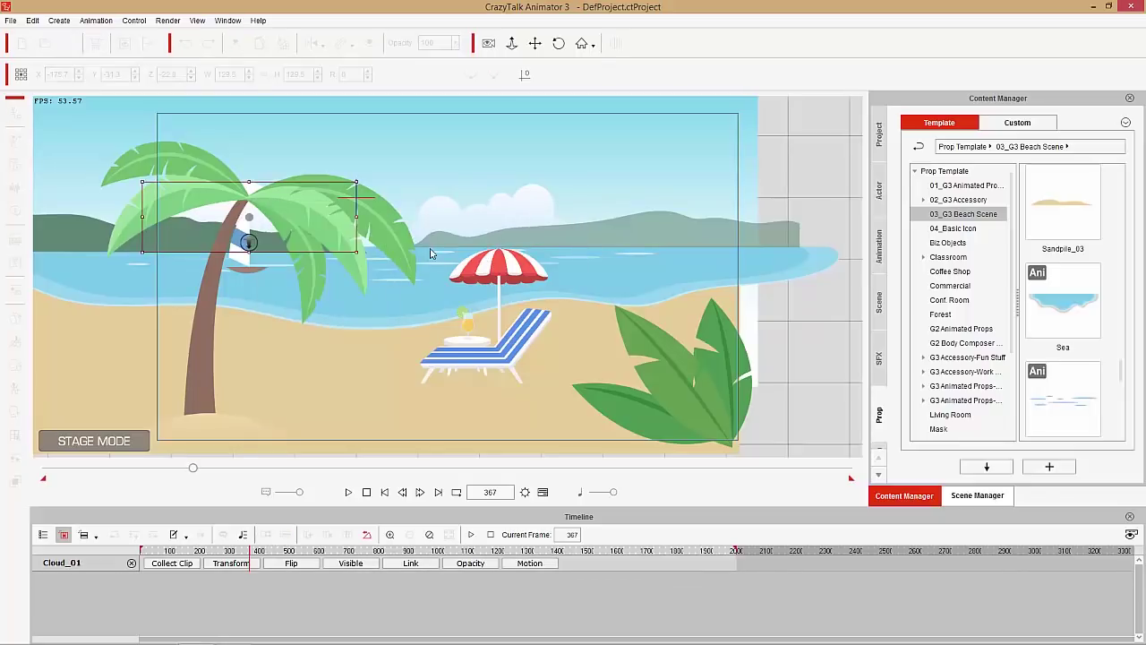
click(530, 563)
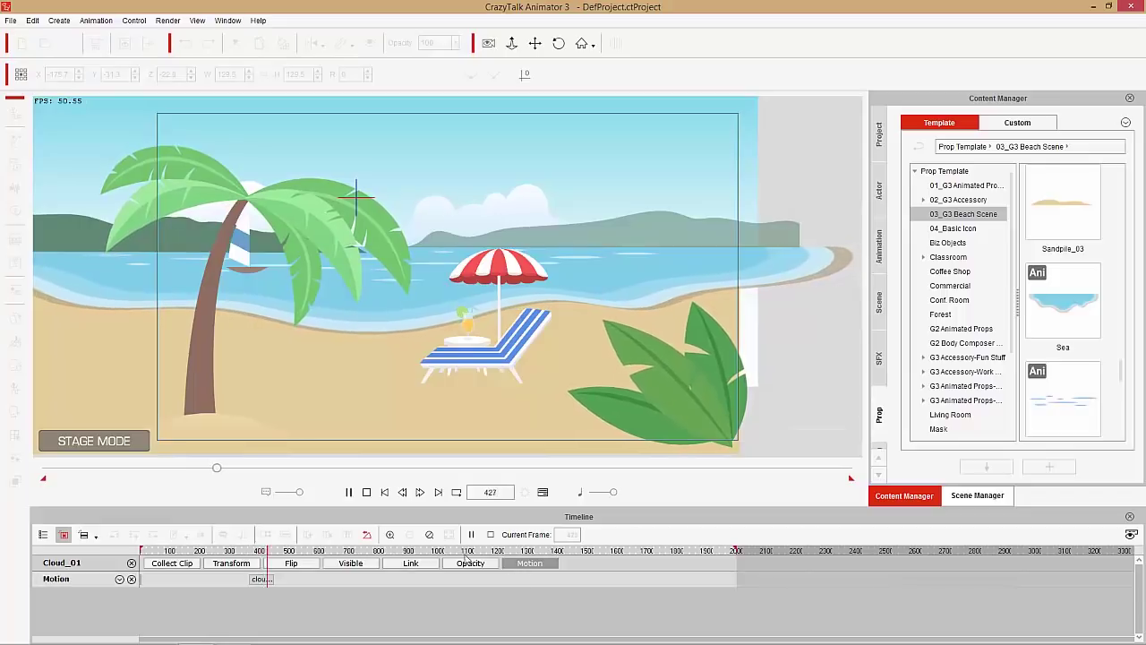
drag(277, 588, 169, 588)
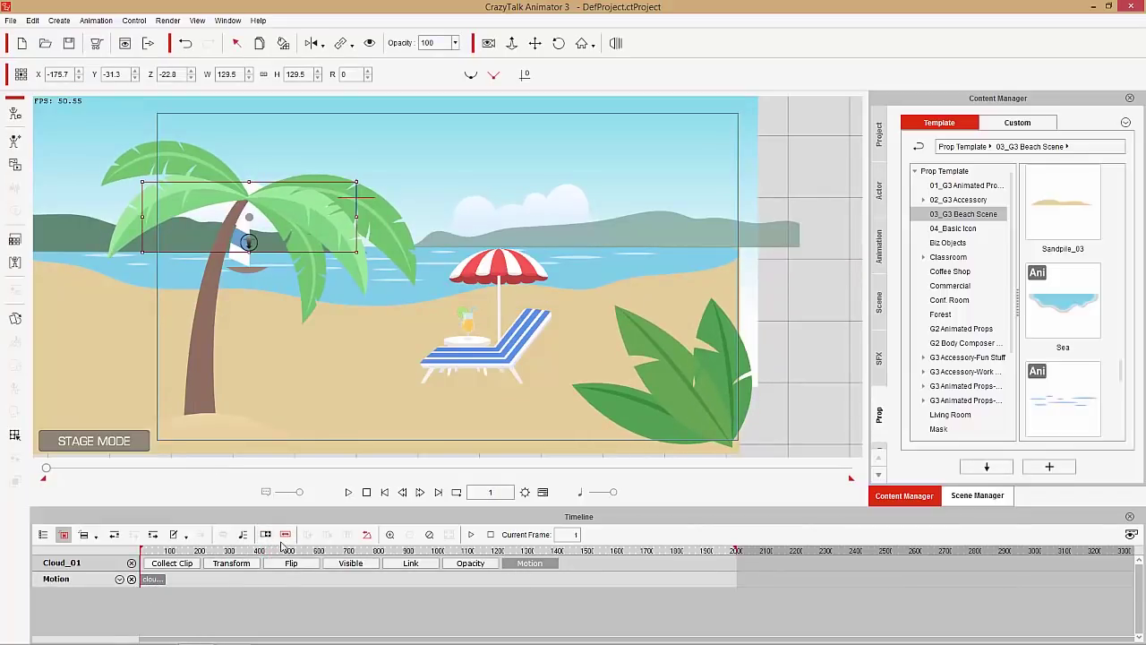
Step: Stretch the cloud_01_loop clip on Cloud_01 to about frame 1090 and return the playhead to frame 1
drag(164, 579, 191, 579)
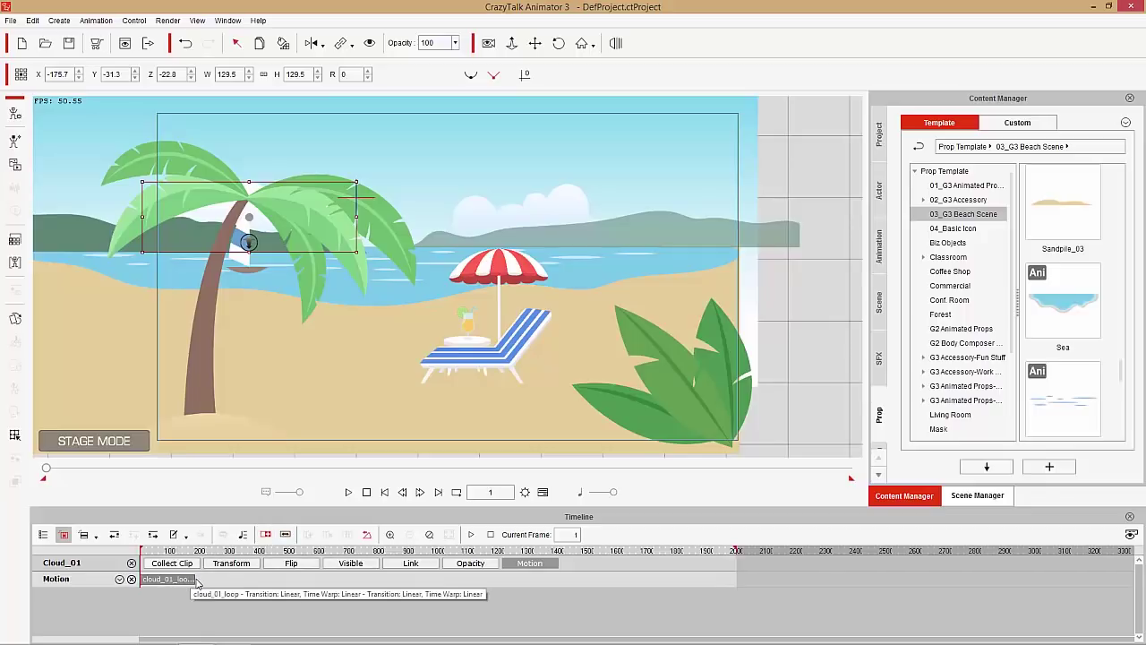
drag(197, 583, 425, 583)
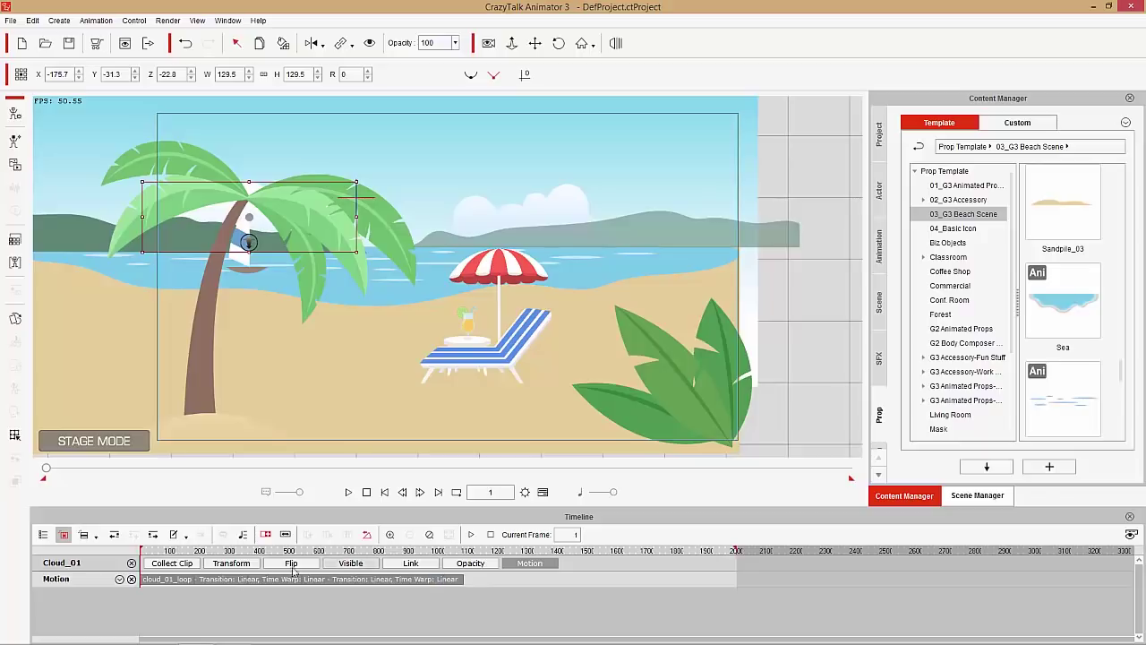
drag(211, 552, 80, 565)
Step: Move the Sailboat slightly away from the palm trunk and apply its sailboat_loop action
click(245, 264)
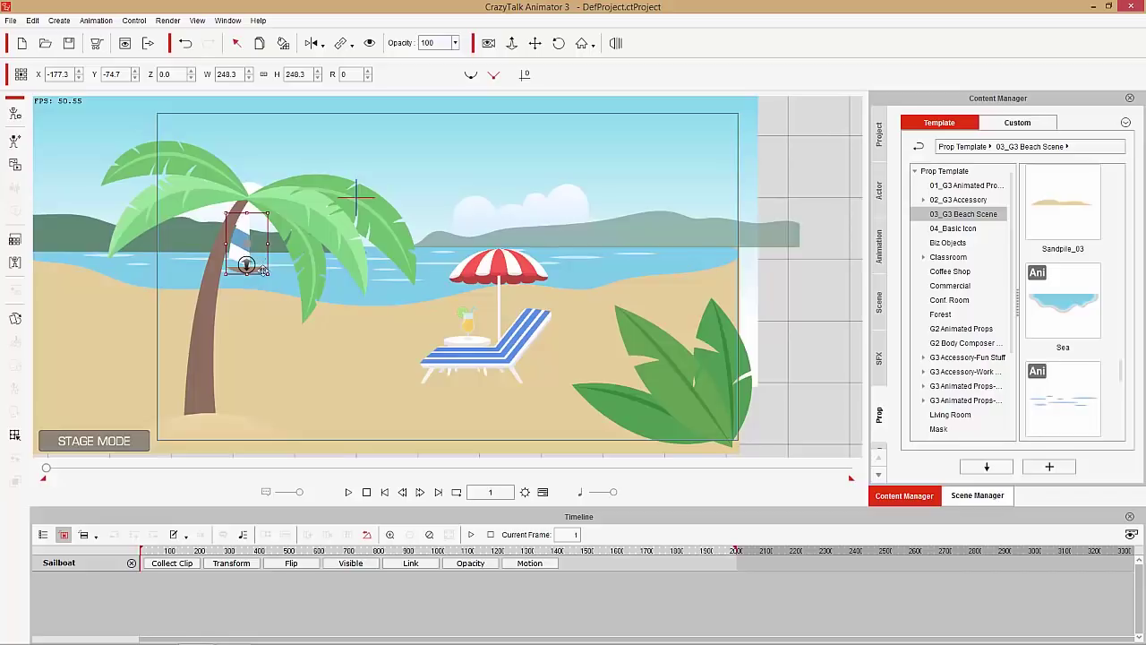
scroll(309, 314, up, 5)
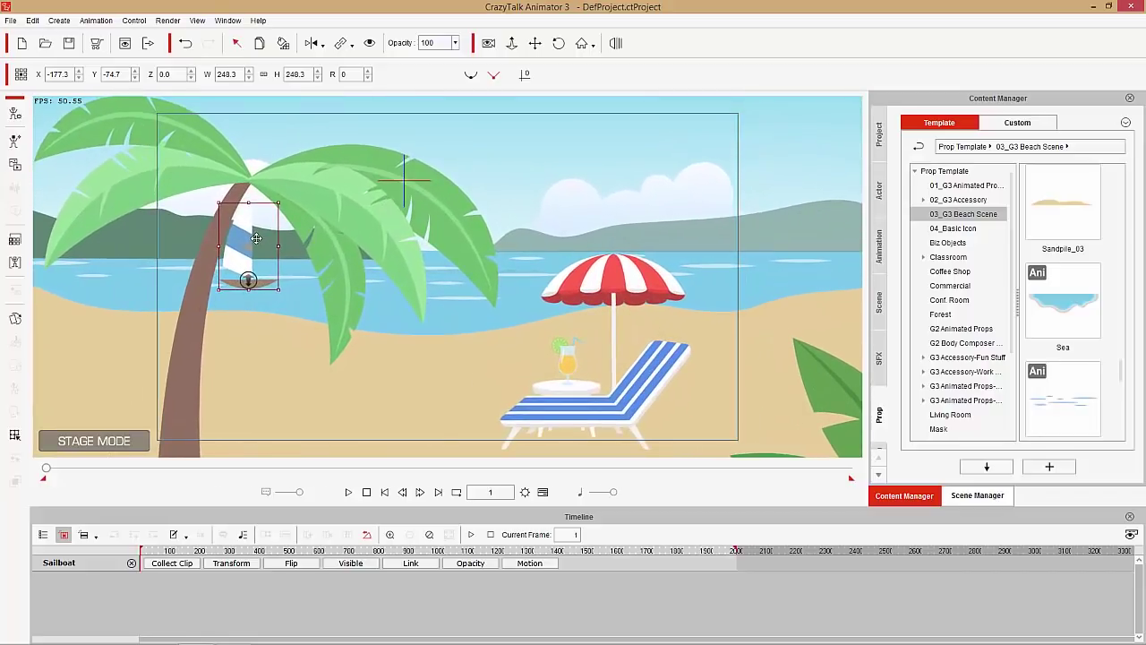
drag(247, 240, 279, 244)
right_click(276, 248)
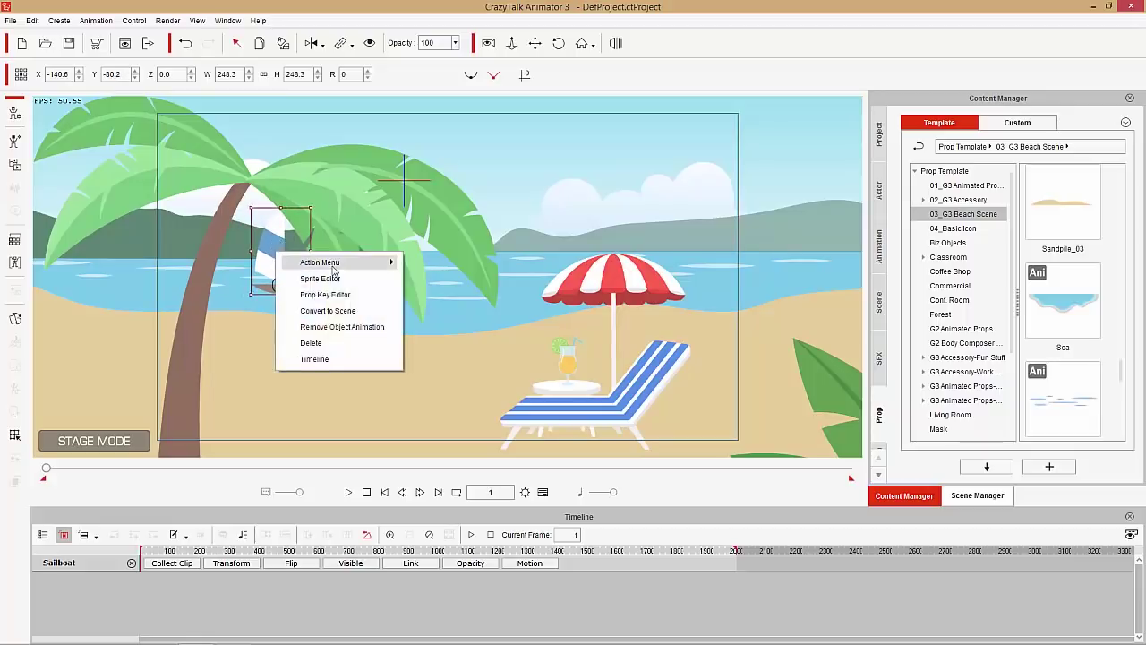
mouse_move(337, 267)
click(435, 283)
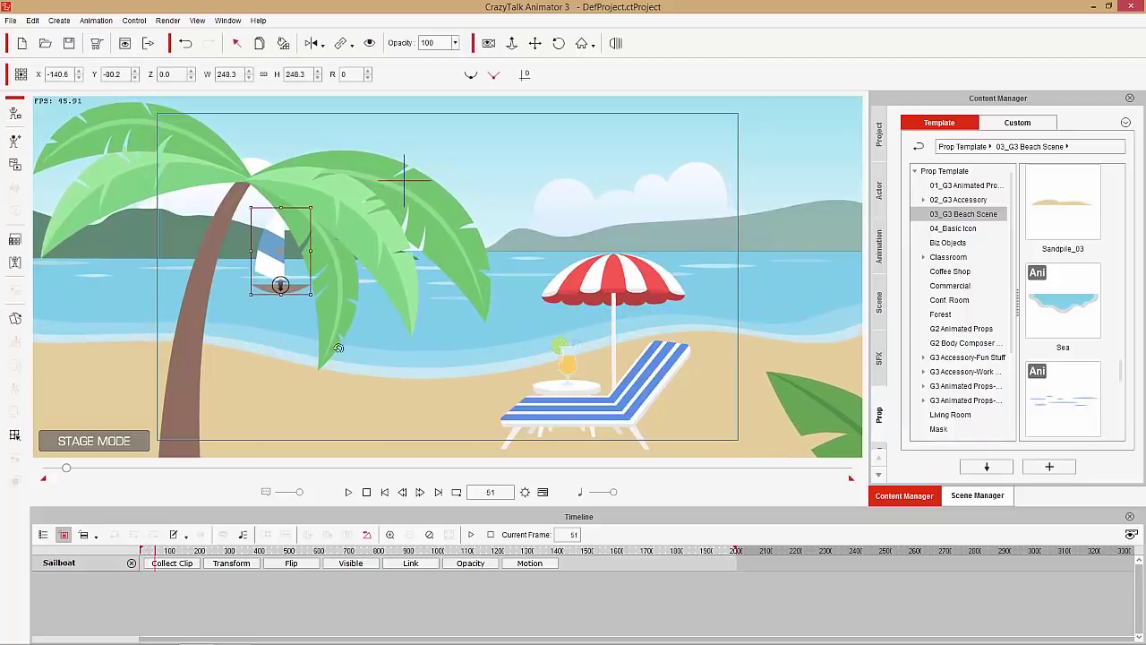
Step: Delete the Sailboat's long repeated motion clip, stretch the short sailboat_loop clip to about frame 1150, and preview the motion
click(529, 562)
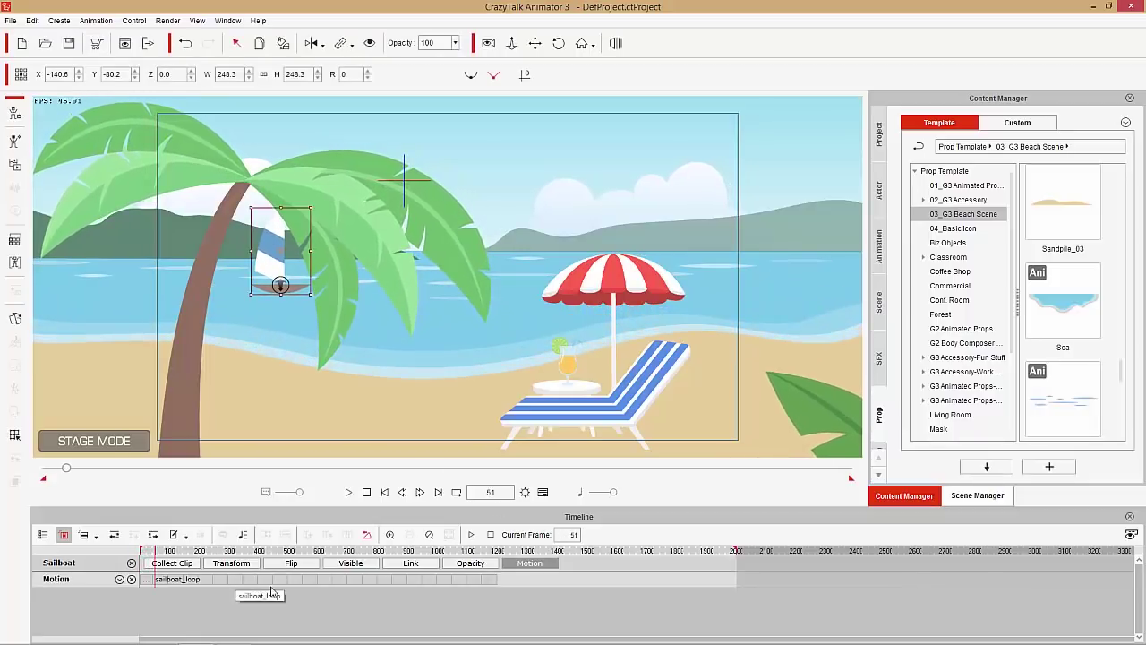
click(273, 584)
key(Delete)
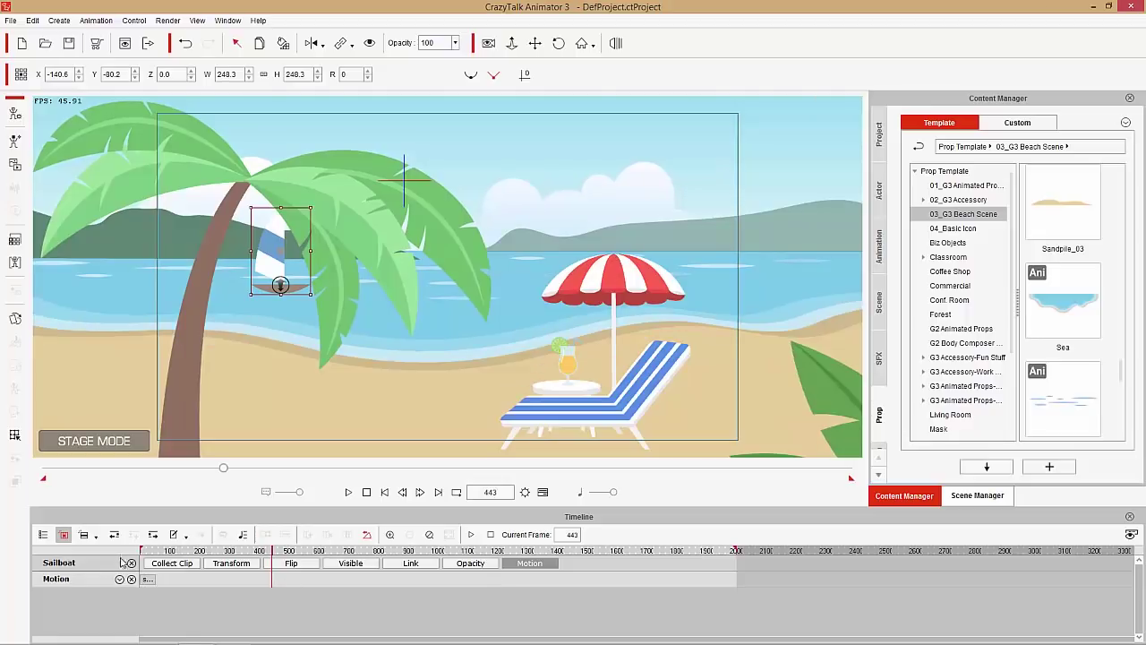
click(147, 579)
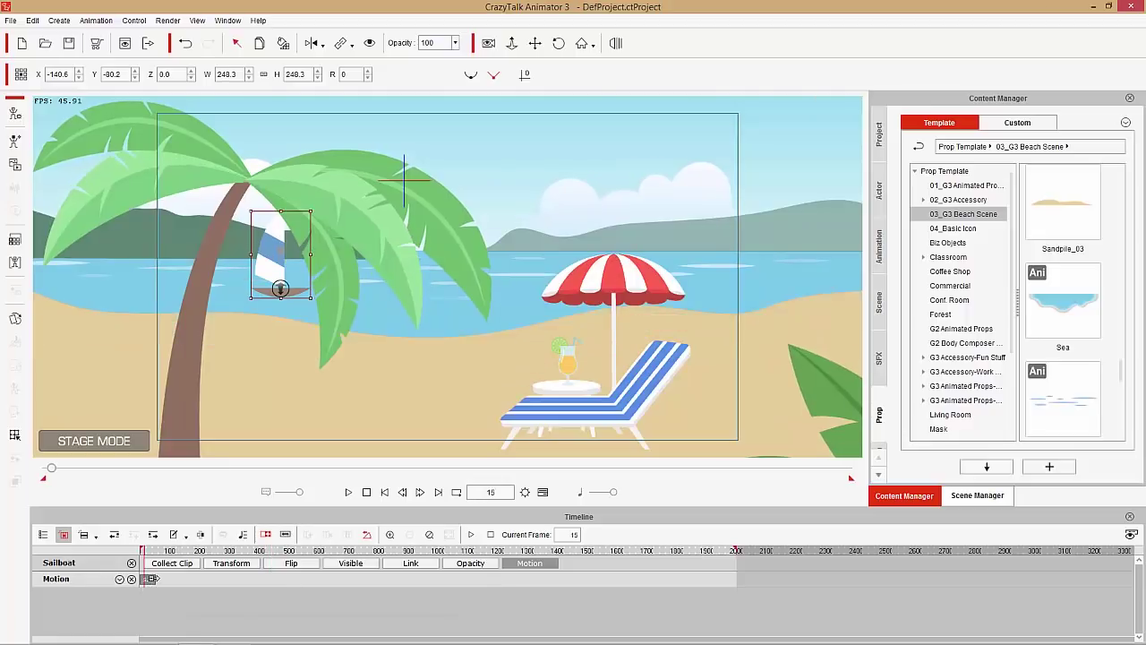
drag(153, 580, 485, 591)
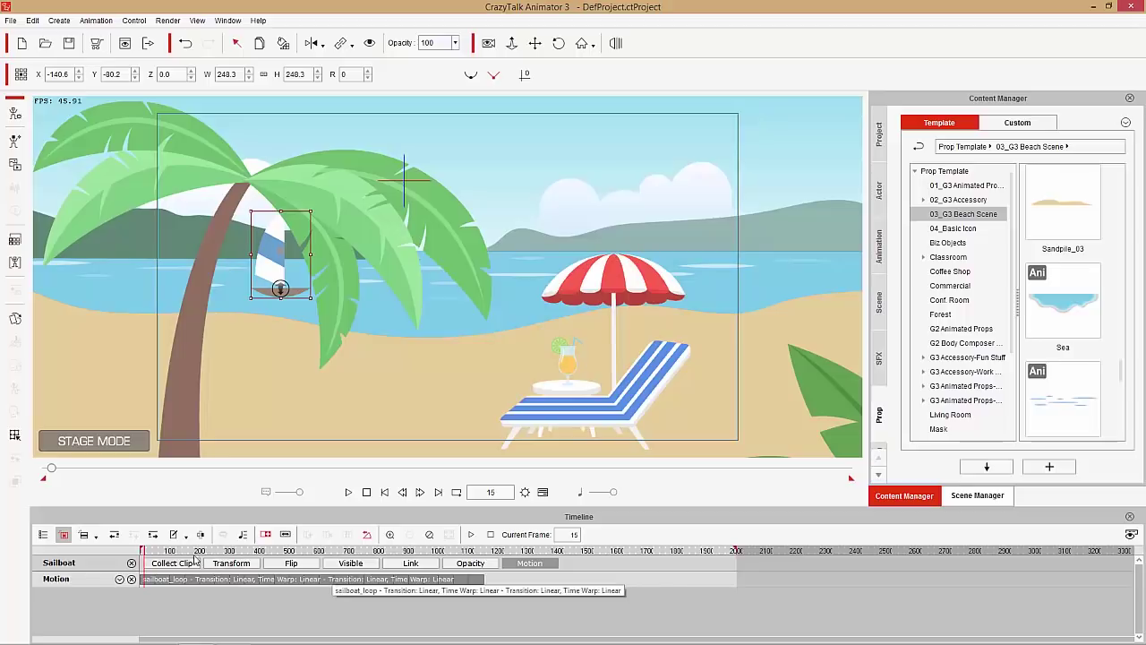
key(space)
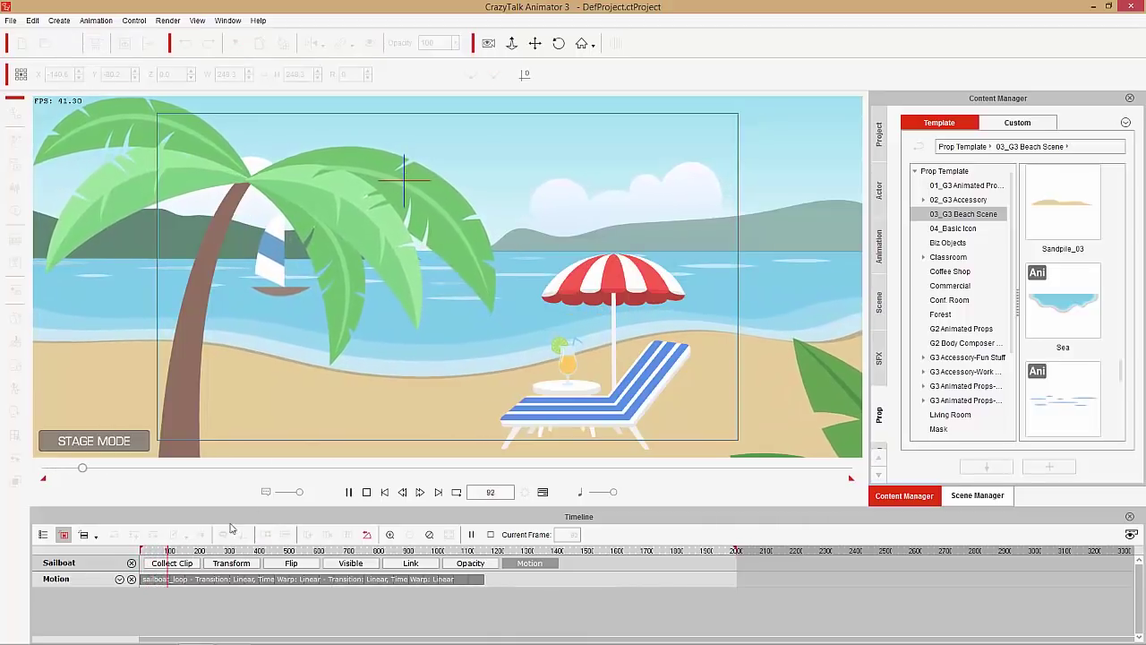
key(space)
drag(197, 551, 127, 551)
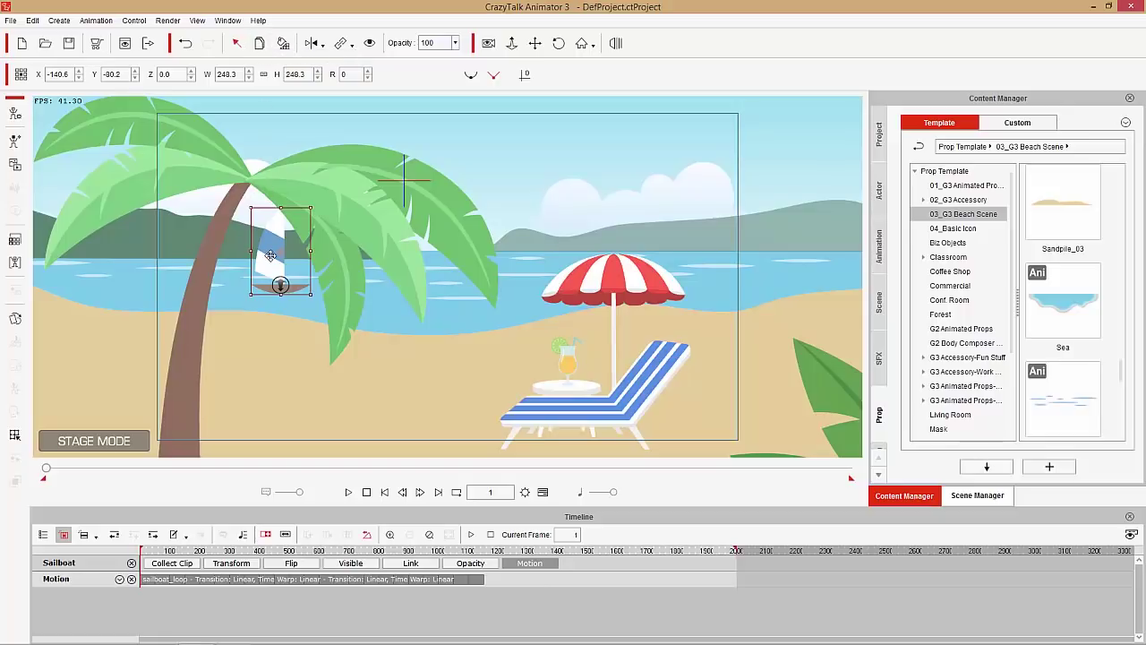
Step: Duplicate the Sailboat onto the other side of the palm trunk at a scale of about 163.4, nudge both boats lower, and preview
drag(343, 256, 507, 245)
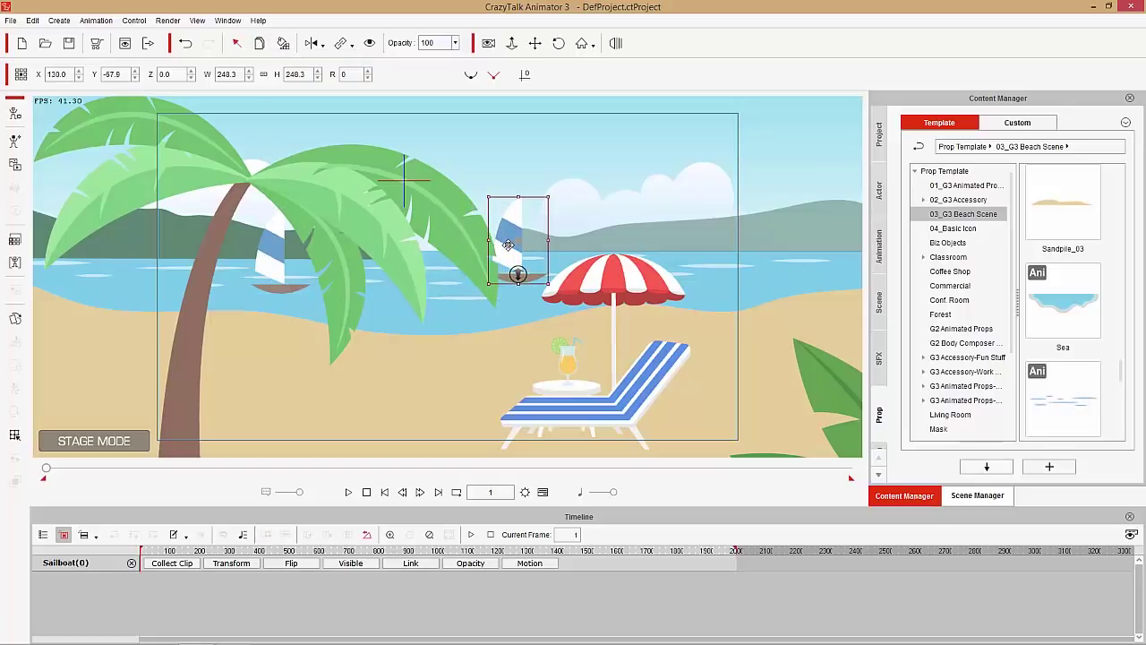
drag(548, 196, 188, 217)
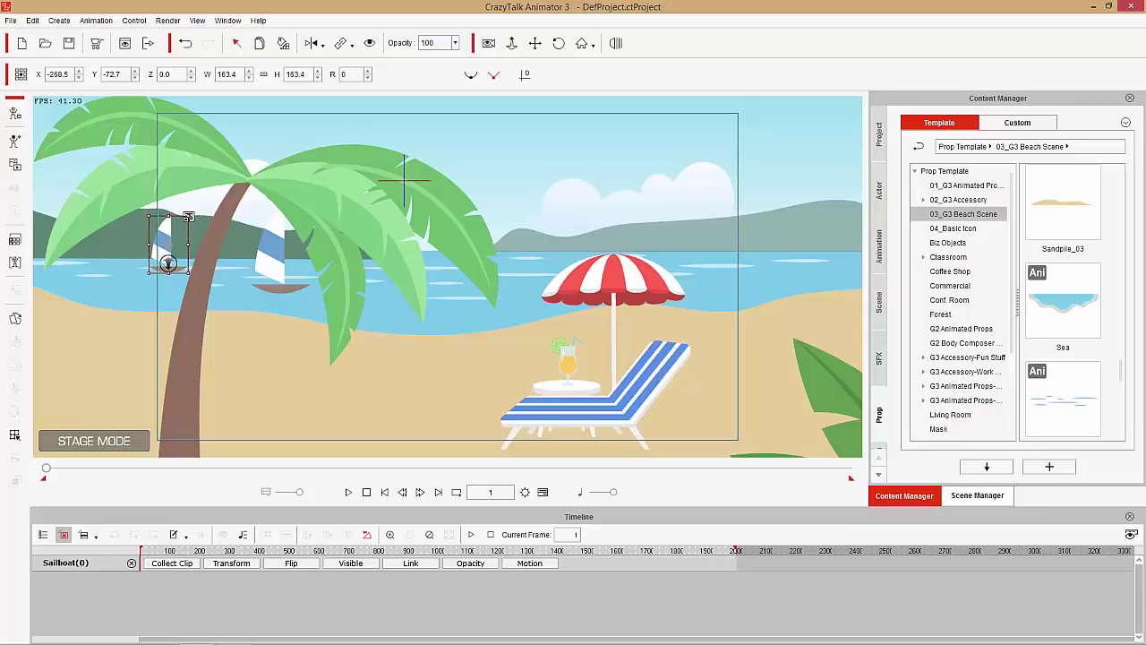
click(265, 252)
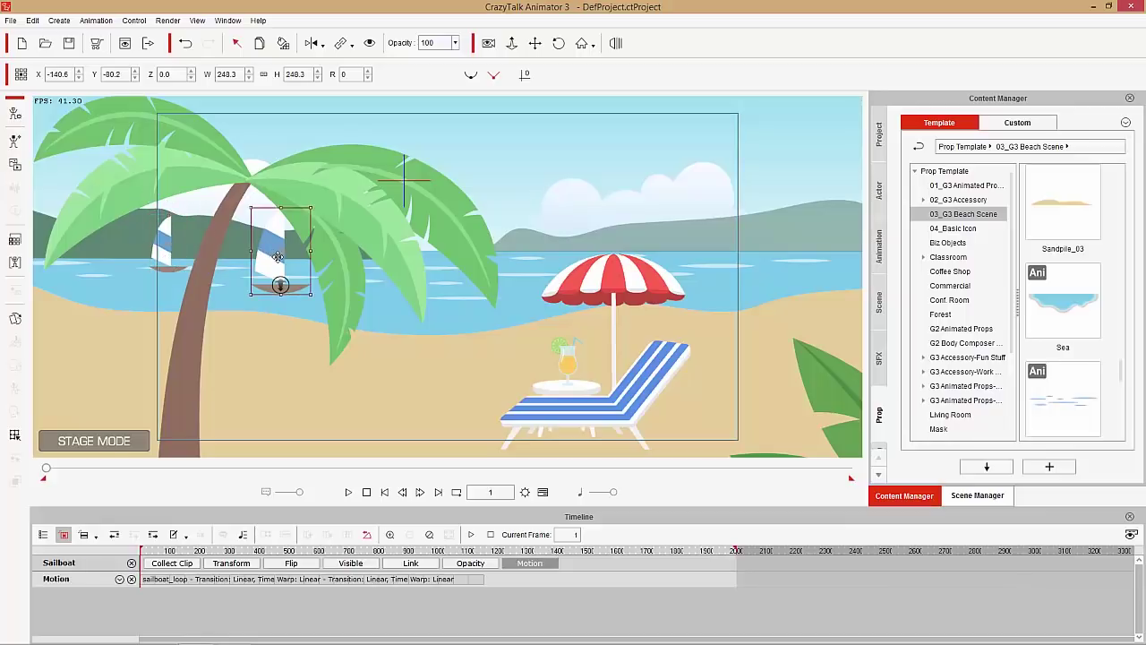
drag(291, 258, 286, 260)
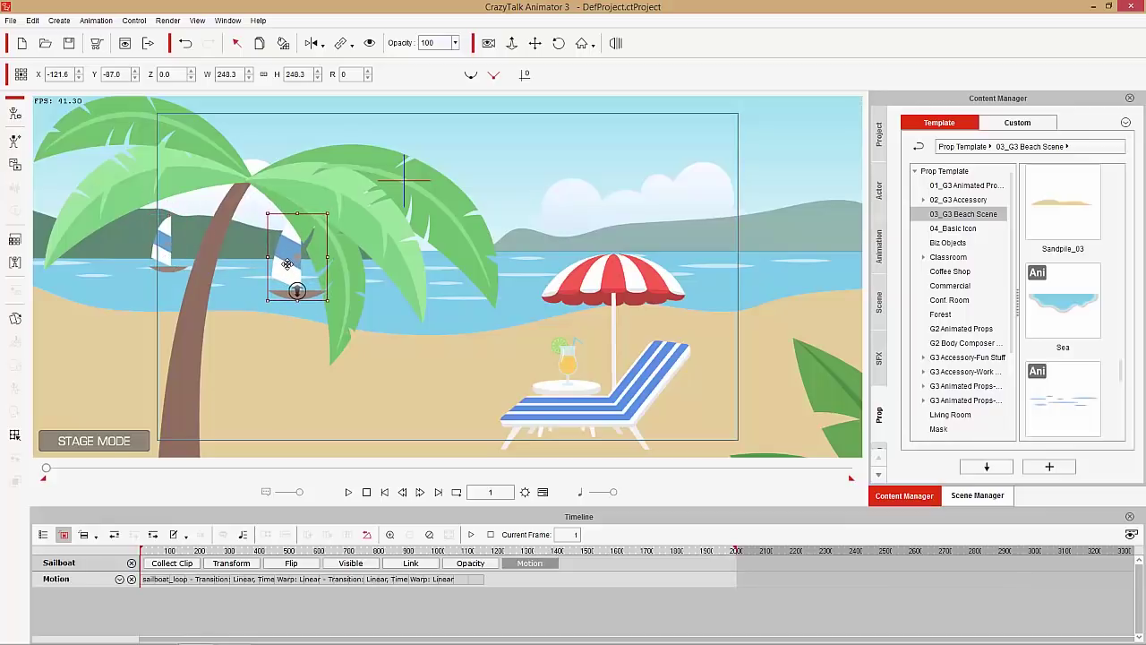
click(170, 250)
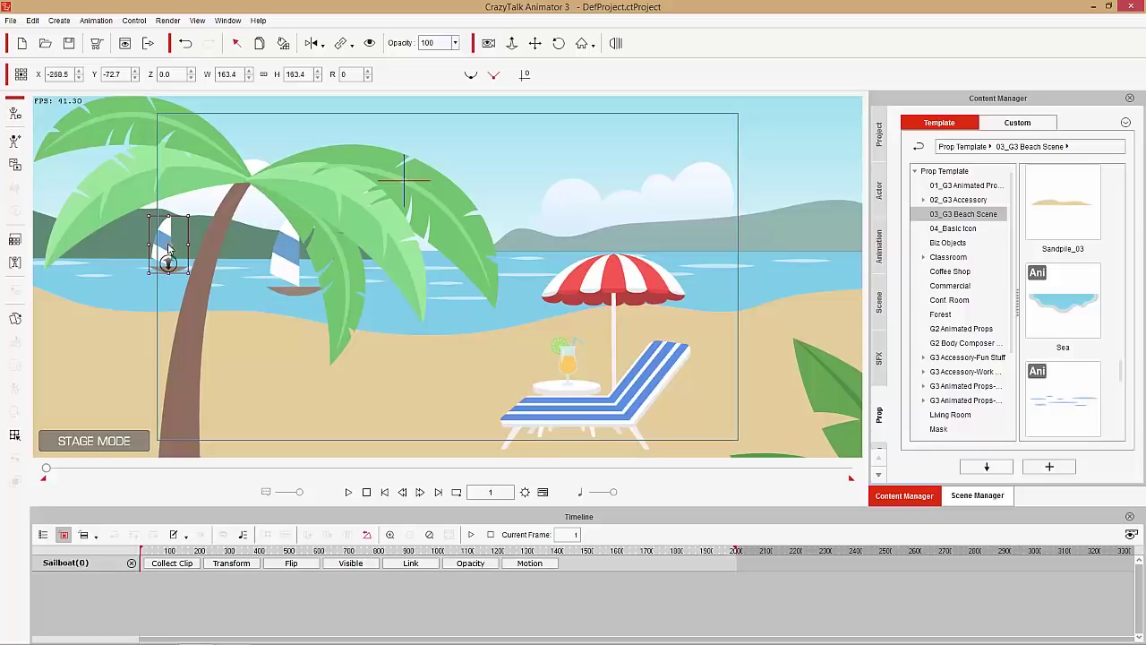
drag(167, 240, 177, 249)
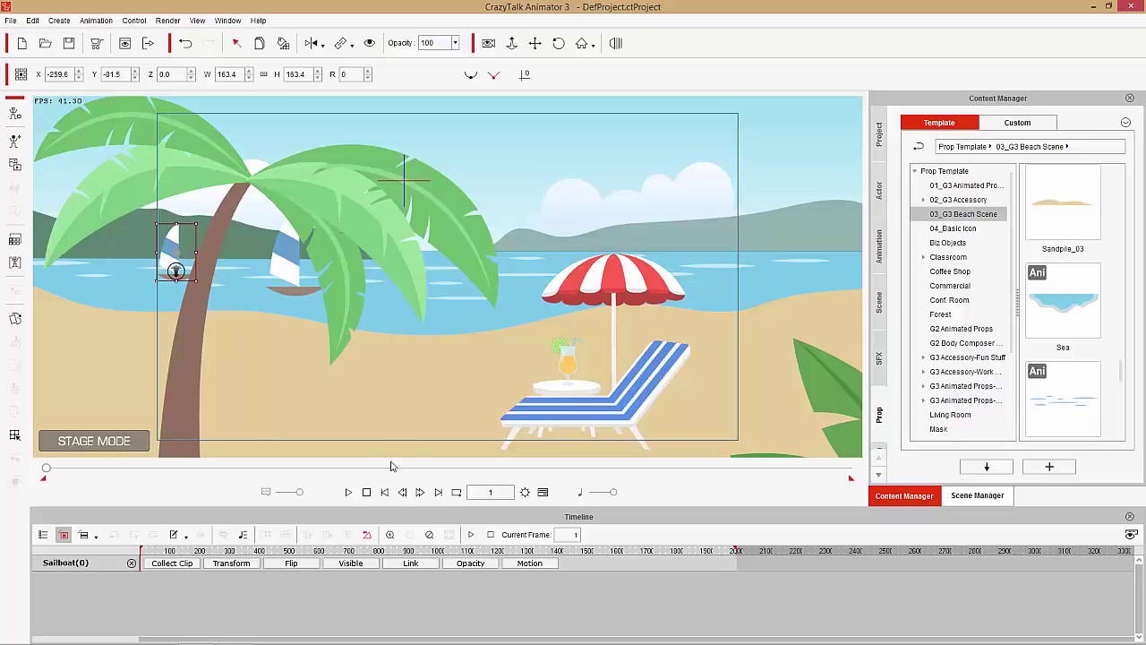
click(348, 492)
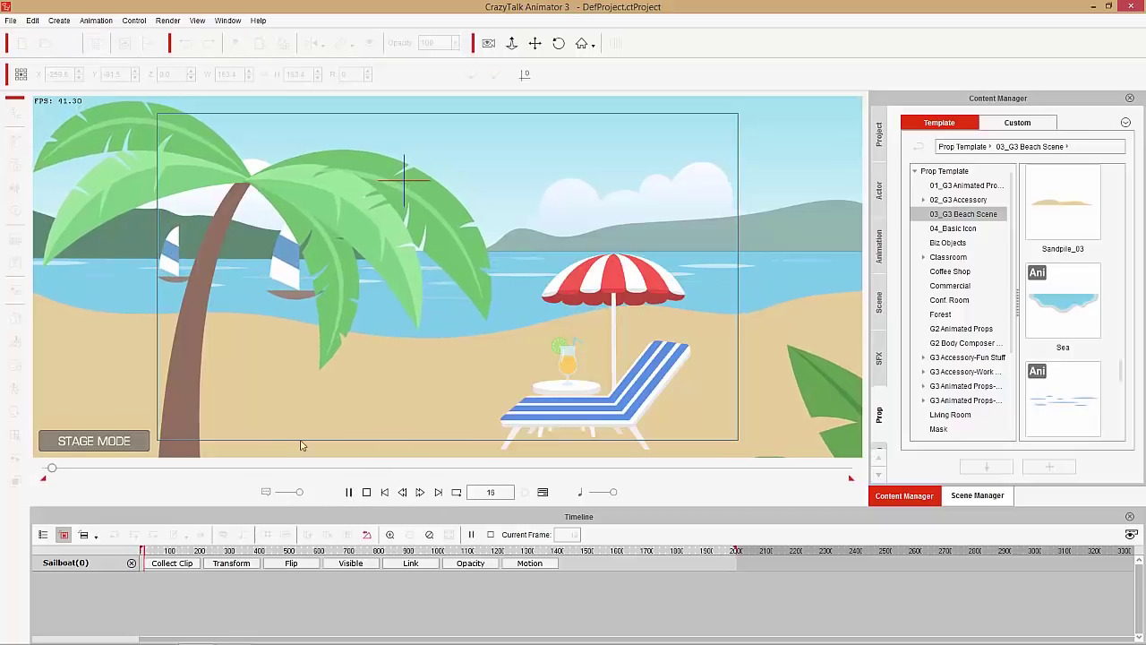
click(367, 493)
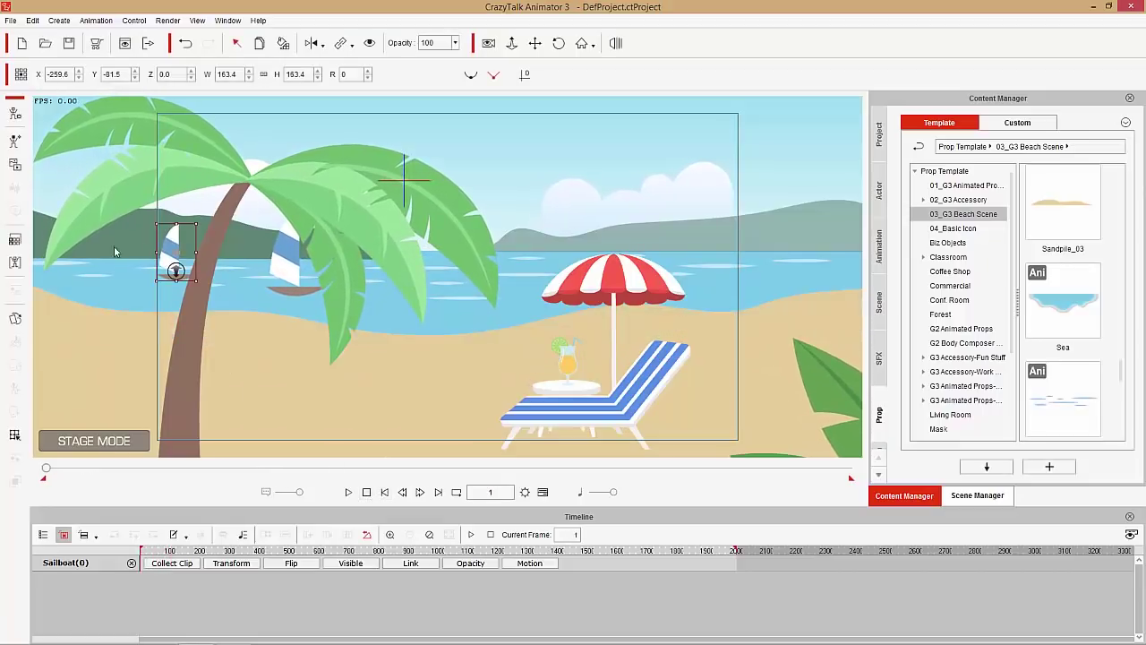
Step: Recolor the smaller sailboat by setting its render style hue to 113
click(14, 241)
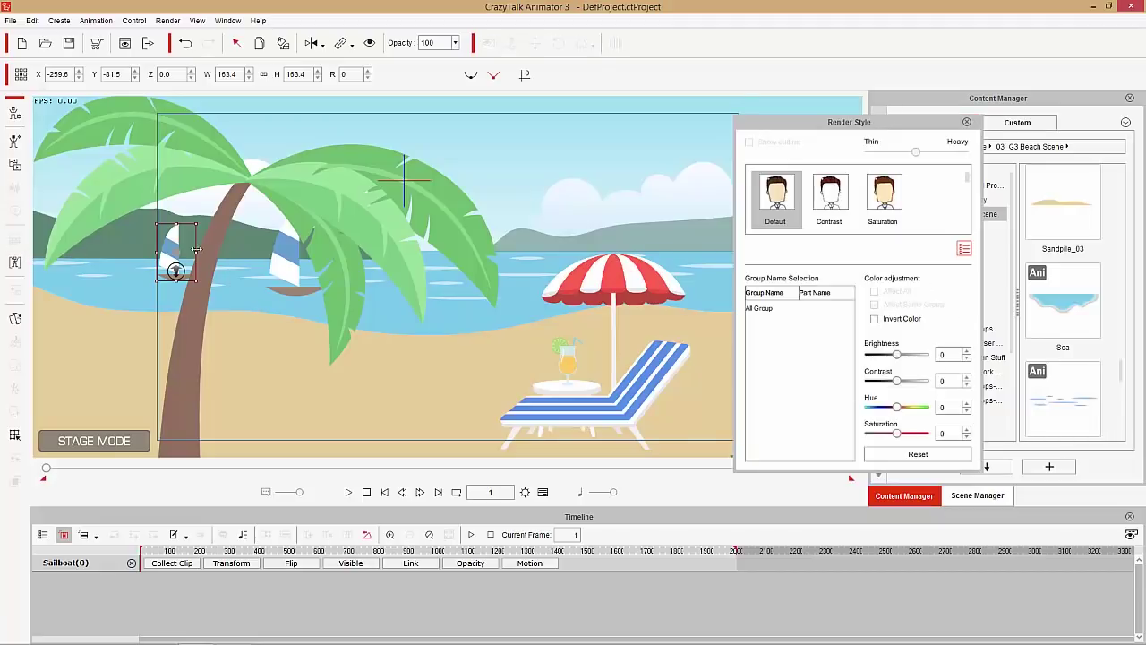
drag(898, 408, 915, 410)
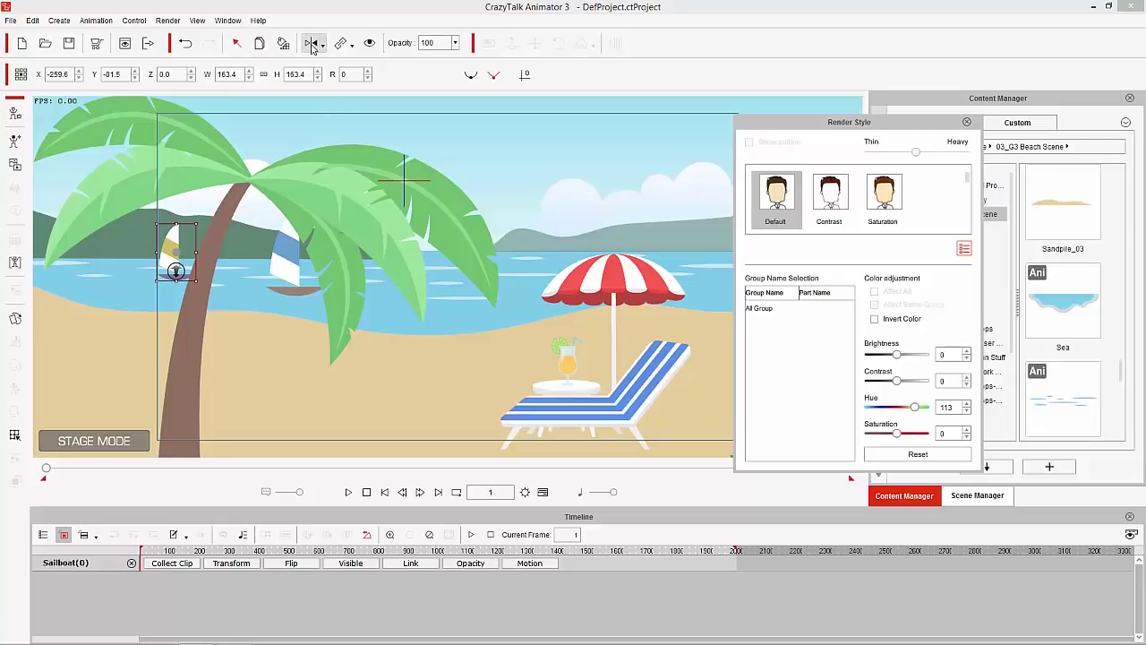
Step: Flip the smaller sailboat horizontally, move it between the palm trunk and the larger boat, and preview the scene
click(310, 45)
drag(181, 251, 241, 244)
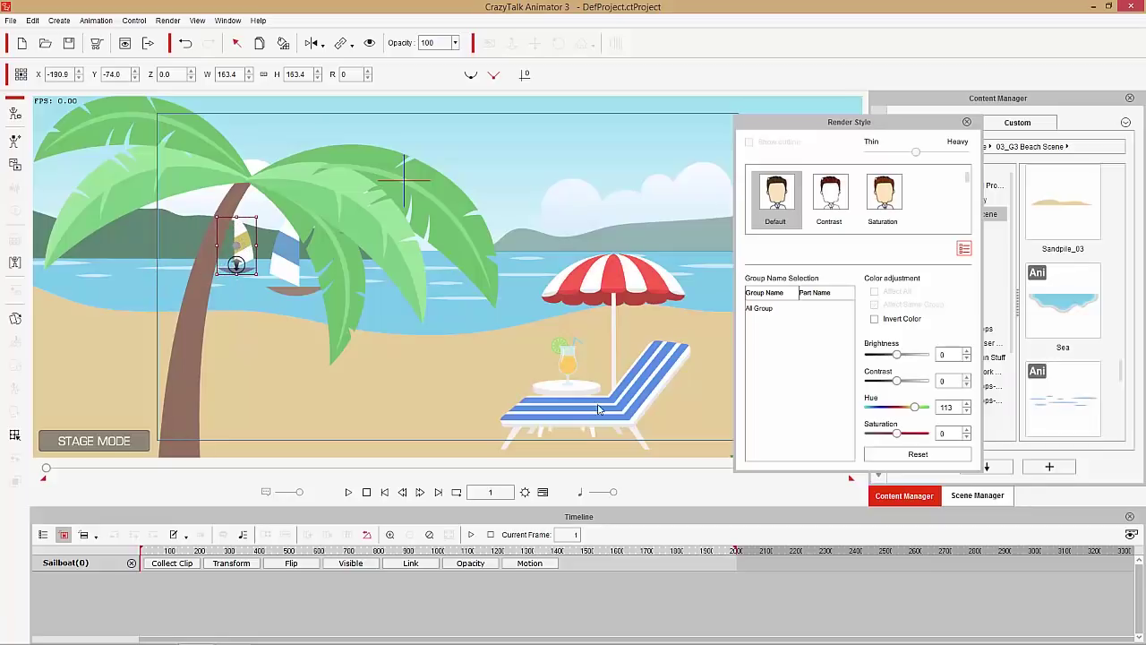
click(350, 492)
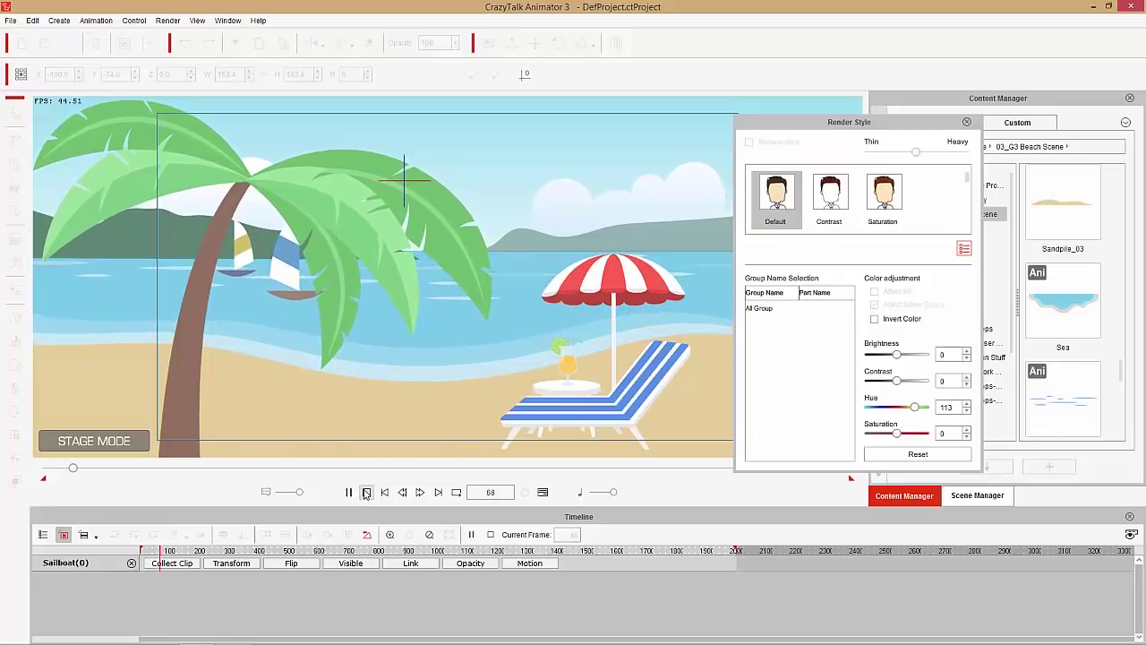
click(366, 493)
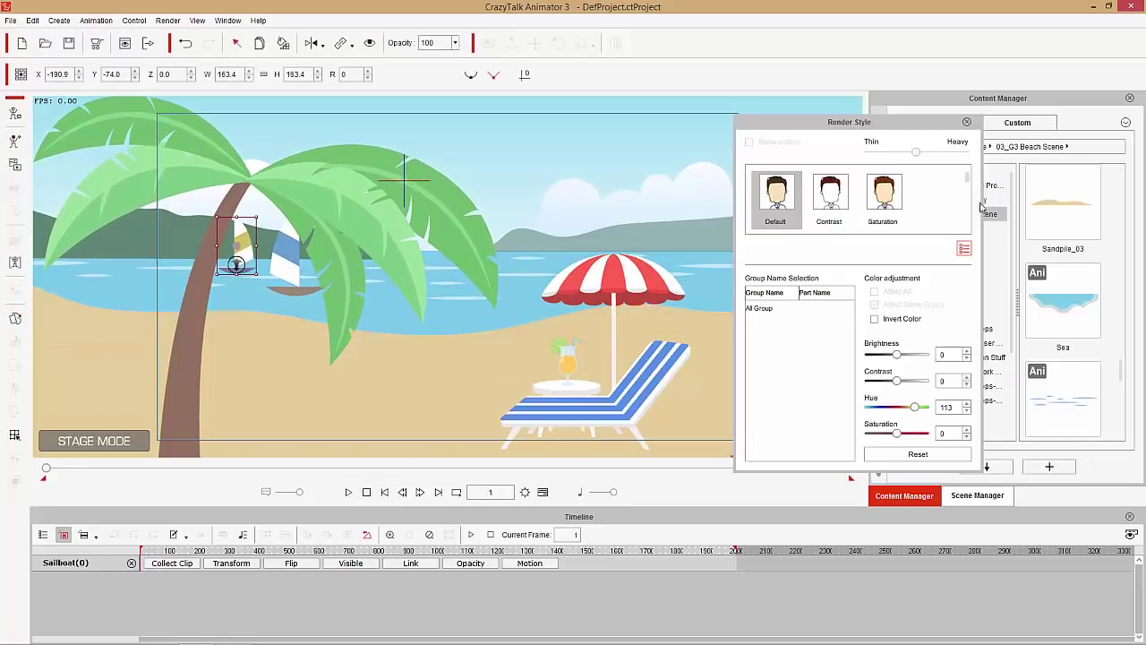
click(967, 122)
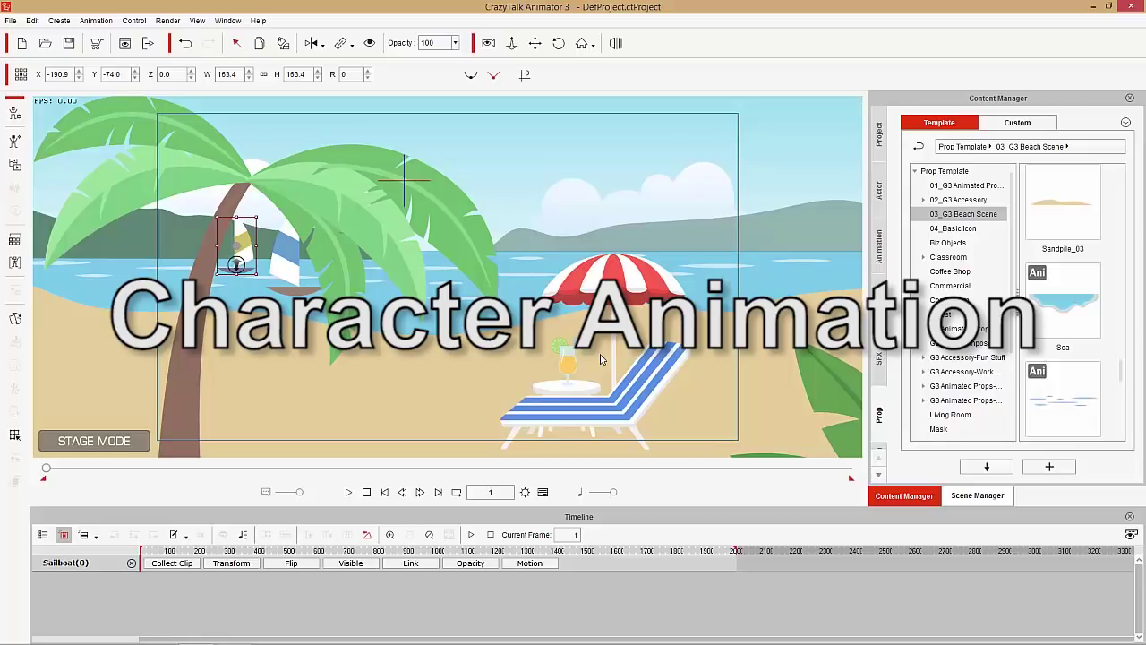
Step: Add the Elastic Folks_Male_03_S character from the 1_G3 Human templates and place it in front of the umbrella by the beach chair
click(879, 189)
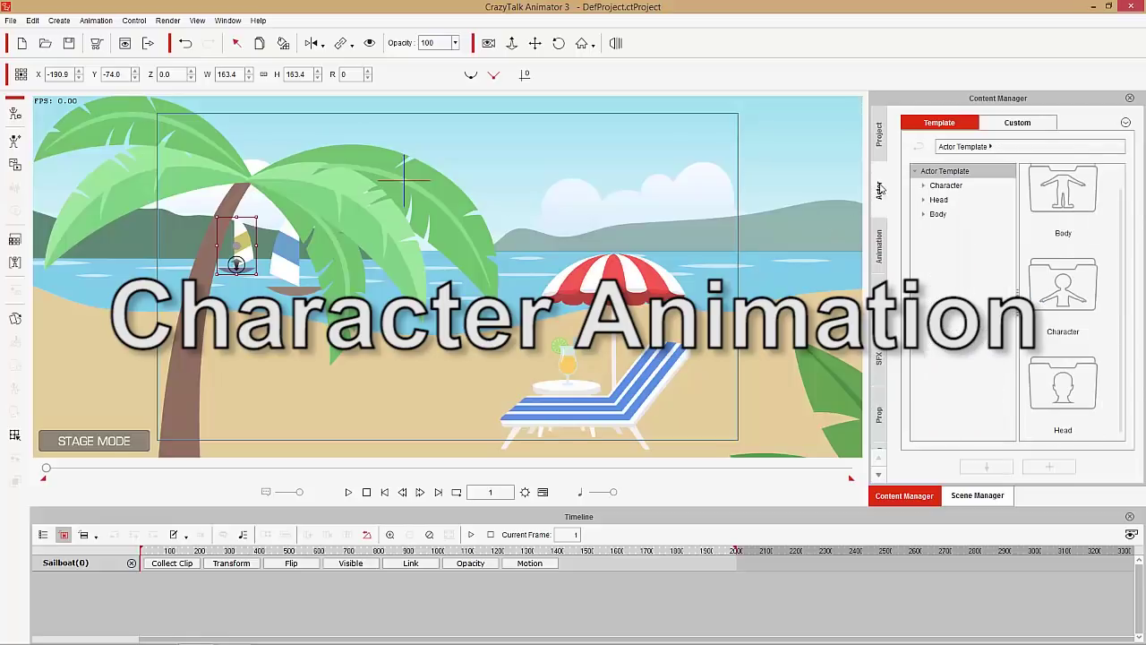
click(924, 186)
click(956, 200)
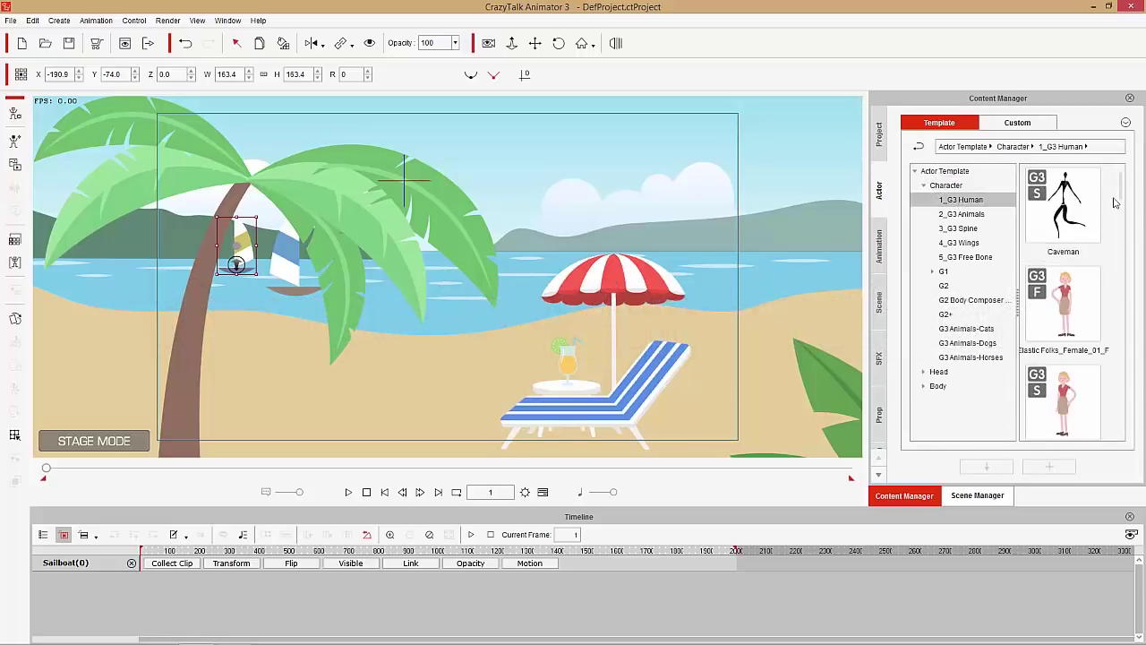
drag(1123, 184, 602, 368)
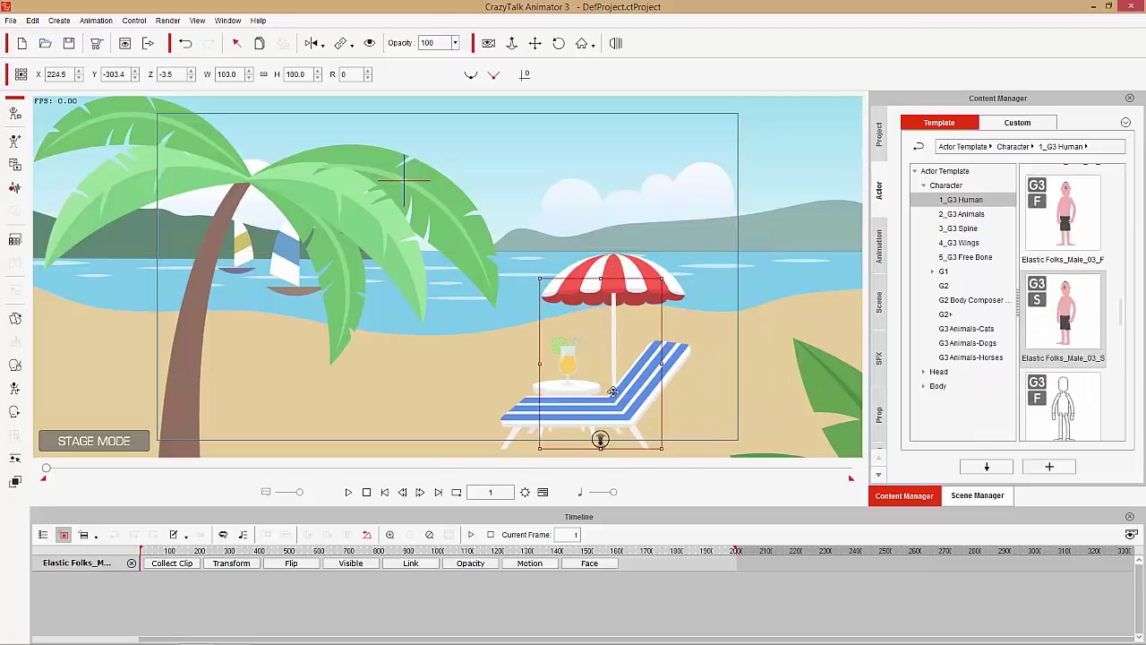
drag(600, 439, 595, 462)
drag(610, 353, 567, 343)
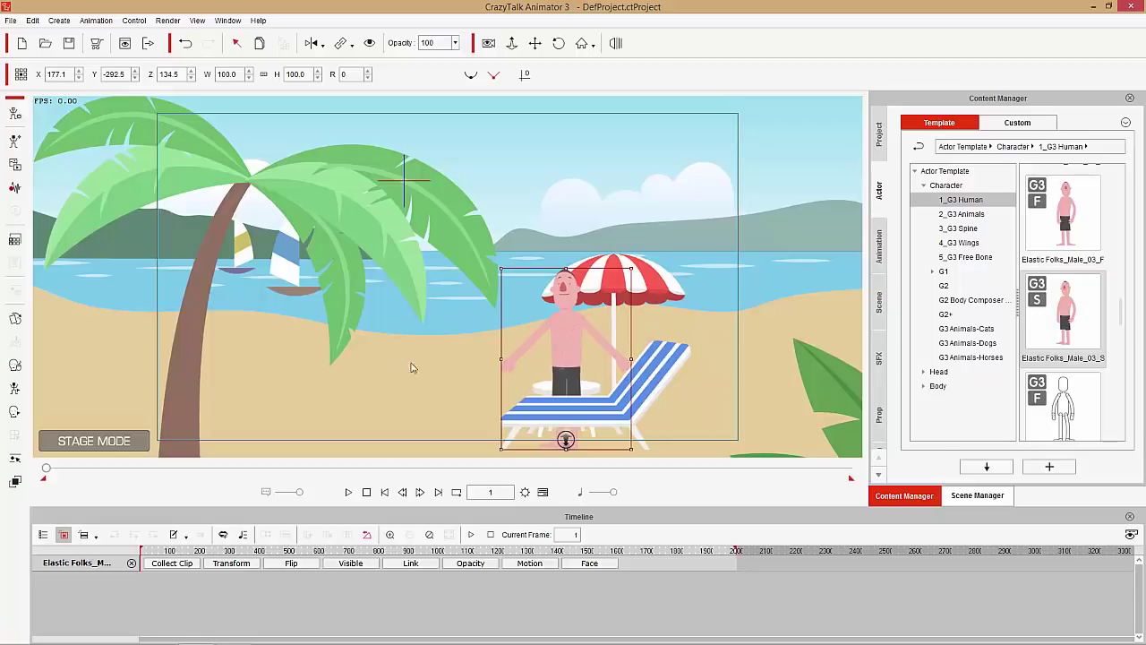
Step: Open the animation templates and look through the man's available action menu motions
click(879, 245)
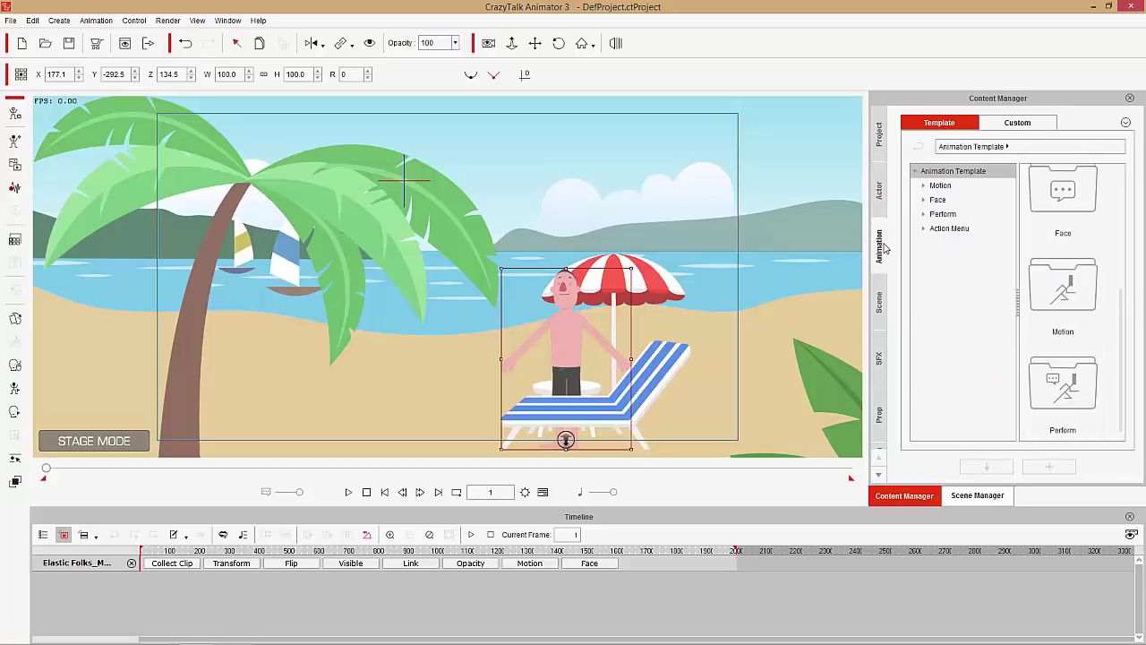
right_click(562, 340)
mouse_move(612, 352)
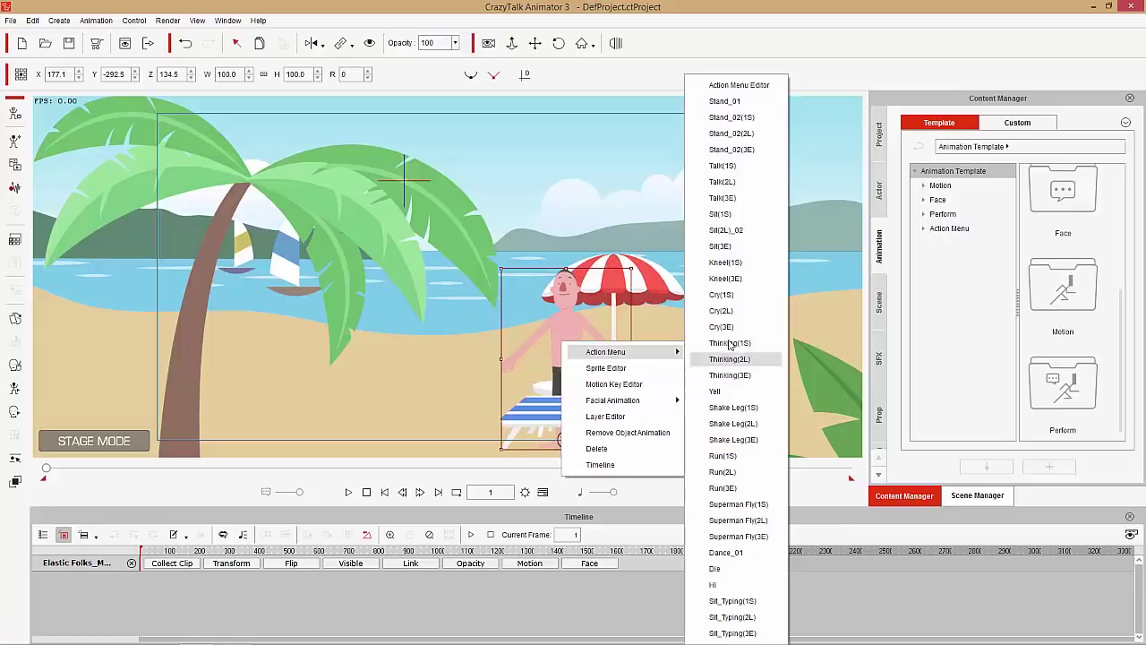
key(Escape)
key(Escape)
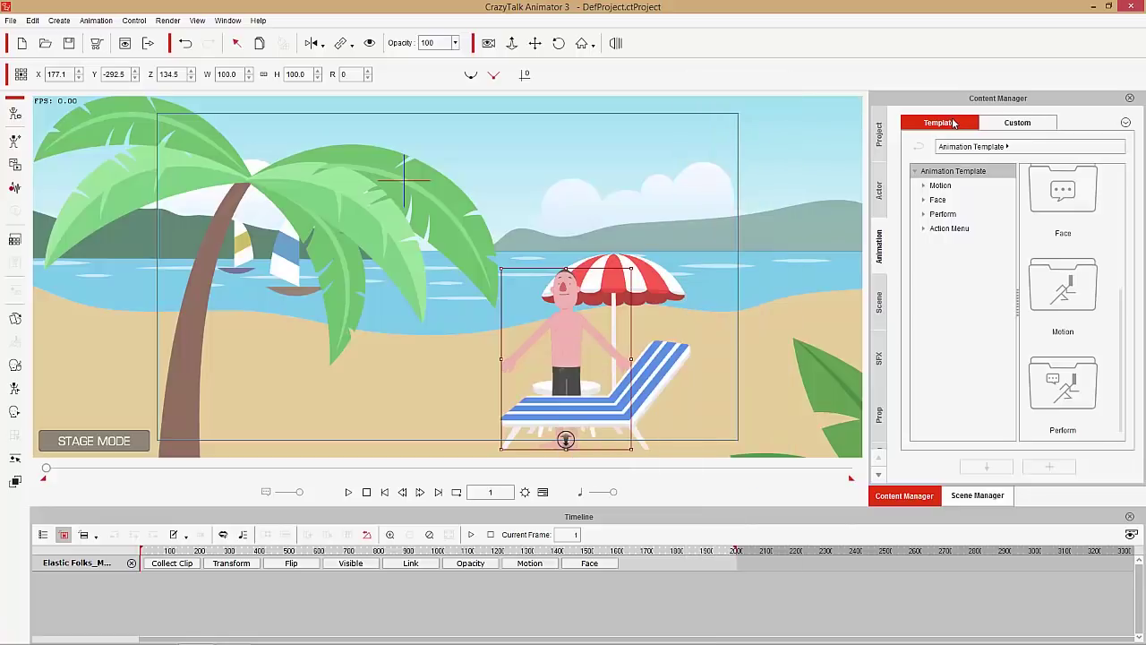
Step: Apply Walk(1S), three Walk(2L) cycles and Walk(3E) to the man from the Elastic Folks_Side Move motions under 1_G3 Human
click(924, 185)
click(935, 200)
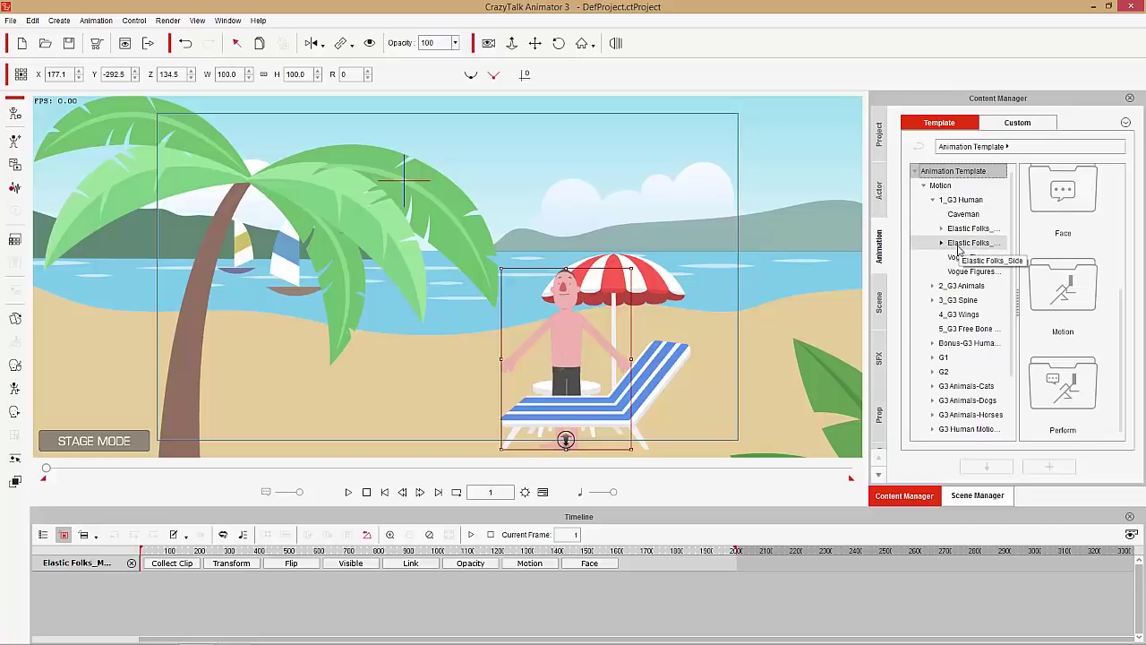
click(959, 244)
click(942, 243)
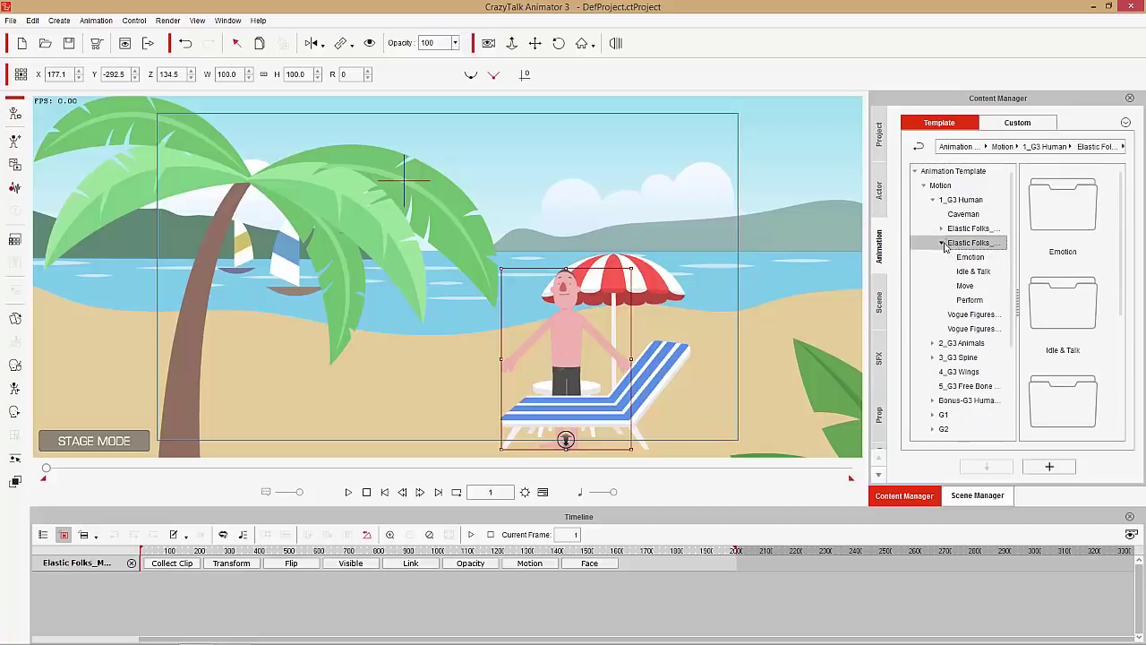
click(967, 286)
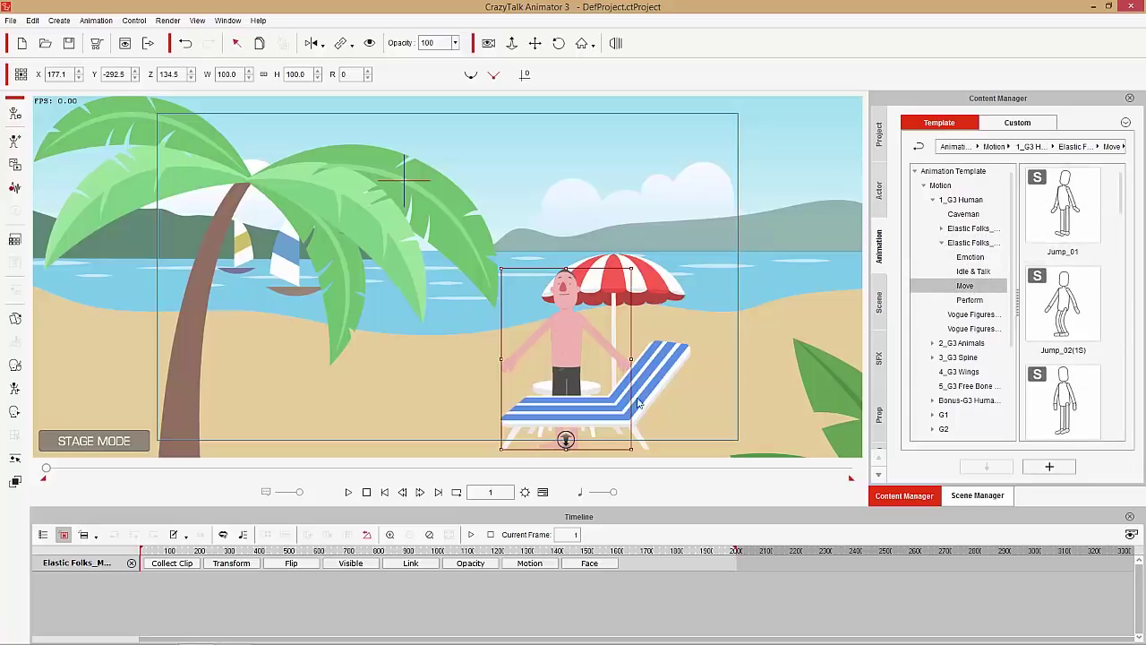
drag(1122, 195, 1129, 412)
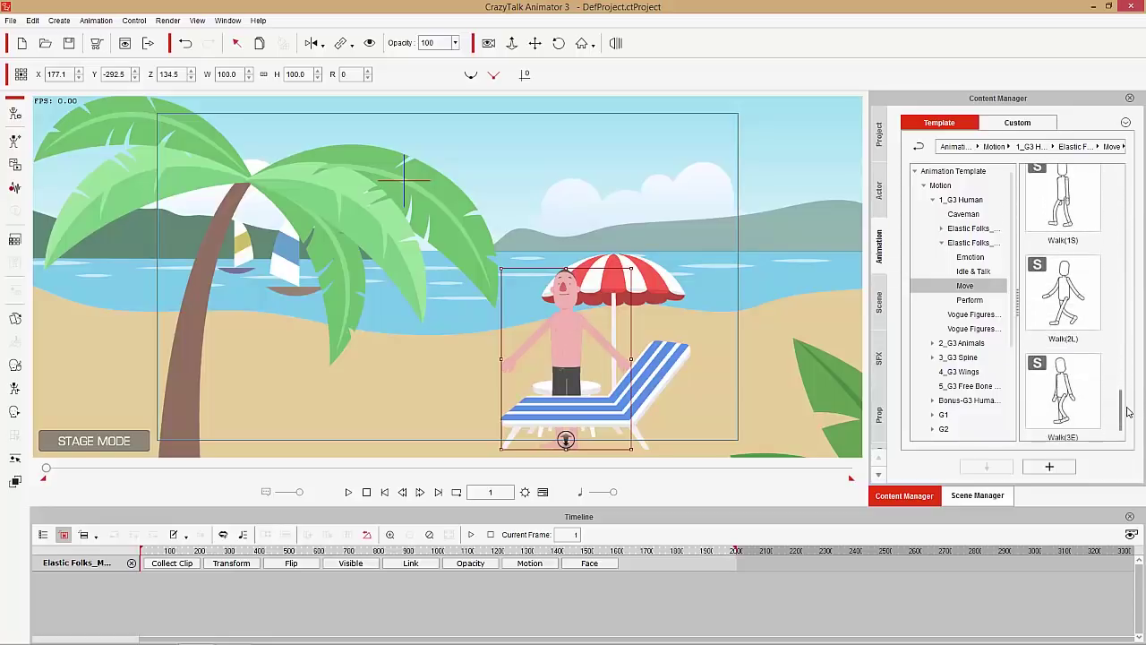
double_click(1079, 213)
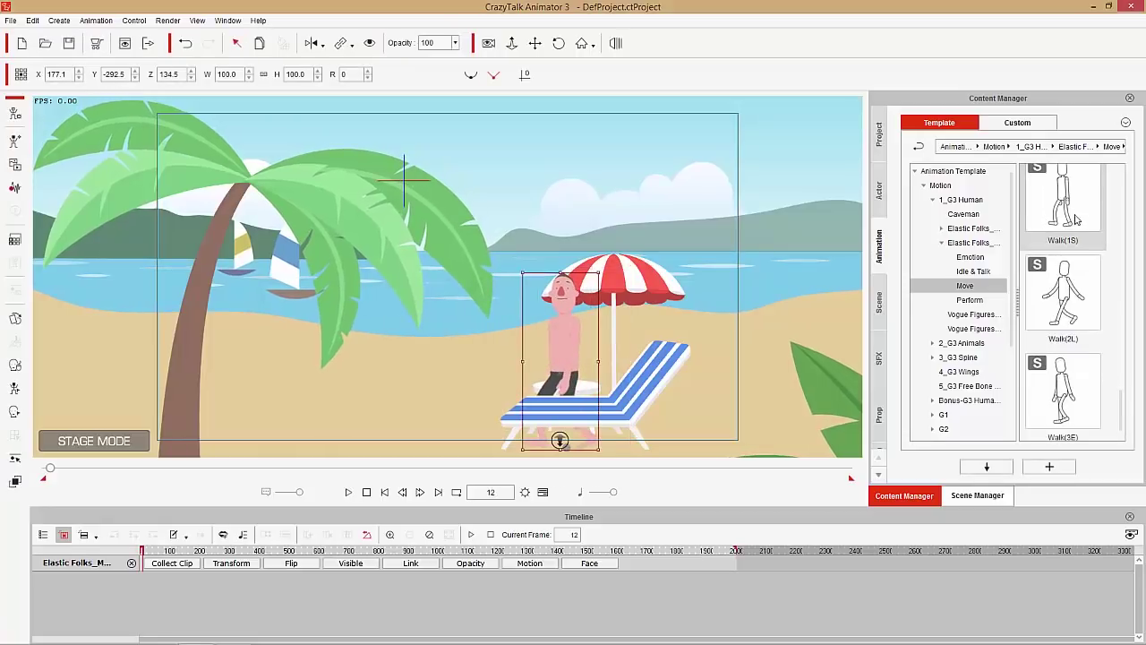
double_click(1073, 304)
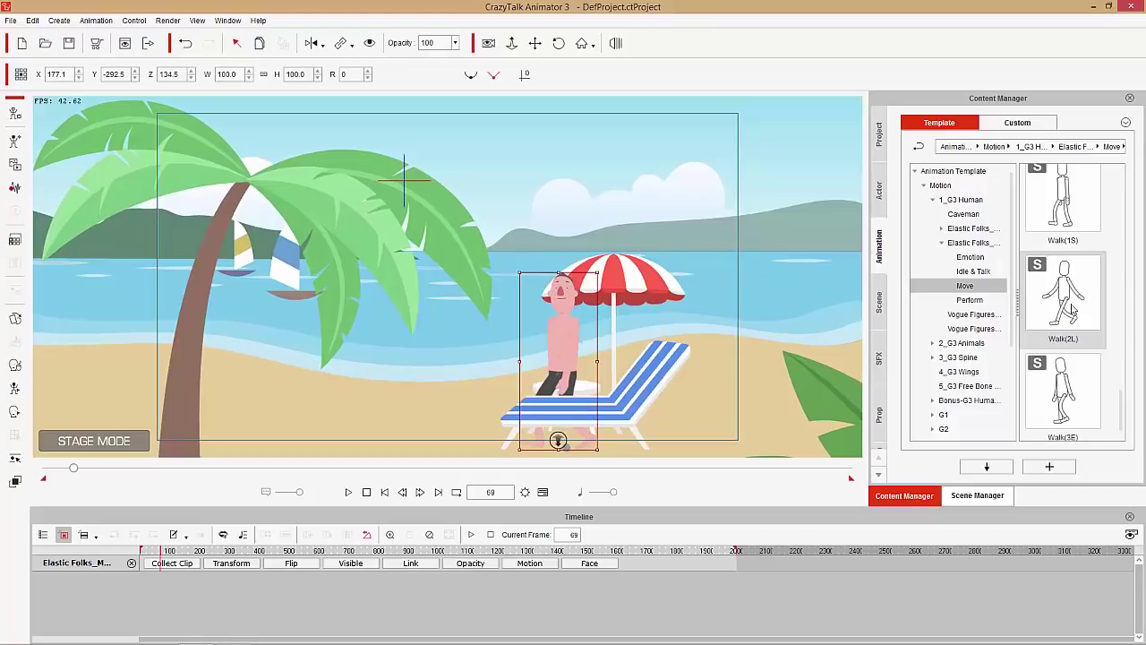
double_click(1074, 385)
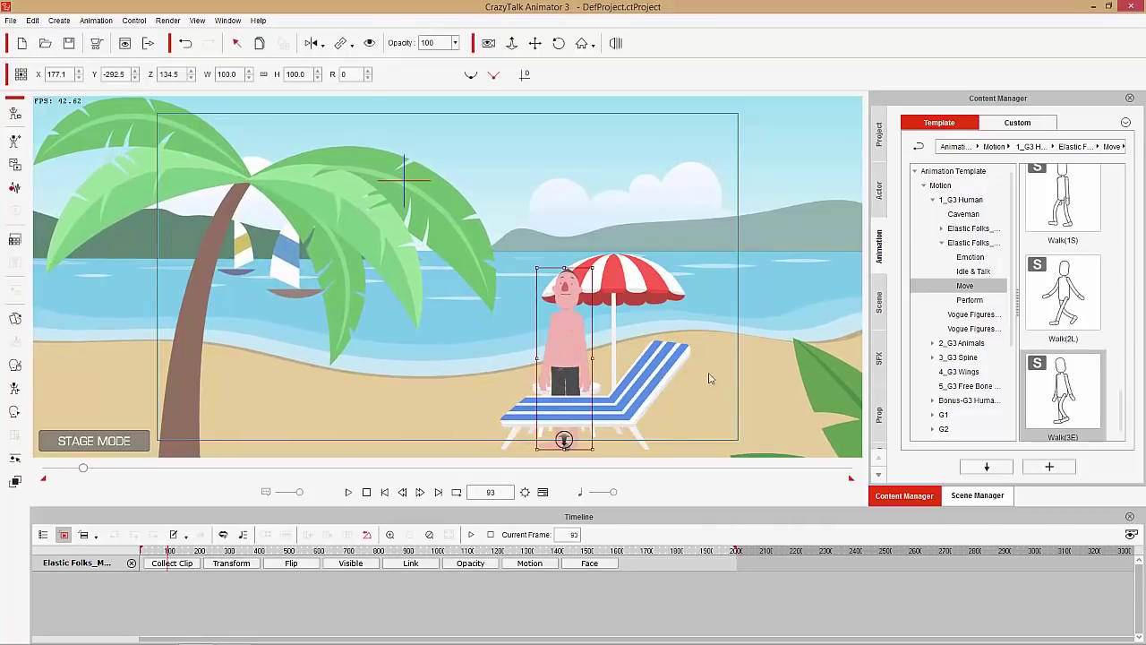
Step: Show the man's Motion track, move him at frame 73 beneath the palm to X -114.3, Y -288.7, and preview the walk
click(535, 566)
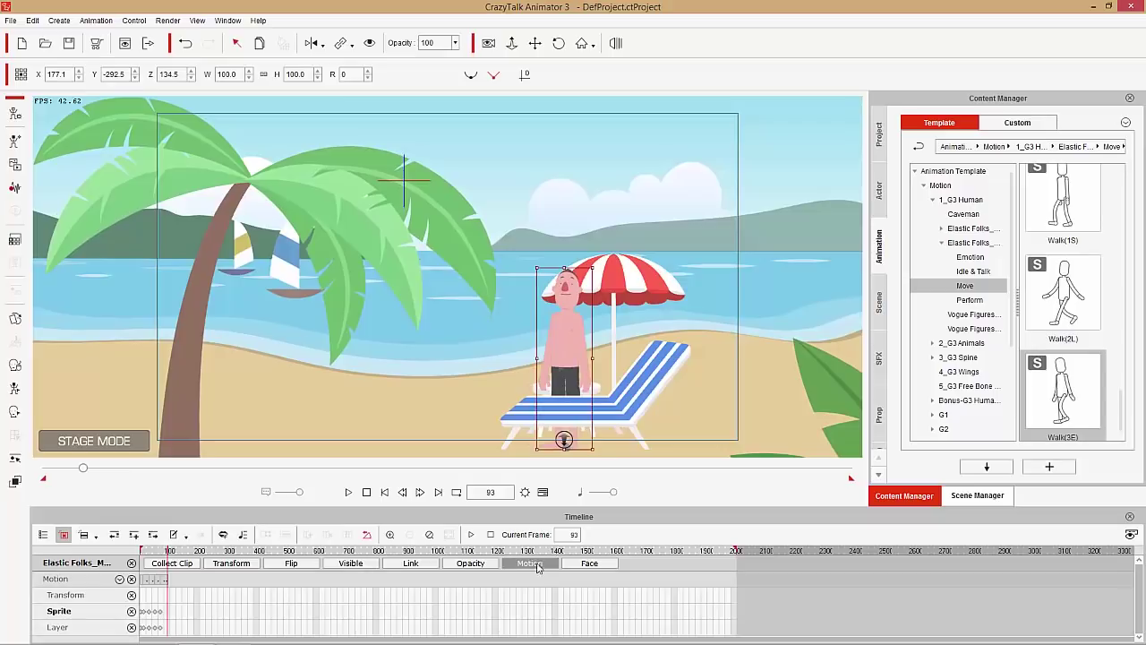
click(161, 551)
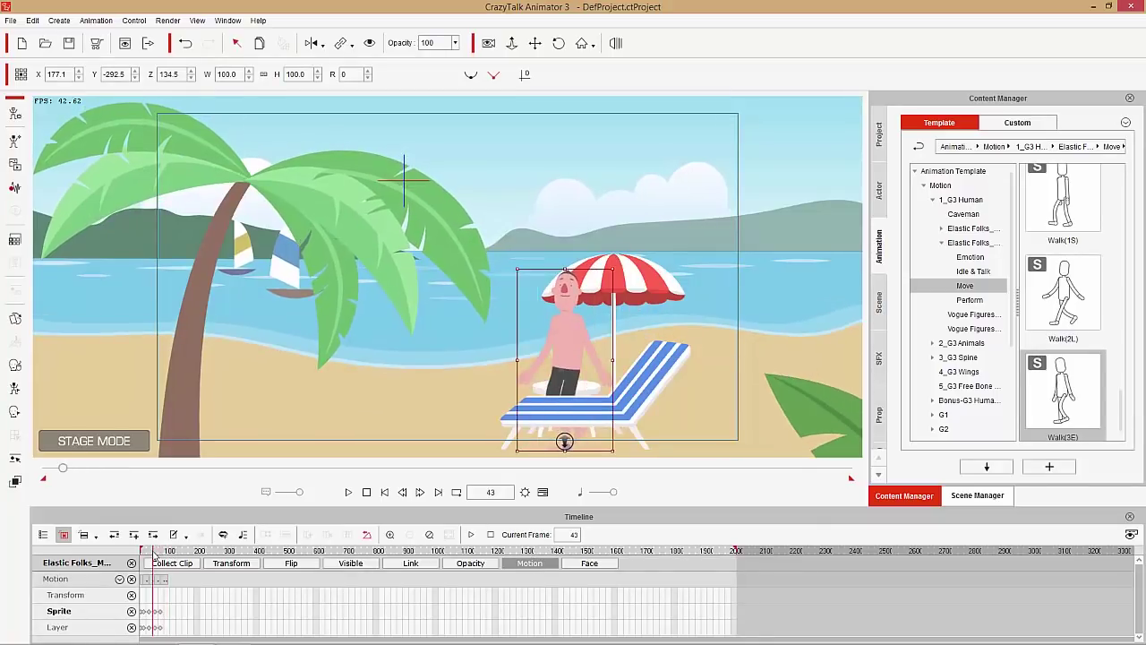
scroll(176, 576, up, 3)
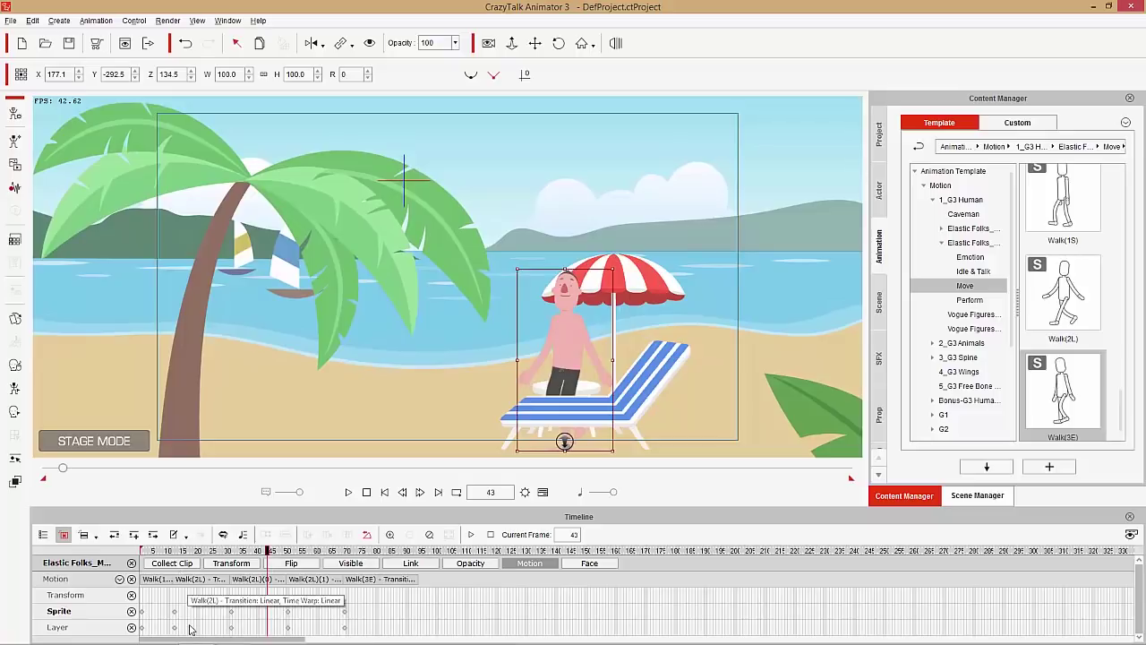
click(166, 550)
drag(155, 559, 355, 564)
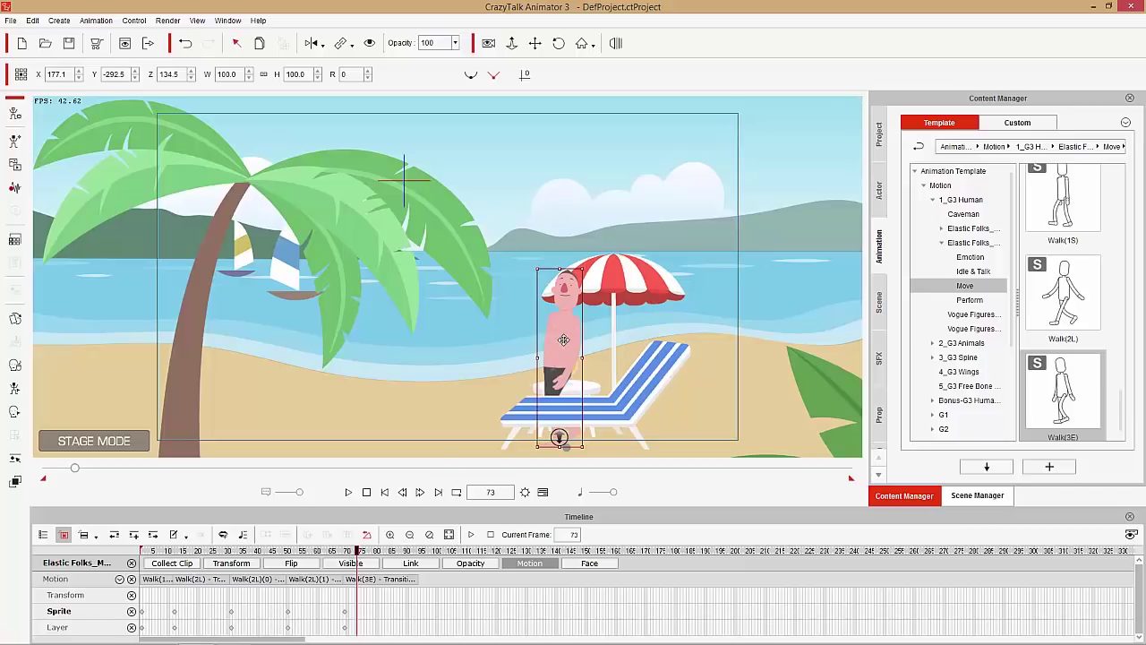
drag(563, 339, 293, 336)
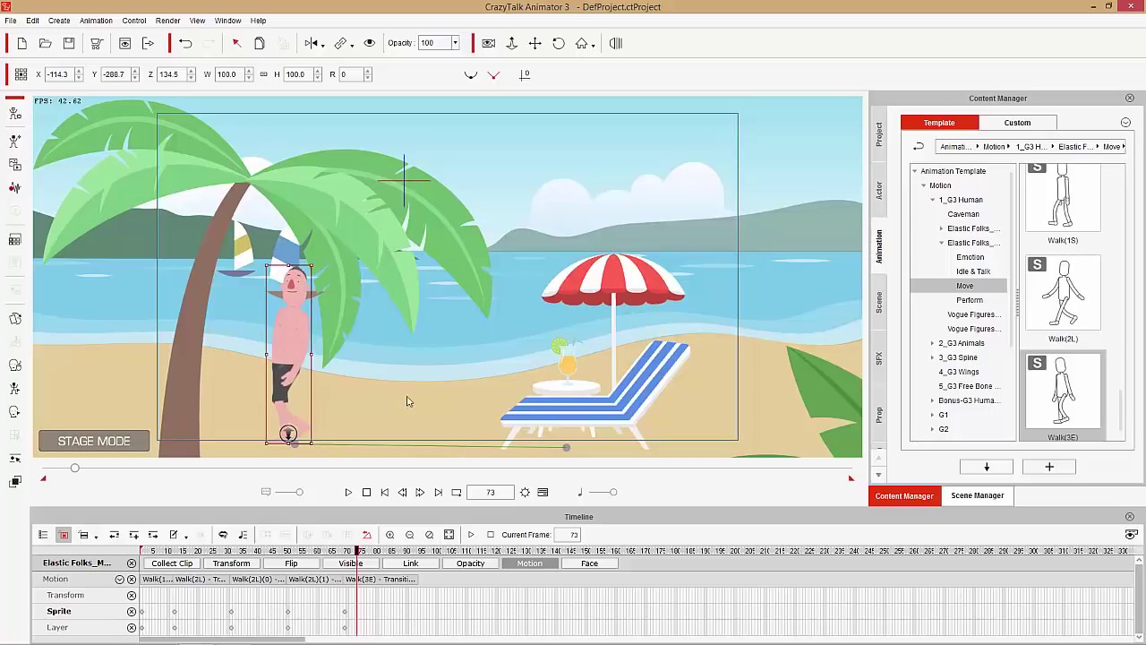
click(350, 492)
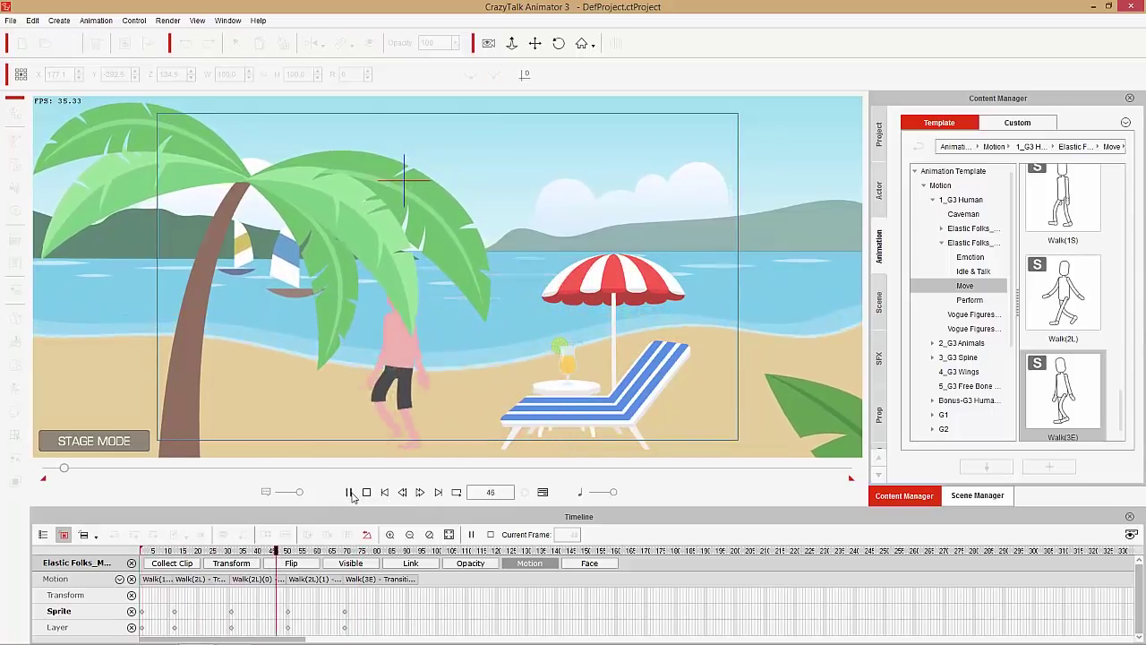
click(350, 492)
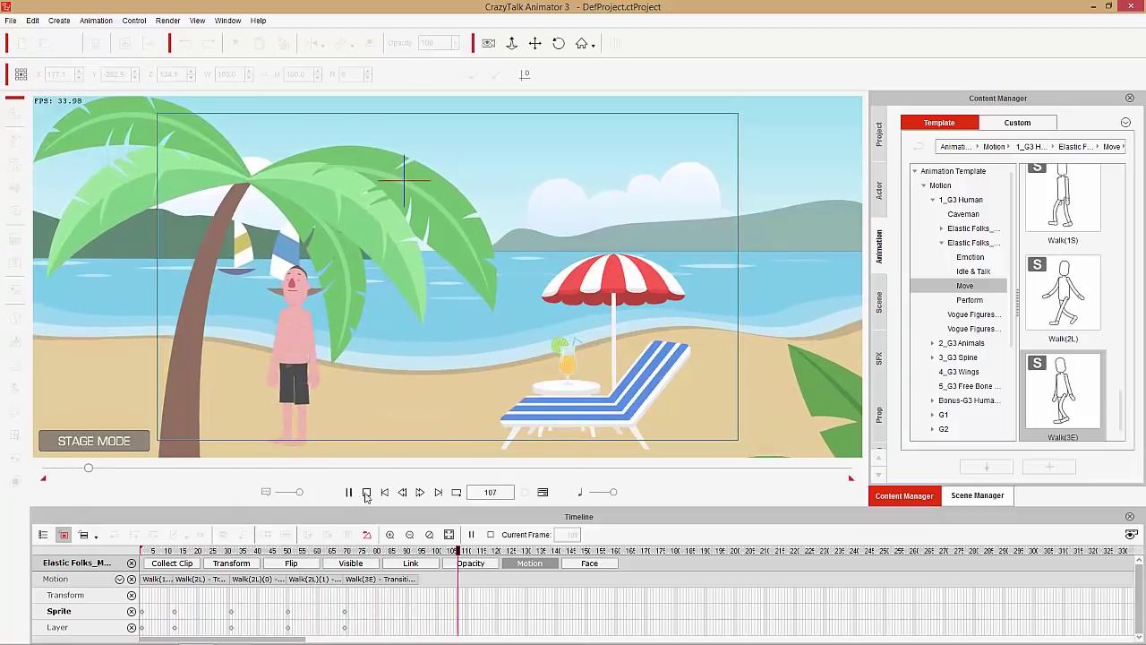
Step: Add the Hi action to the man at frame 94, right where the walk ends
drag(414, 550, 420, 550)
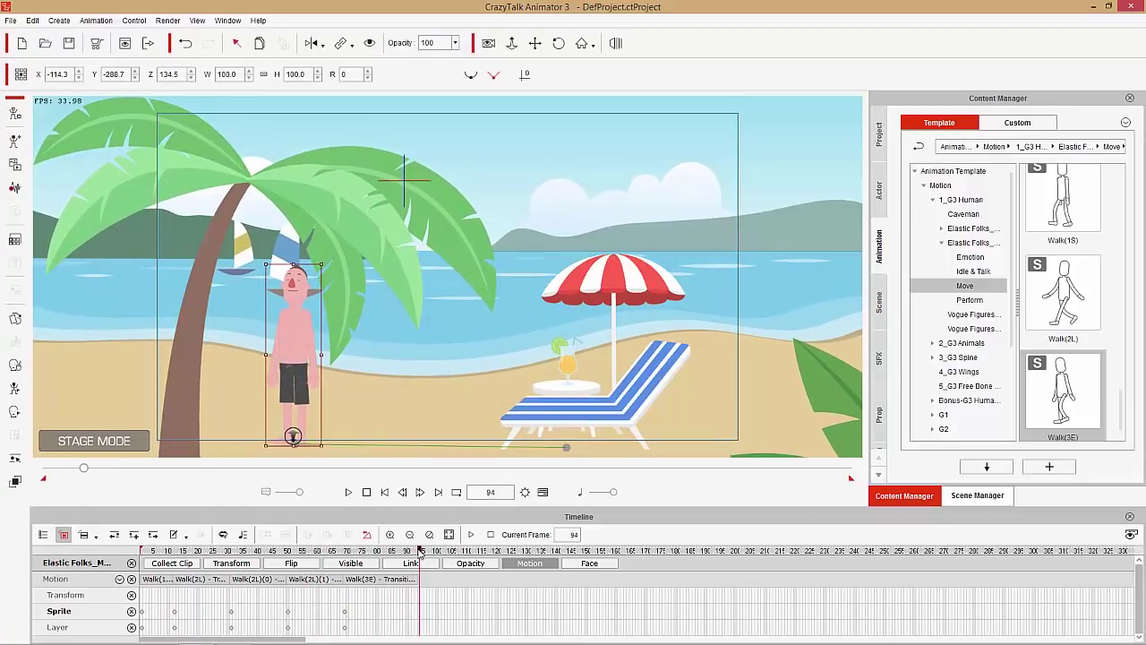
right_click(296, 323)
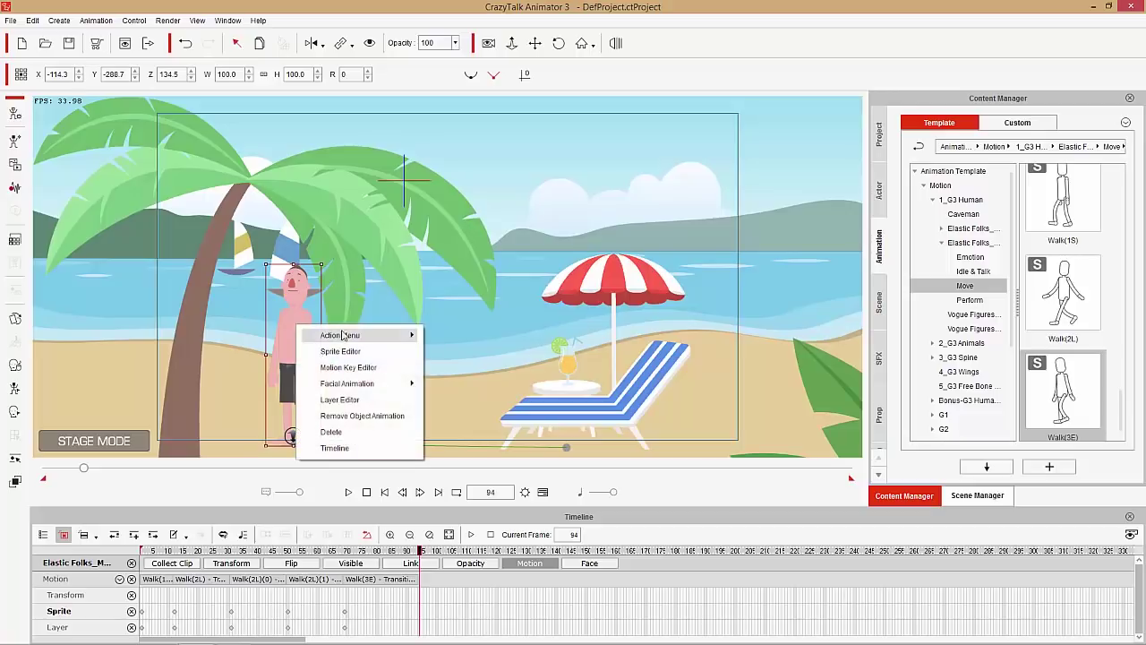
mouse_move(348, 335)
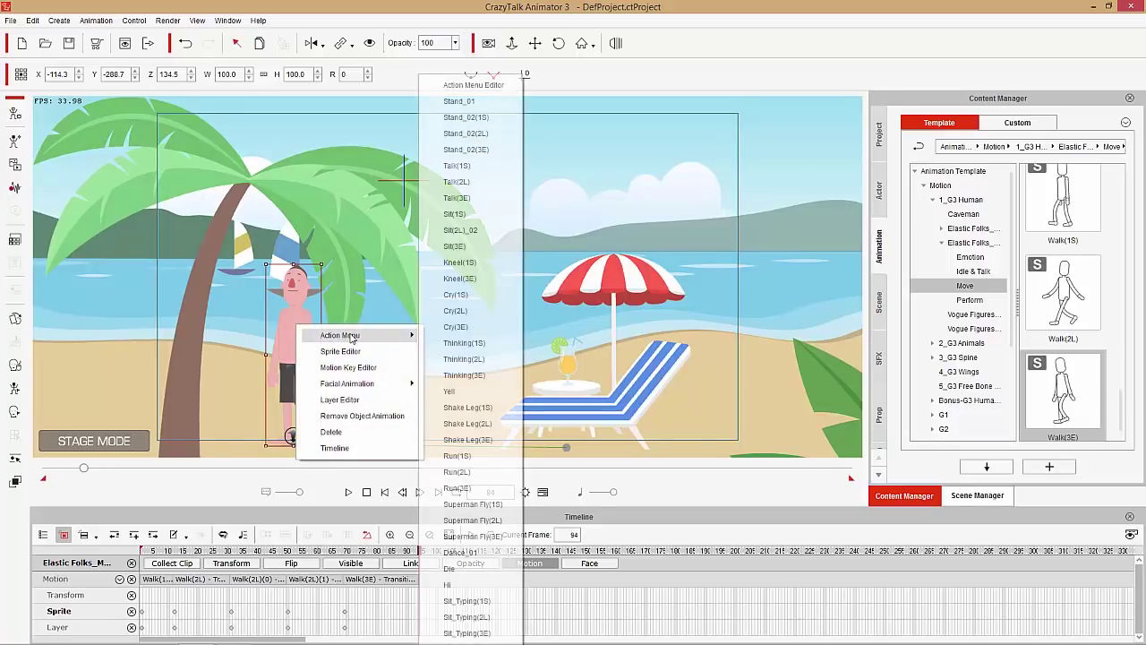
click(478, 584)
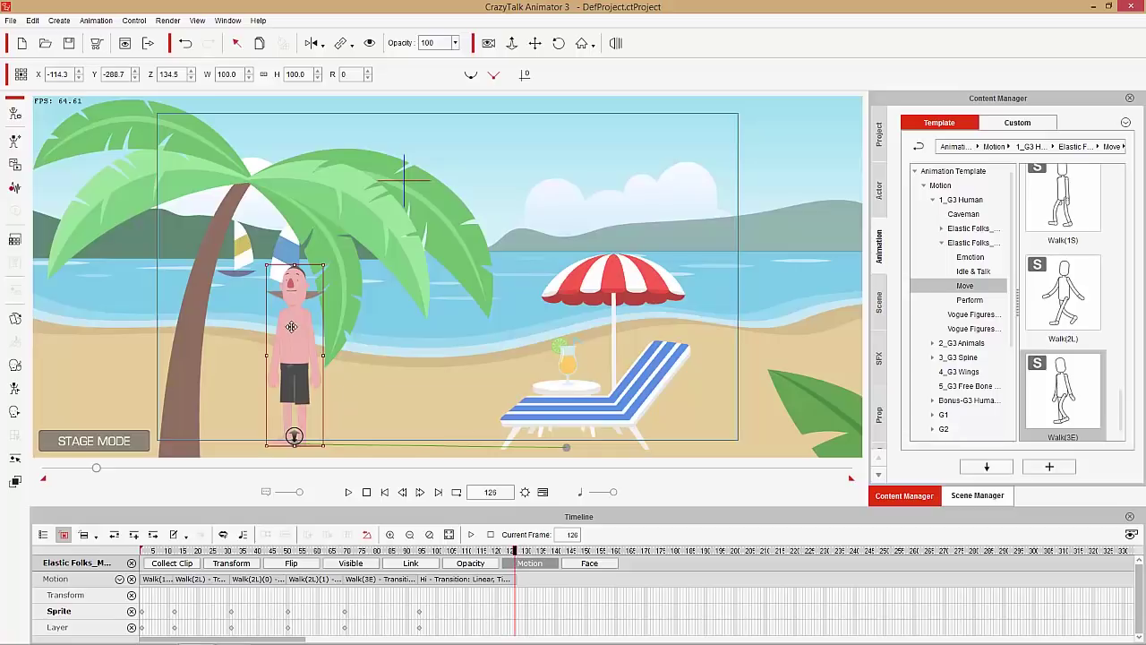
Step: Add the Dance_01 action to the man at frame 126 and stop the playback
right_click(291, 327)
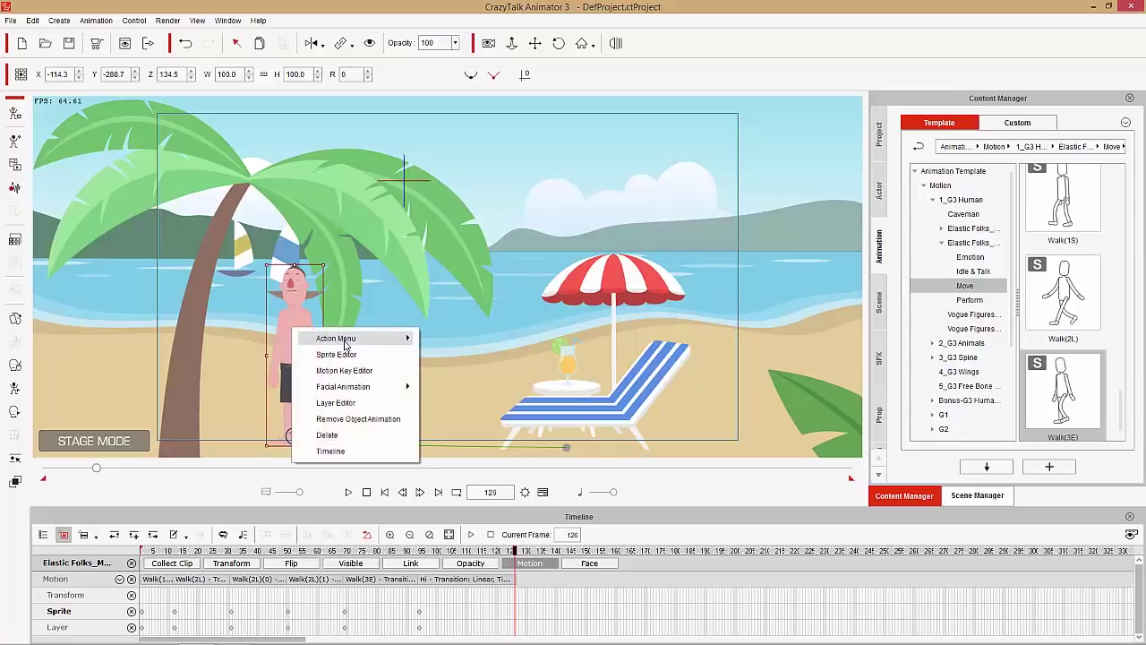
mouse_move(379, 336)
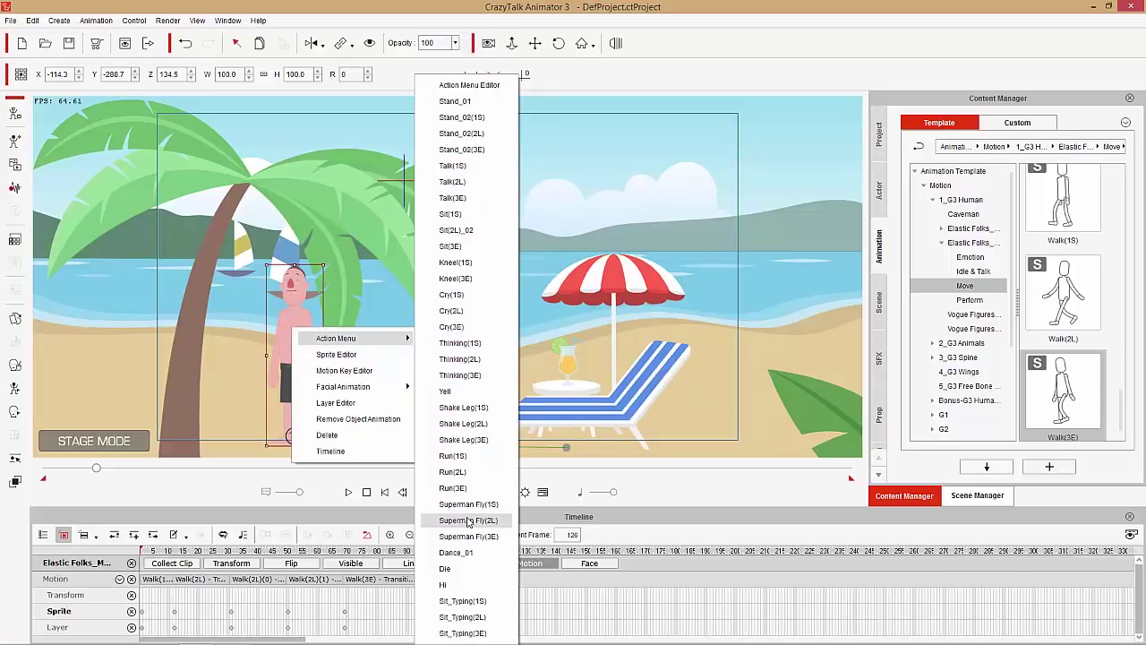
click(466, 552)
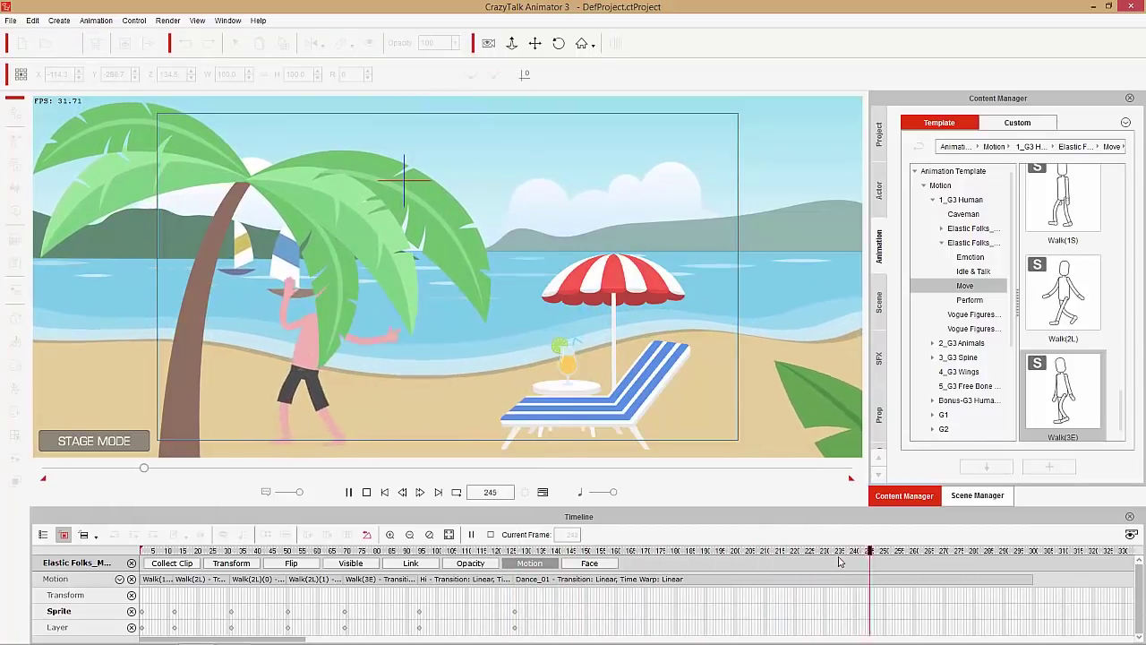
key(space)
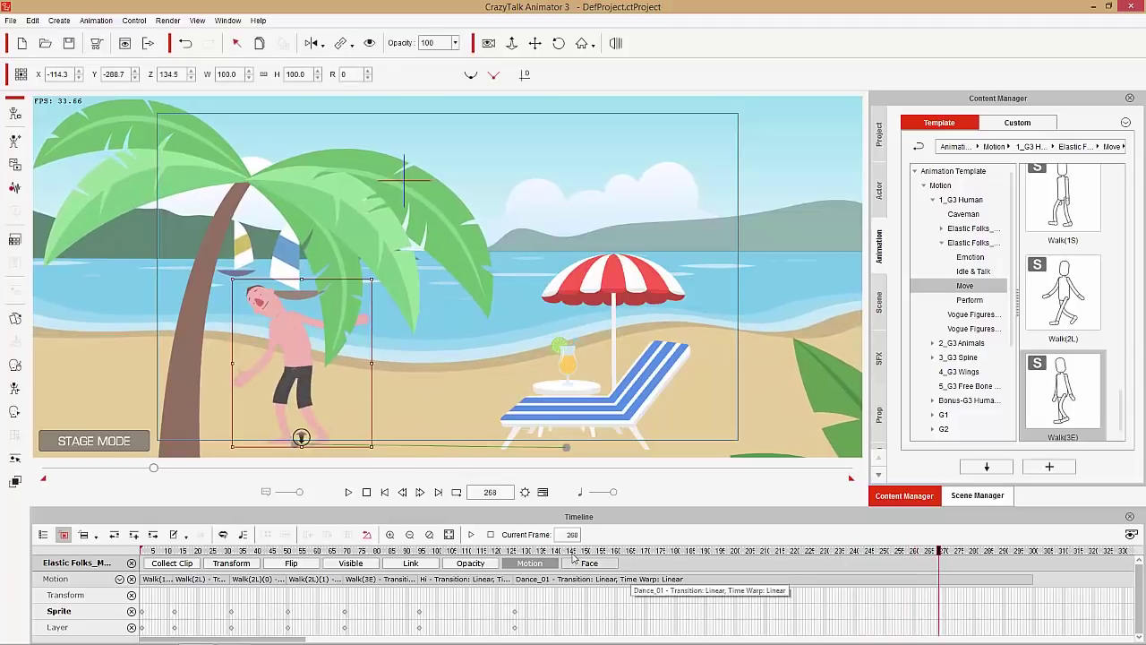
Step: From frame 41, shift the end point of the man's walk path closer to the palm trunk
drag(573, 552, 260, 552)
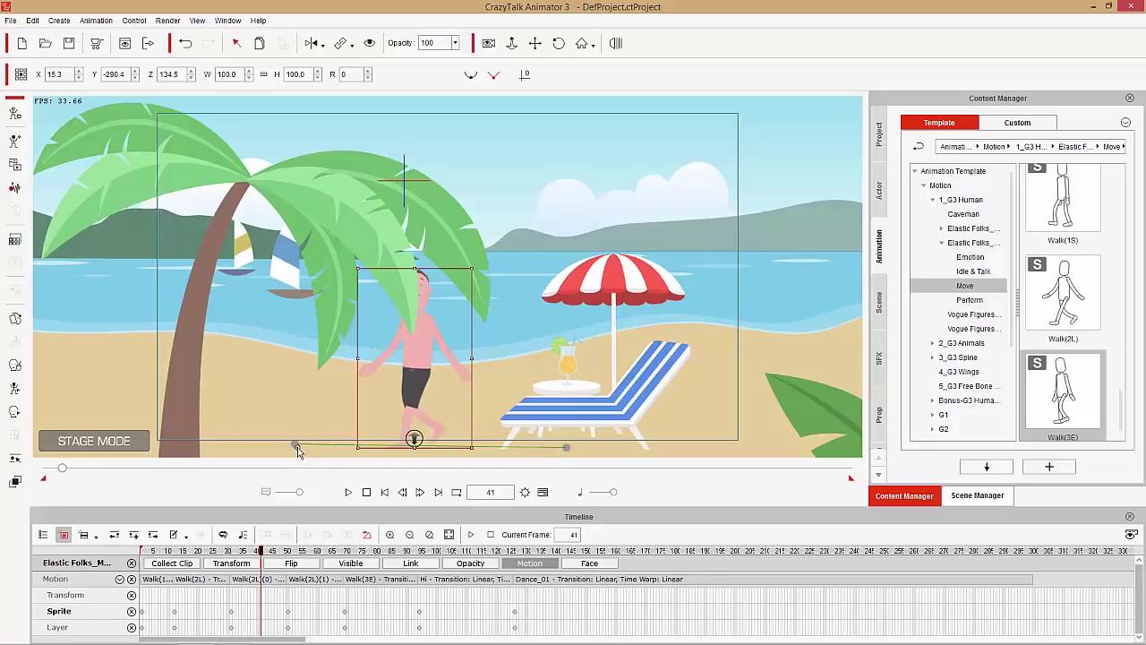
drag(291, 448, 257, 446)
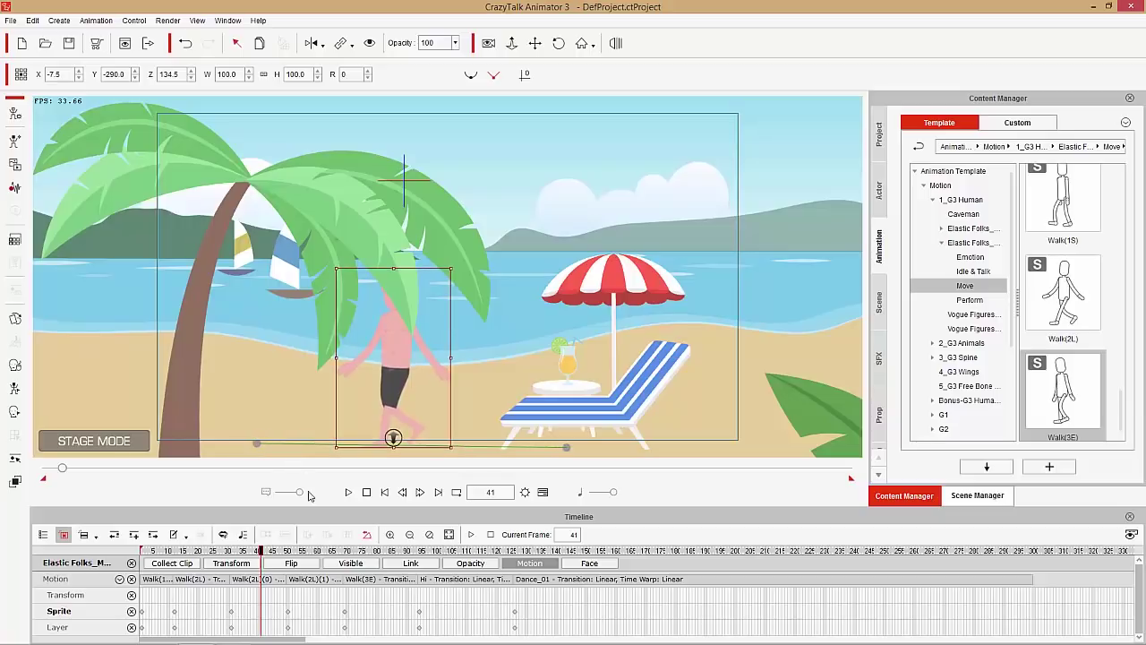
Step: At frame 87, record a microphone voice script of about 3 seconds for the man and accept it
drag(272, 551, 399, 555)
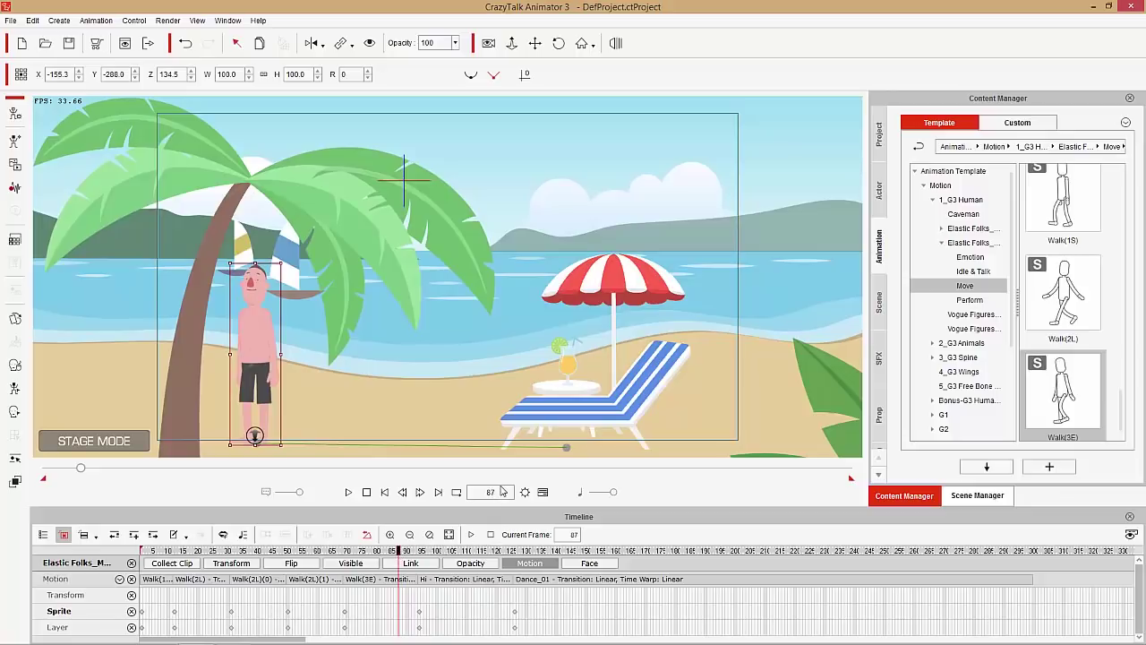
click(13, 189)
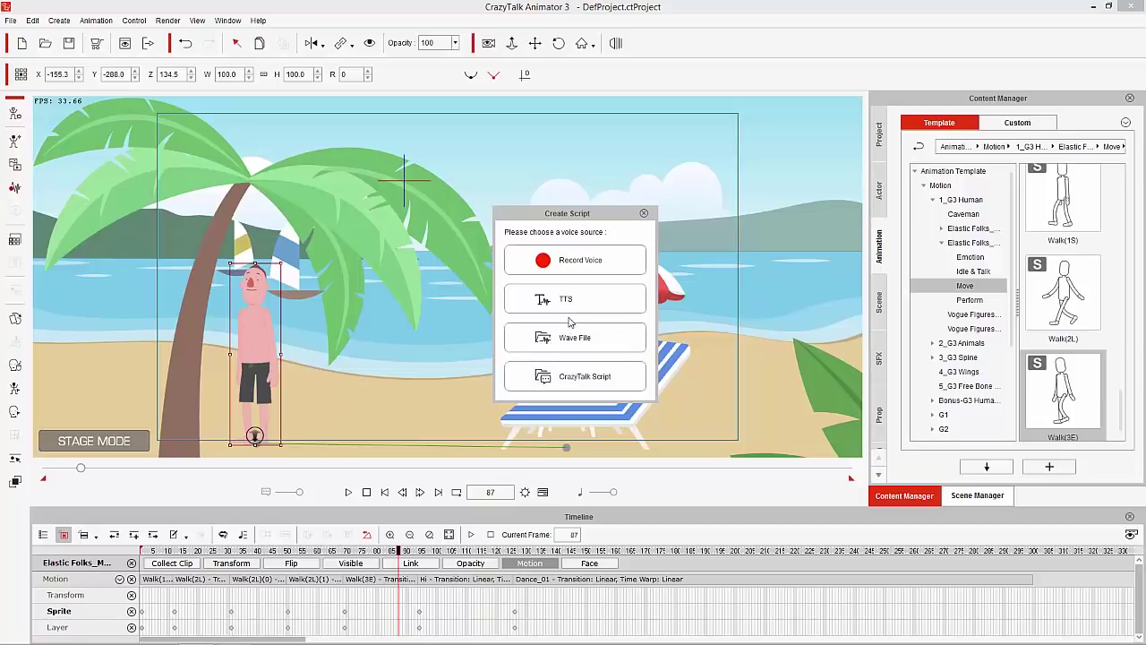
click(593, 262)
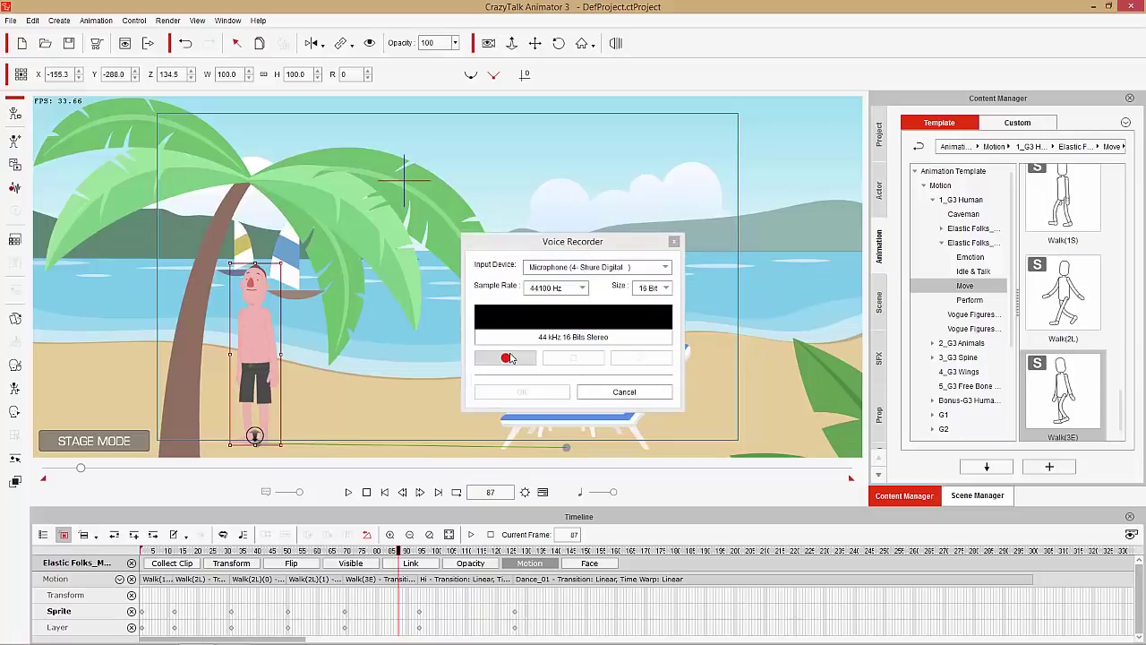
click(508, 358)
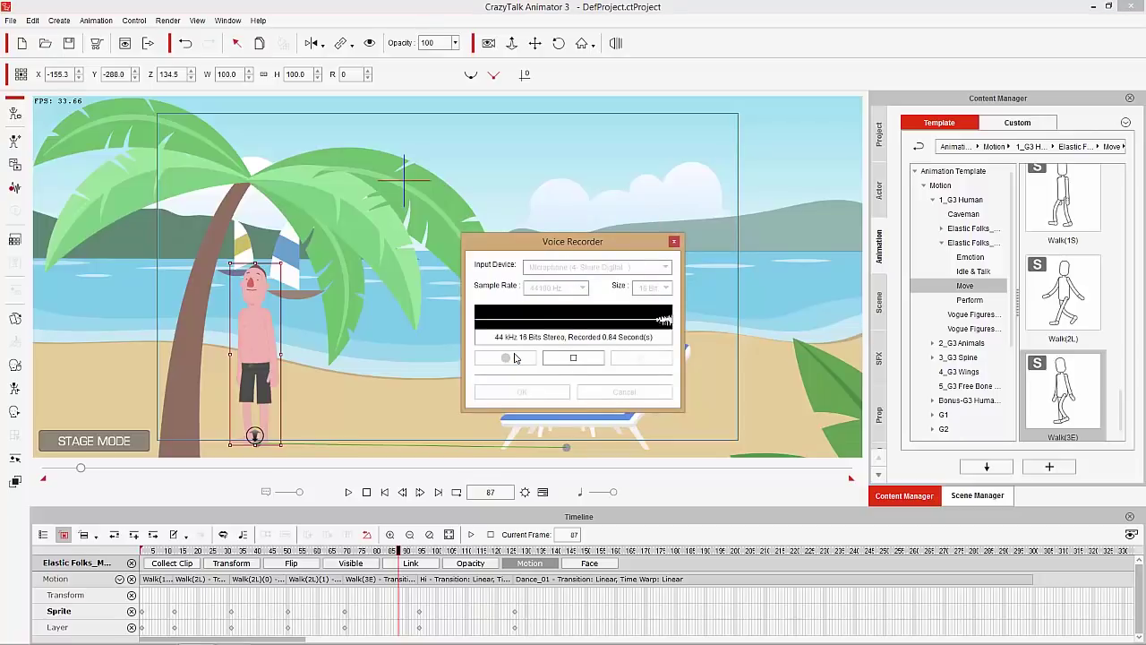
click(576, 358)
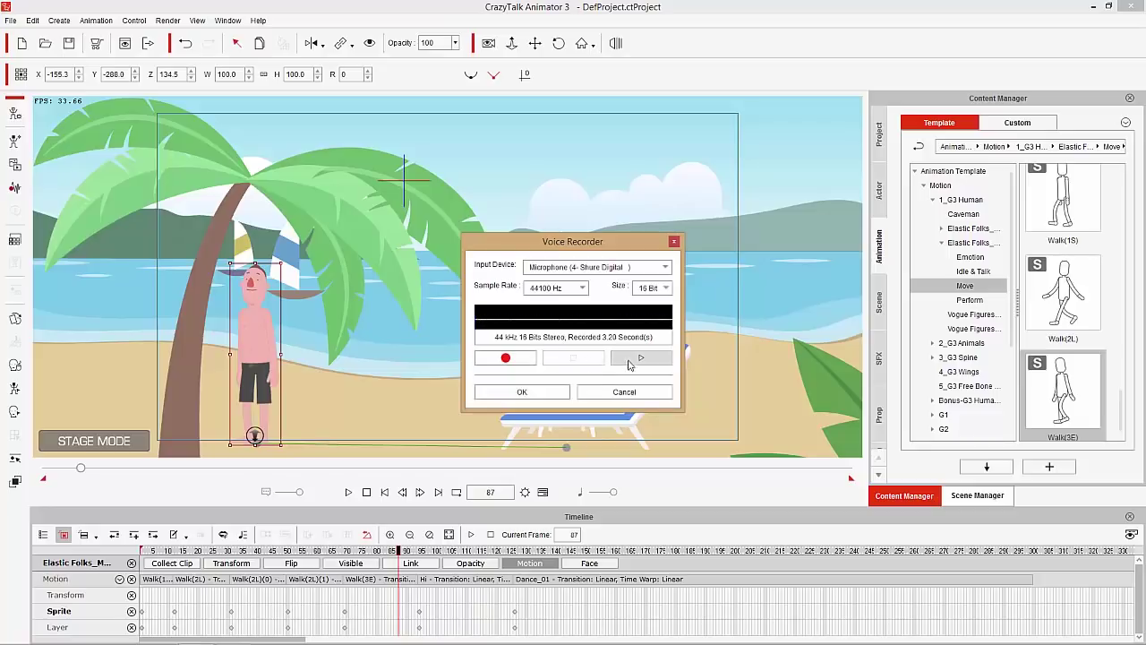
click(522, 392)
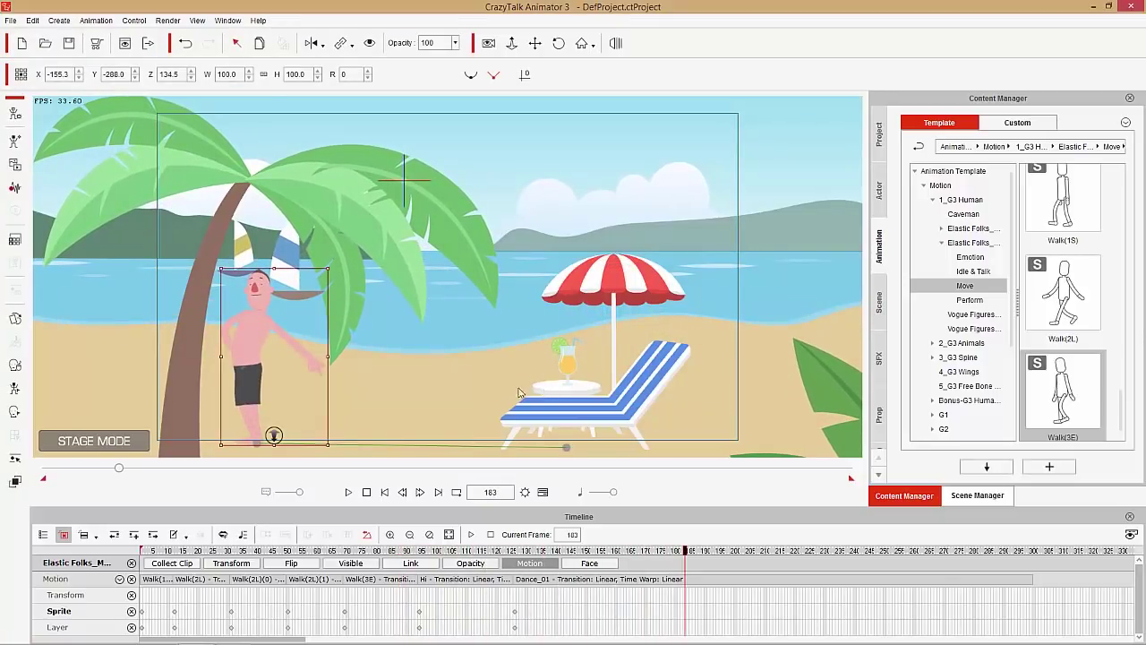
Step: At frame 191, open the Face Puppet for the man and choose the second face animation profile
drag(665, 556, 605, 548)
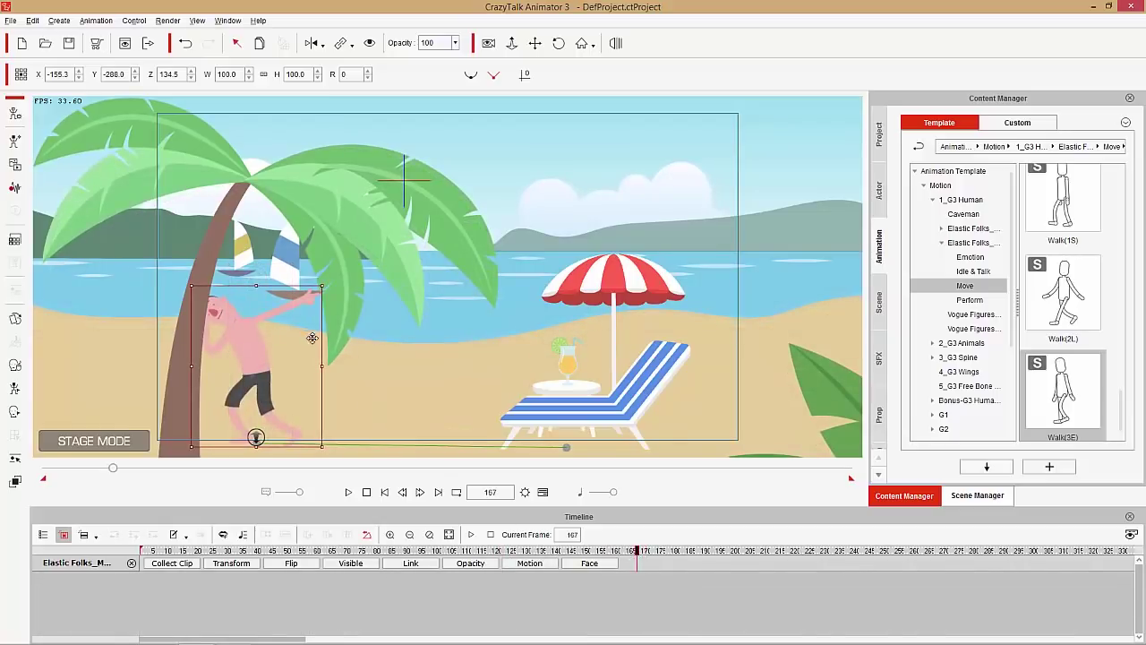
scroll(312, 337, up, 4)
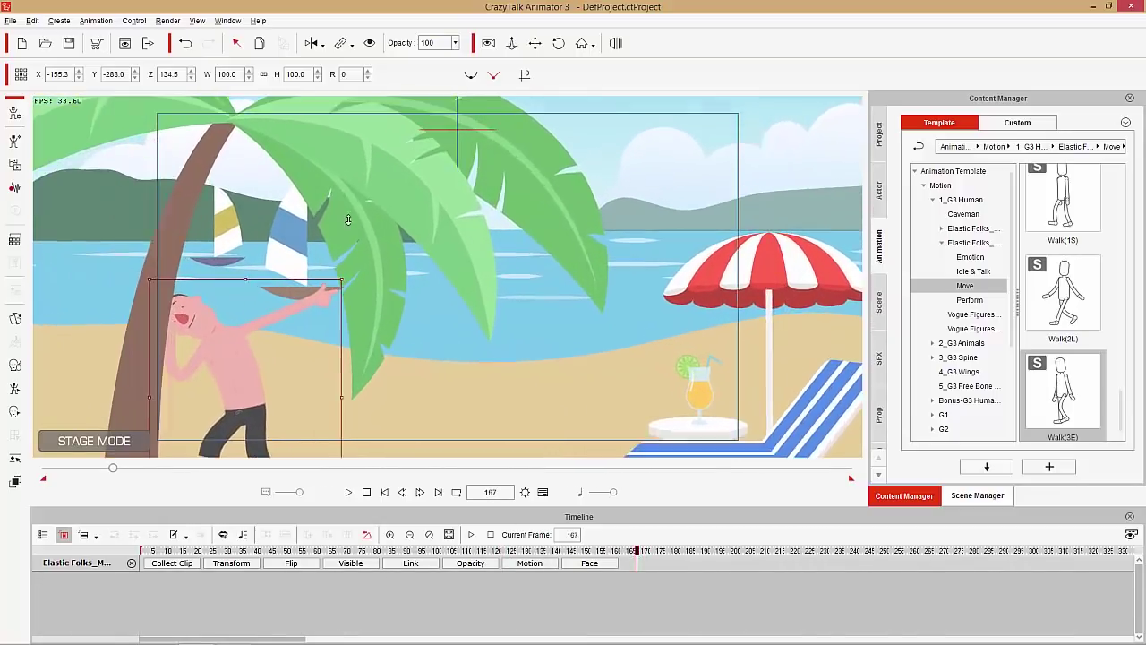
scroll(348, 219, up, 3)
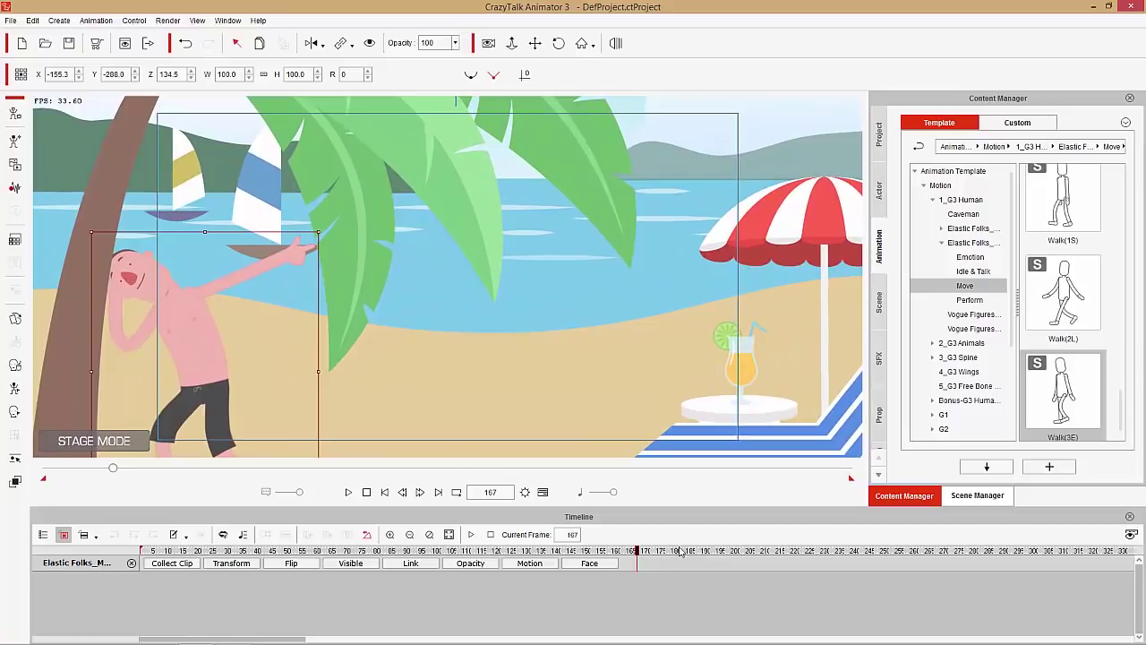
drag(680, 551, 709, 551)
scroll(294, 333, up, 4)
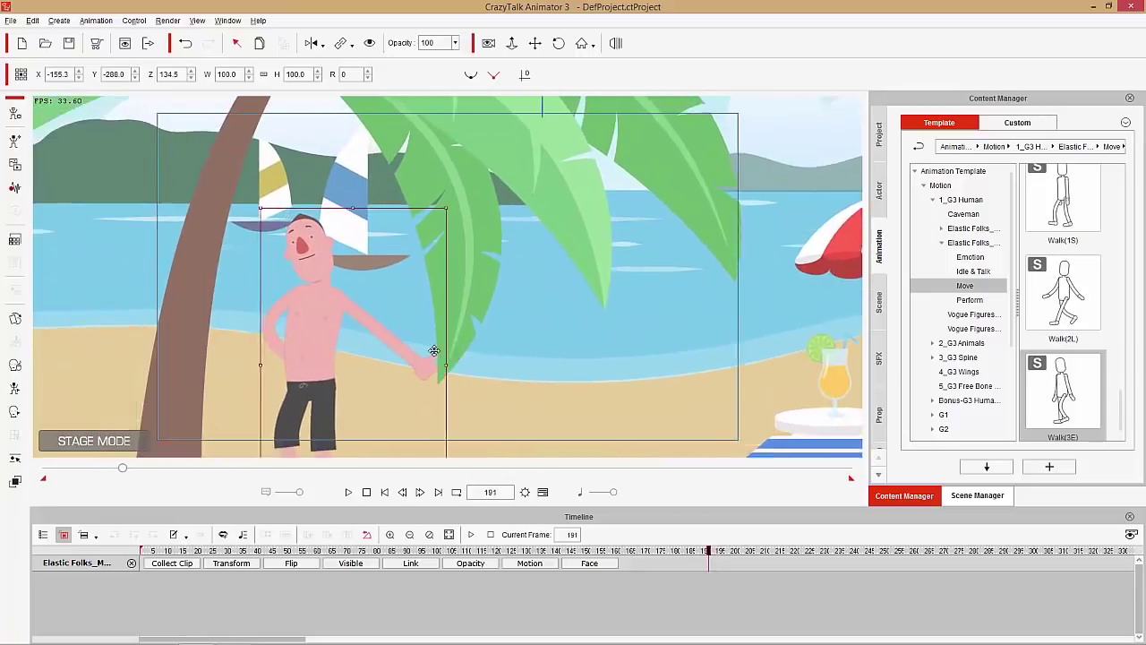
scroll(472, 279, up, 2)
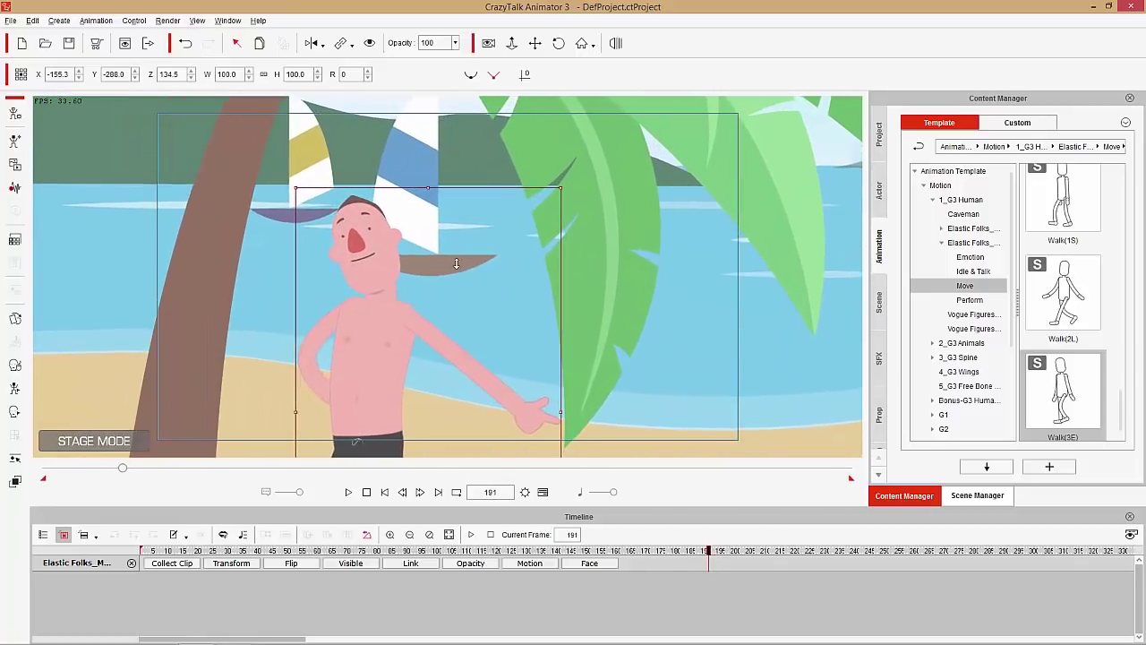
click(16, 368)
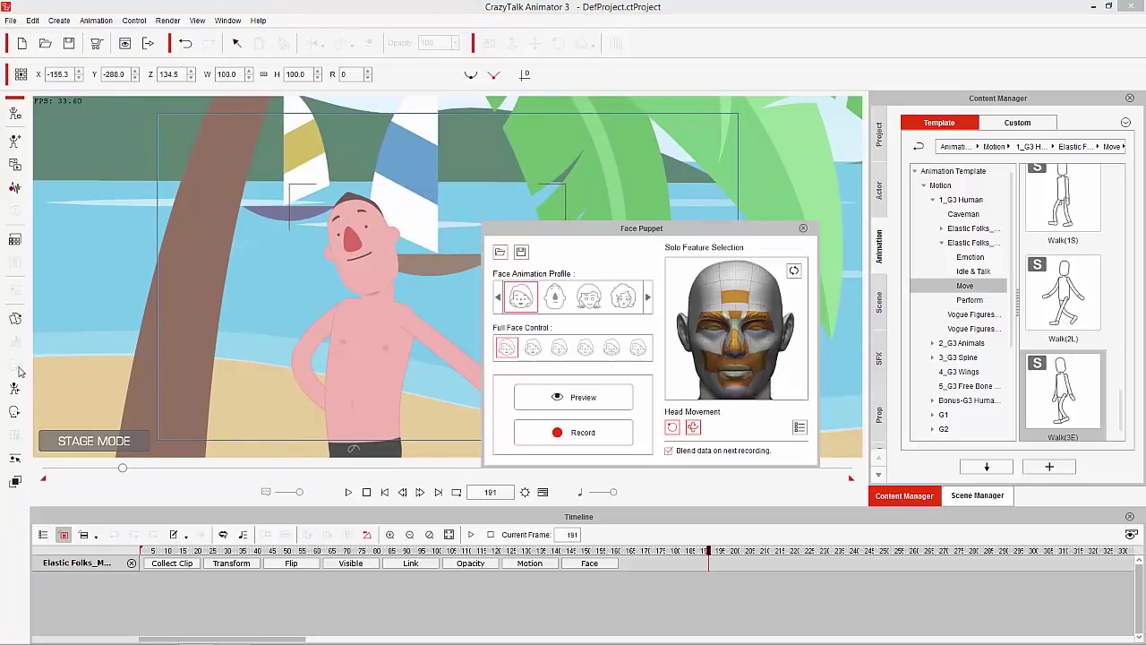
drag(624, 231, 638, 161)
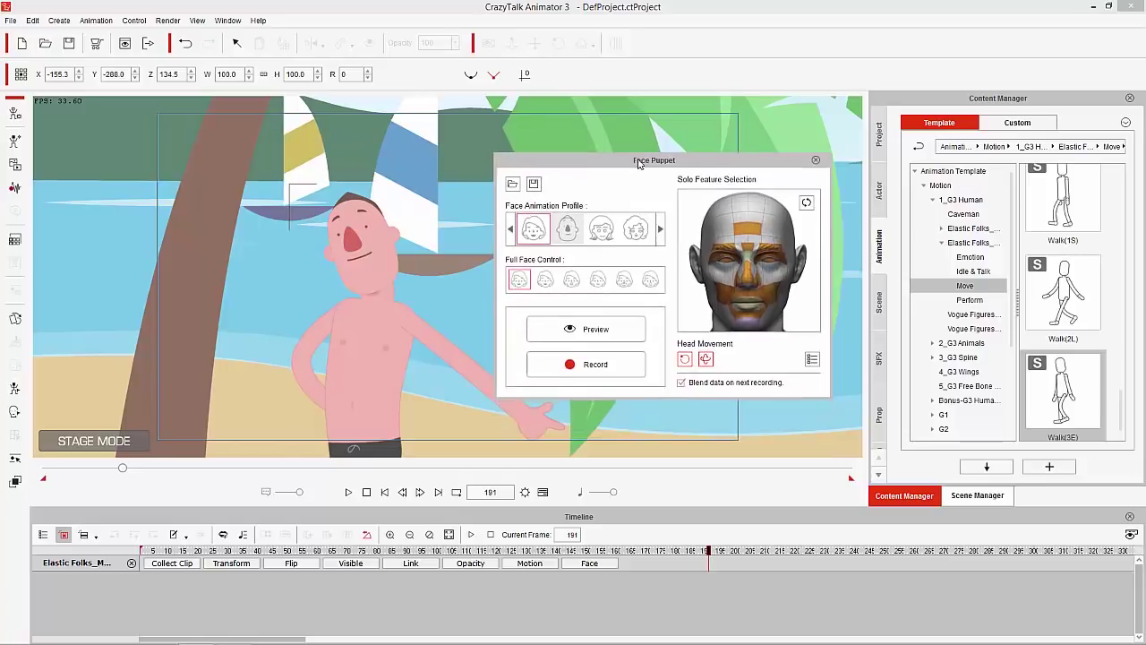
click(570, 231)
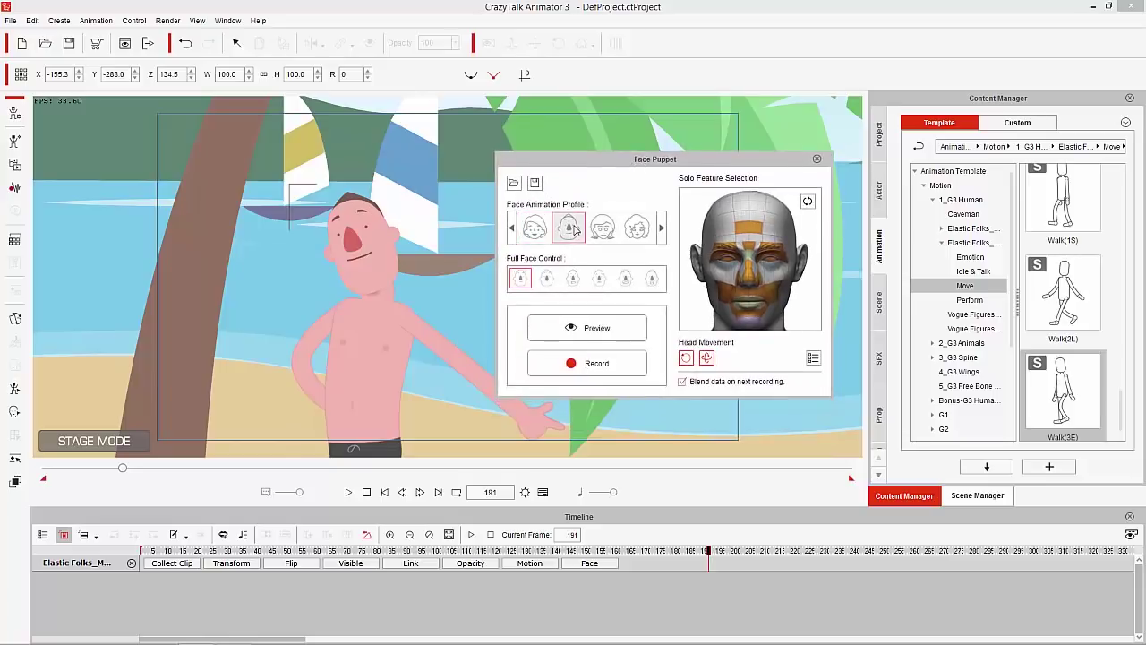
Step: Preview the fifth, sixth and third full face control expressions on the man's face
click(626, 283)
key(space)
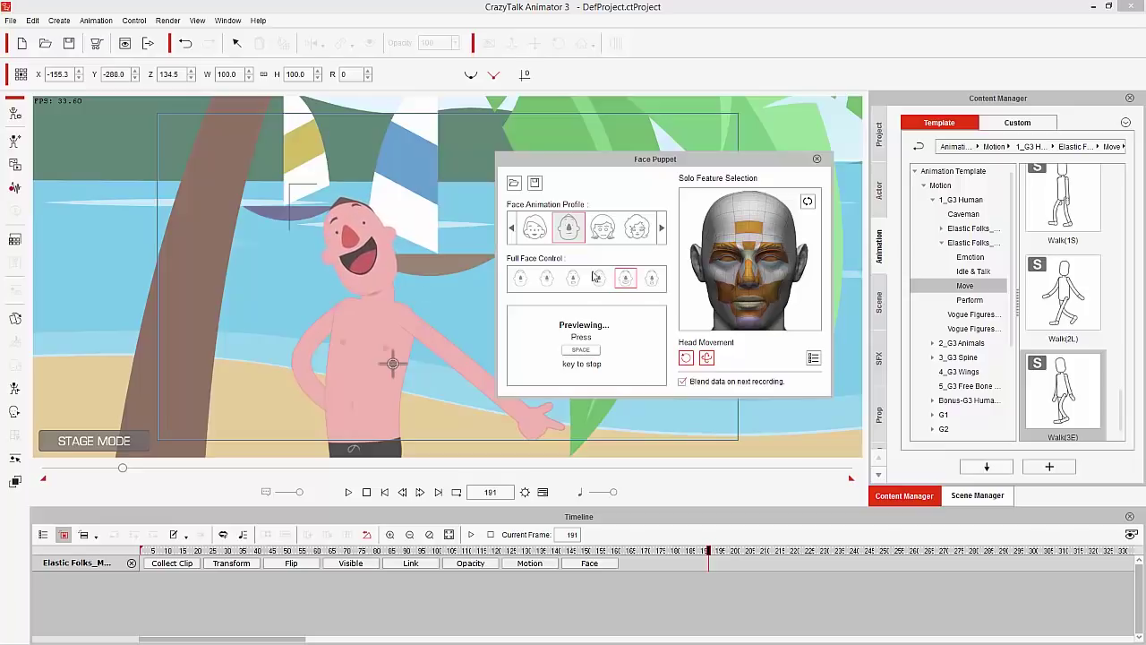
click(652, 277)
key(space)
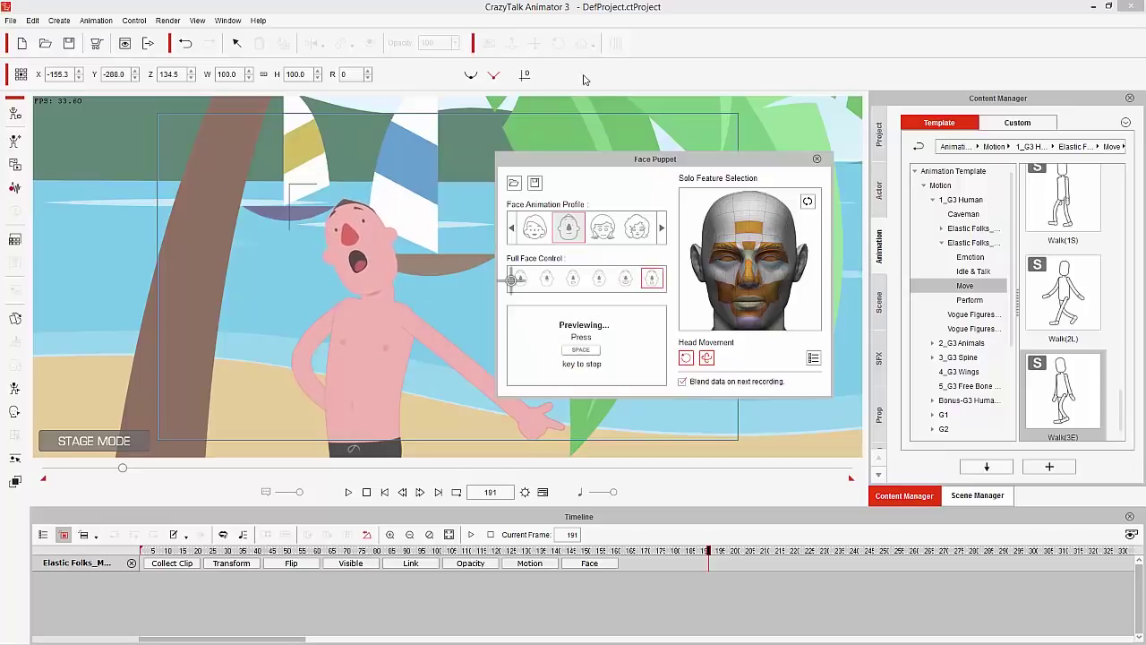
click(574, 278)
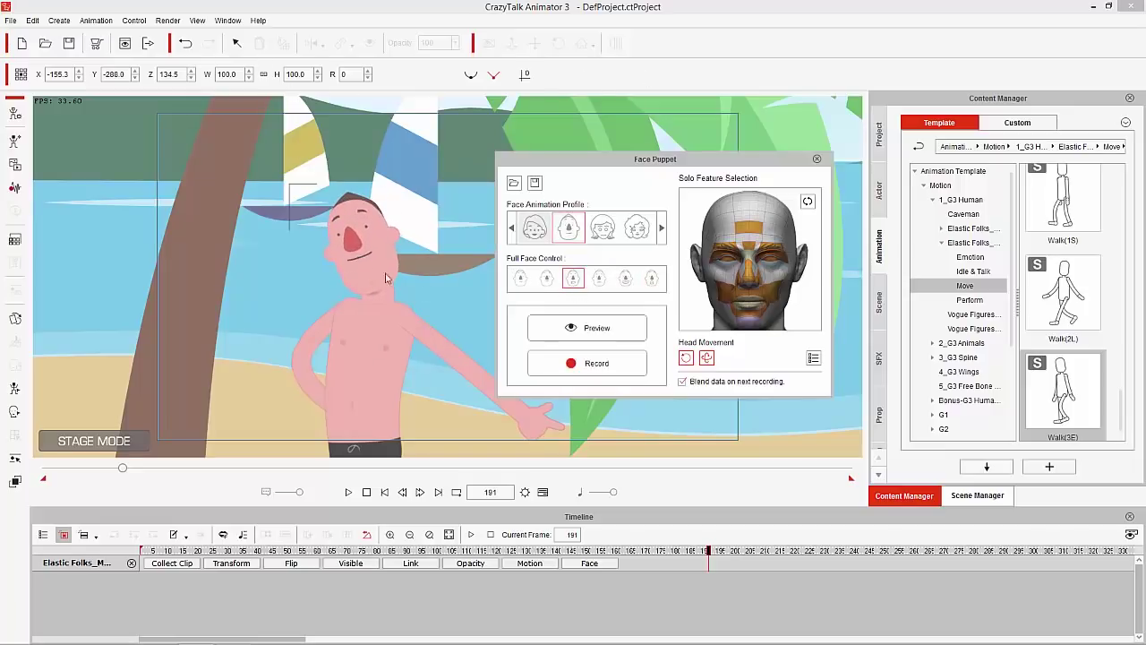
key(space)
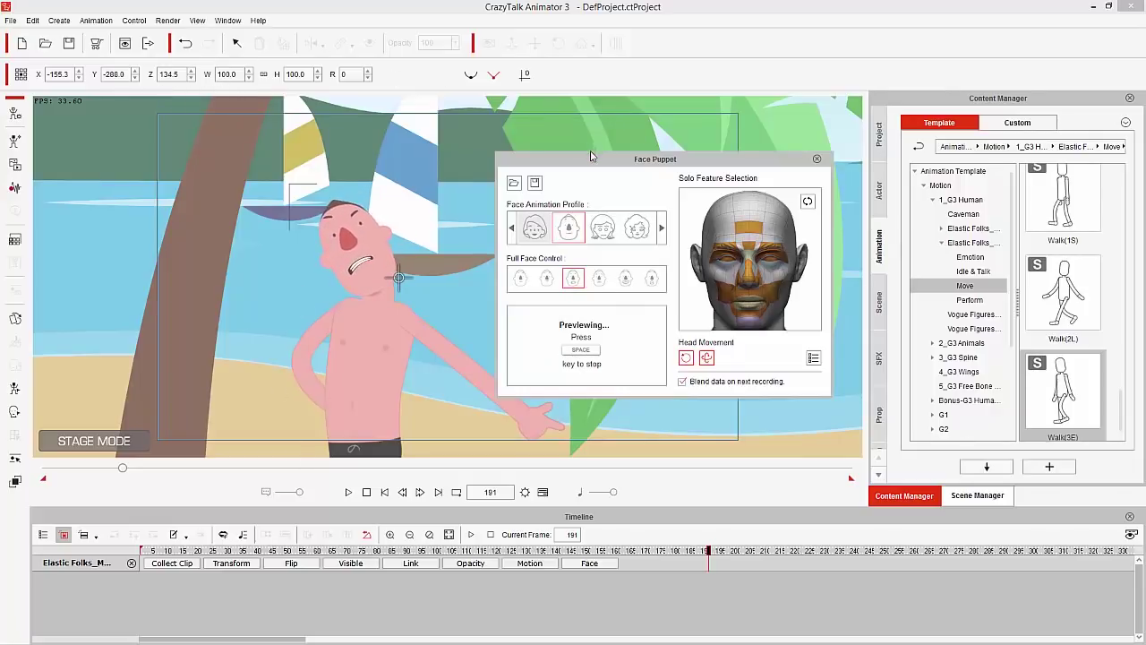
key(space)
Step: Record a laughing facial performance with the fifth full face control from frame 191 to about frame 383, and close the Face Puppet
key(space)
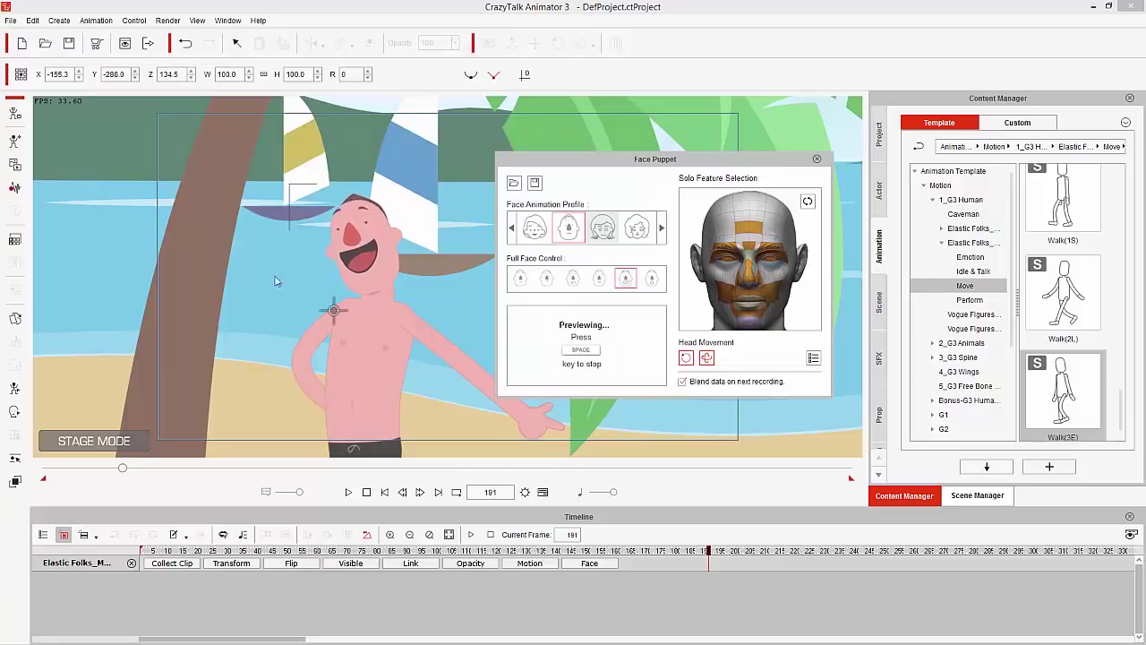
key(space)
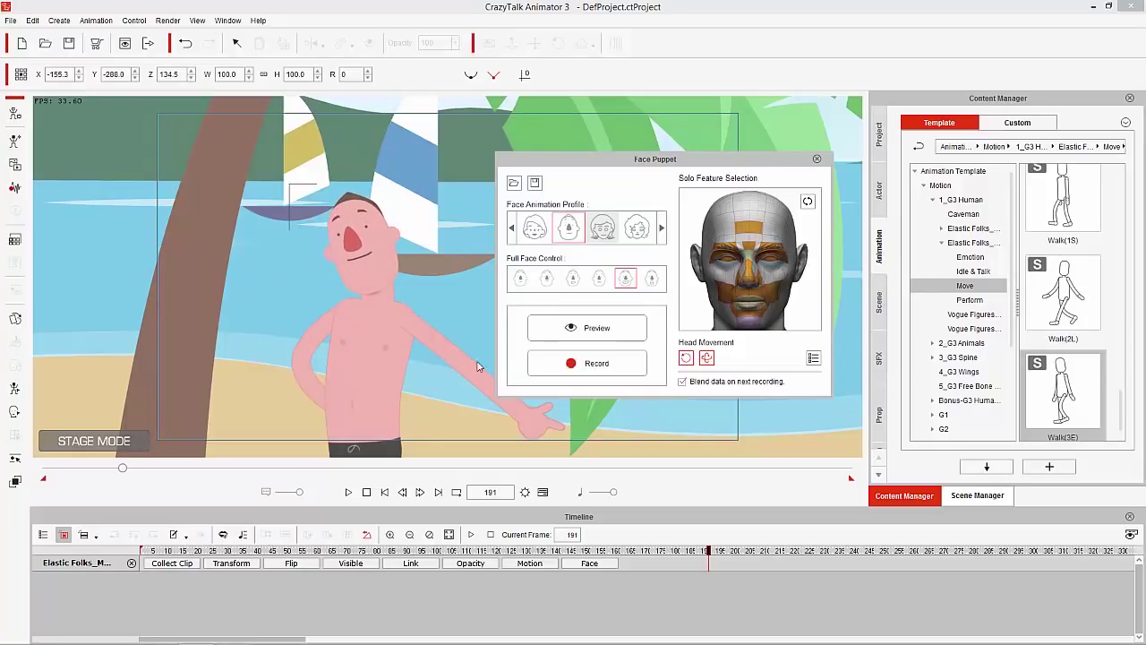
click(603, 363)
key(space)
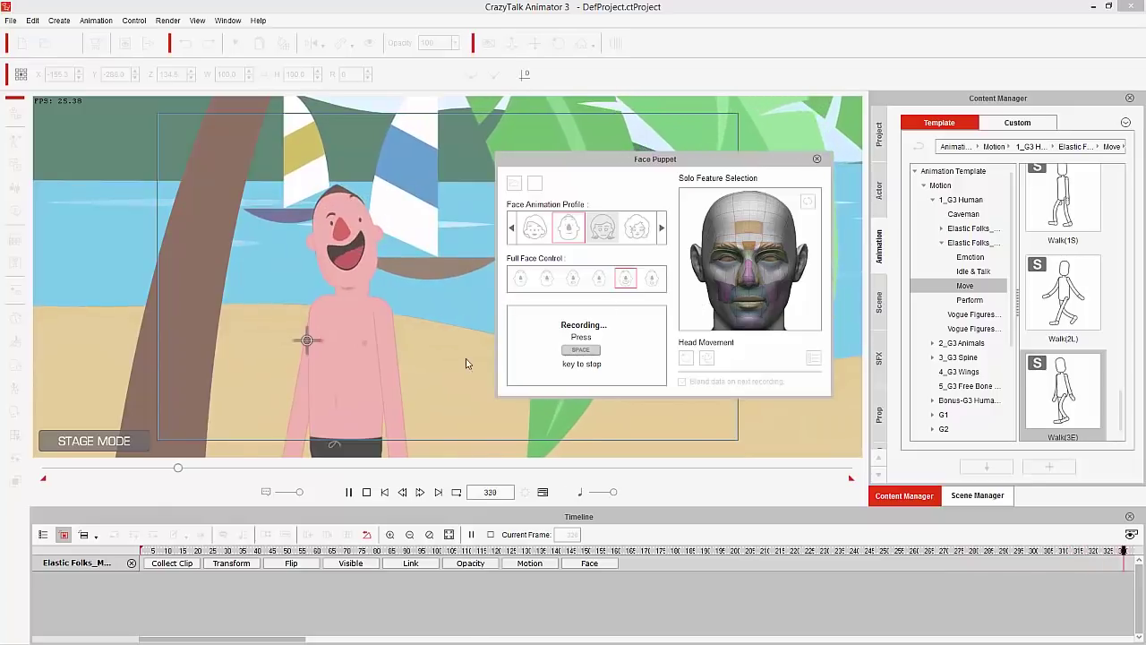
key(space)
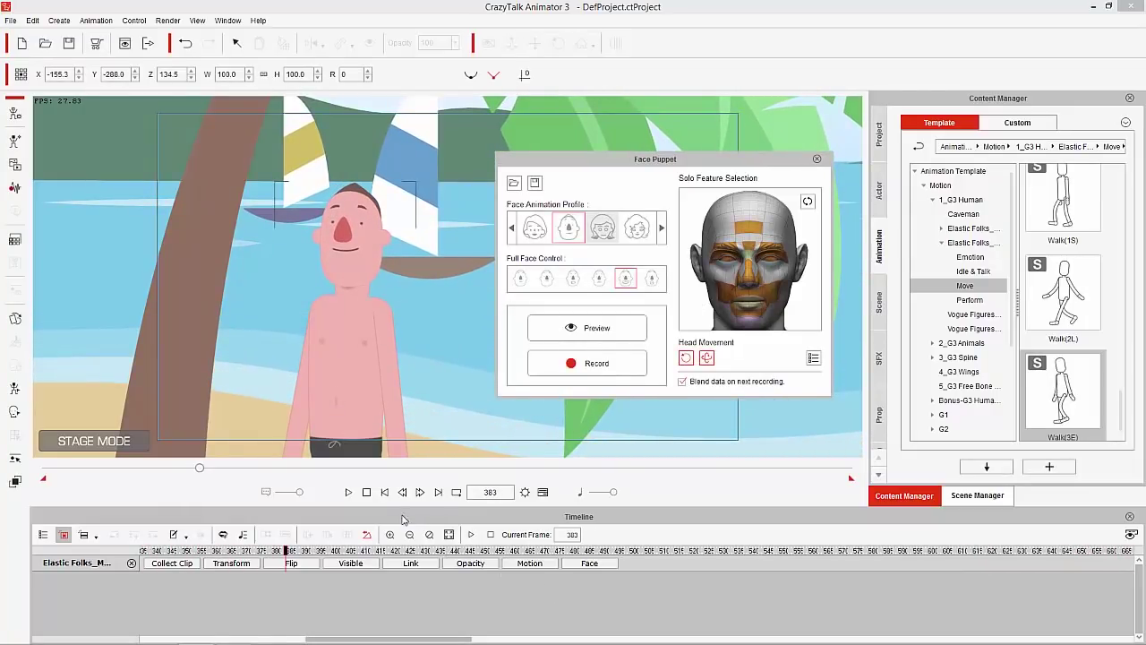
mouse_move(197, 469)
mouse_down()
mouse_move(110, 474)
mouse_move(220, 473)
mouse_move(206, 475)
mouse_up()
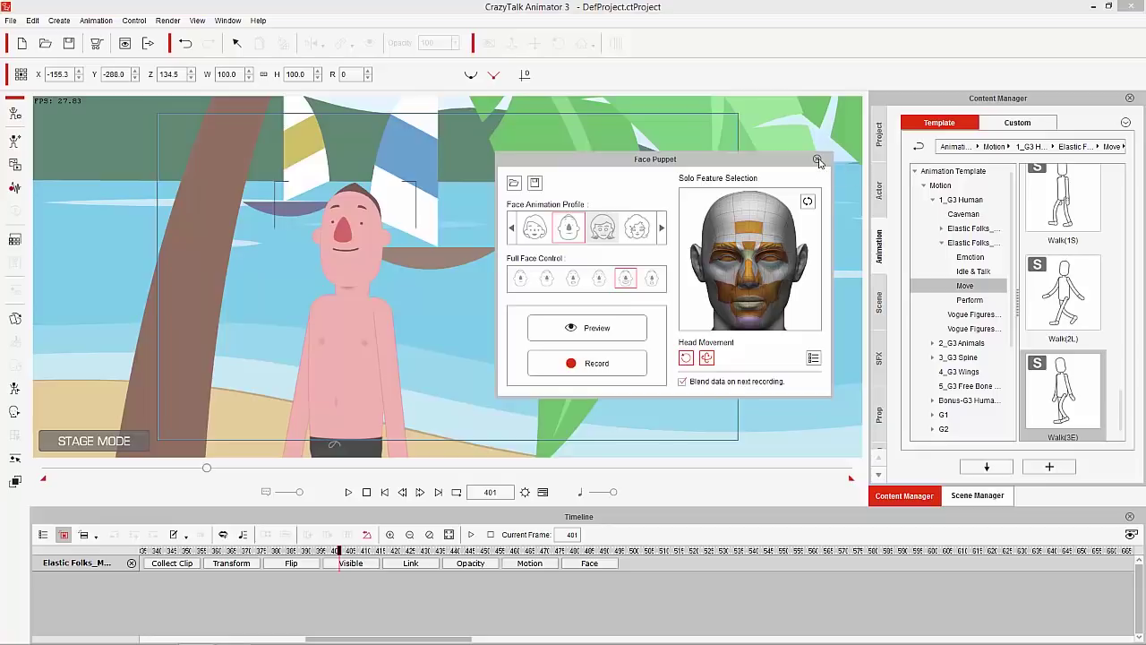
click(817, 159)
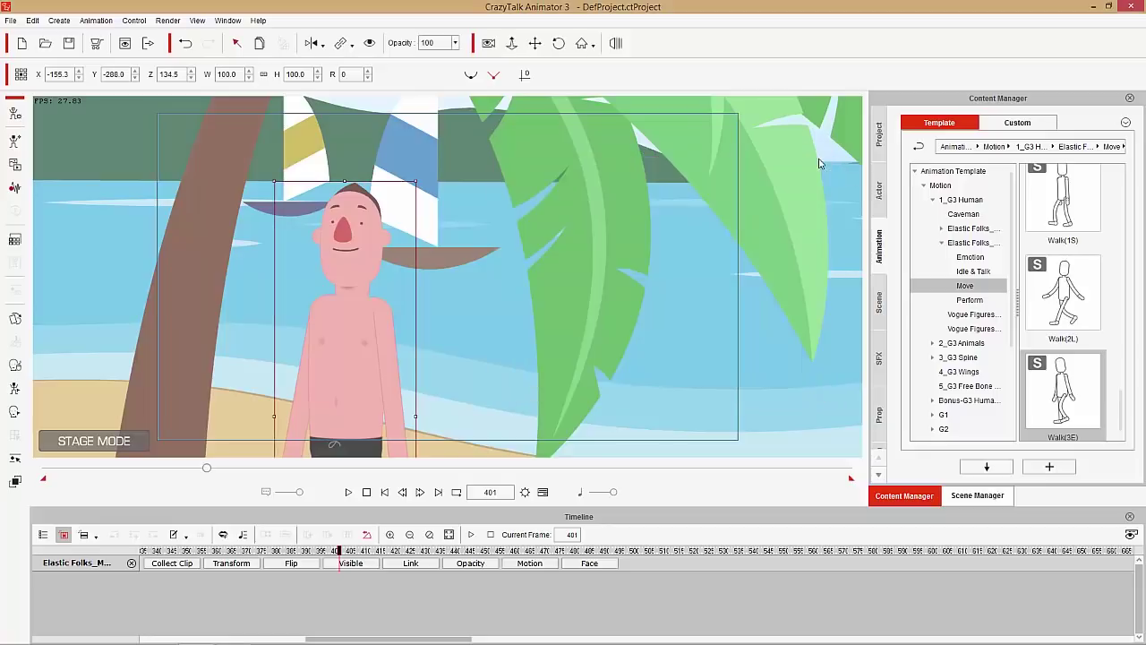
Step: Return to frame 1 and show the project's Camera track in the timeline
click(366, 492)
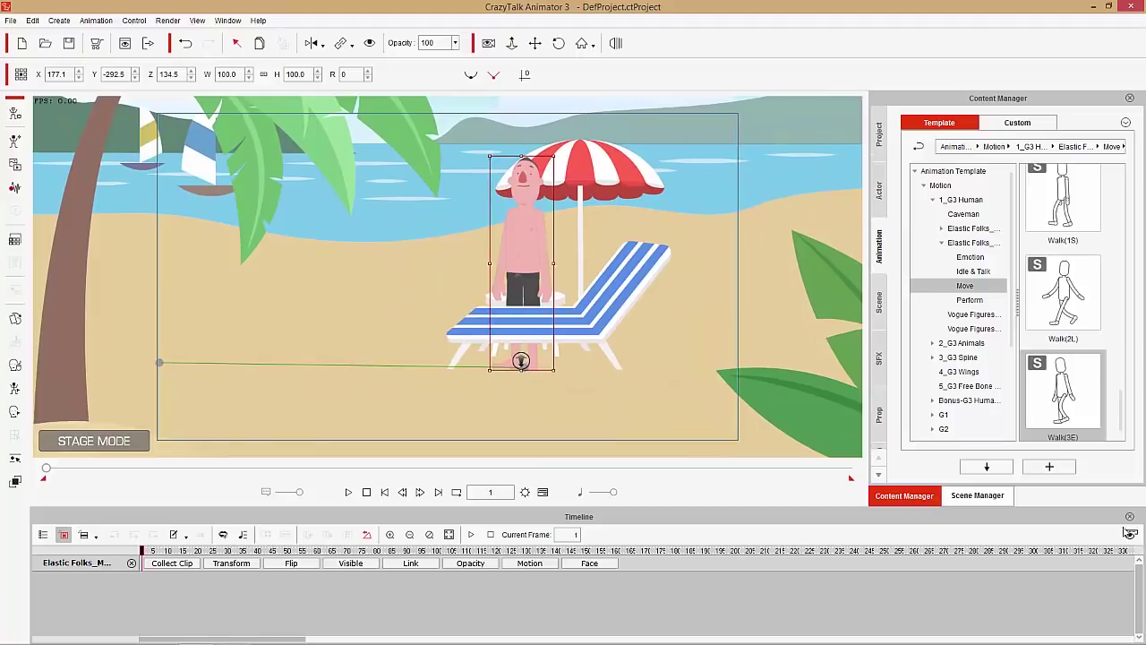
click(1130, 517)
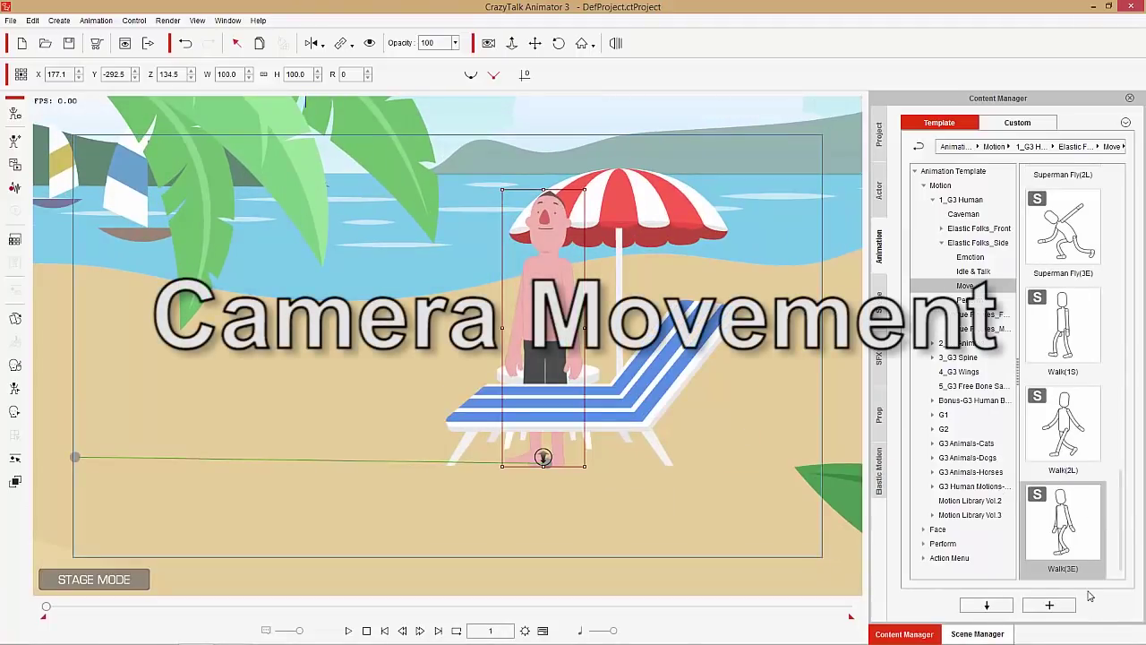
key(F3)
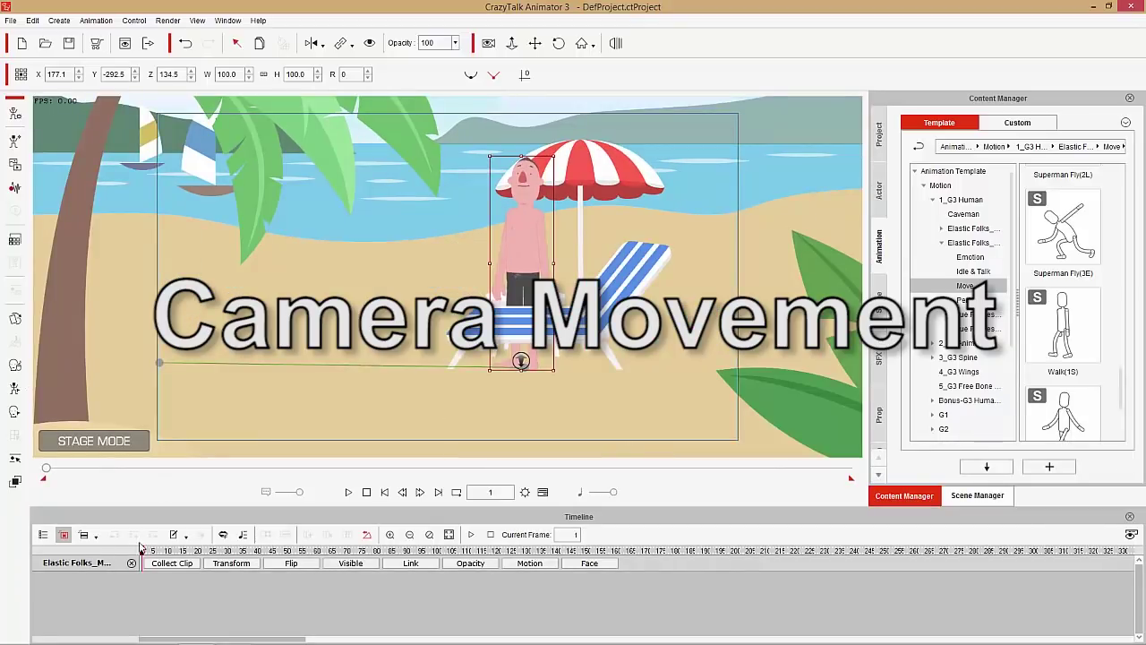
click(45, 535)
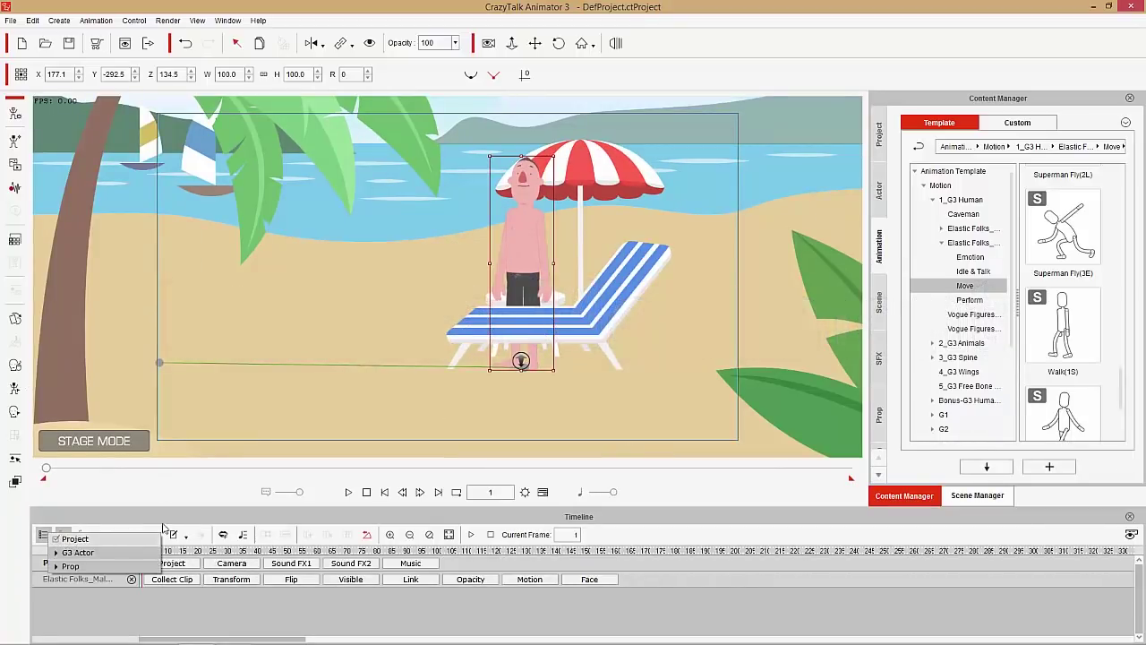
click(233, 564)
drag(191, 552, 141, 550)
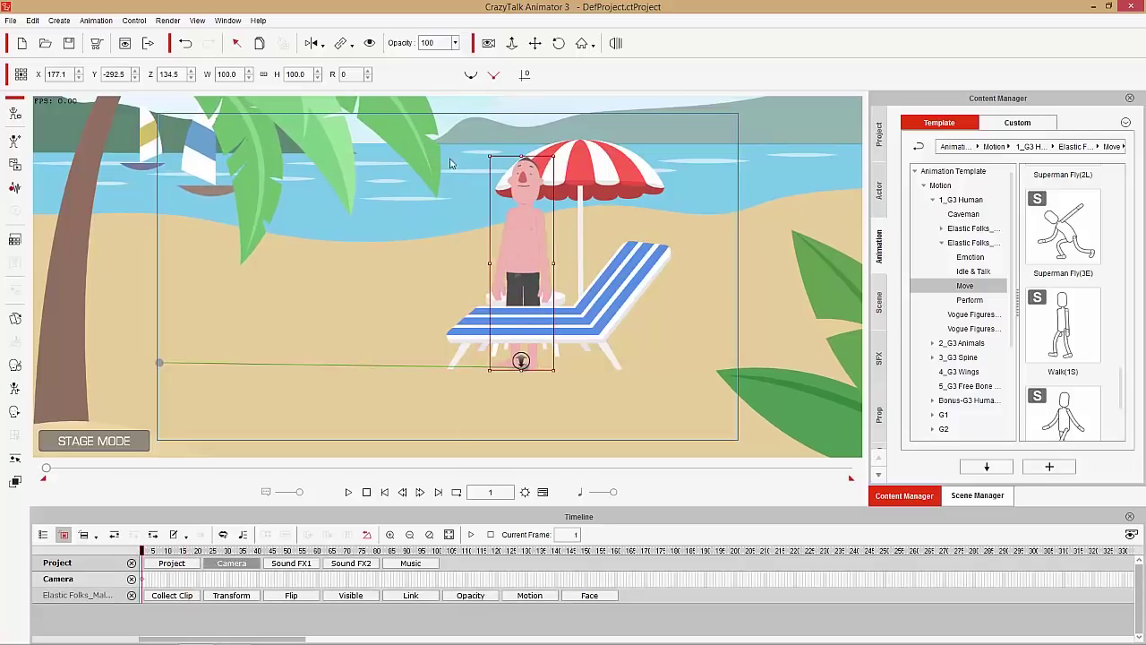
Step: Turn on camera recording mode and pan the camera at frame 1 across the scene toward the palm and sailboats
click(490, 45)
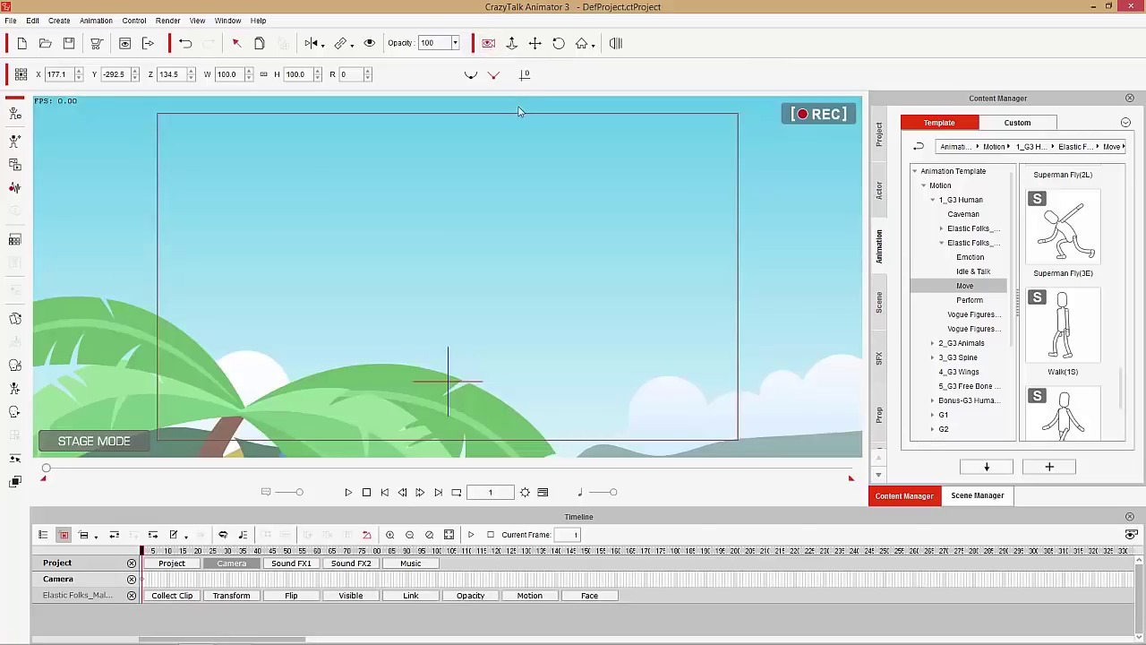
drag(662, 344, 546, 138)
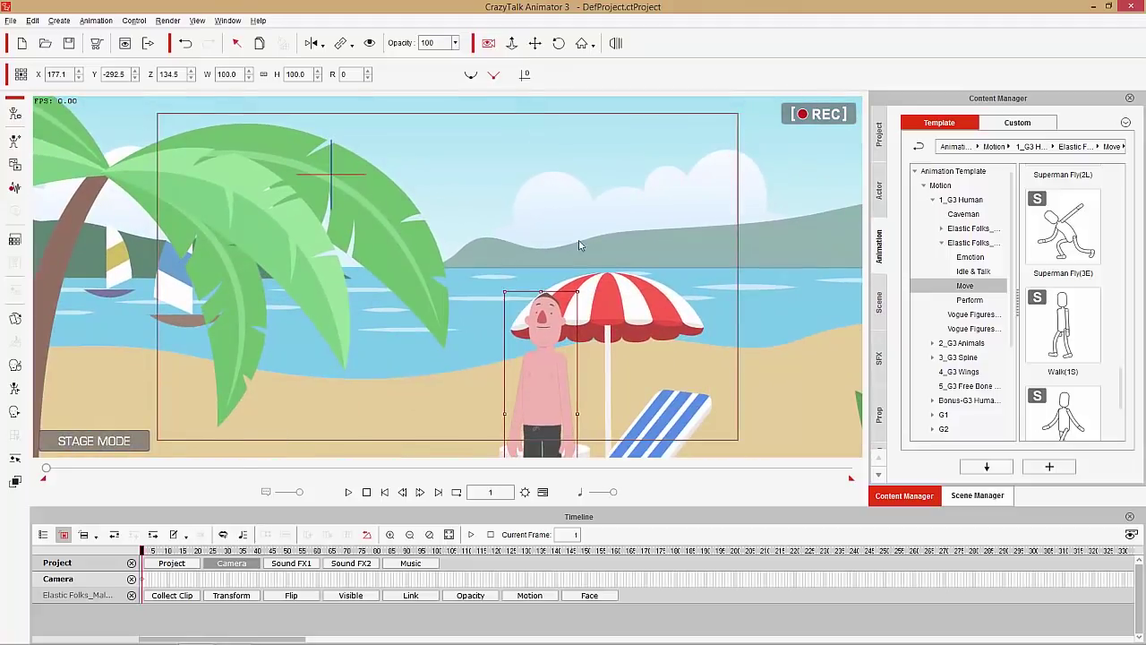
drag(599, 261, 597, 132)
drag(399, 224, 538, 331)
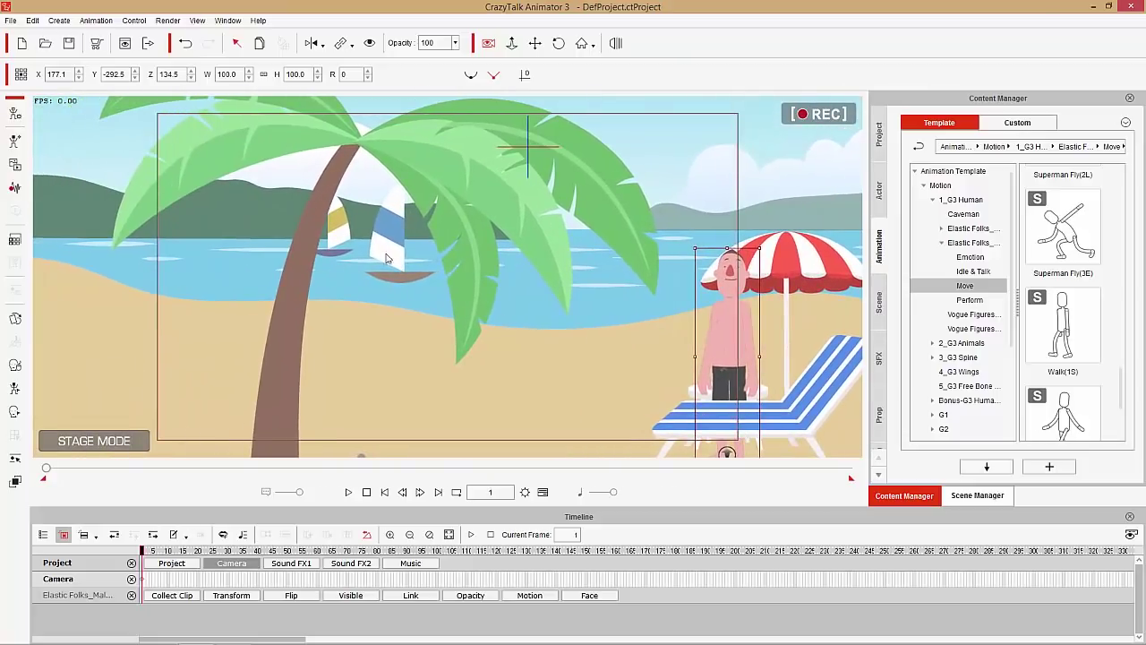
drag(421, 348, 454, 383)
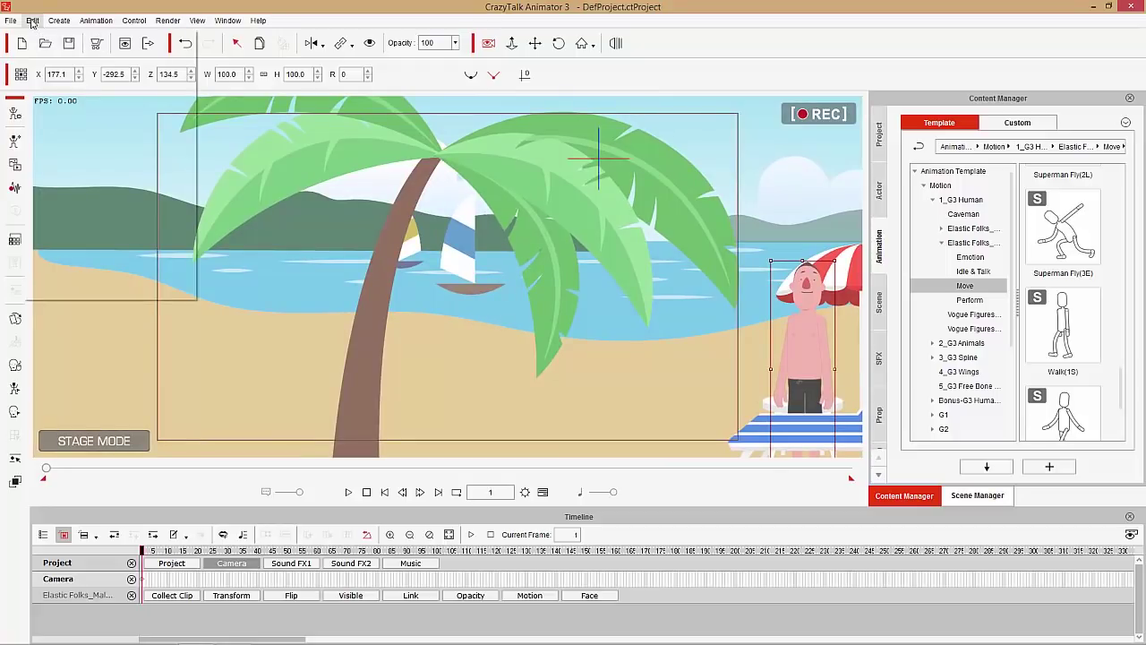
Step: Set the perspective camera lens to 35 mm in the project settings, and zoom and pan the camera toward the man
click(32, 20)
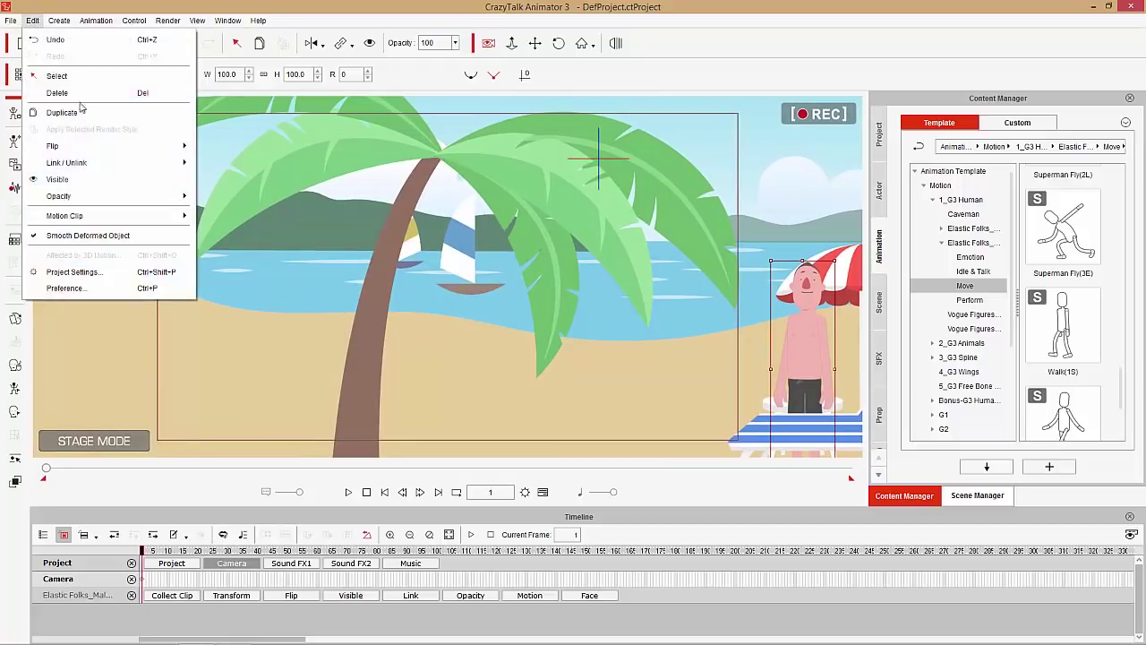
click(115, 279)
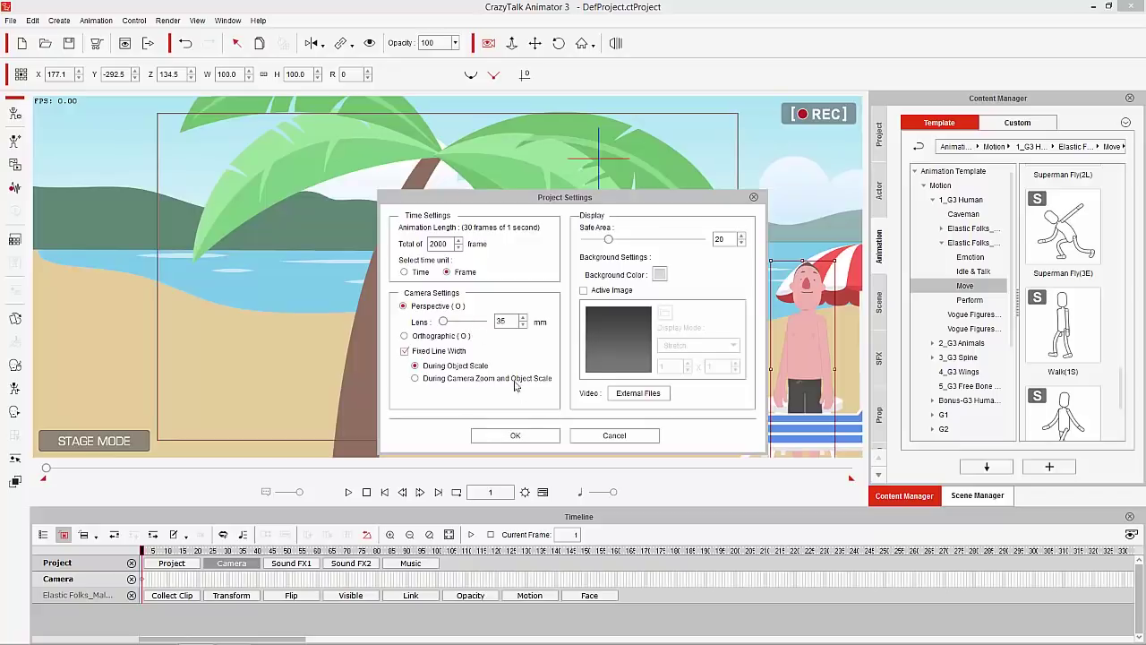
click(528, 436)
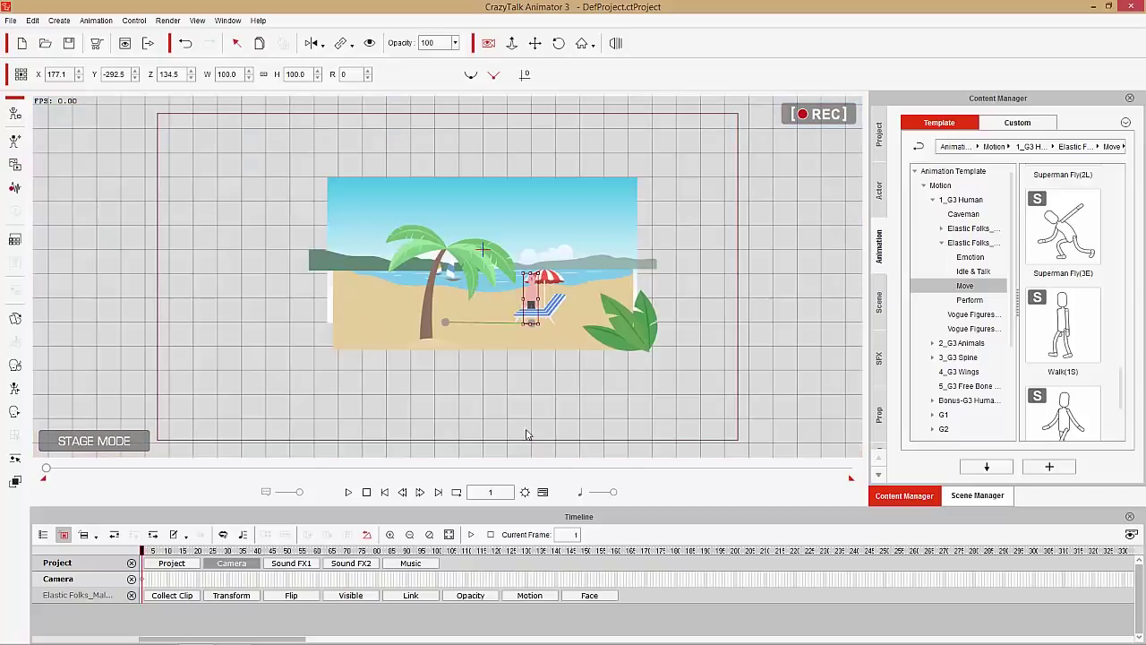
scroll(625, 392, up, 5)
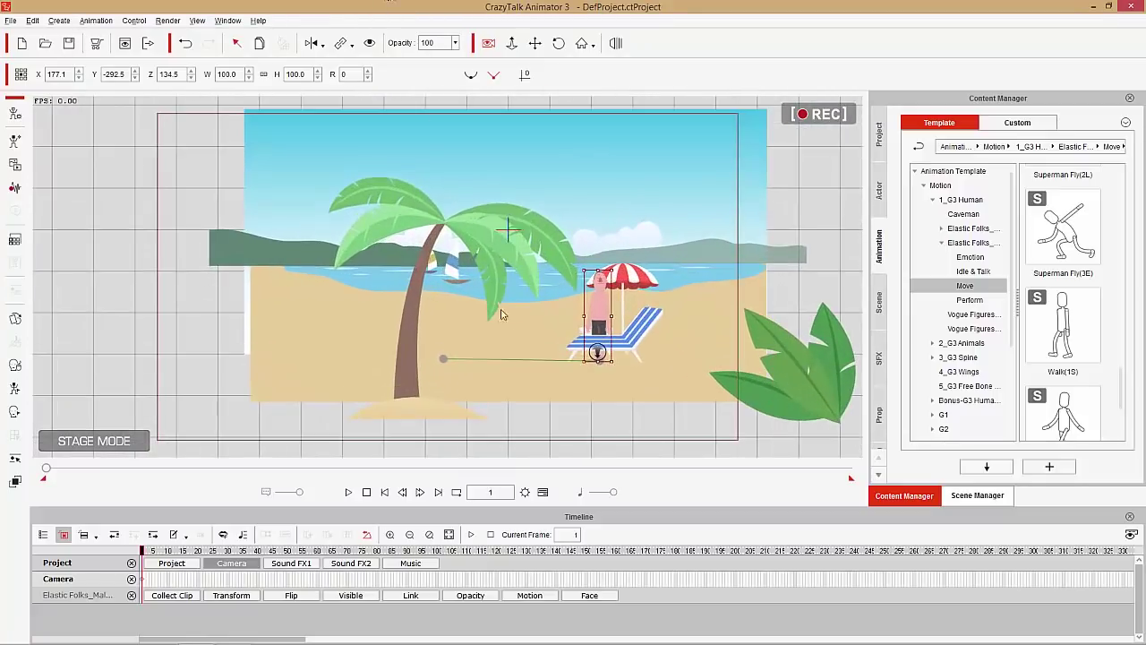
drag(615, 334, 387, 87)
drag(456, 207, 527, 327)
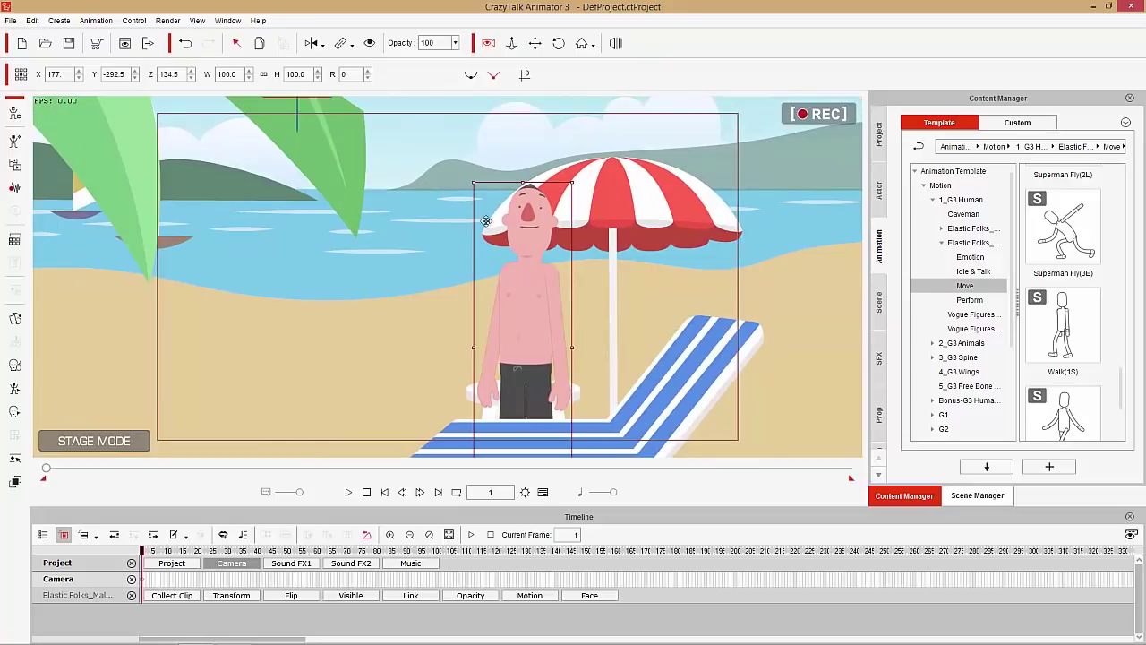
Step: Set the perspective camera lens to 106 mm in the project settings and reframe the camera on the man and umbrella
click(32, 21)
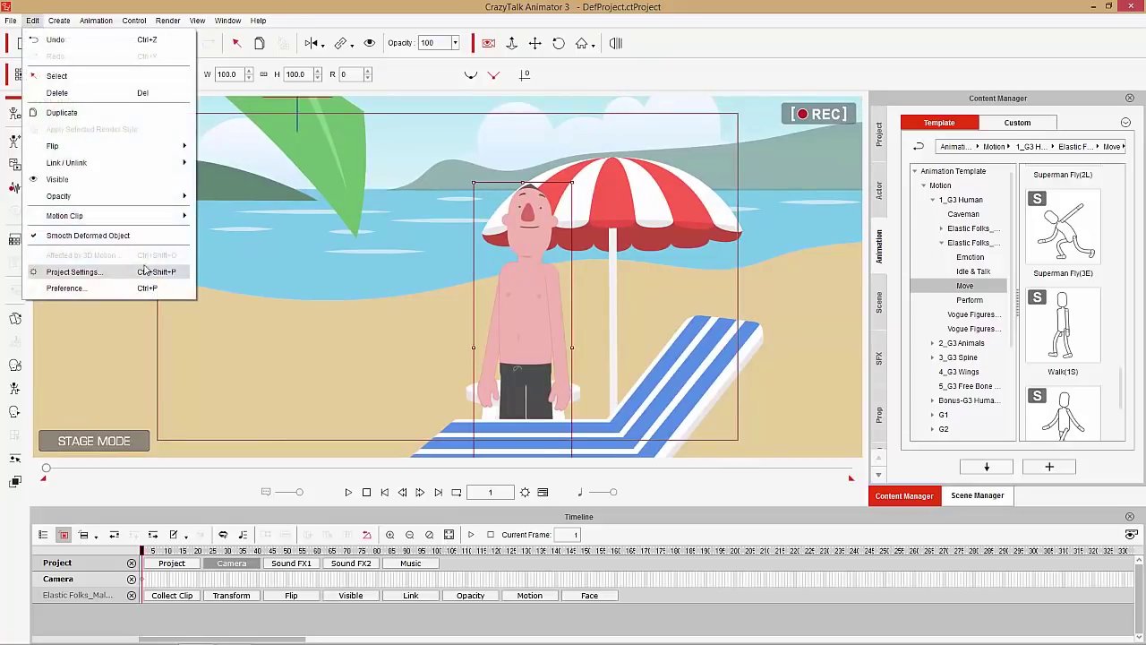
click(85, 271)
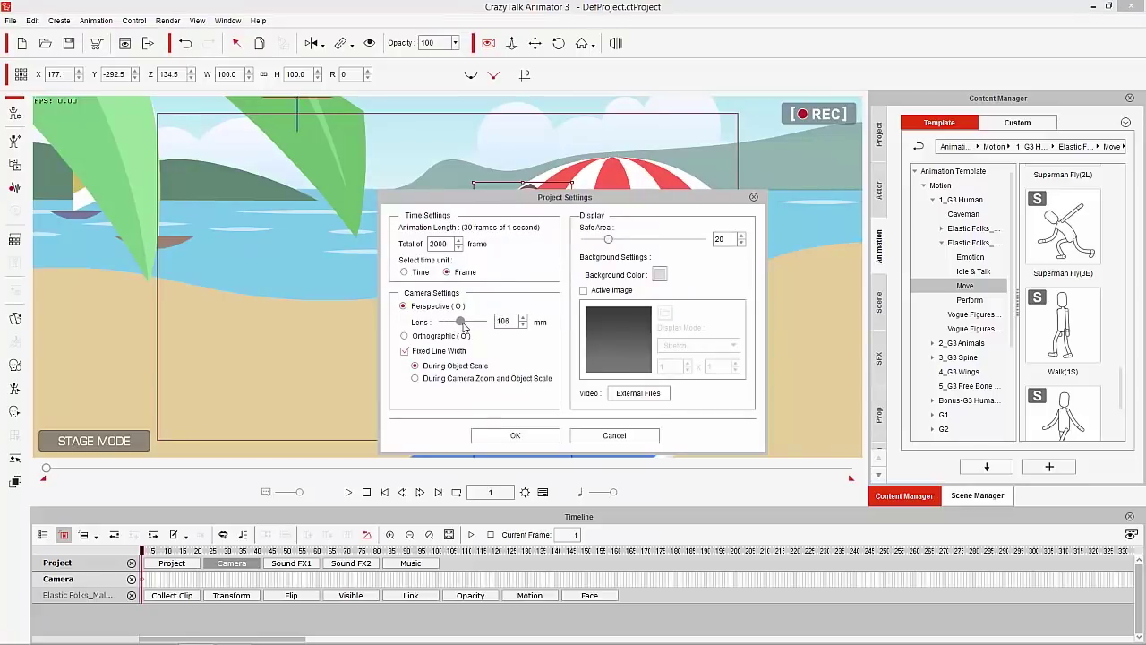
click(531, 434)
scroll(490, 391, down, 5)
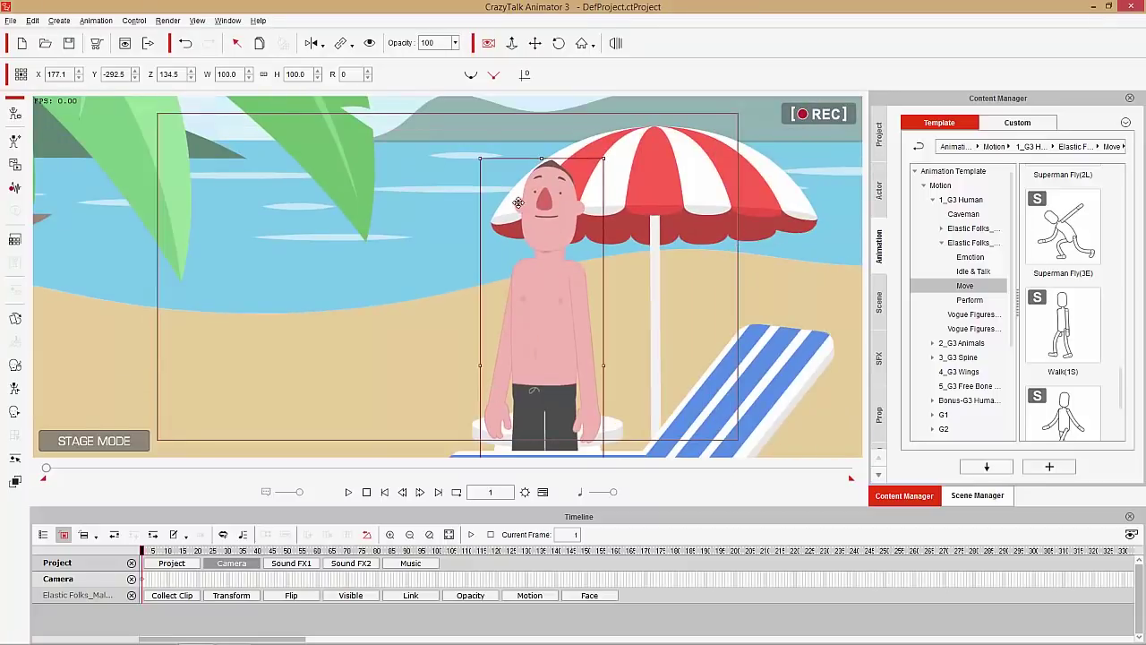
Step: Widen the camera framing at frame 1 to show the whole beach, and move the foreground leaves further left into the camera frame
drag(287, 316, 535, 265)
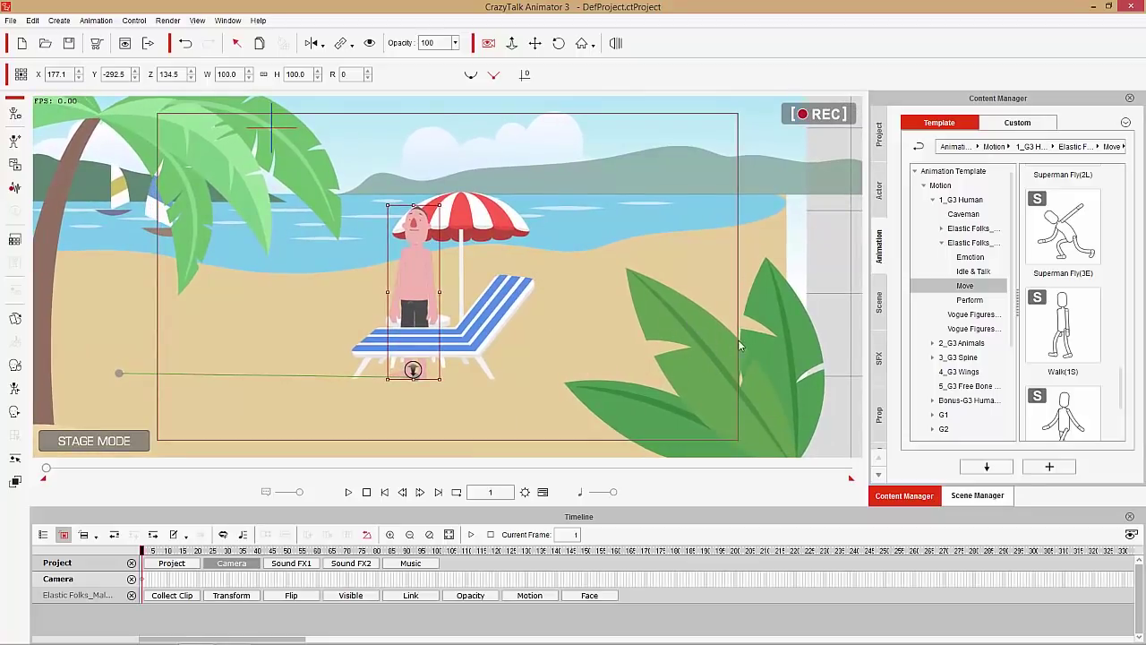
click(775, 385)
drag(789, 400, 740, 377)
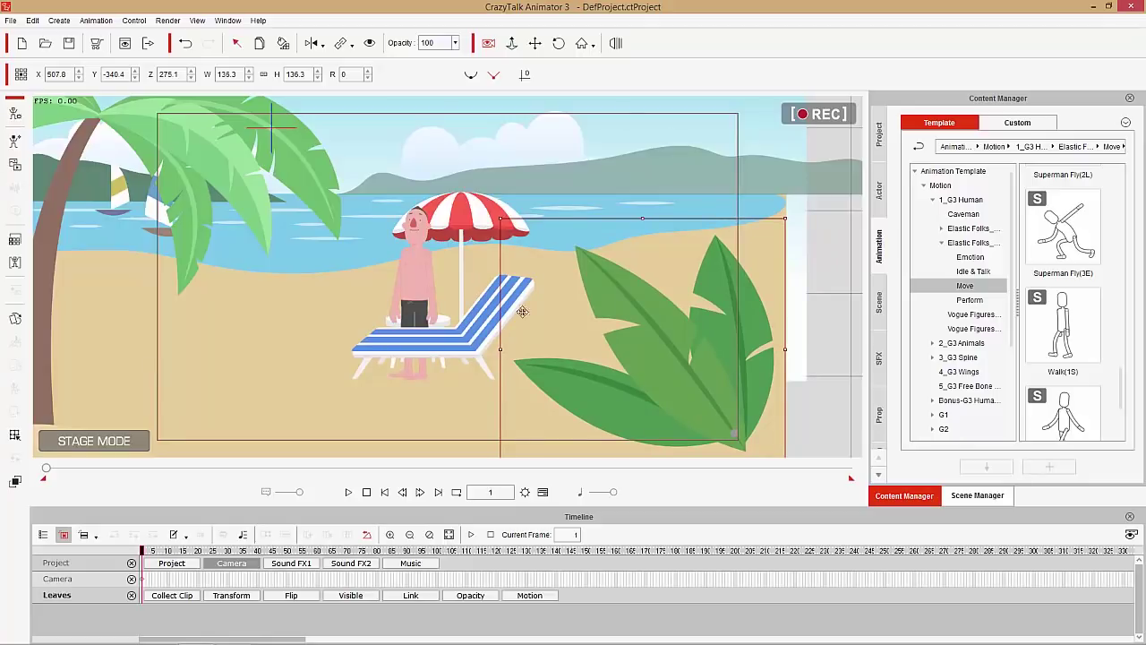
Step: Play the animation up to frame 86, and zoom and pan the camera there onto the man beside the palm tree
click(349, 494)
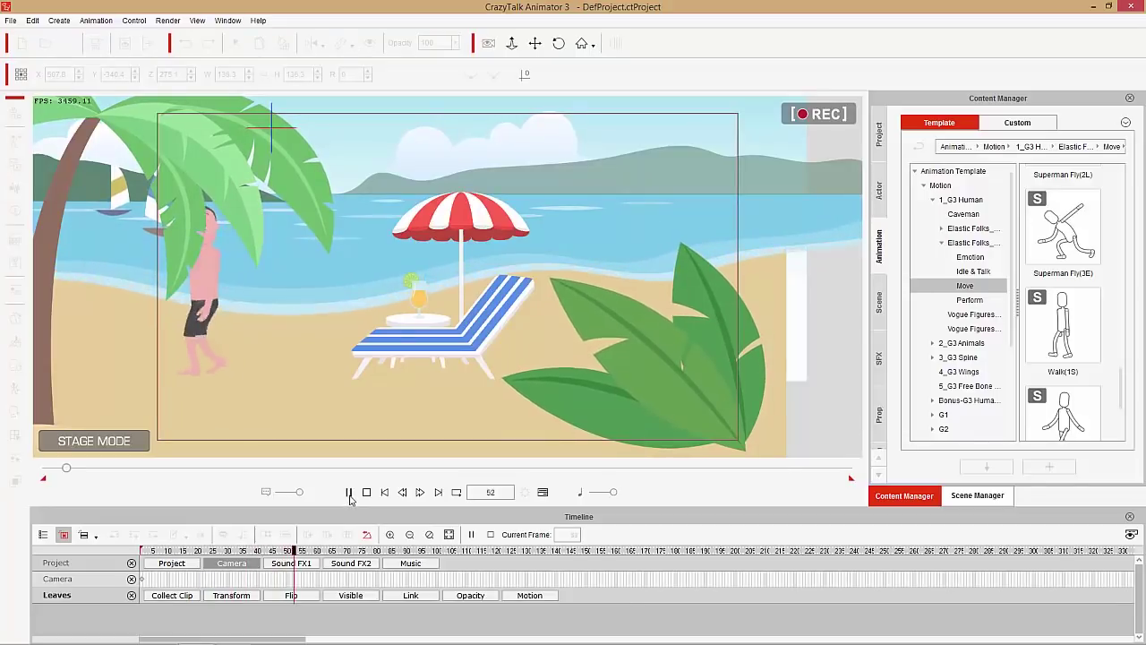
click(349, 493)
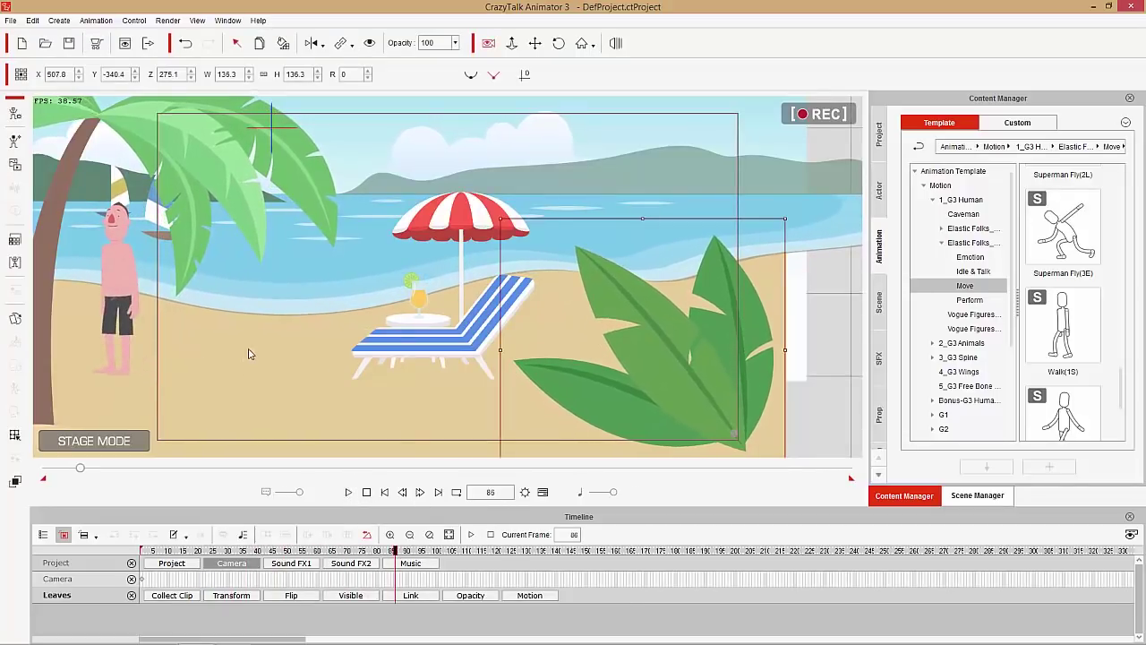
drag(231, 356, 469, 148)
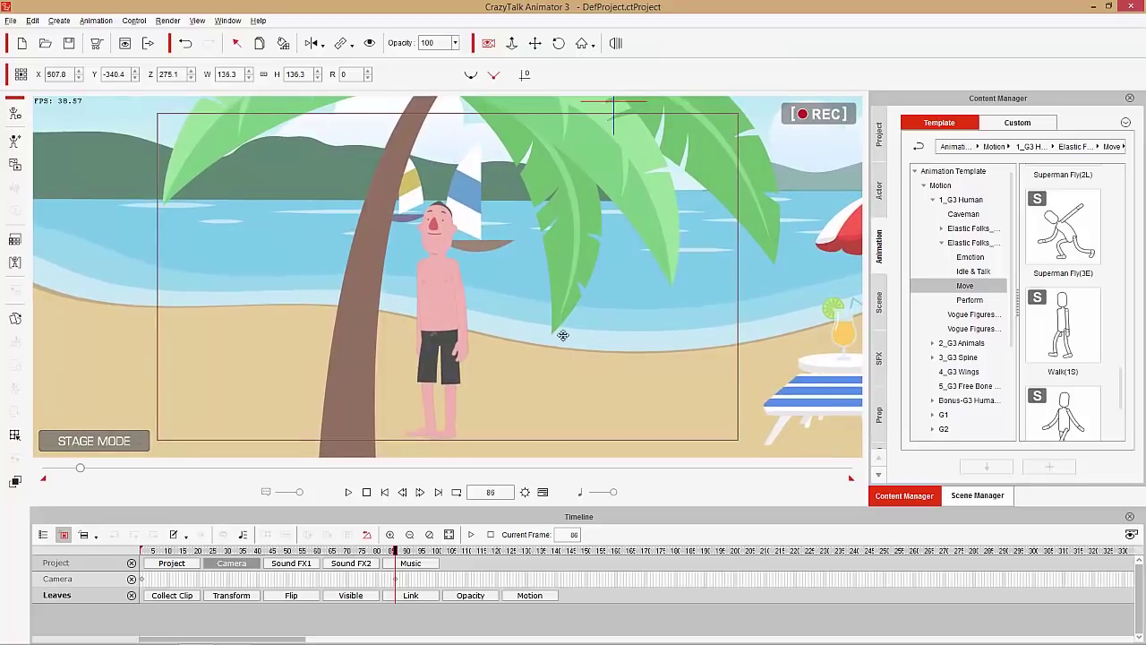
drag(563, 335, 557, 313)
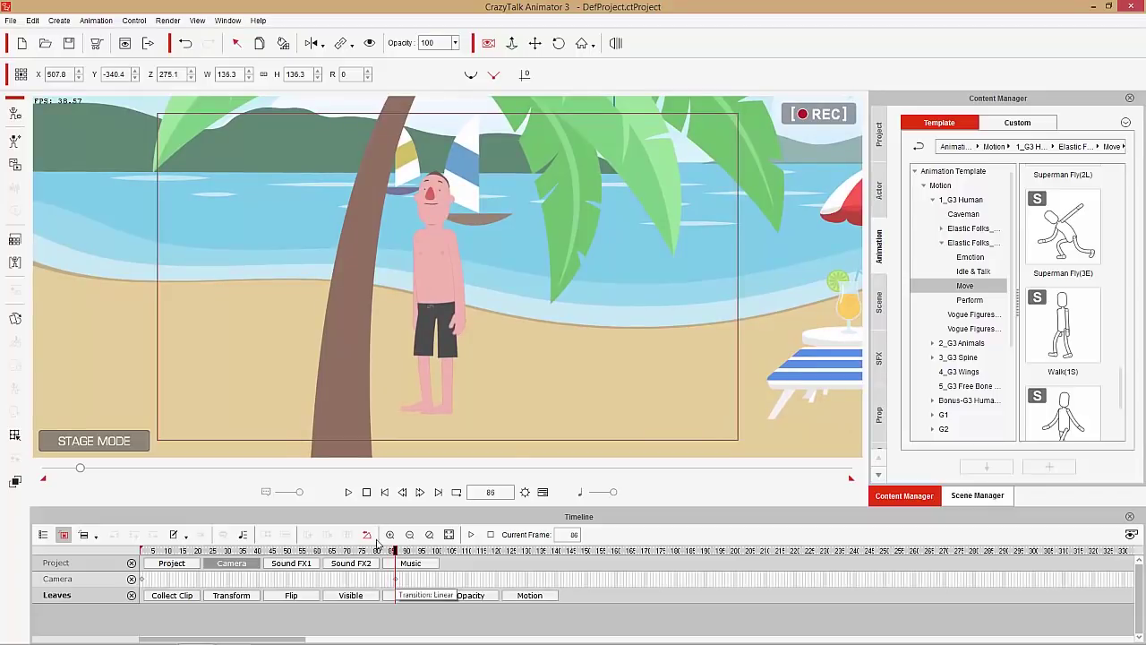
Step: Play the animation from the start through about frame 210 to review the camera move
click(366, 492)
click(348, 493)
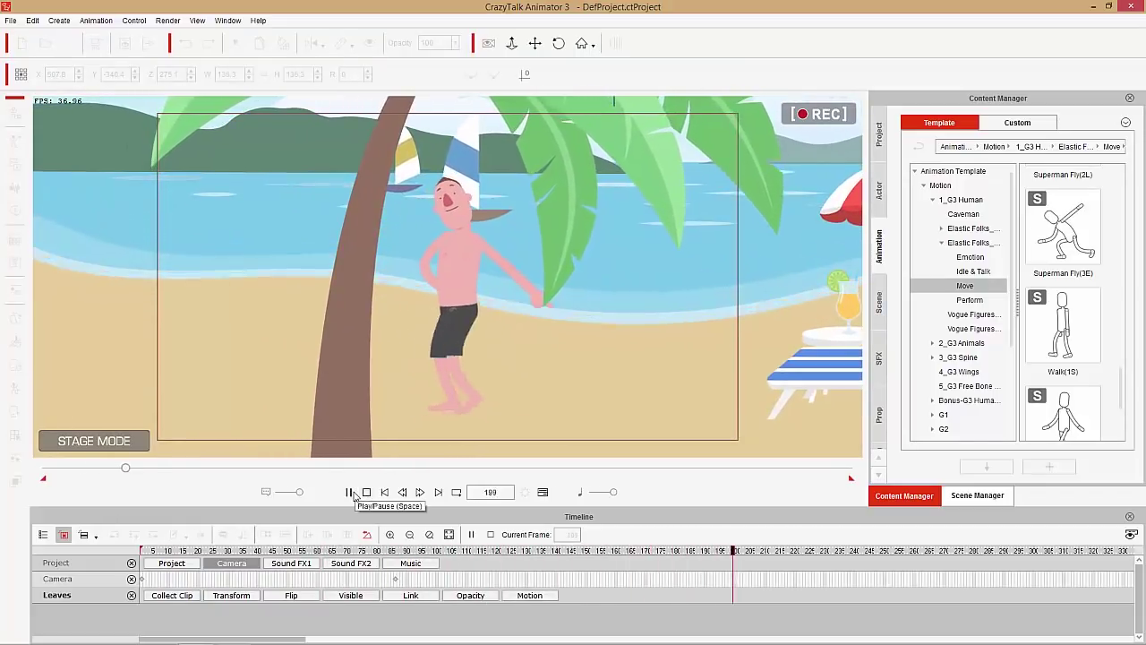
click(350, 492)
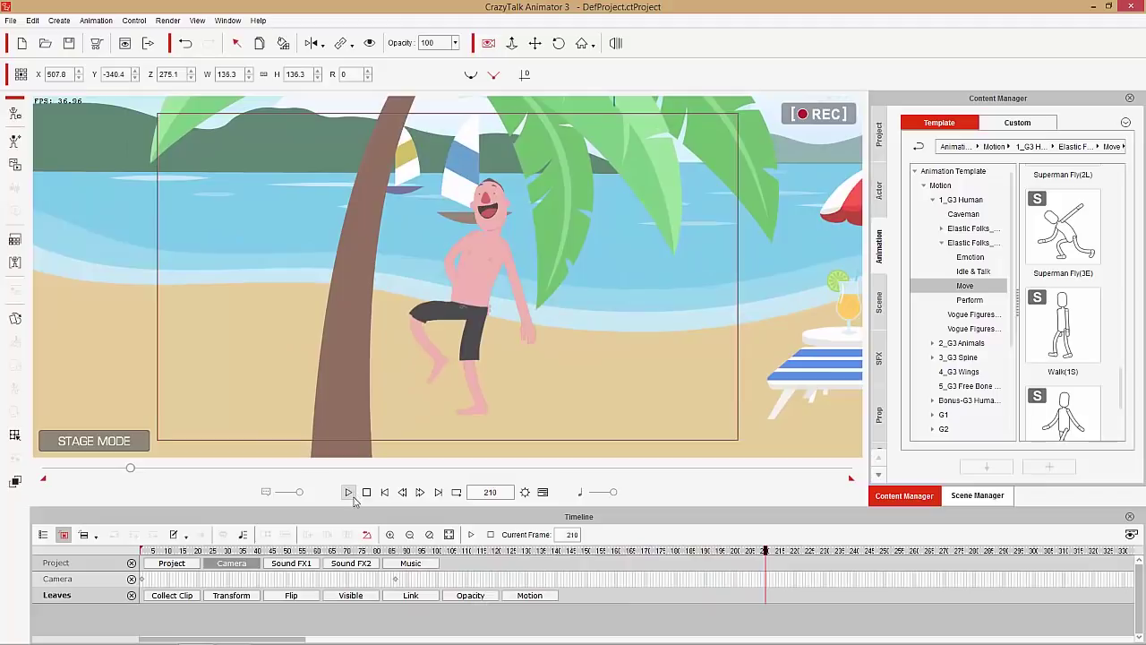
Step: Apply the Smooth transition curve with strength 53 to the camera key at frame 86, and replay the camera move from the start
click(397, 582)
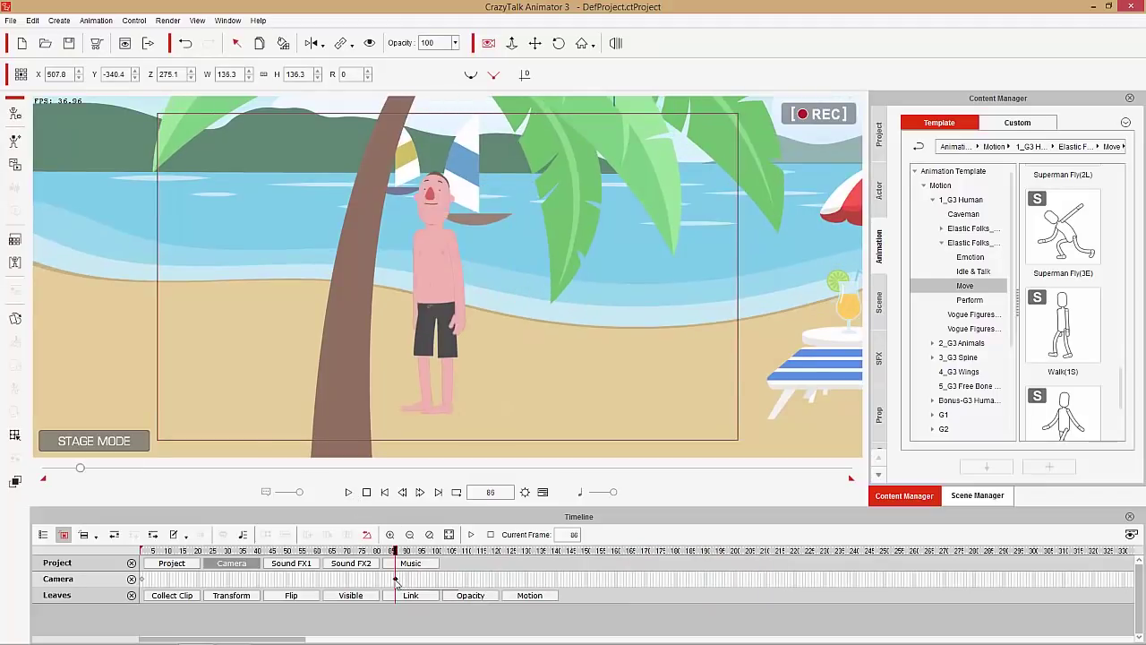
right_click(396, 580)
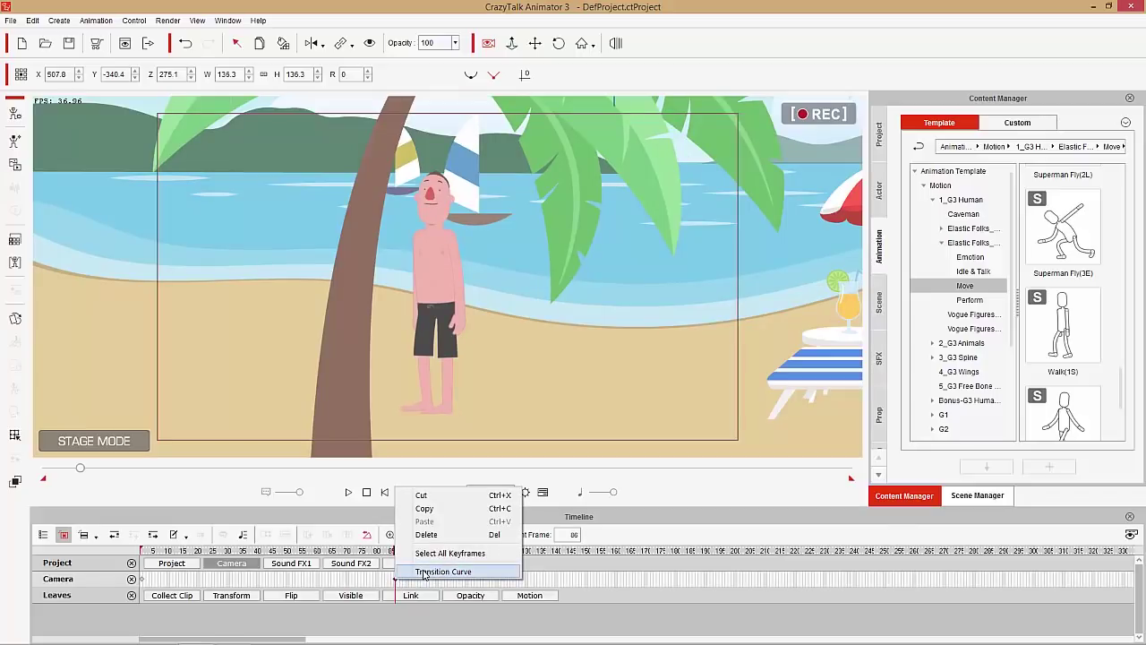
click(436, 572)
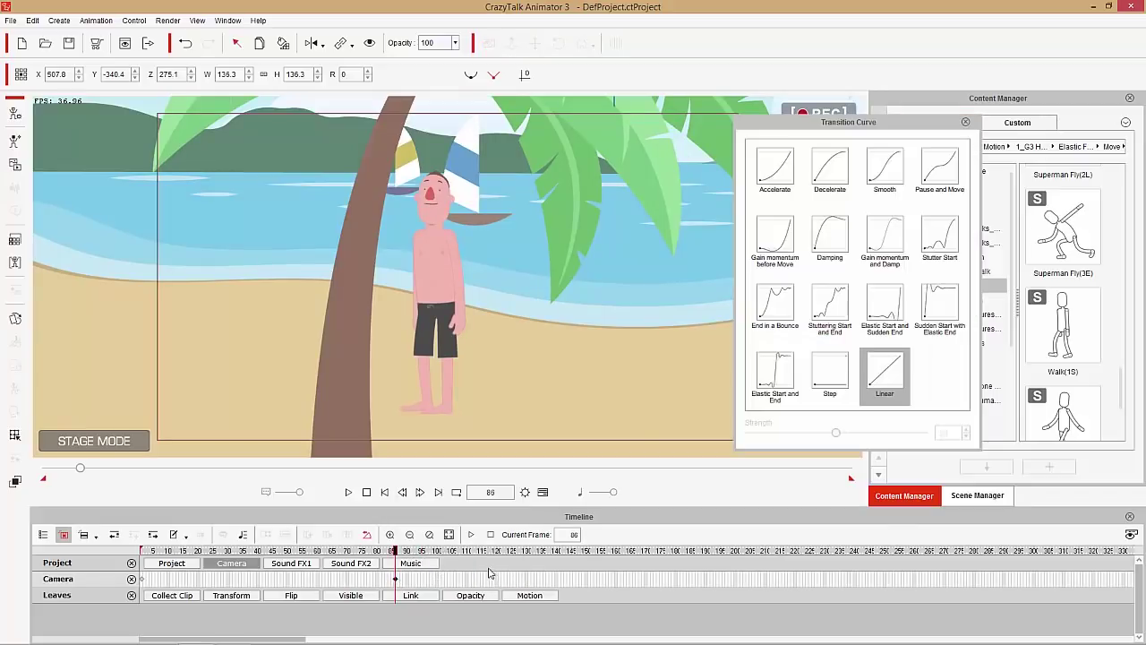
click(886, 170)
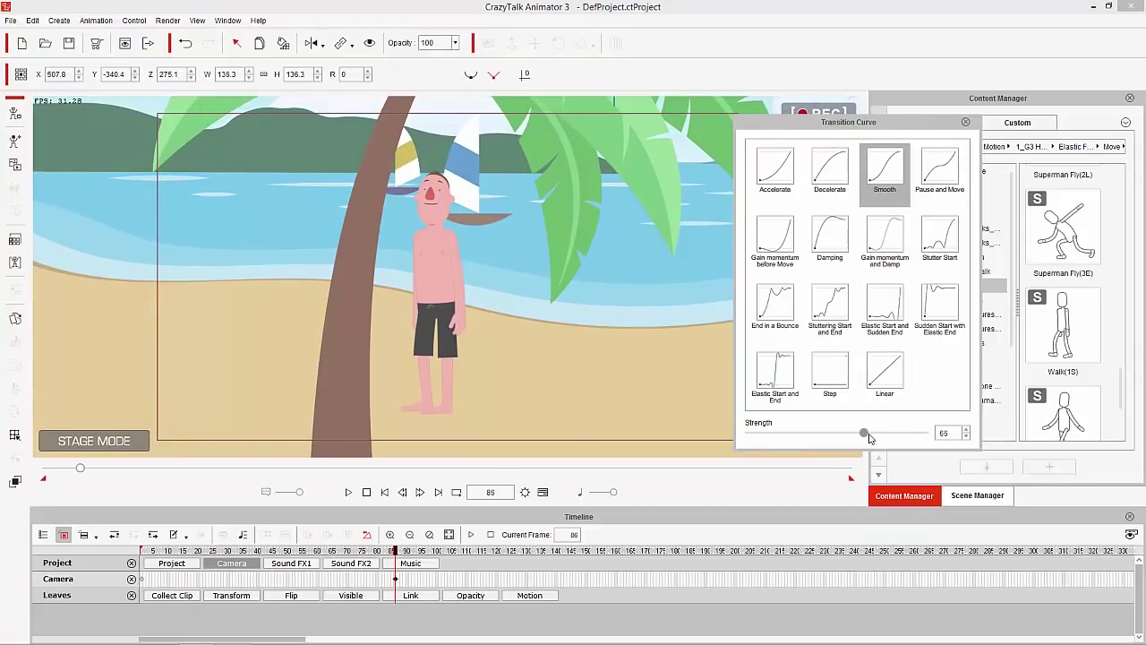
click(891, 161)
click(891, 165)
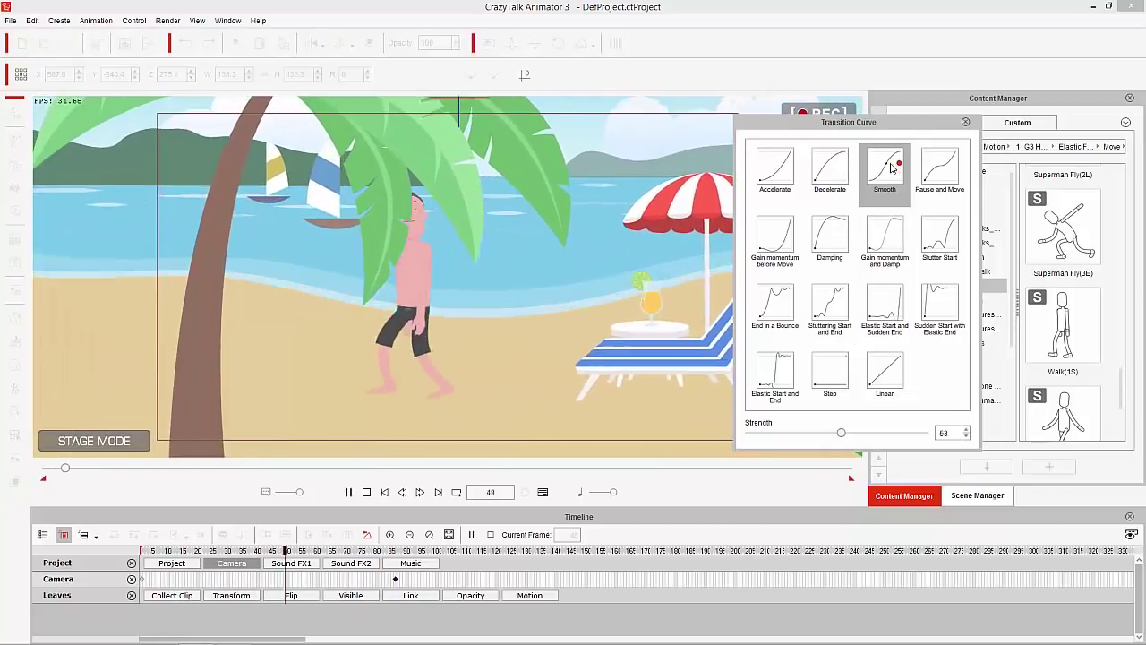
click(966, 122)
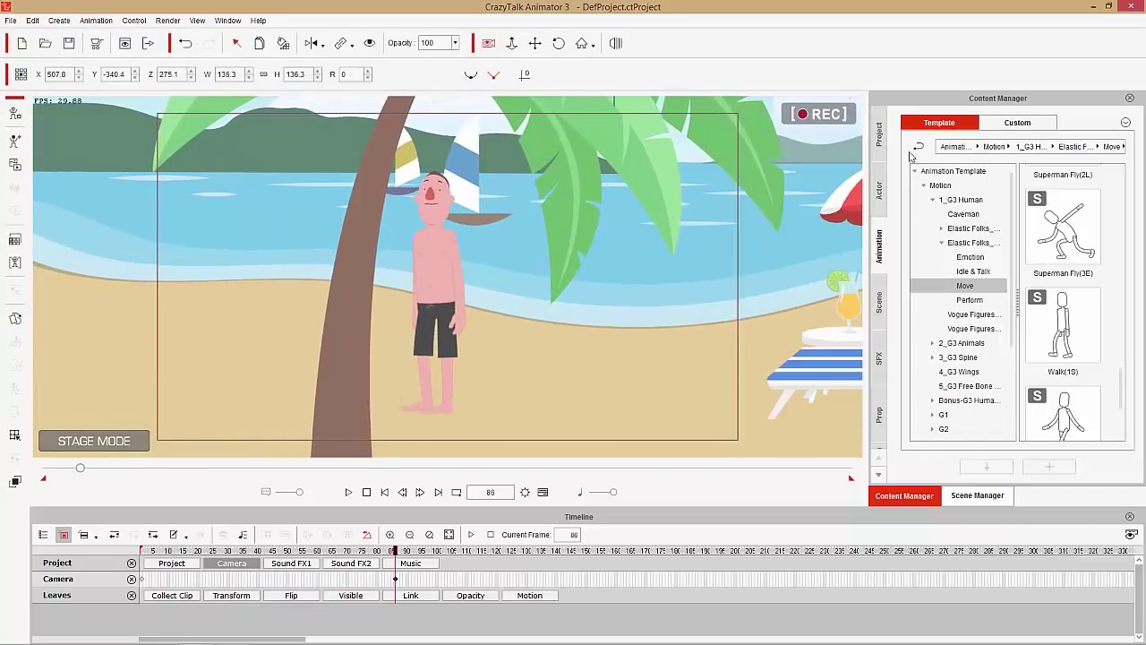
click(366, 492)
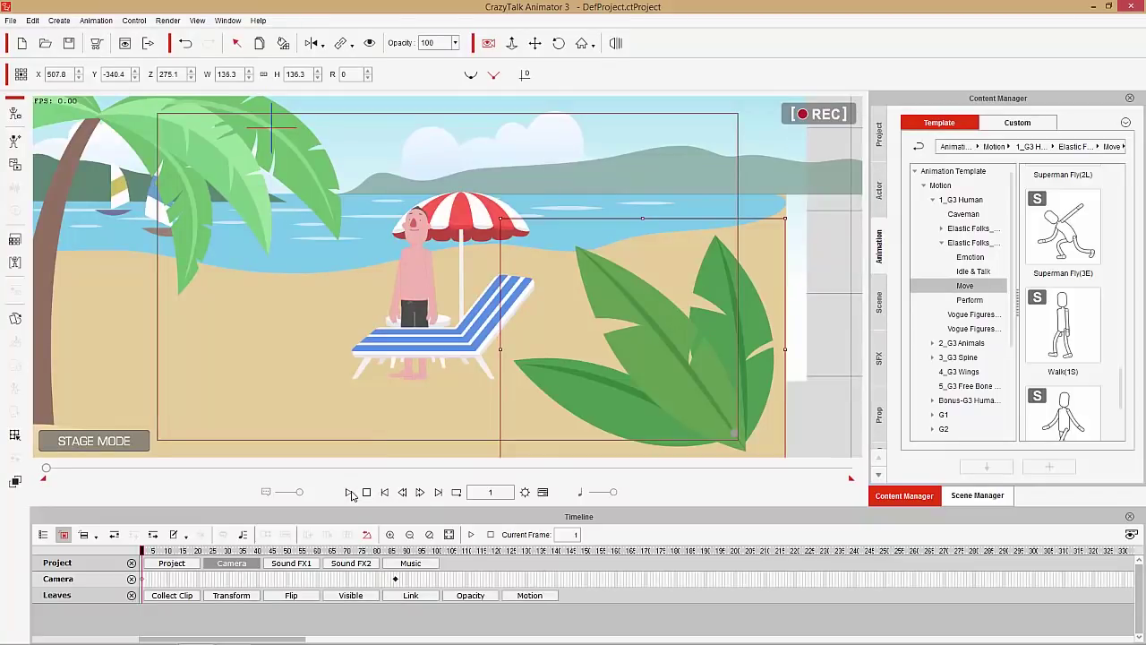
click(350, 493)
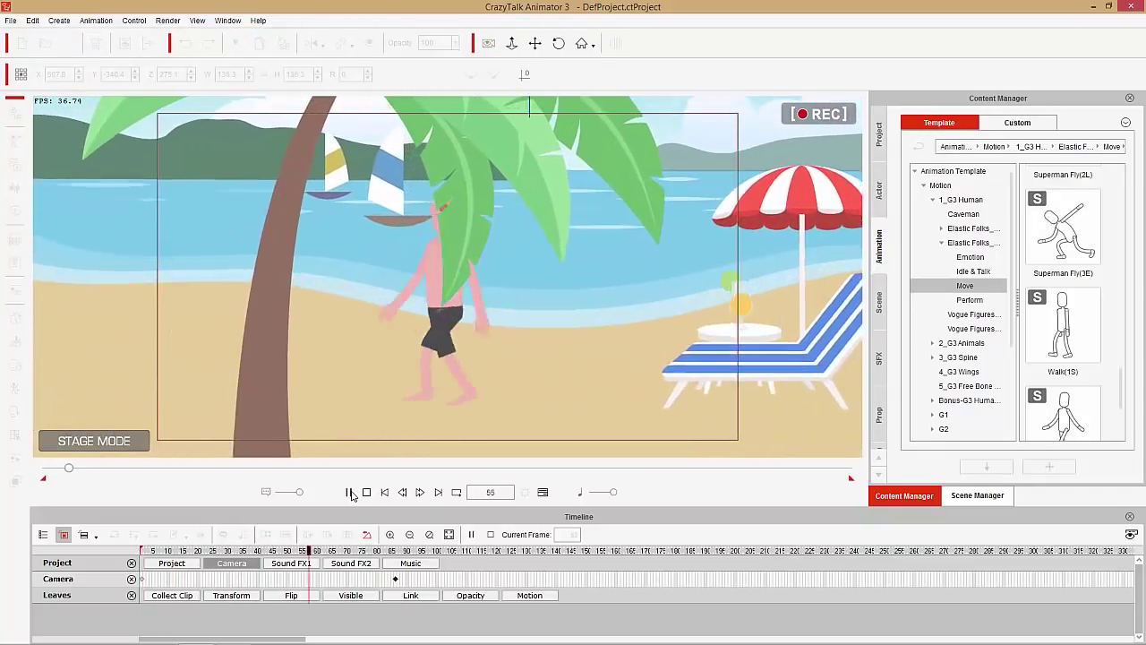